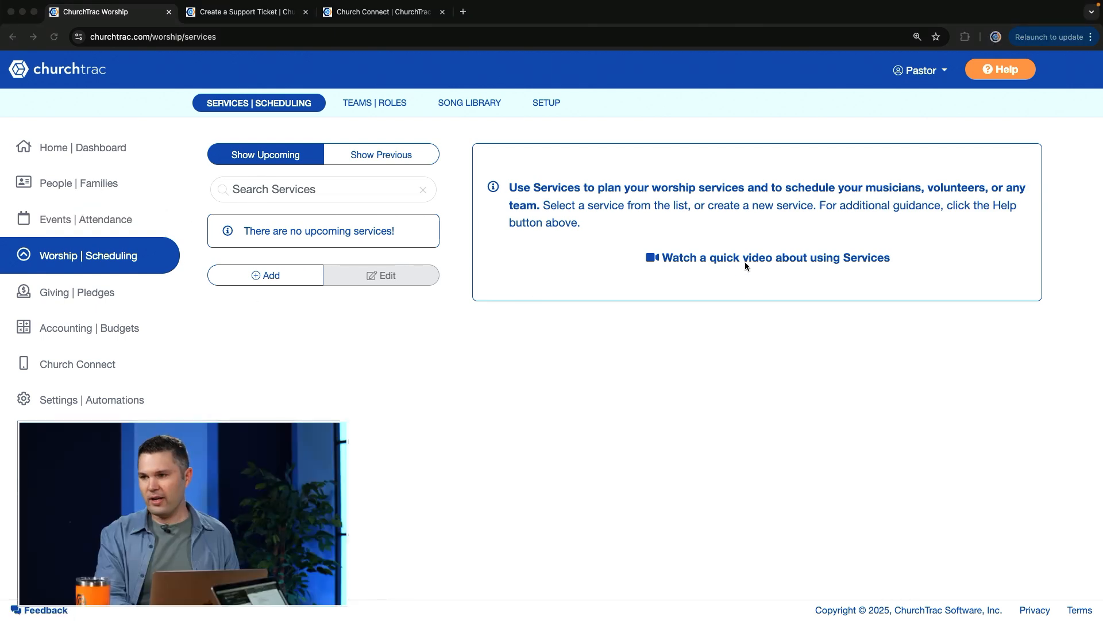
Open the teams and roles page of the worship scheduling section
{"action": "left_click", "coordinate": [398, 108]}
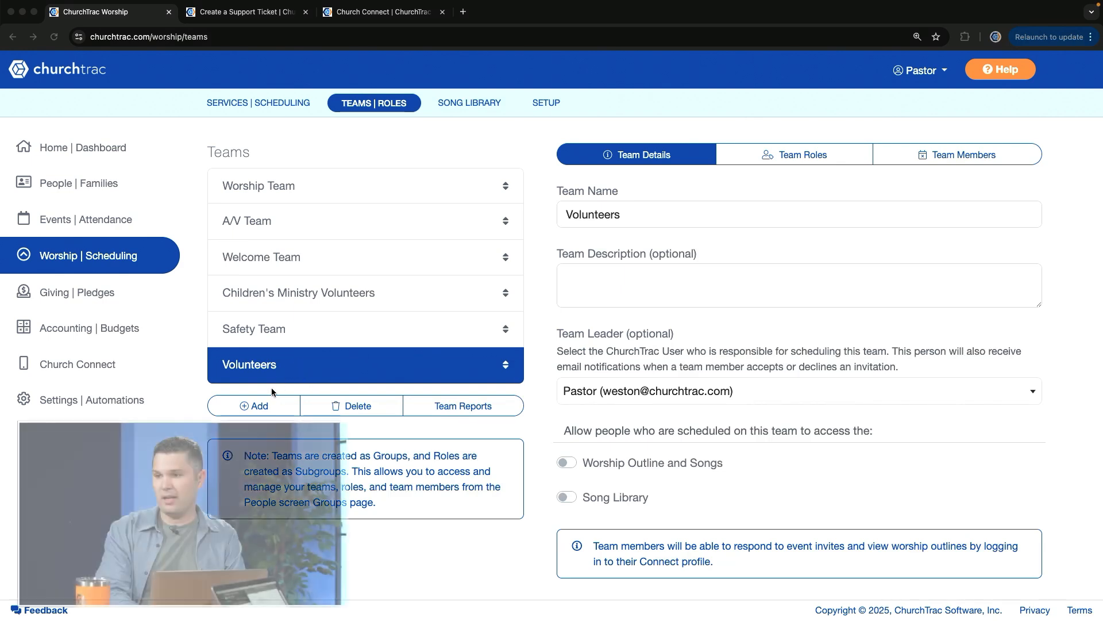
{"action": "left_click", "coordinate": [263, 407]}
{"action": "left_click", "coordinate": [262, 406]}
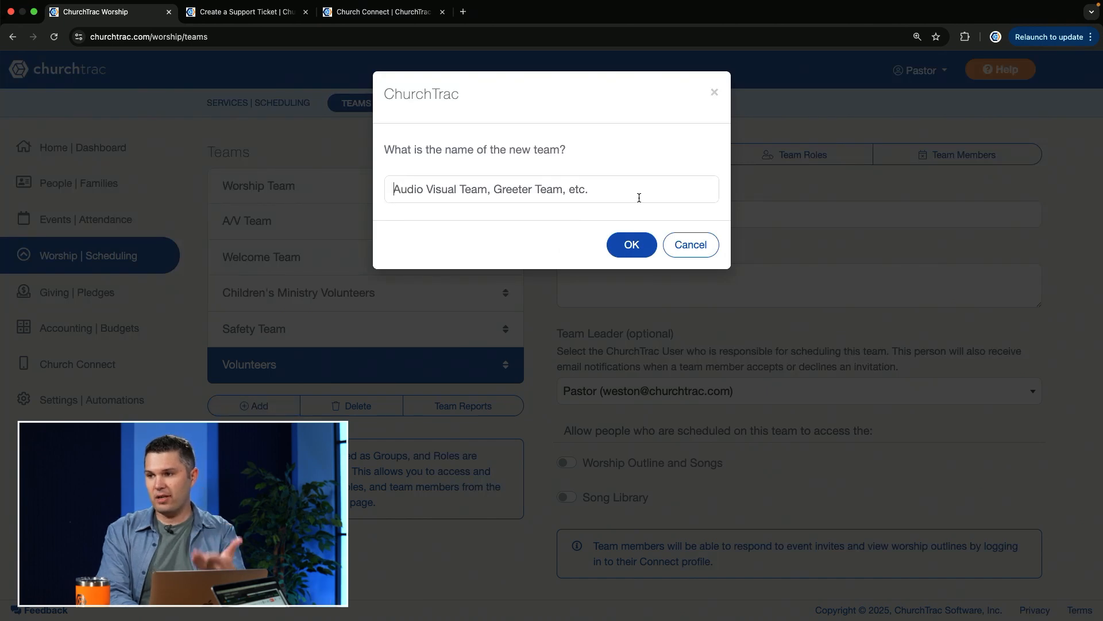
{"action": "left_click", "coordinate": [690, 244]}
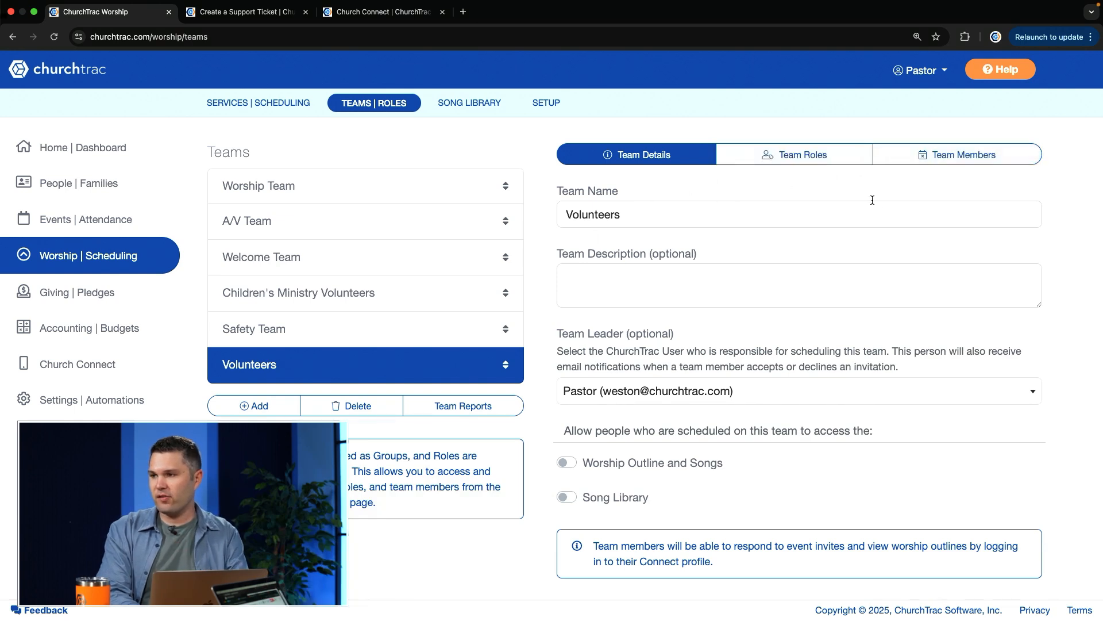
Add the roles Usher and Welcome to the Volunteers team
{"action": "left_click", "coordinate": [796, 156]}
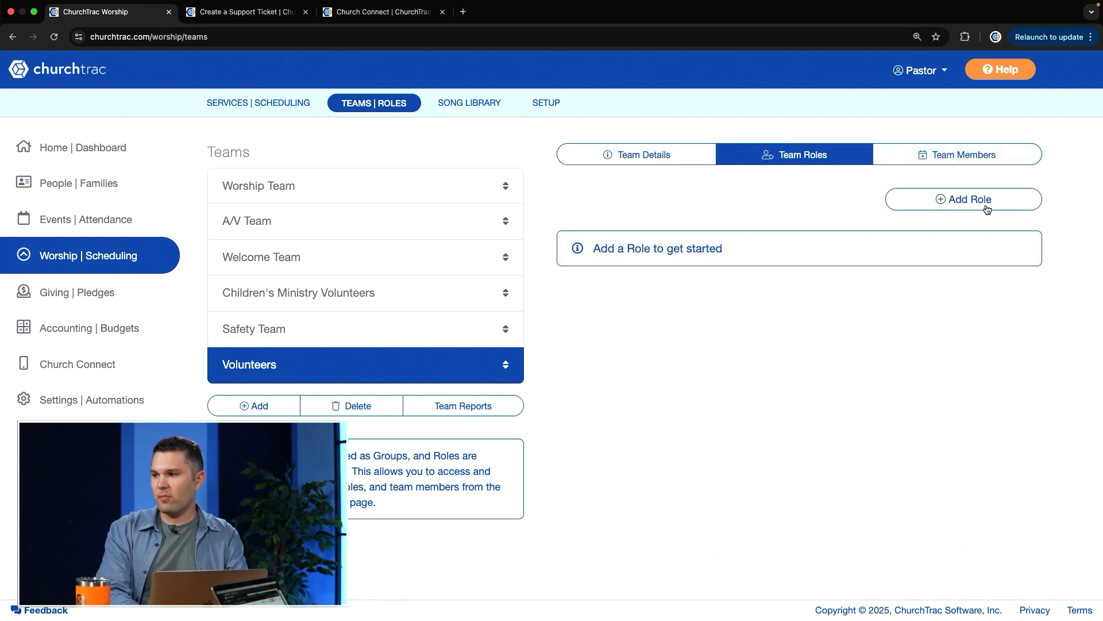
{"action": "left_click", "coordinate": [944, 201]}
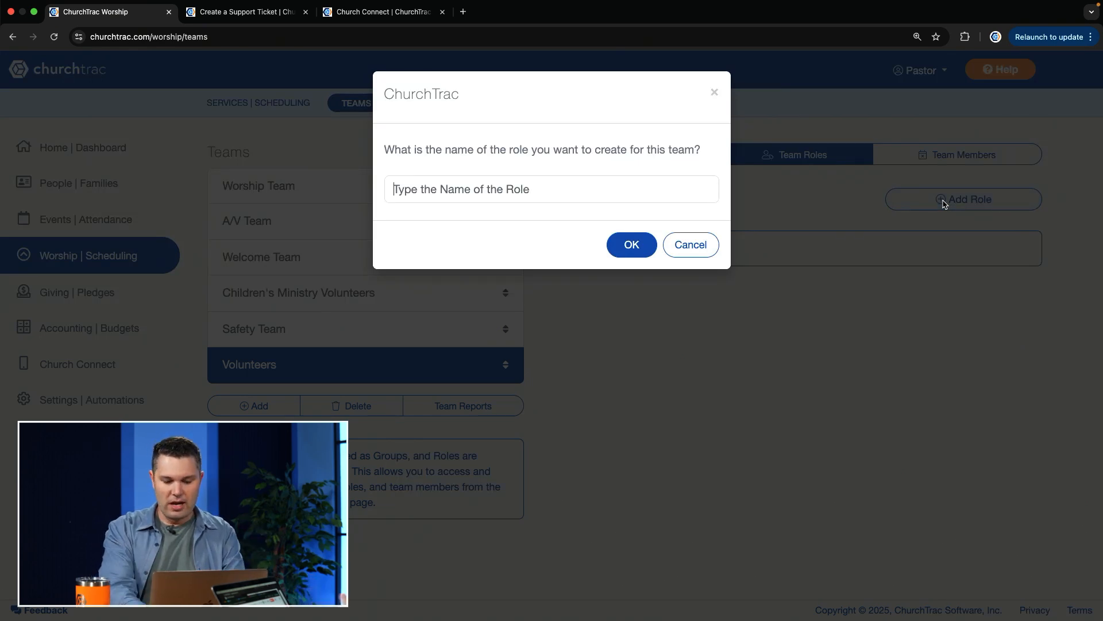
{"action": "type", "text": "Usher"}
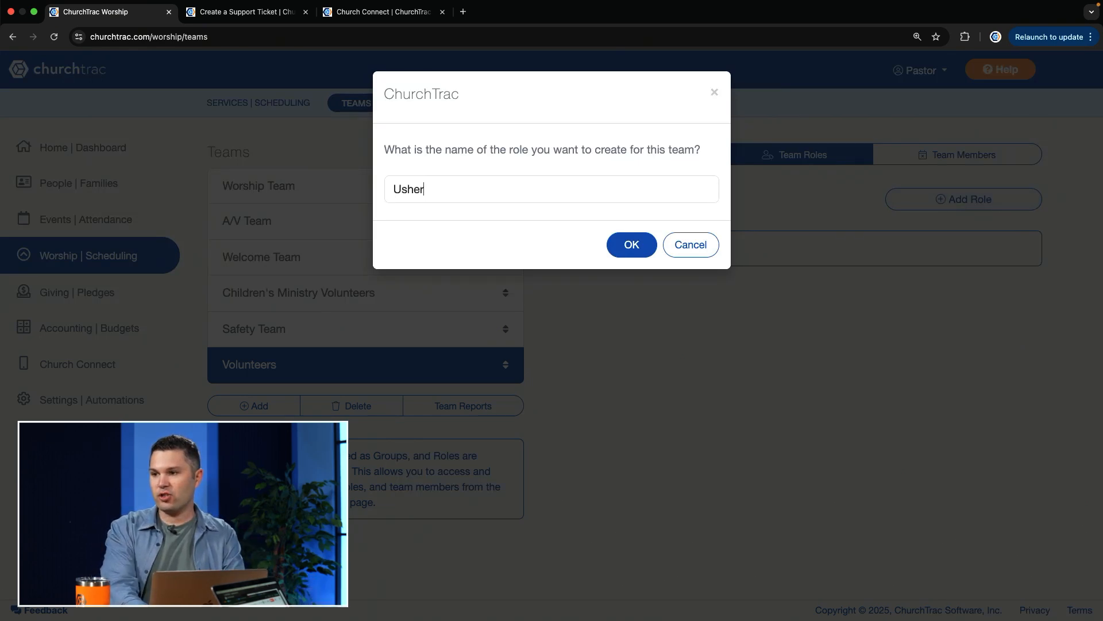
{"action": "left_click", "coordinate": [632, 244]}
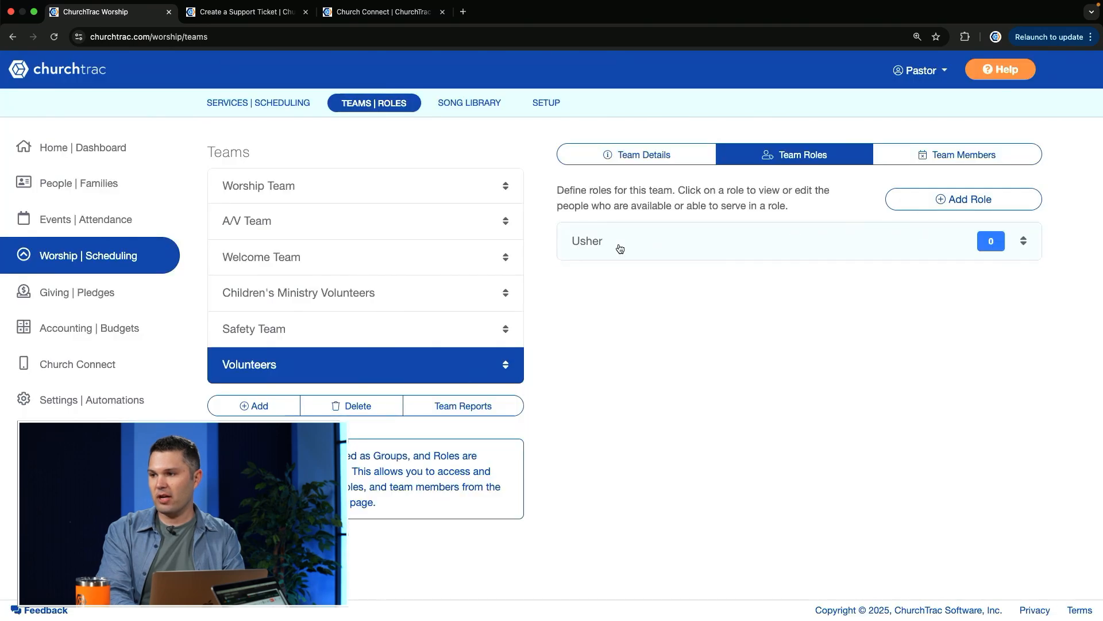
{"action": "left_click", "coordinate": [932, 199]}
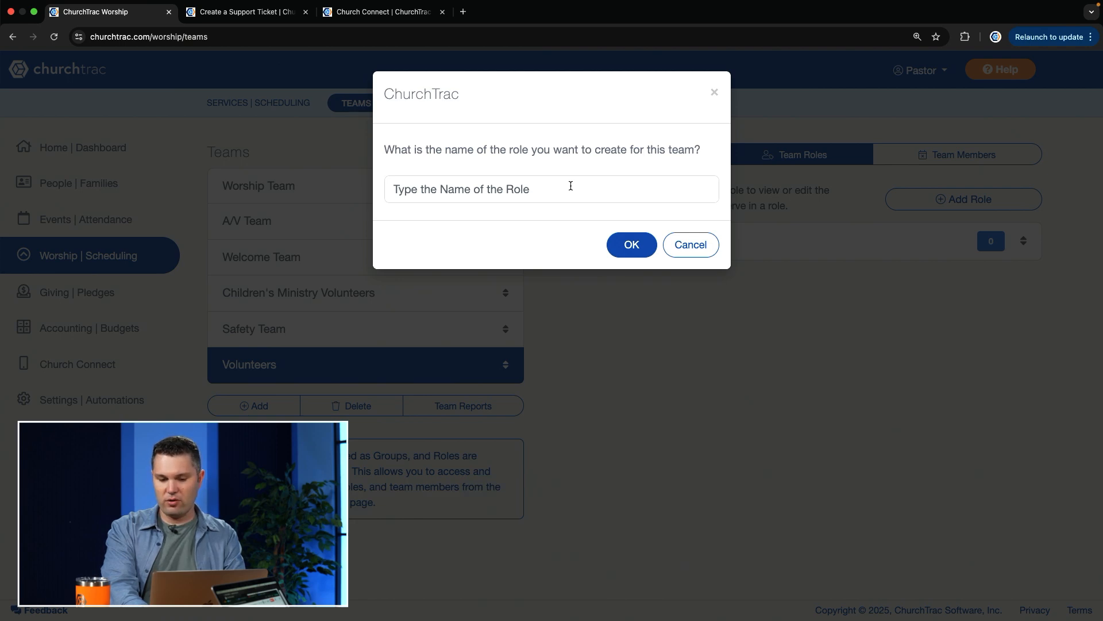
{"action": "type", "text": "Welcome"}
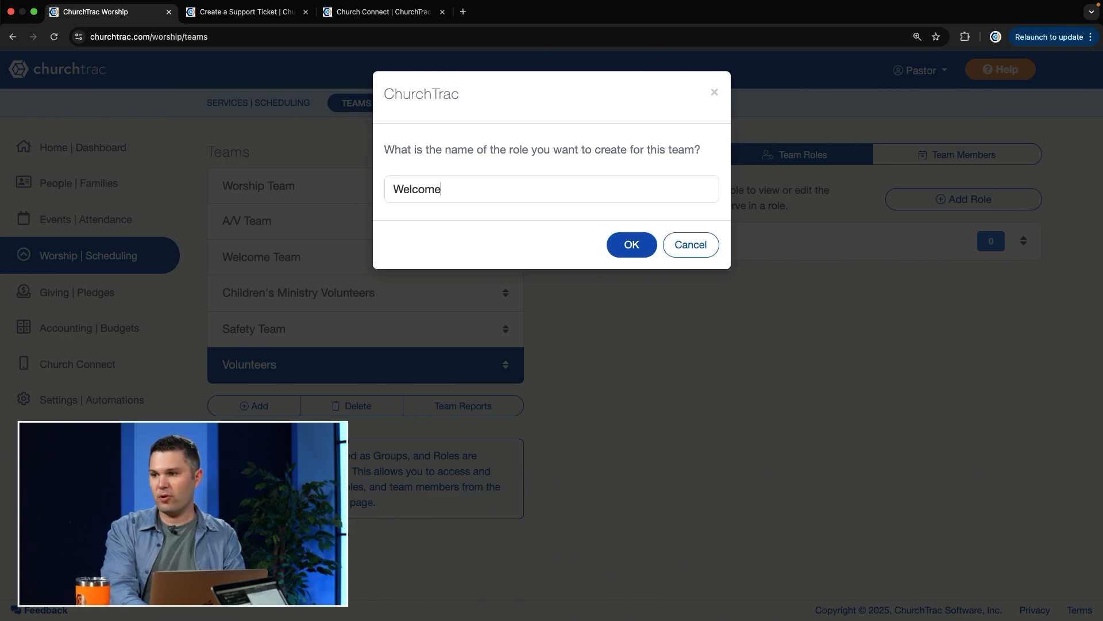
{"action": "left_click", "coordinate": [631, 241]}
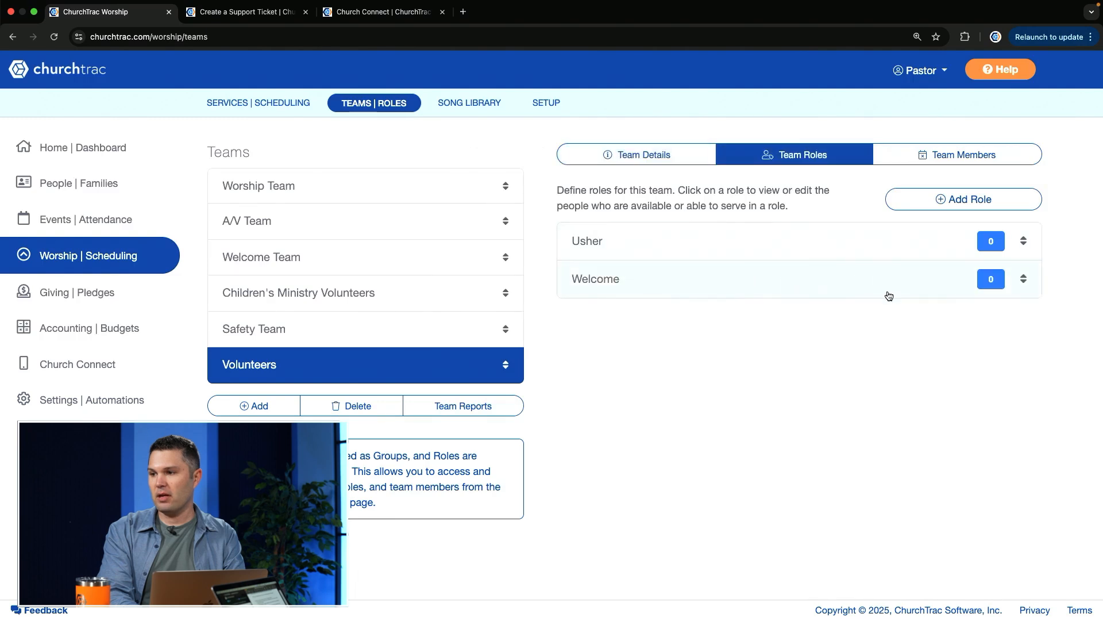
Add the roles Piano and Vocalist to the Volunteers team
{"action": "left_click", "coordinate": [958, 201]}
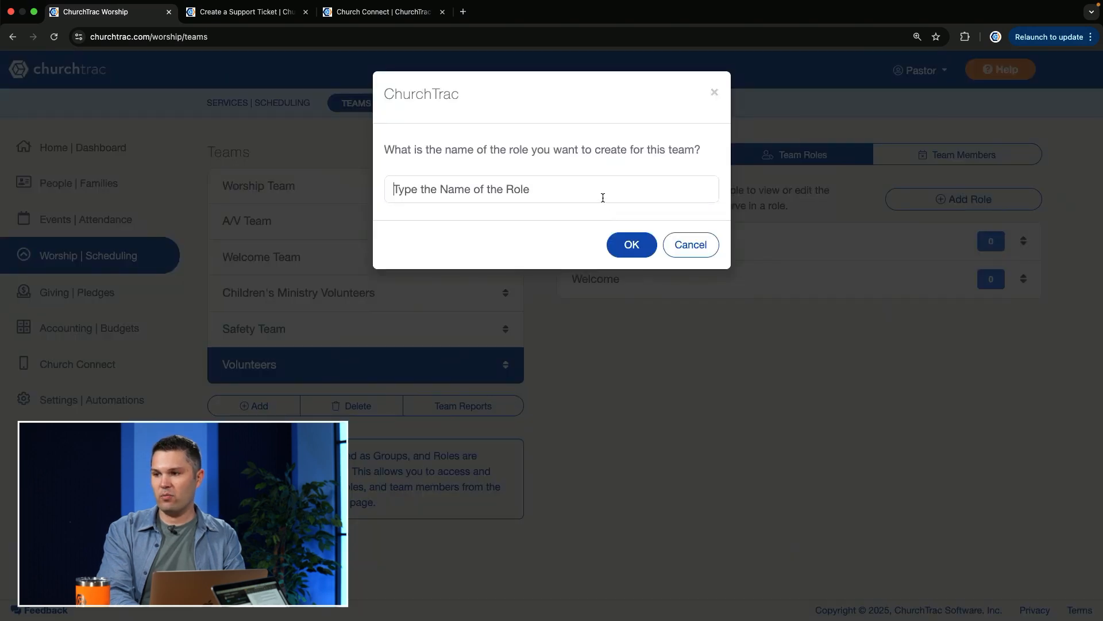
{"action": "type", "text": "Piano"}
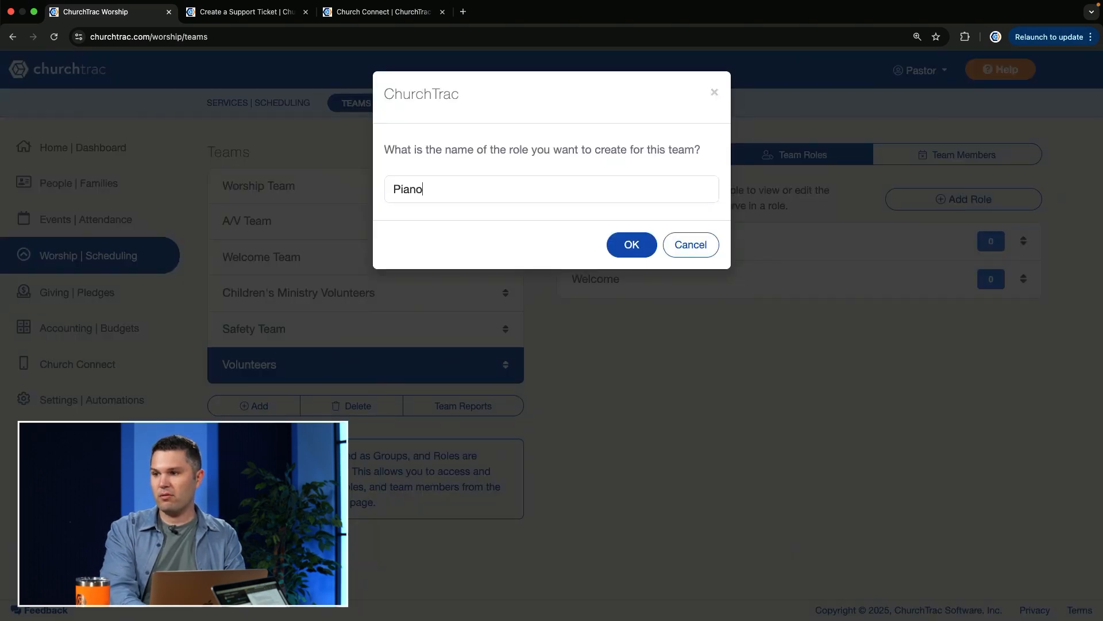
{"action": "left_click", "coordinate": [636, 244]}
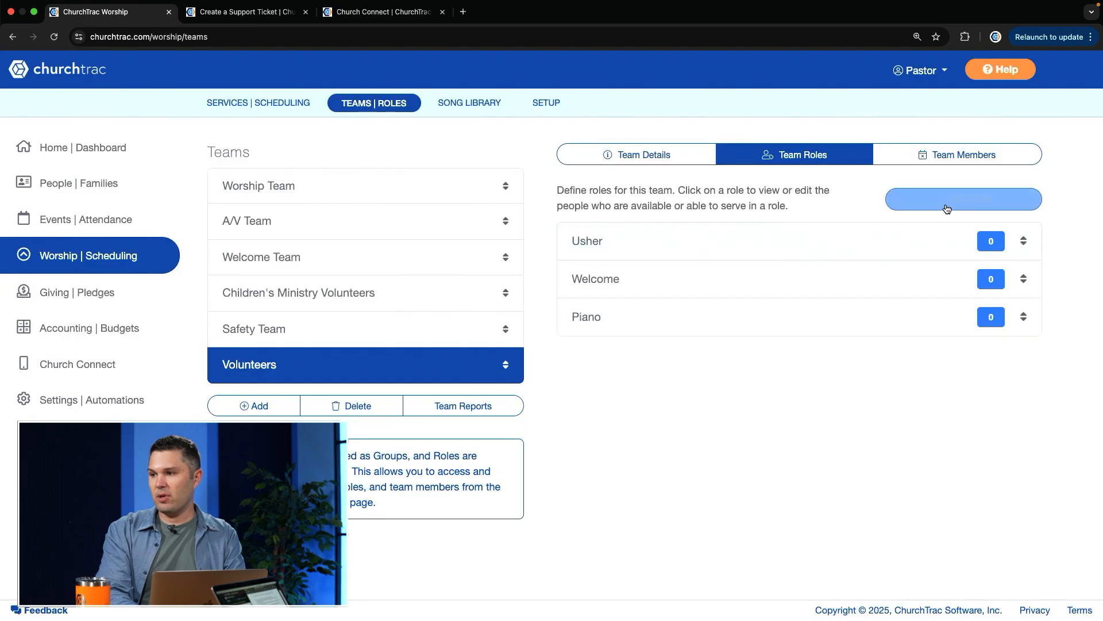
{"action": "left_click", "coordinate": [948, 199]}
{"action": "type", "text": "Vocalist"}
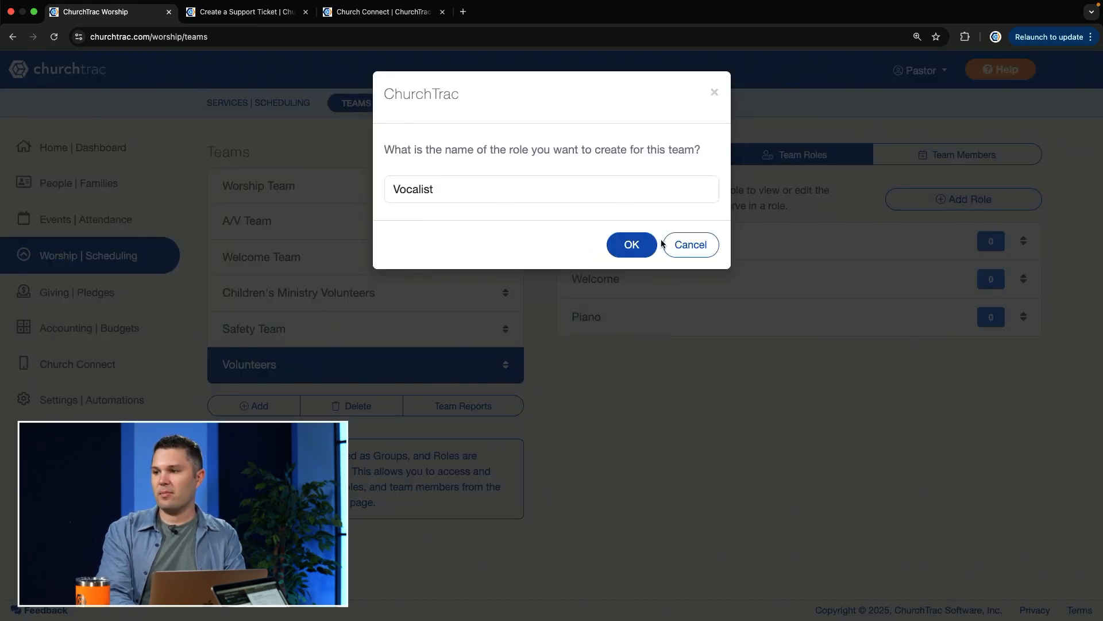
{"action": "left_click", "coordinate": [635, 244]}
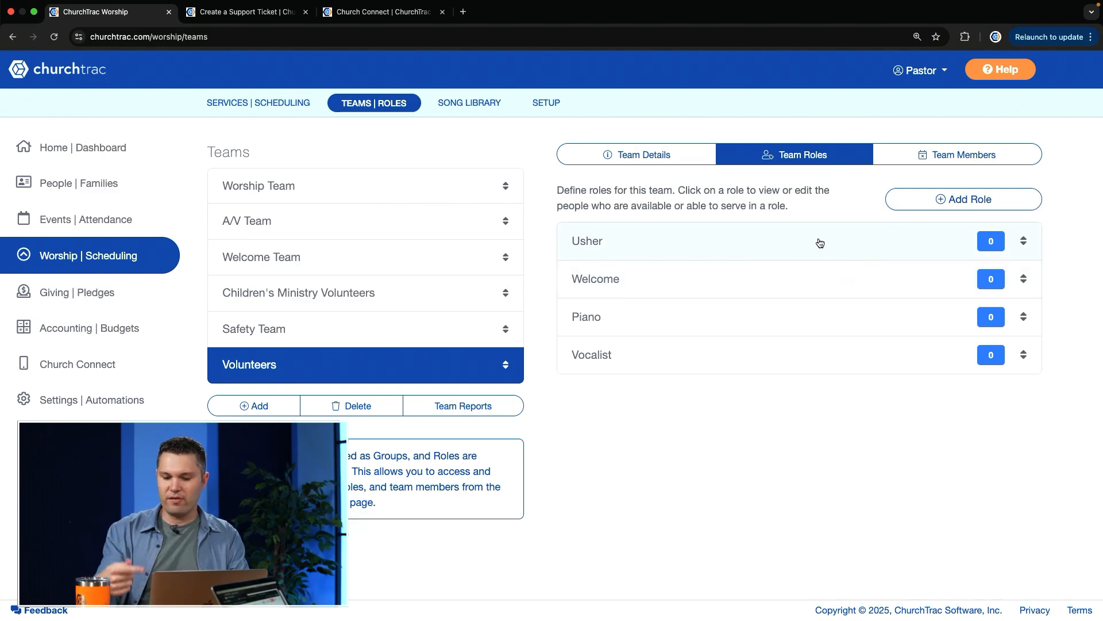
Find a person by first name and assign them to the Usher role of the Volunteers team
{"action": "left_click", "coordinate": [791, 242]}
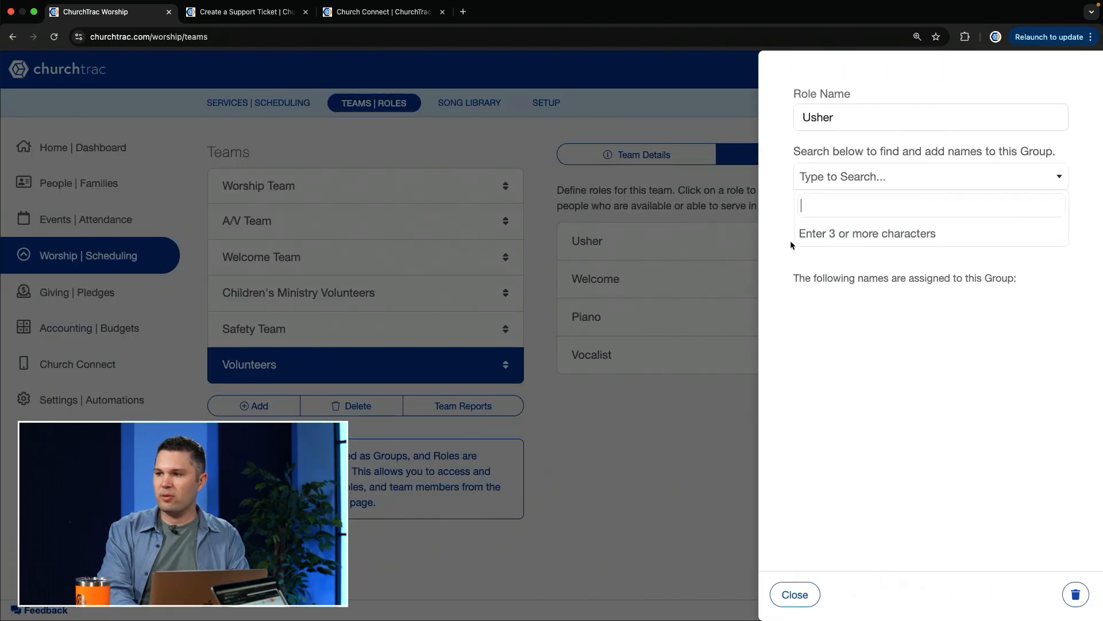
{"action": "left_click", "coordinate": [795, 594]}
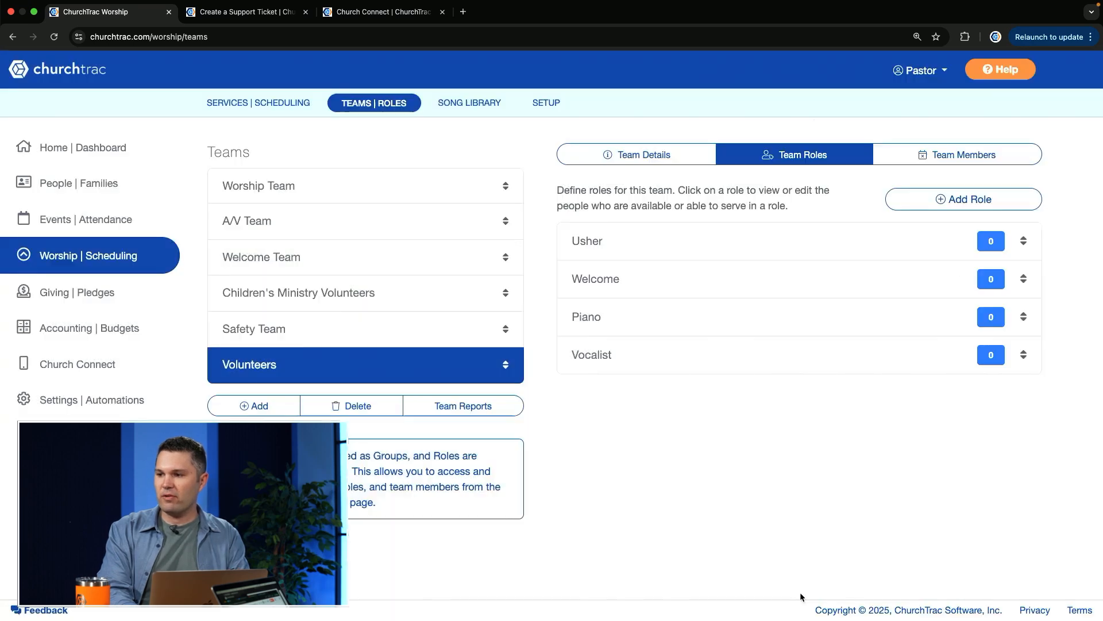
{"action": "left_click", "coordinate": [821, 247]}
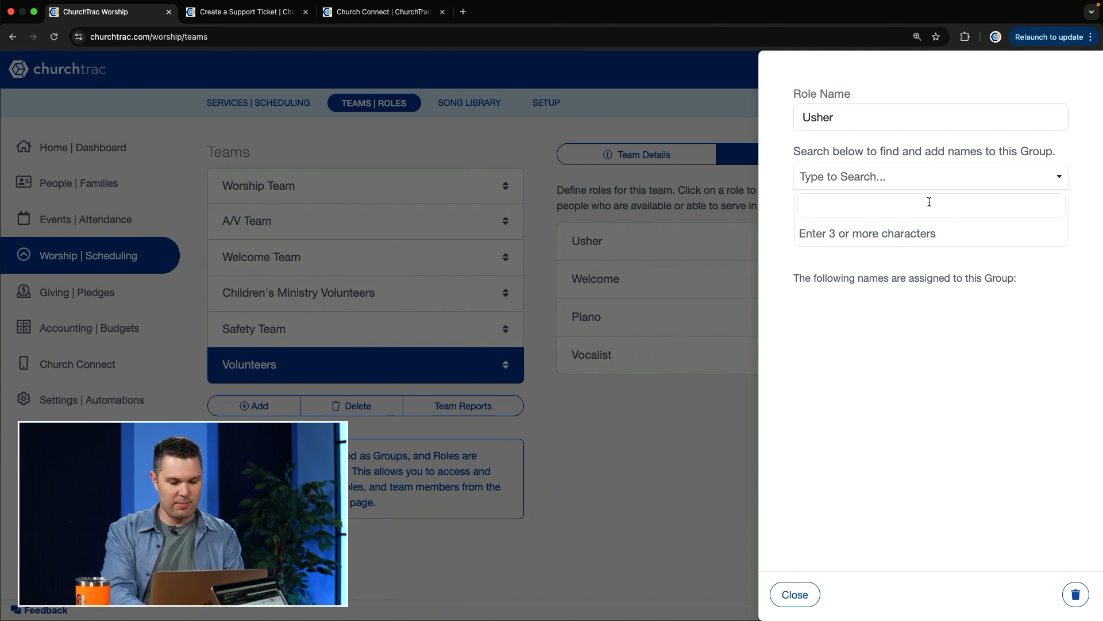
{"action": "type", "text": "nick"}
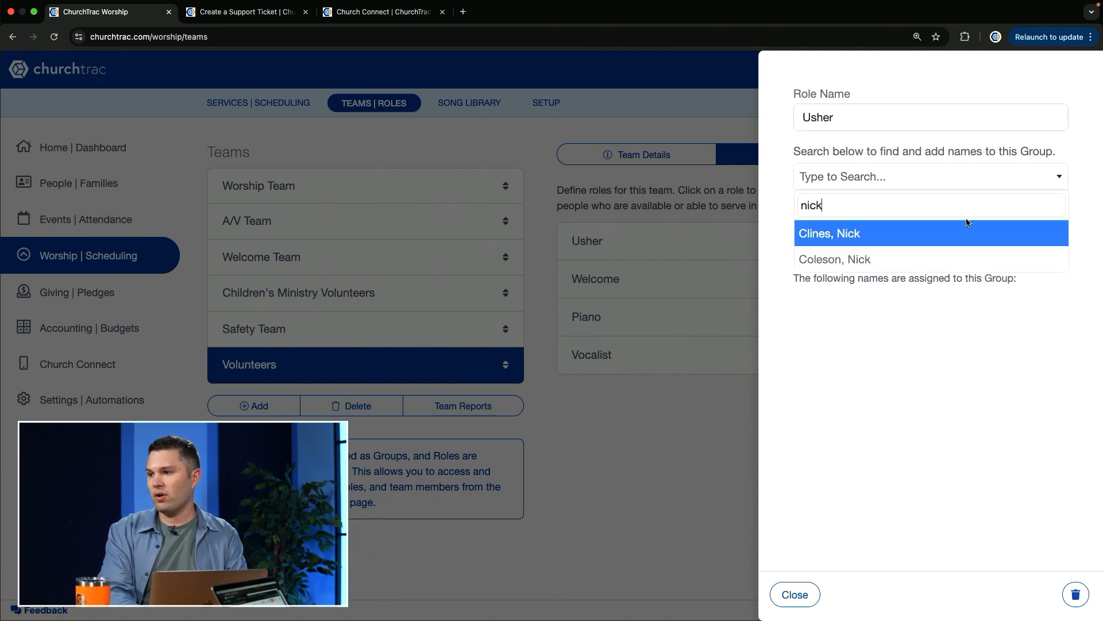
{"action": "left_click", "coordinate": [862, 235]}
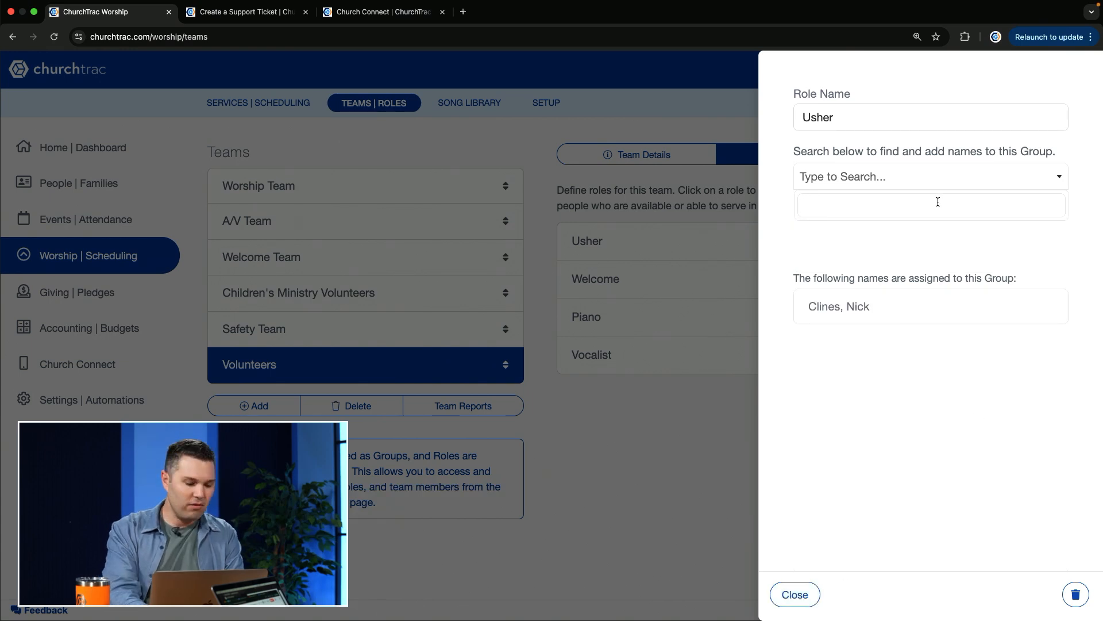
Search for a second person by name, assign them to the Usher role, and close the role's details
{"action": "type", "text": "ja"}
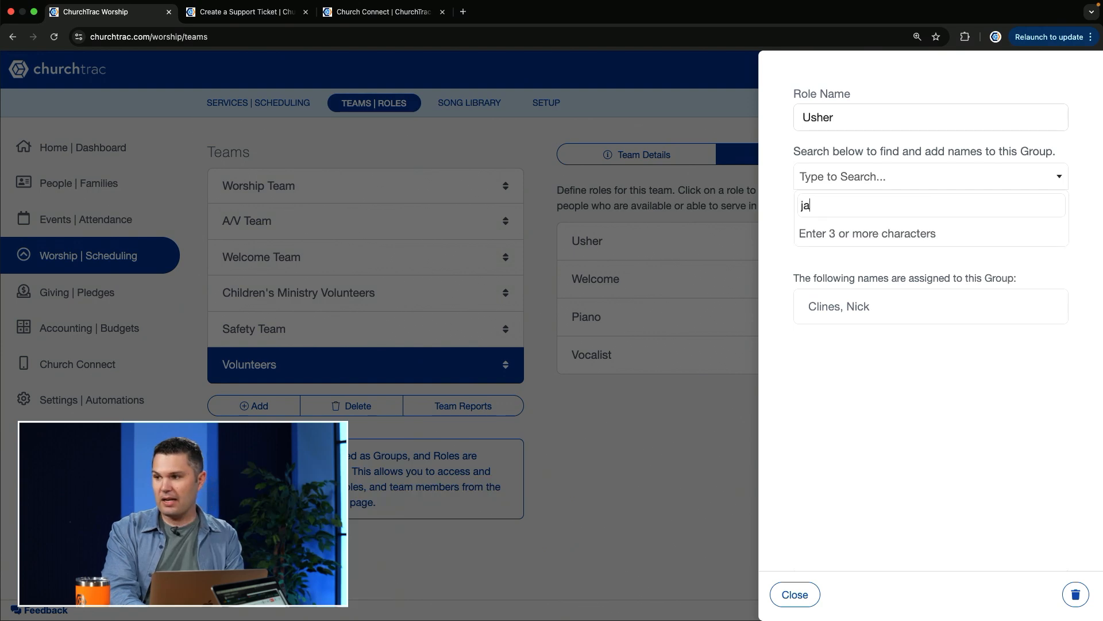
{"action": "key", "text": "BackSpace"}
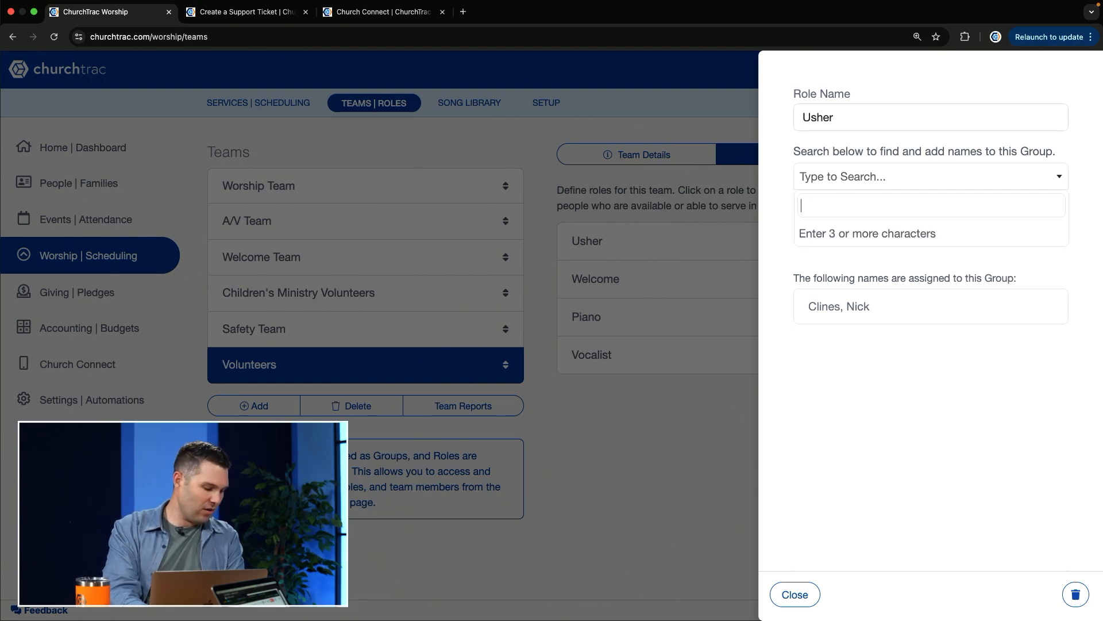
{"action": "type", "text": "bobby"}
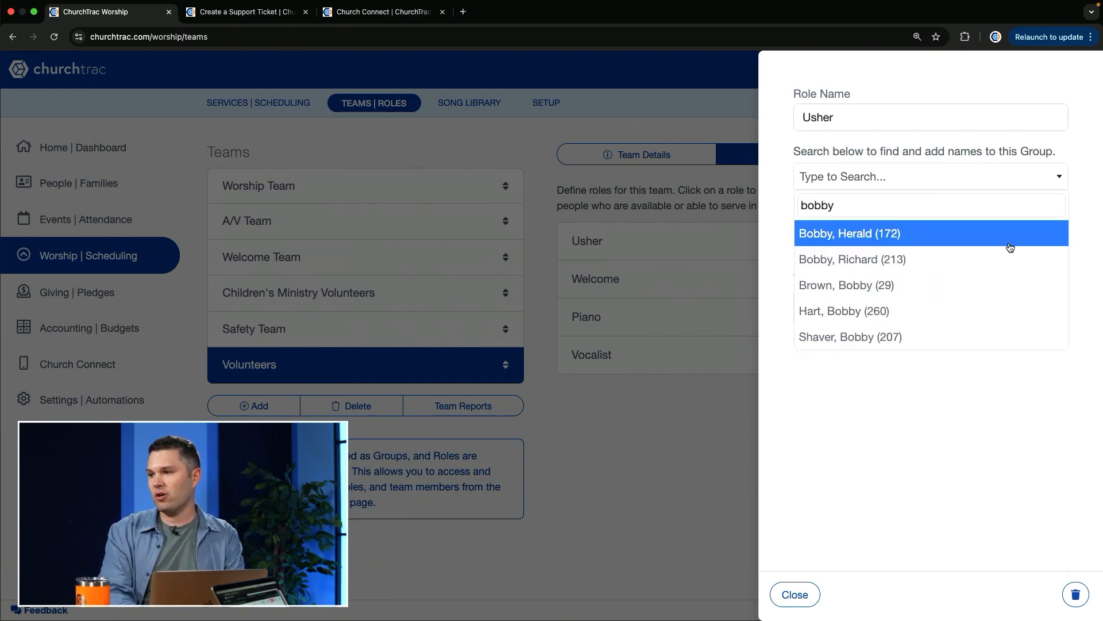
{"action": "left_click", "coordinate": [920, 238]}
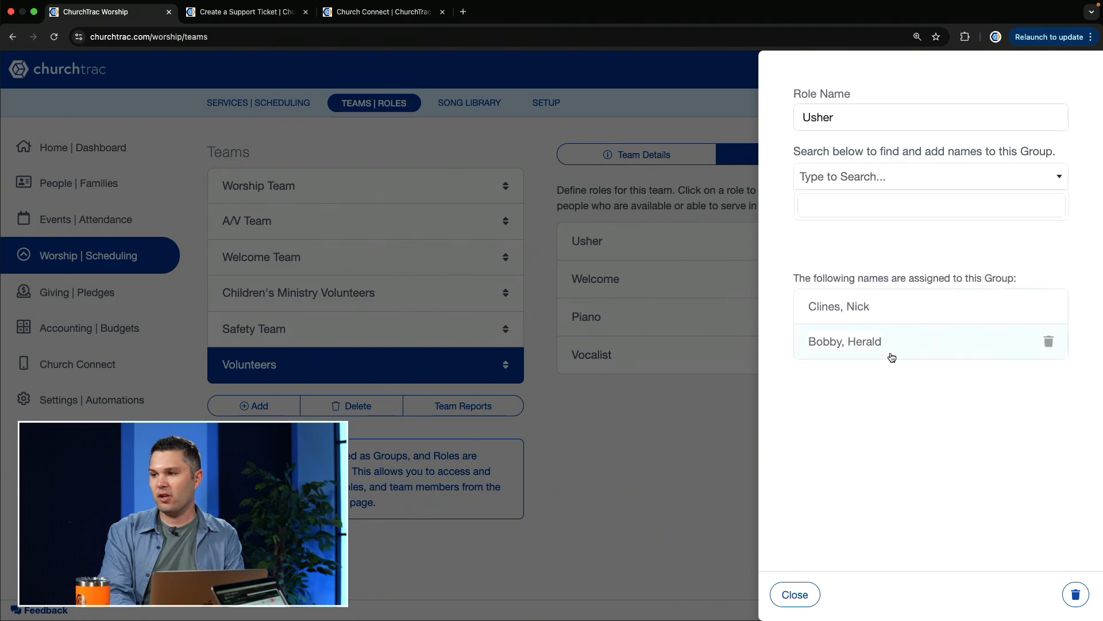
{"action": "left_click", "coordinate": [786, 602]}
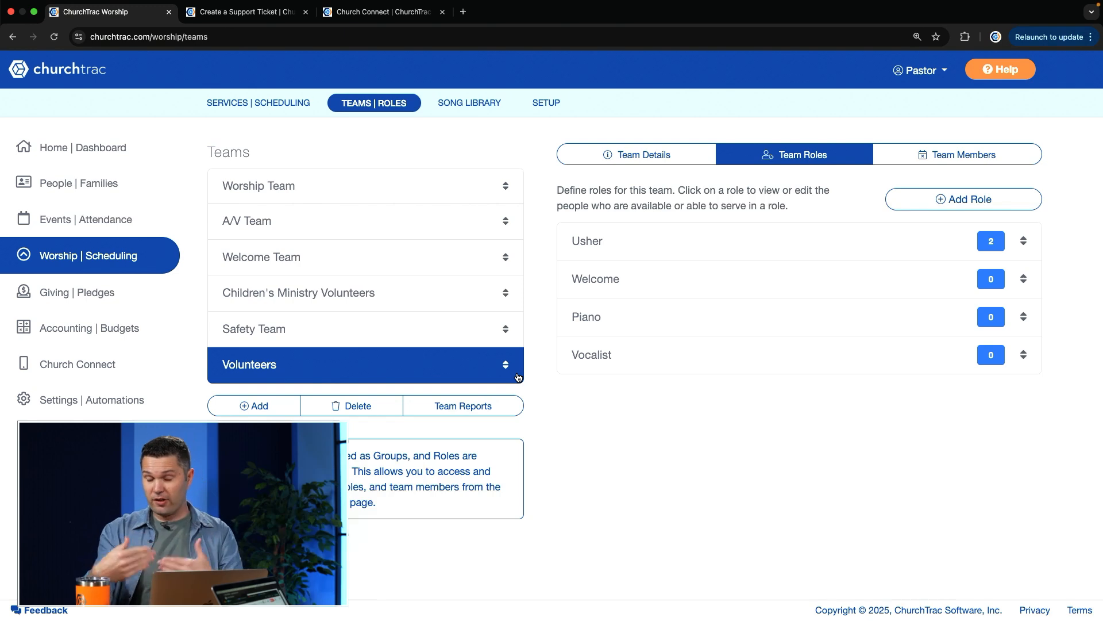
Review the roles of the Worship Team and the people assigned to its Saxophone role
{"action": "left_click", "coordinate": [368, 187]}
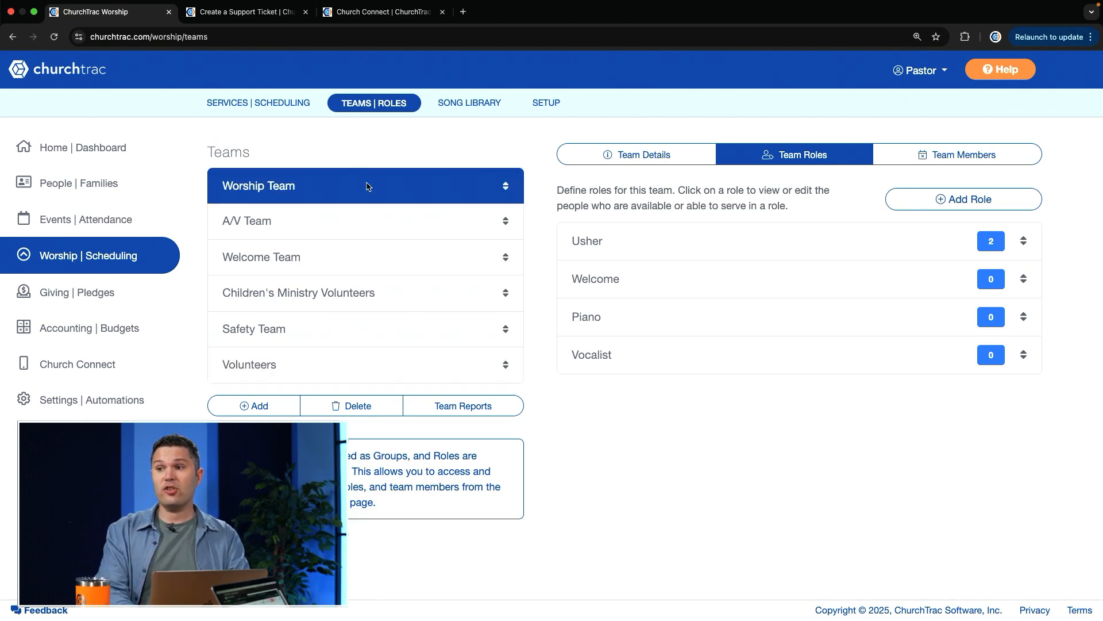
{"action": "left_click", "coordinate": [817, 156]}
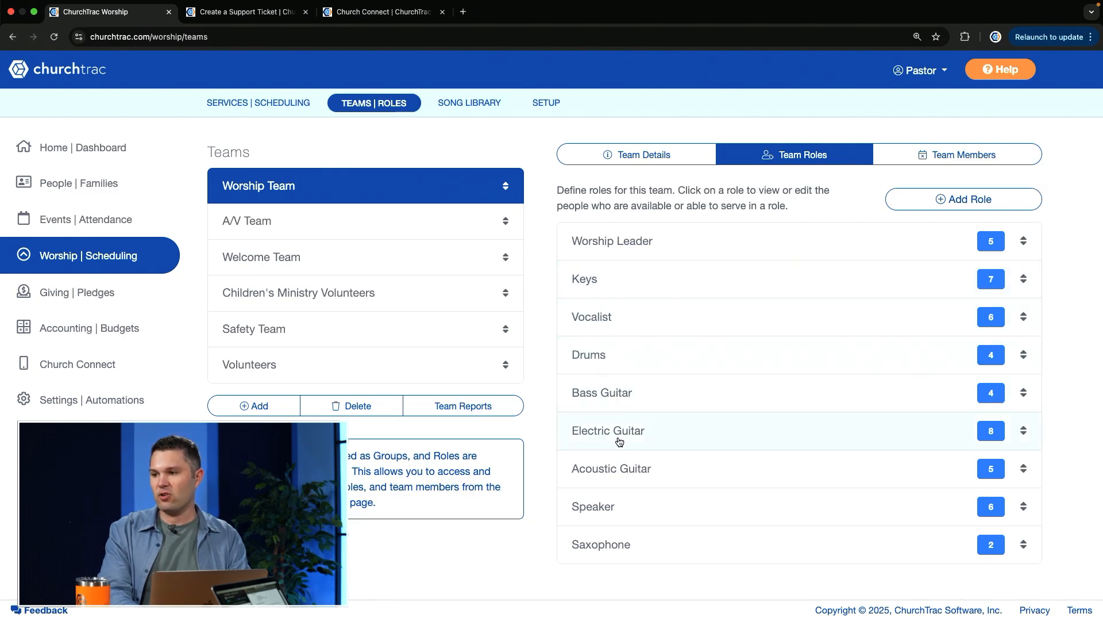
{"action": "left_click", "coordinate": [665, 545]}
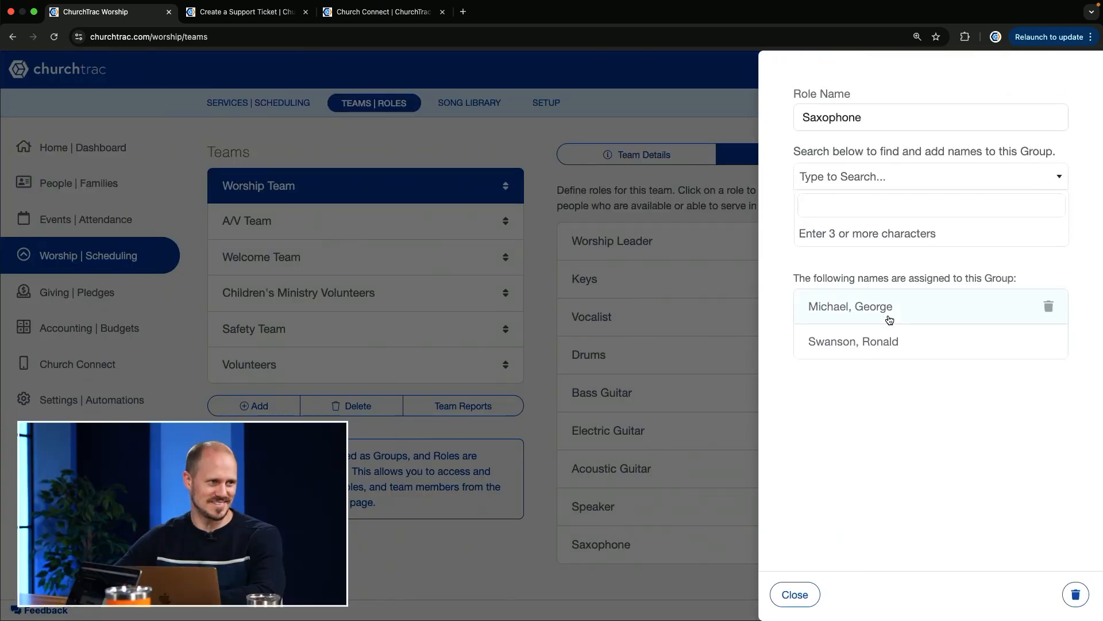
{"action": "left_click", "coordinate": [795, 597]}
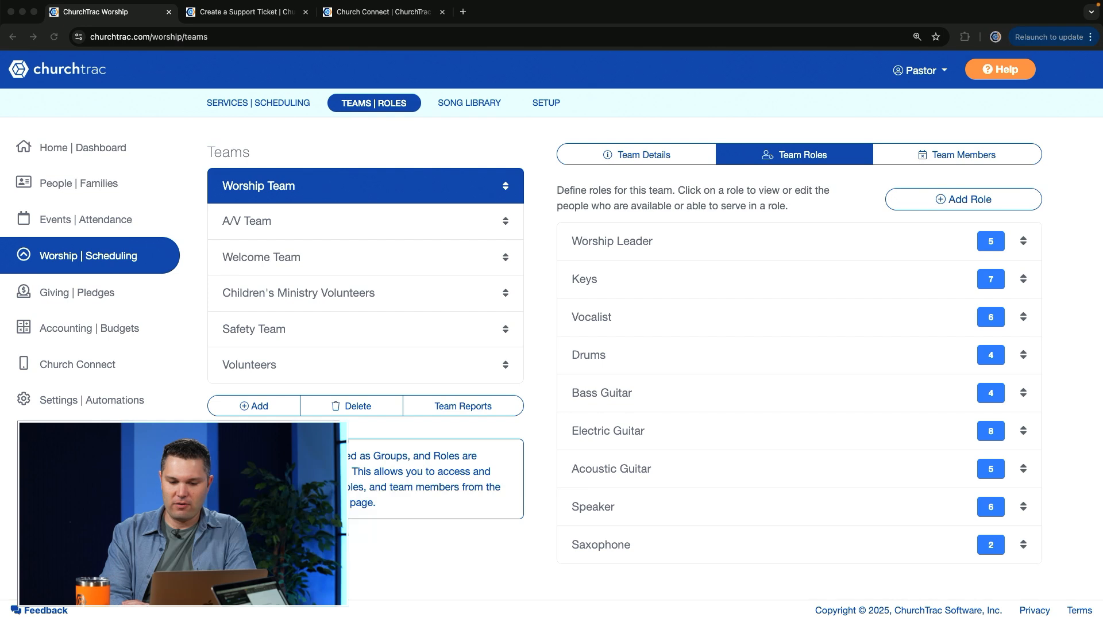
Review the team details of Children's Ministry Volunteers and the roles of the Welcome Team
{"action": "left_click", "coordinate": [402, 301]}
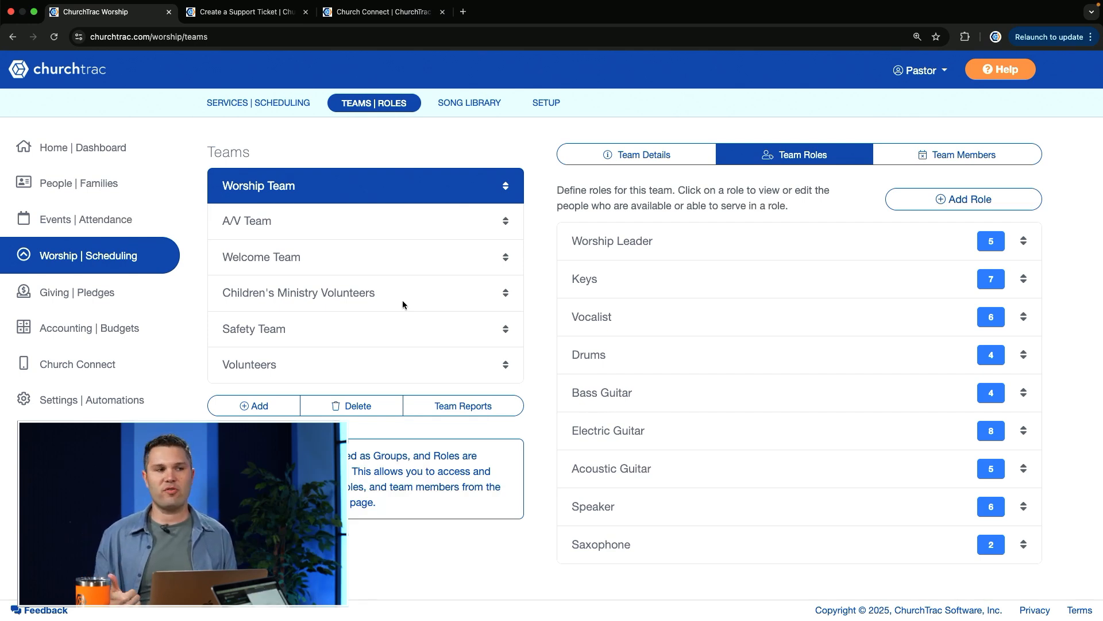
{"action": "left_click", "coordinate": [306, 306]}
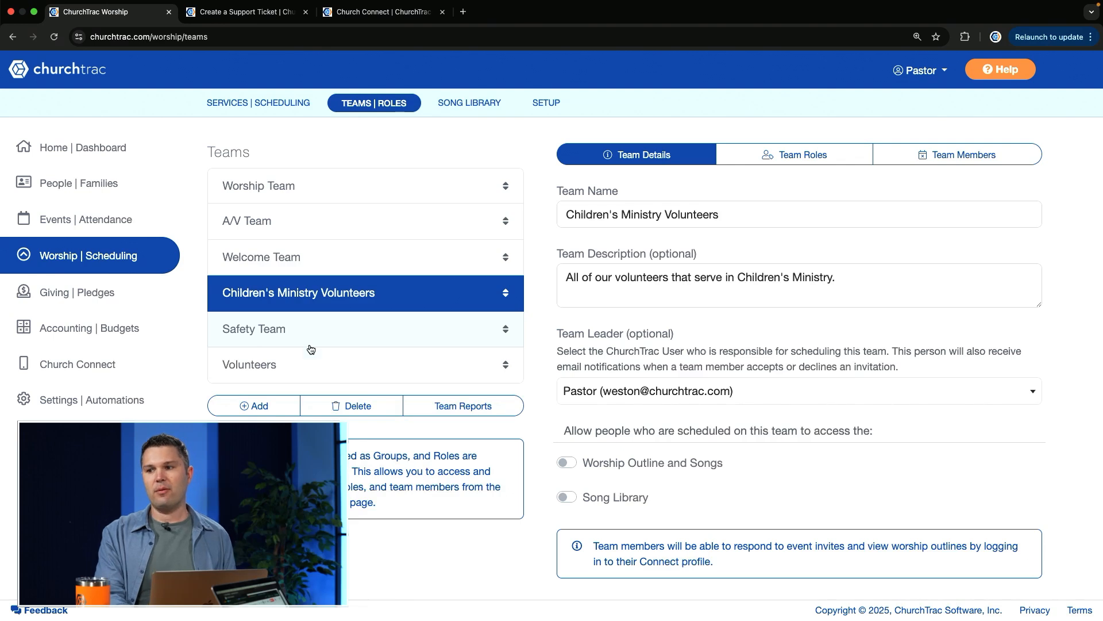
{"action": "left_click", "coordinate": [335, 264]}
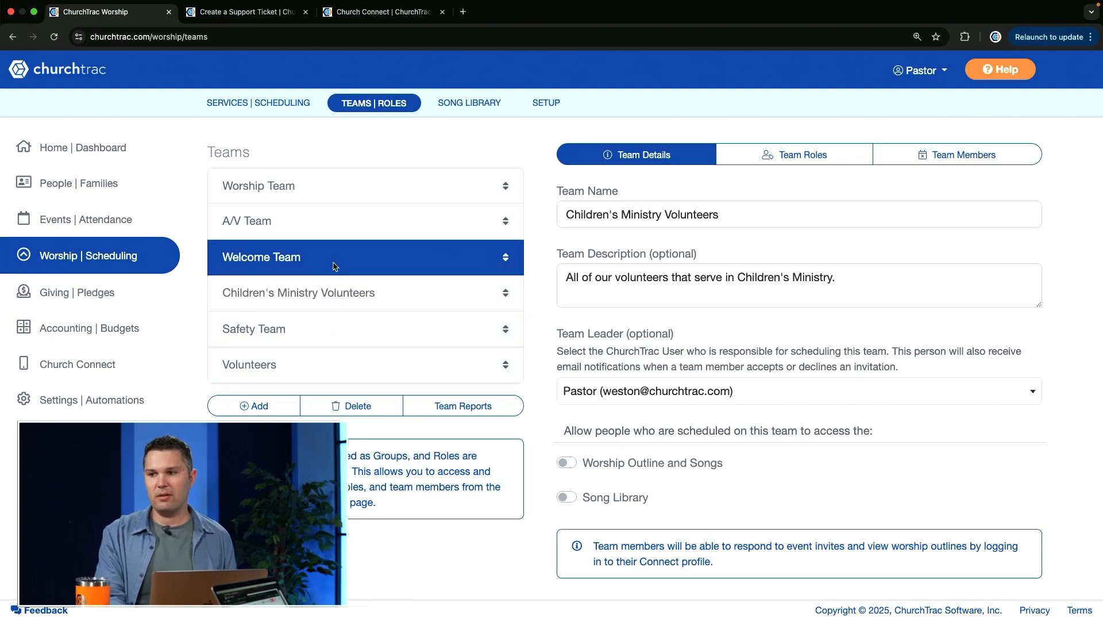
{"action": "left_click", "coordinate": [795, 149]}
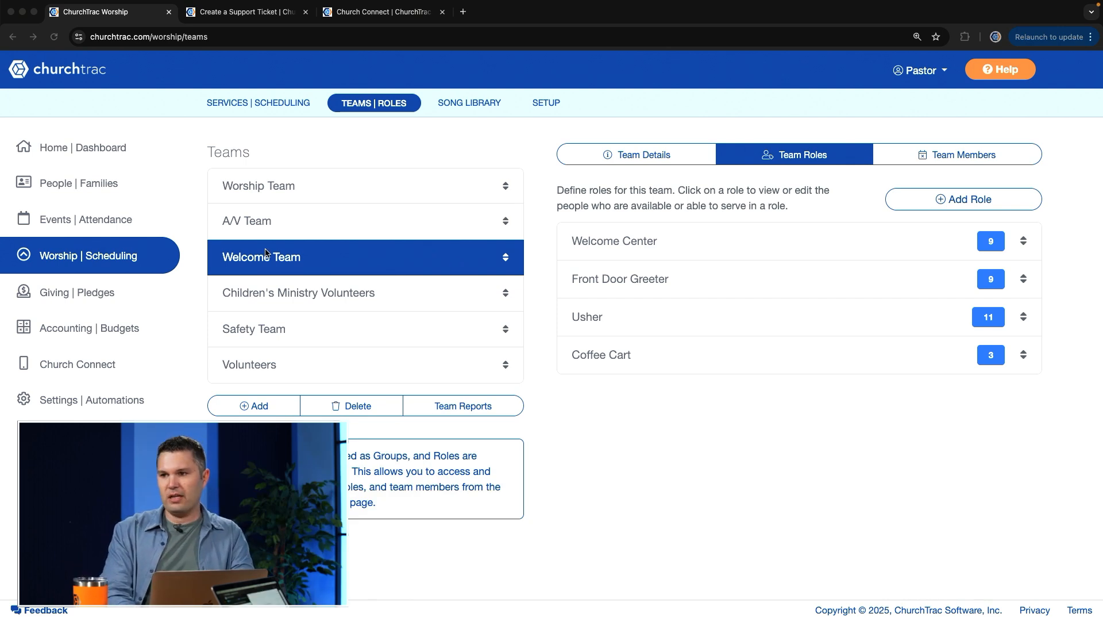
Open the Groups setup for people and review the roles shown as subgroups of the Worship Team group
{"action": "left_click", "coordinate": [79, 182]}
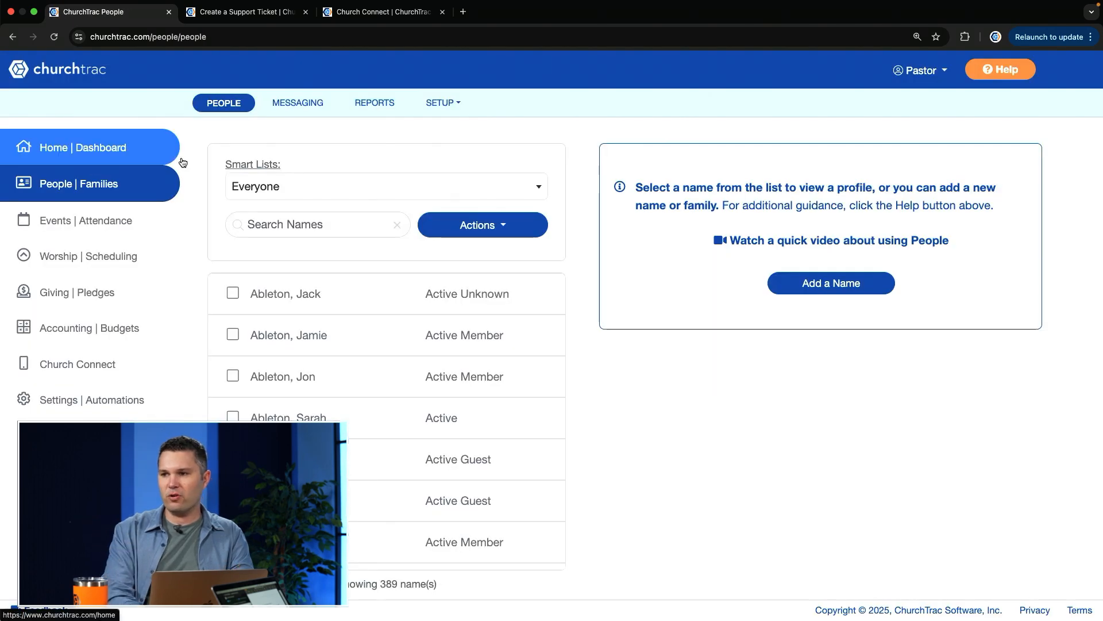
{"action": "left_click", "coordinate": [443, 103]}
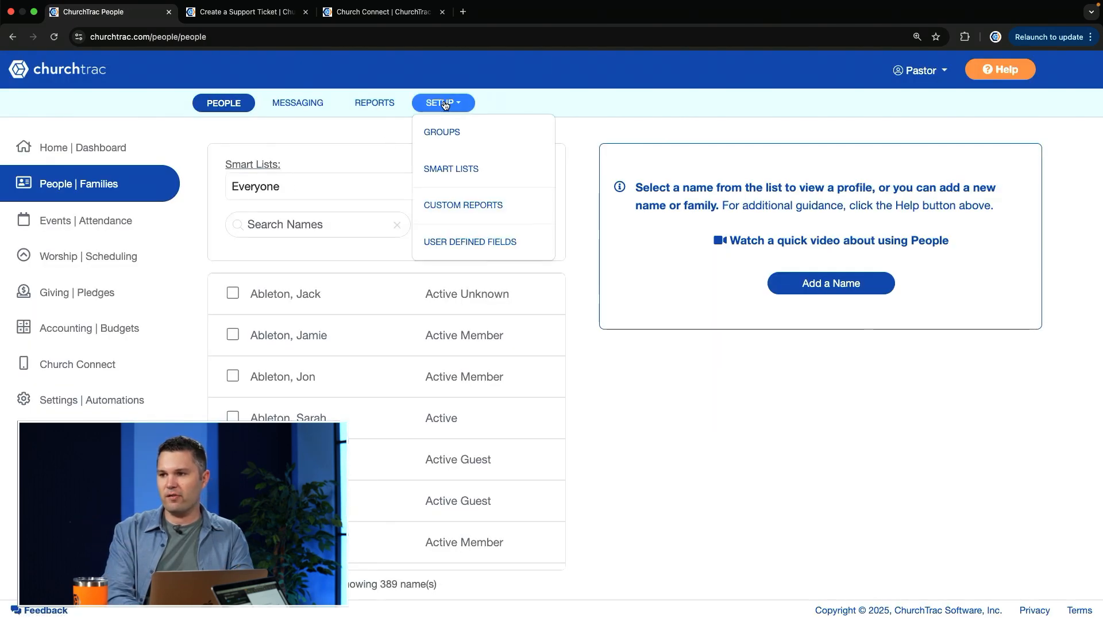
{"action": "left_click", "coordinate": [461, 141]}
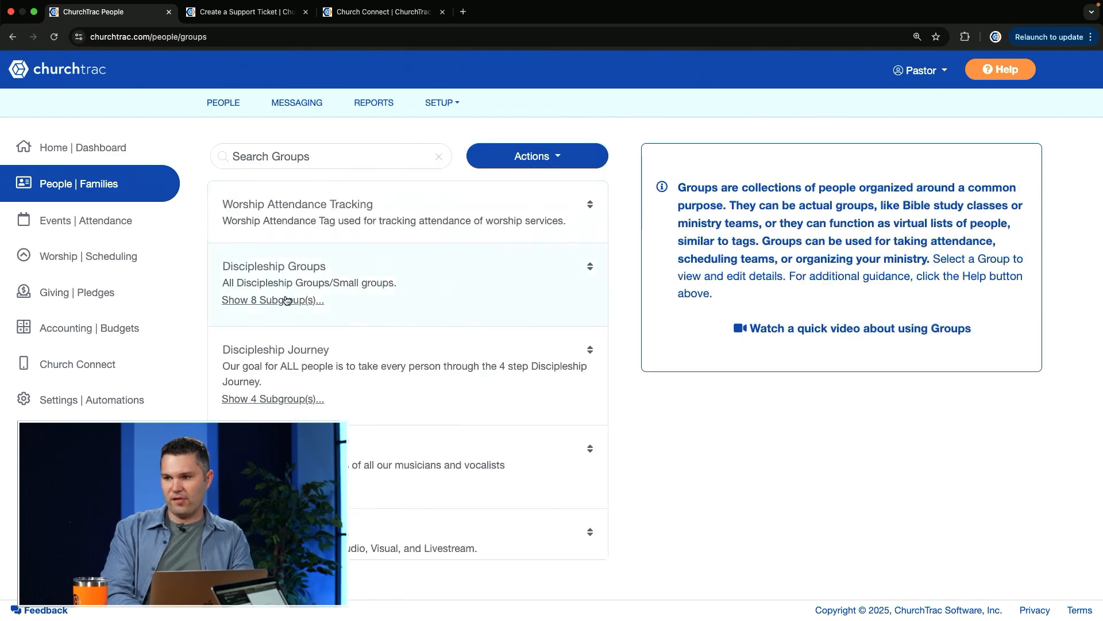
{"action": "scroll", "coordinate": [319, 384], "scroll_direction": "down", "scroll_amount": 3}
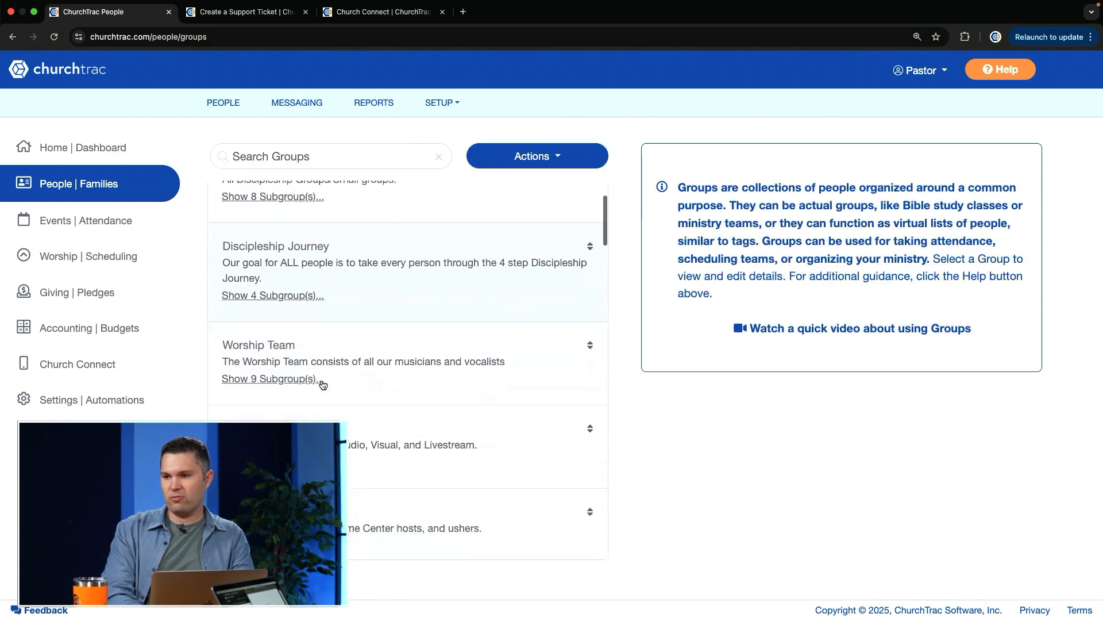
{"action": "left_click", "coordinate": [299, 357]}
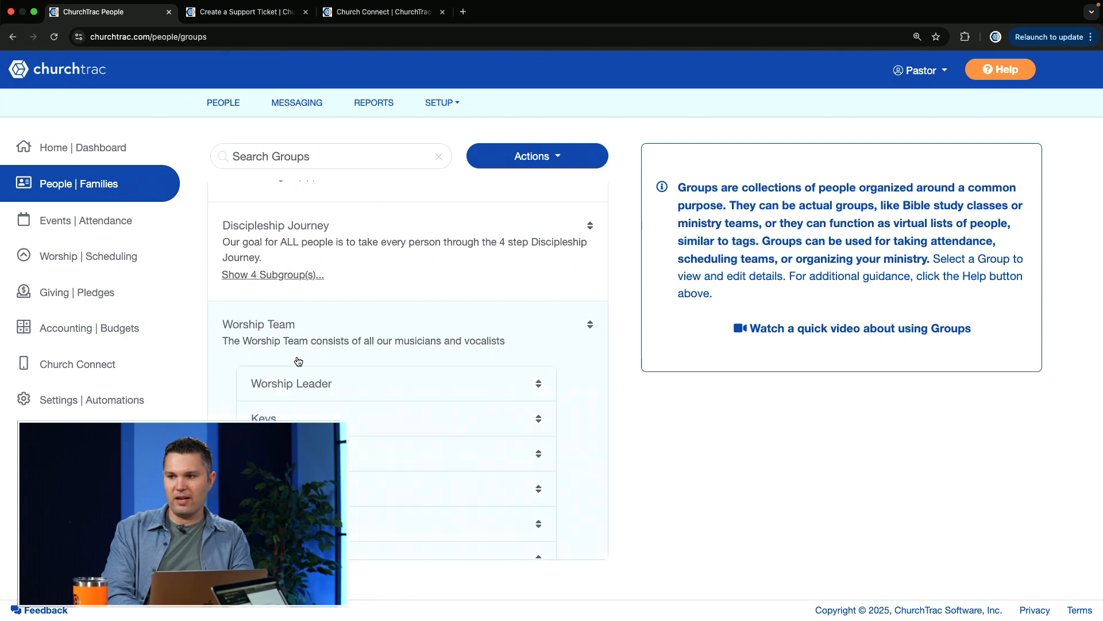
{"action": "scroll", "coordinate": [428, 395], "scroll_direction": "down", "scroll_amount": 1}
{"action": "scroll", "coordinate": [428, 395], "scroll_direction": "down", "scroll_amount": 1}
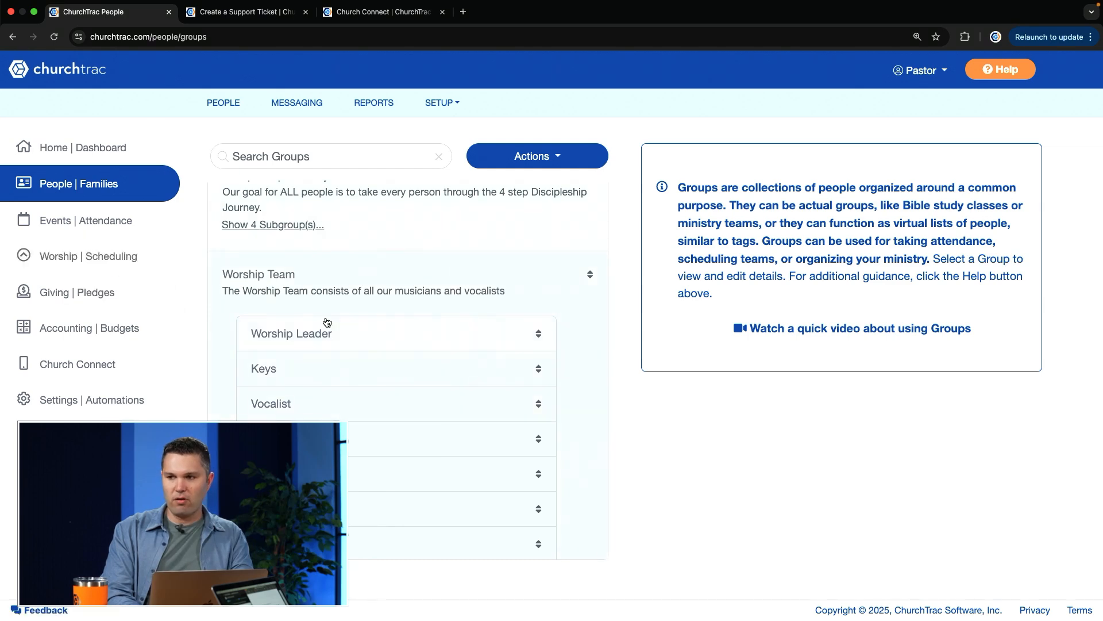
Return to the worship scheduling teams and examine the team leader options in the Worship Team's details
{"action": "left_click", "coordinate": [88, 255]}
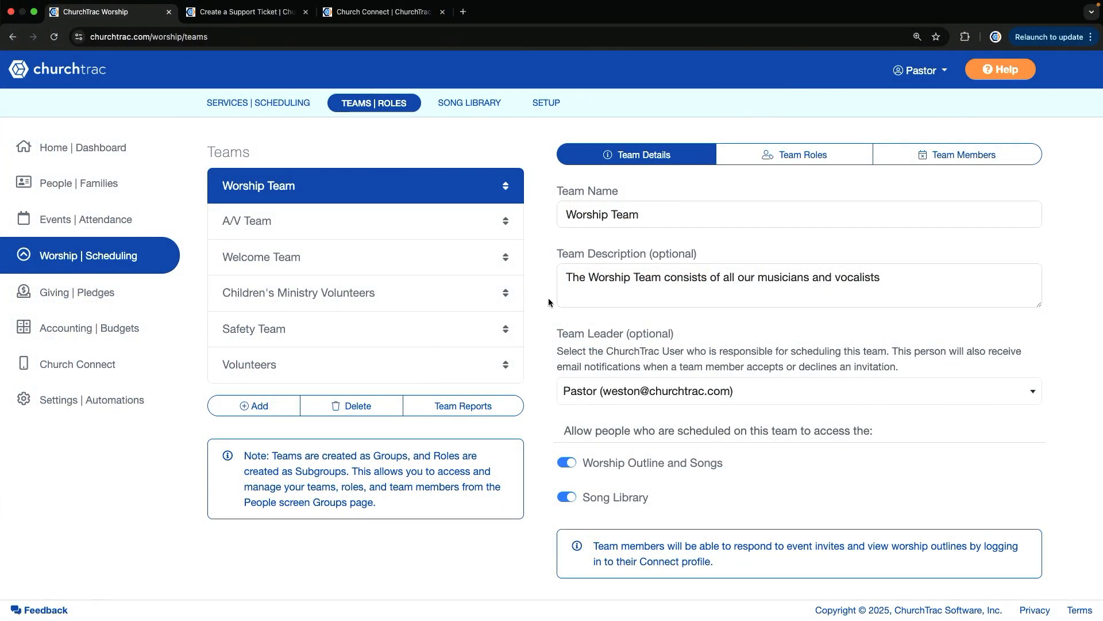
{"action": "left_click", "coordinate": [658, 397]}
{"action": "left_click", "coordinate": [658, 397]}
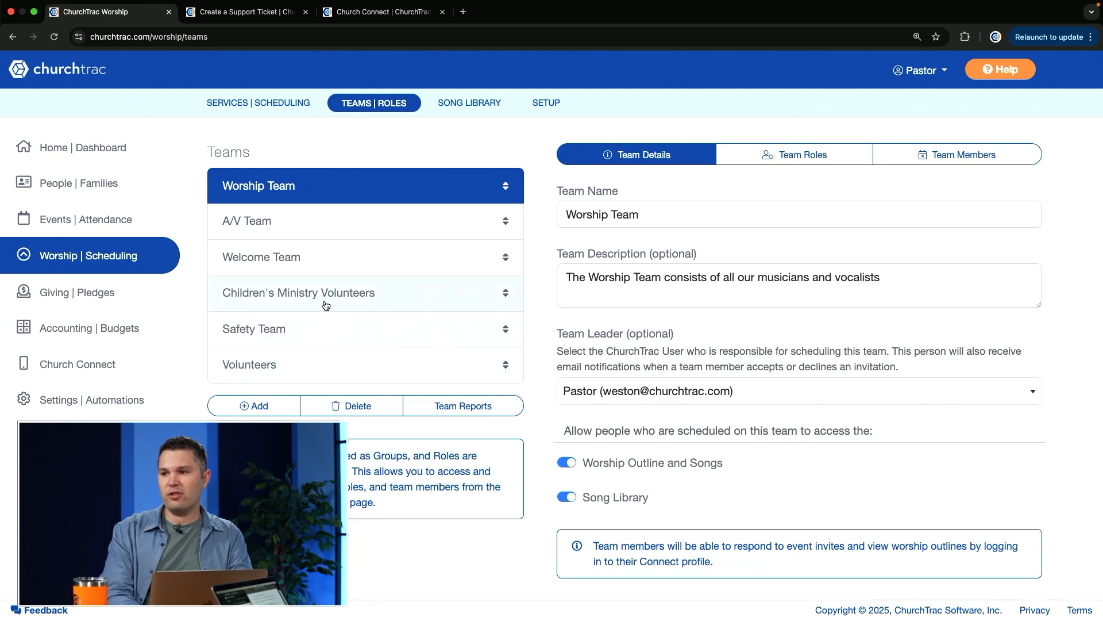
Switch Song Library access on and back off for people scheduled on the Children's Ministry Volunteers team
{"action": "left_click", "coordinate": [325, 305]}
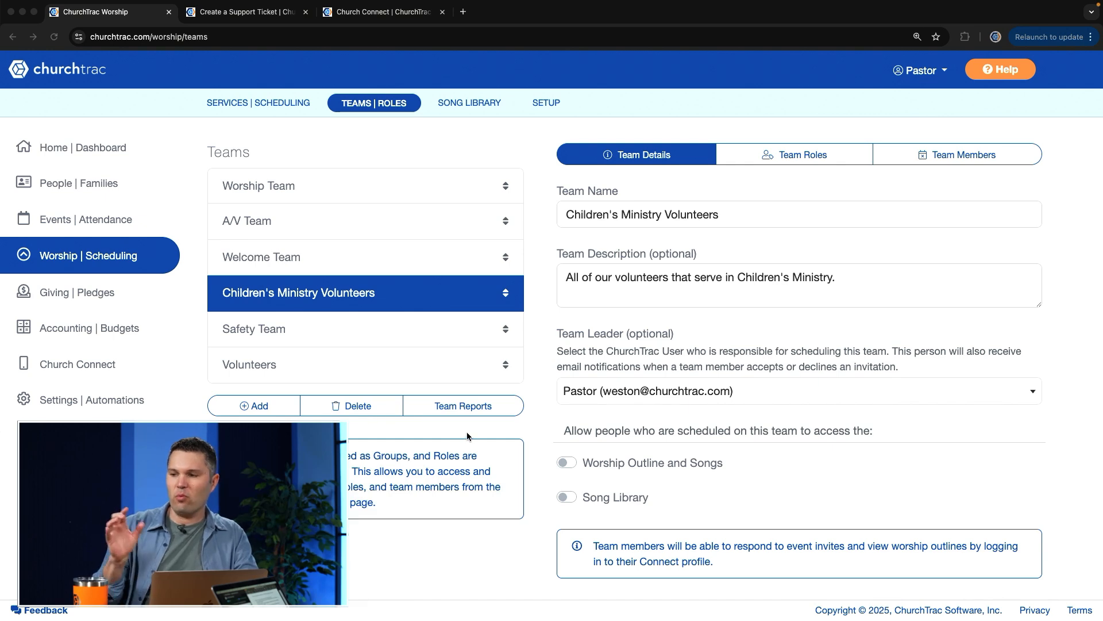
{"action": "left_click", "coordinate": [622, 496]}
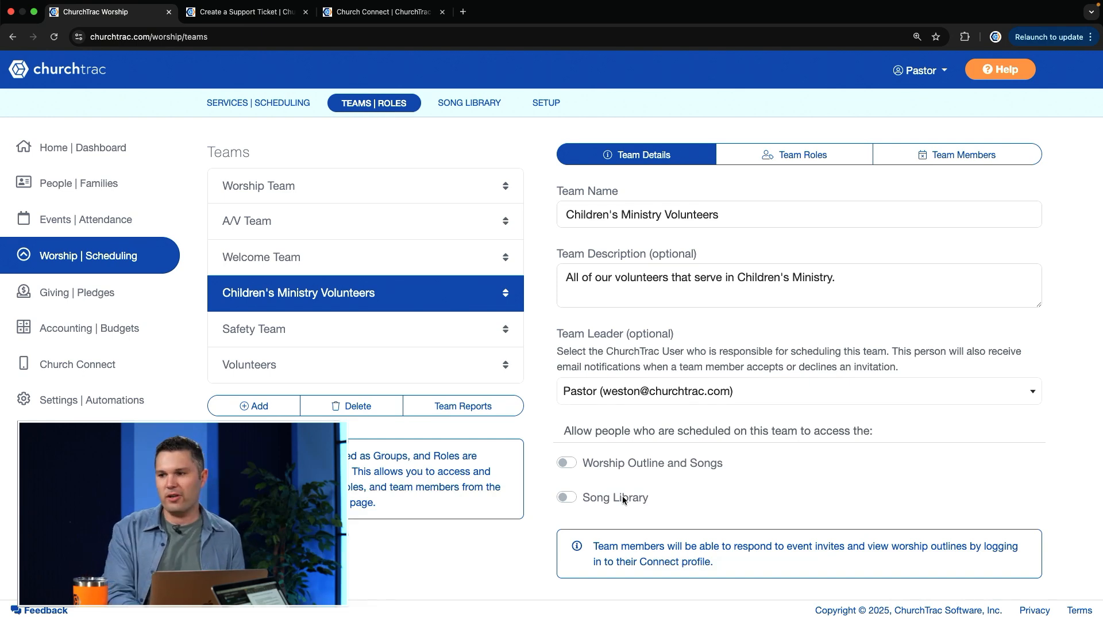
{"action": "left_click", "coordinate": [574, 498]}
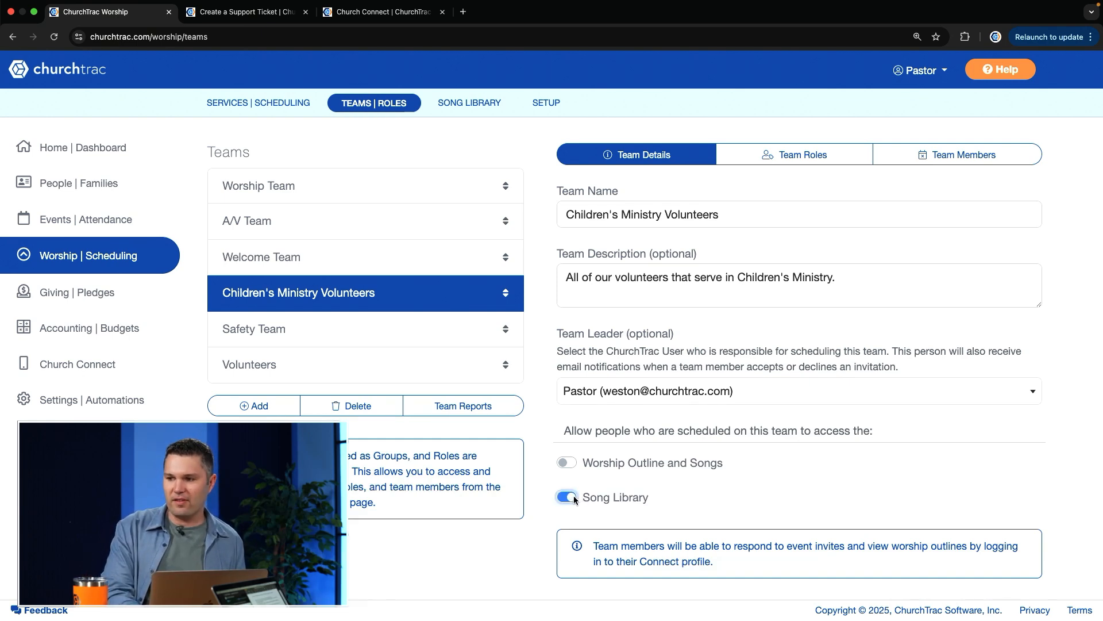
{"action": "left_click", "coordinate": [575, 498]}
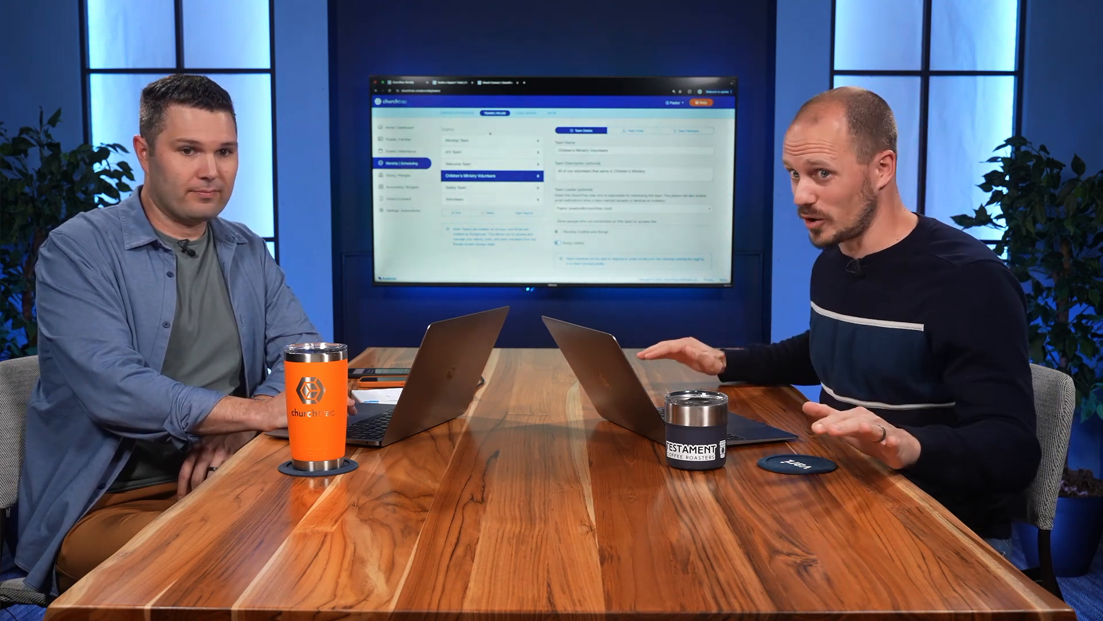
Add a worship service titled Test 1 dated 03/02/2025, leaving the optional fields empty
{"action": "left_click", "coordinate": [458, 113]}
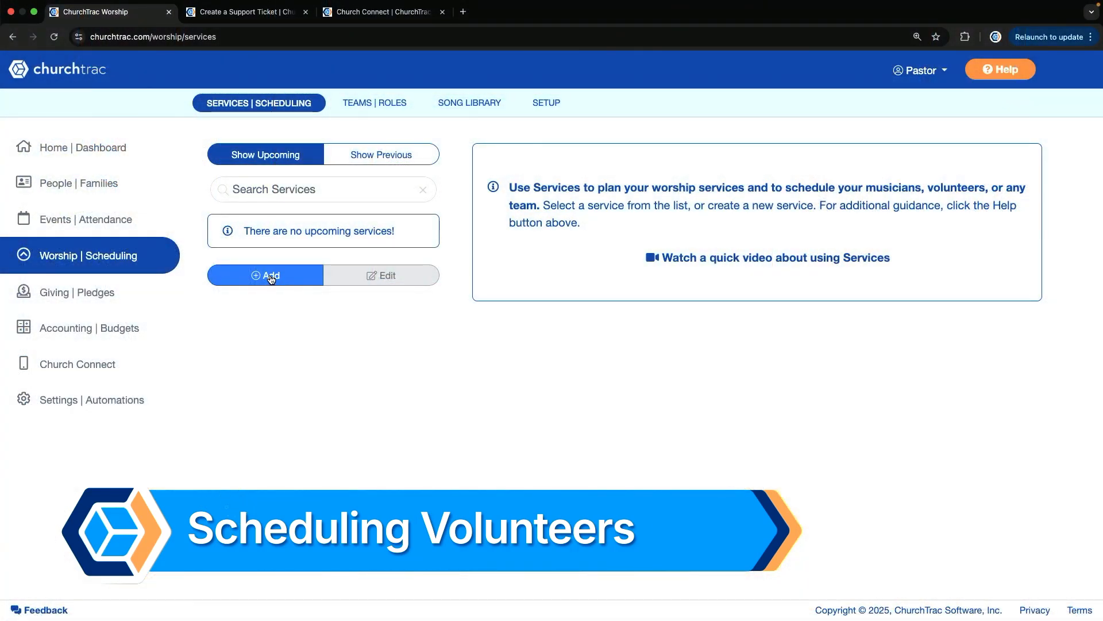
{"action": "left_click", "coordinate": [271, 278]}
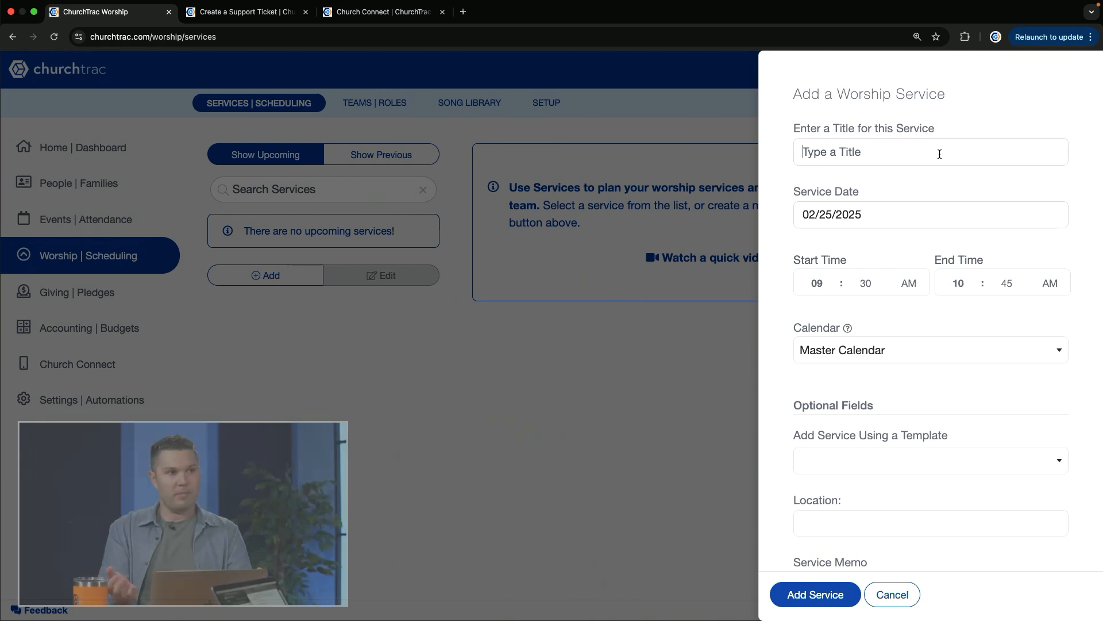
{"action": "left_click", "coordinate": [939, 154]}
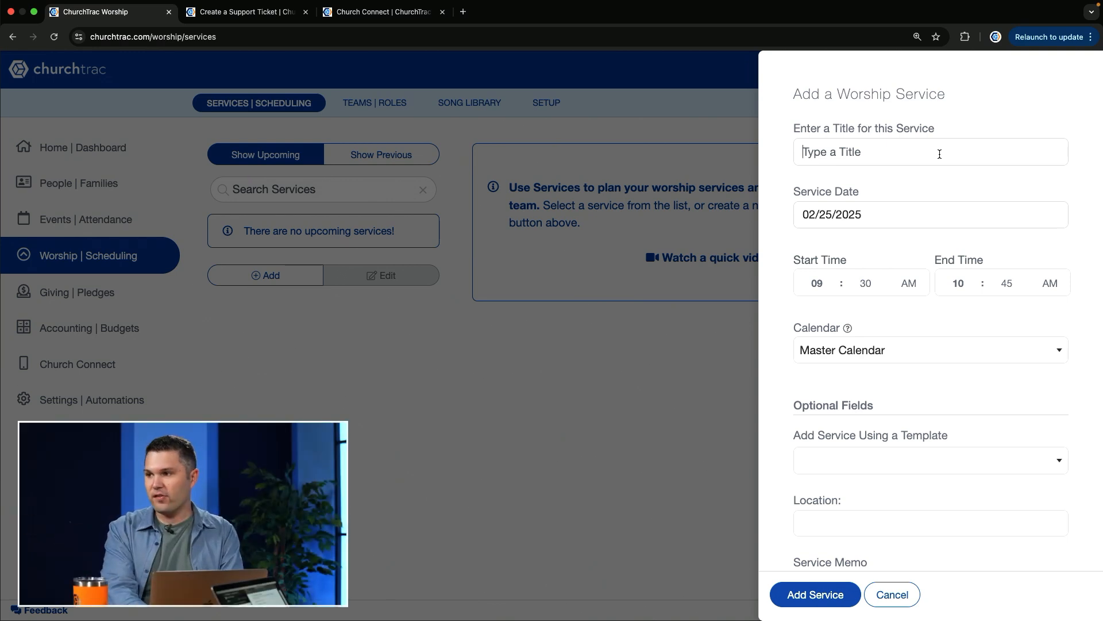
{"action": "type", "text": "Test 1"}
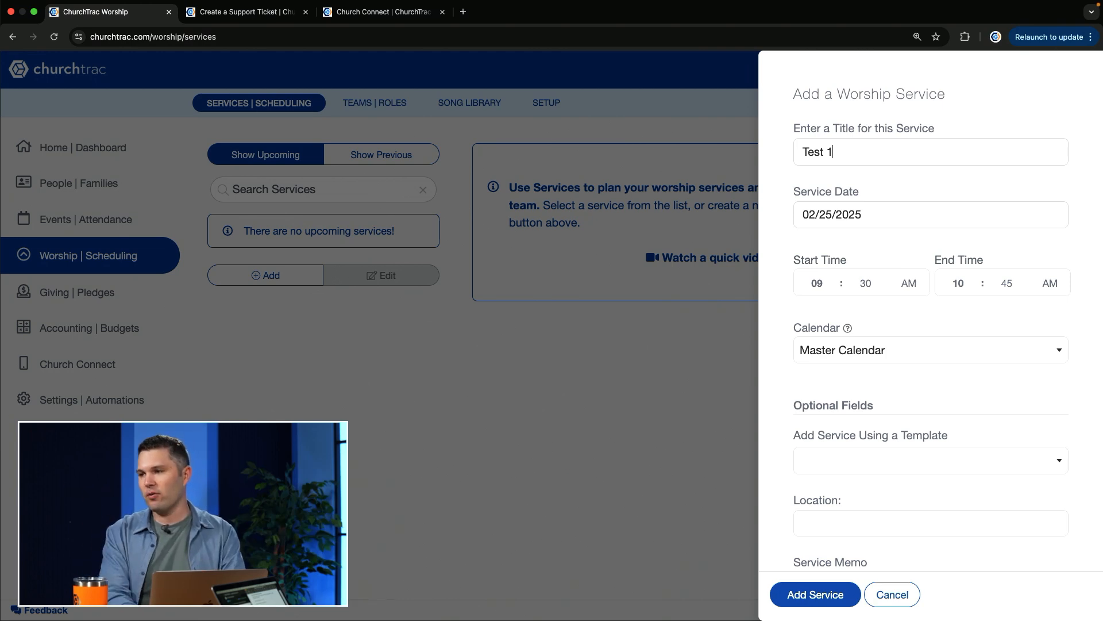
{"action": "left_click", "coordinate": [846, 225]}
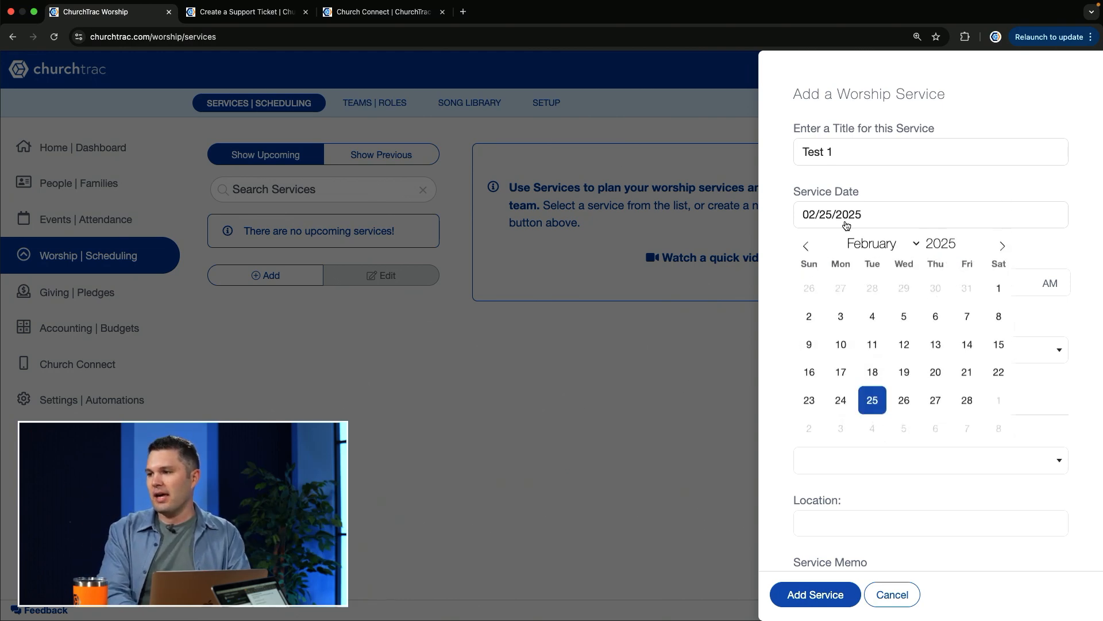
{"action": "left_click", "coordinate": [811, 429]}
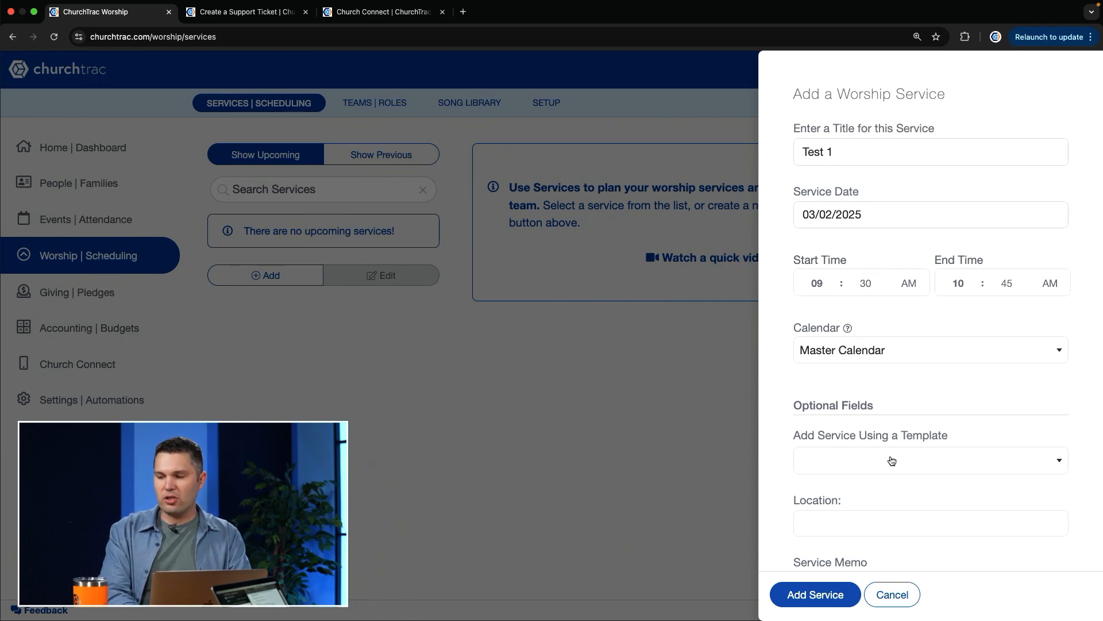
{"action": "scroll", "coordinate": [925, 458], "scroll_direction": "down", "scroll_amount": 5}
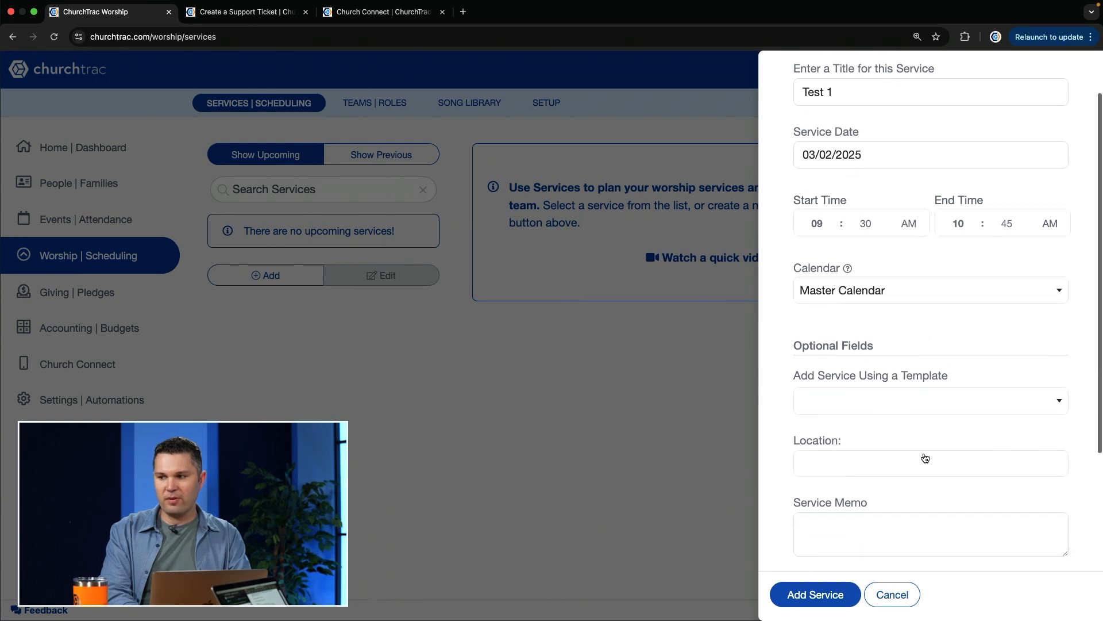
{"action": "scroll", "coordinate": [924, 458], "scroll_direction": "down", "scroll_amount": 2}
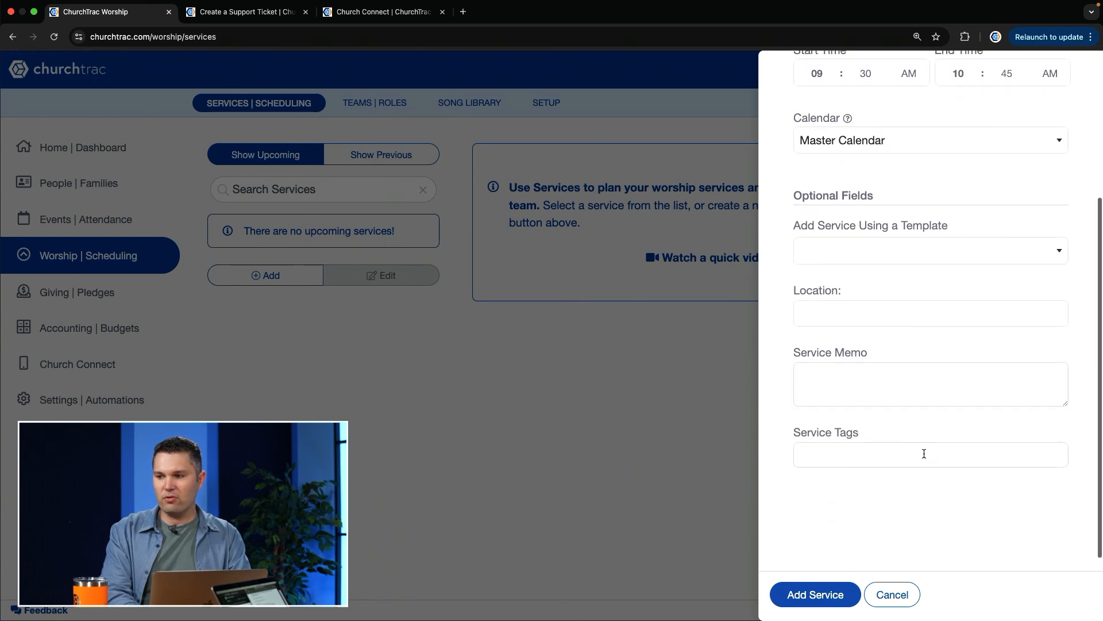
{"action": "left_click", "coordinate": [829, 600]}
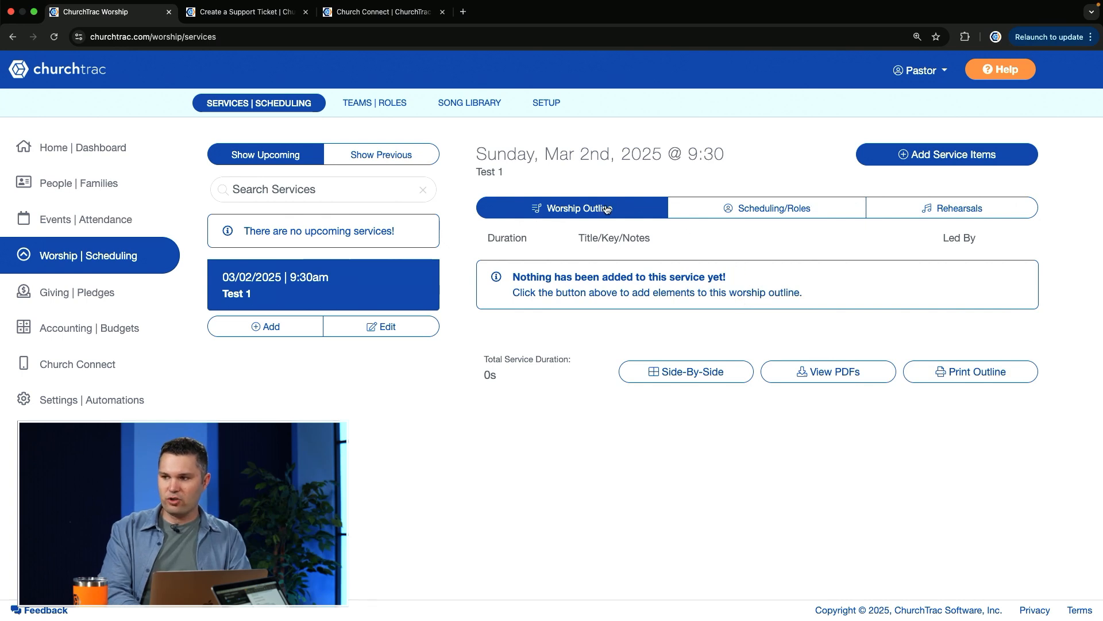
Start adding people to the Test 1 service's schedule and select the first and fourth people for the Welcome Team's Welcome Center role
{"action": "left_click", "coordinate": [939, 207]}
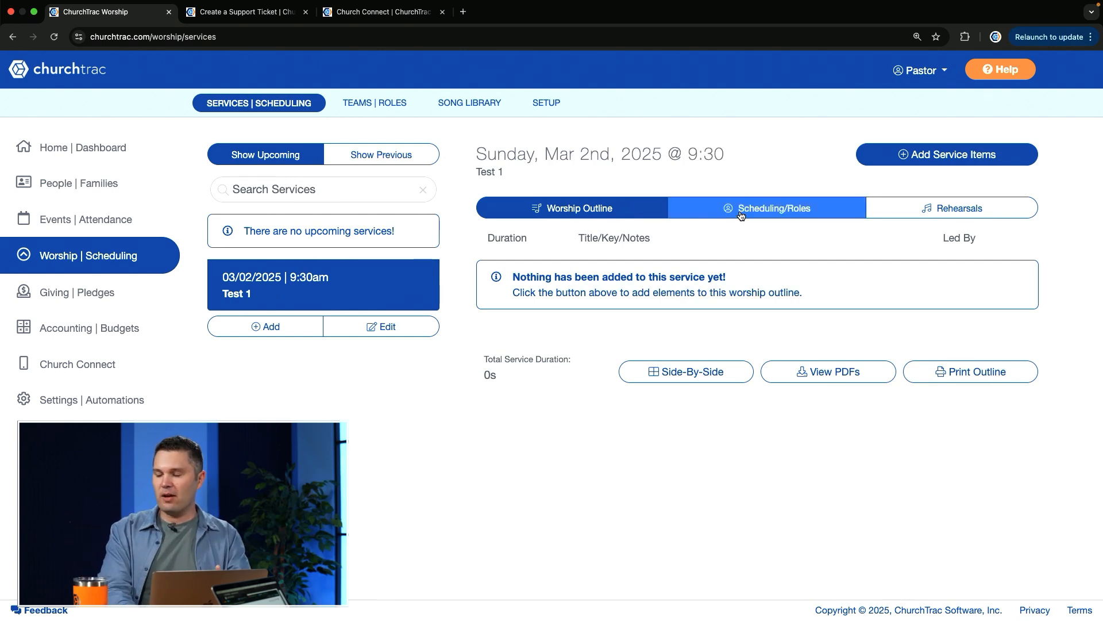
{"action": "left_click", "coordinate": [795, 209]}
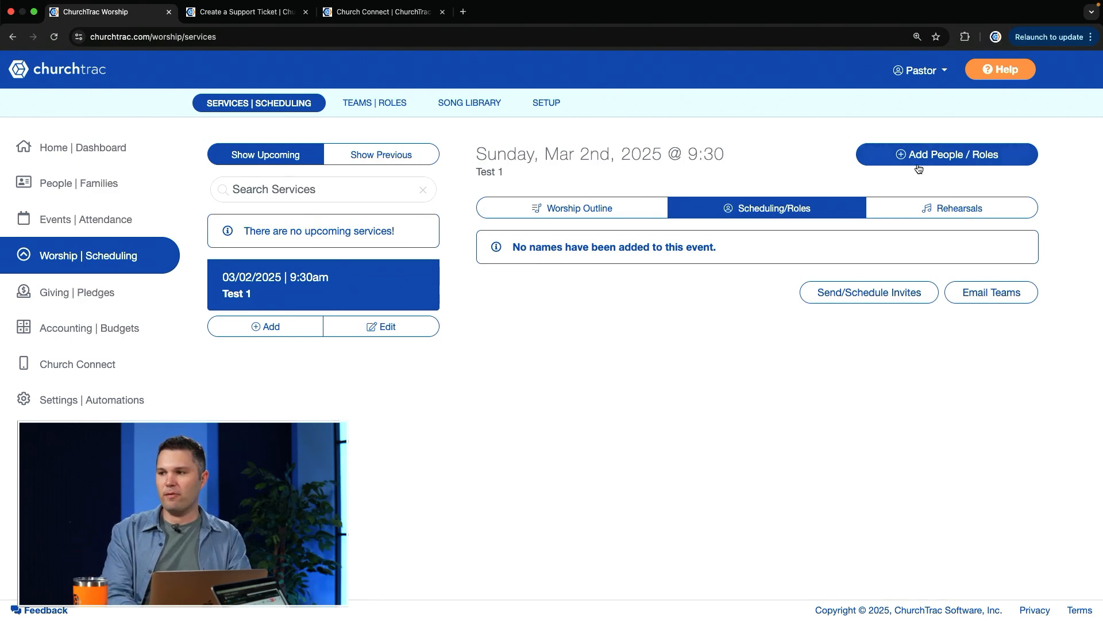
{"action": "left_click", "coordinate": [898, 157]}
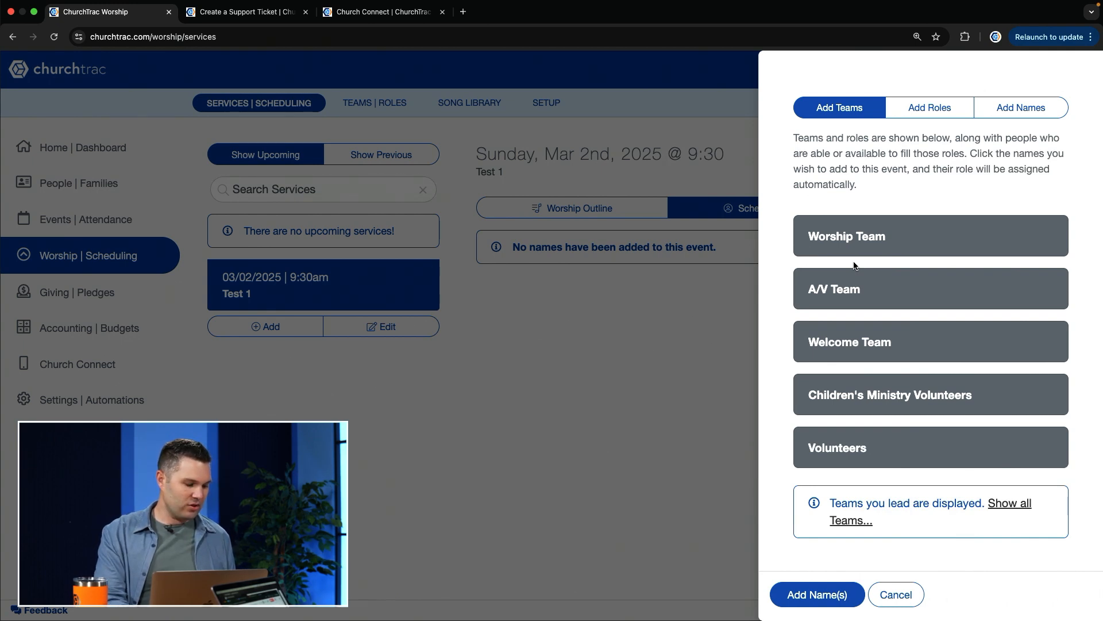
{"action": "left_click", "coordinate": [898, 343]}
{"action": "scroll", "coordinate": [898, 344], "scroll_direction": "down", "scroll_amount": 2}
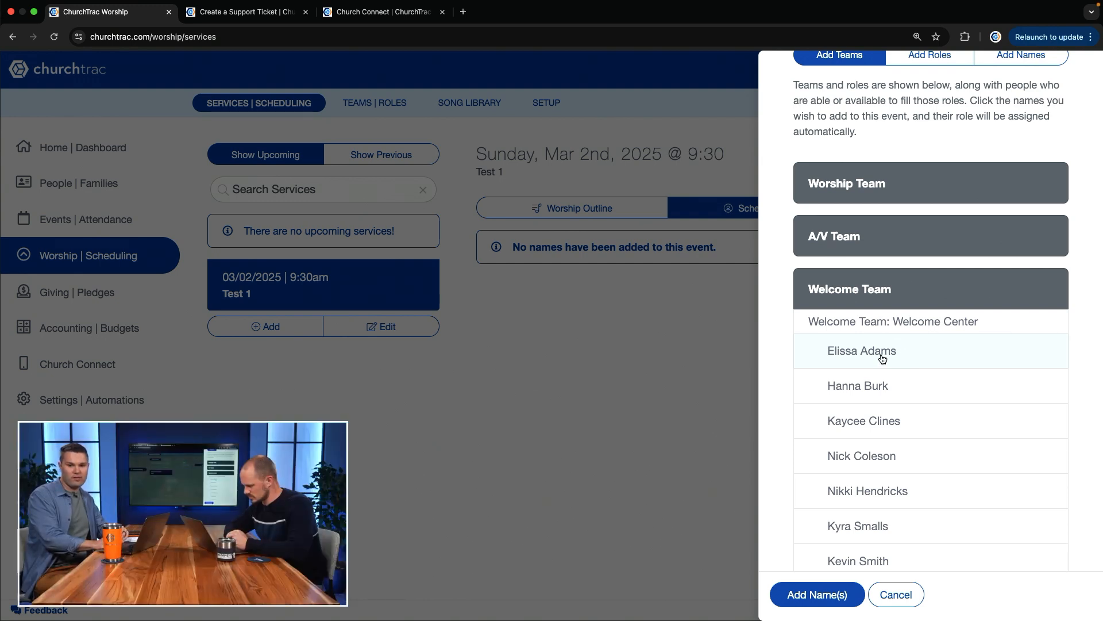
{"action": "left_click", "coordinate": [883, 358]}
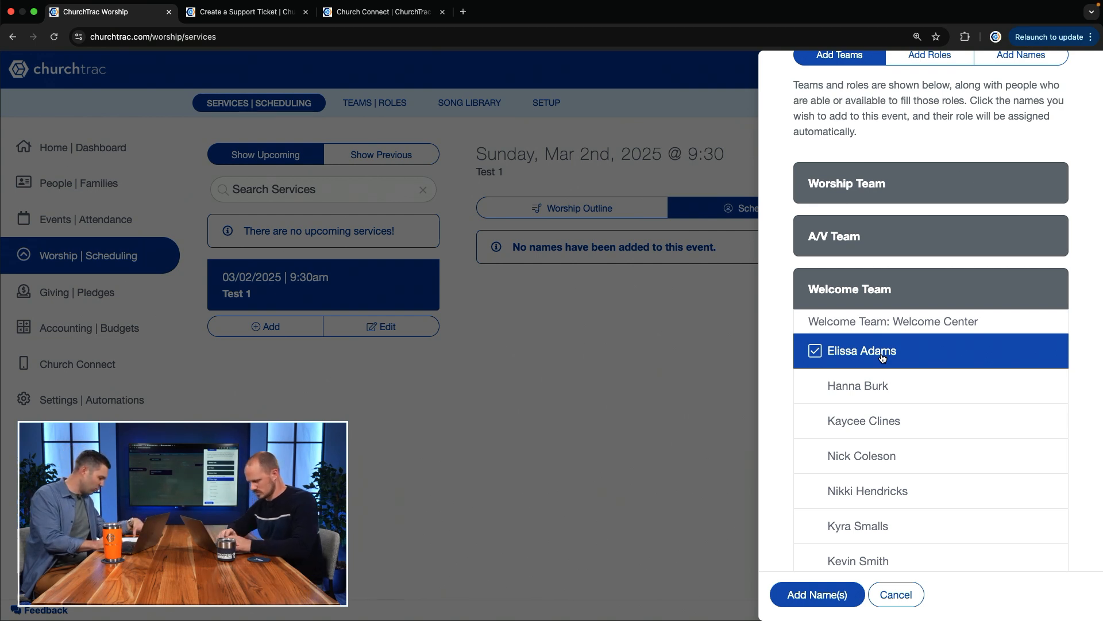
{"action": "left_click", "coordinate": [860, 457]}
Select the first and sixth people listed for the Welcome Team's Front Door Greeter role
{"action": "scroll", "coordinate": [861, 458], "scroll_direction": "down", "scroll_amount": 1}
{"action": "scroll", "coordinate": [860, 457], "scroll_direction": "down", "scroll_amount": 1}
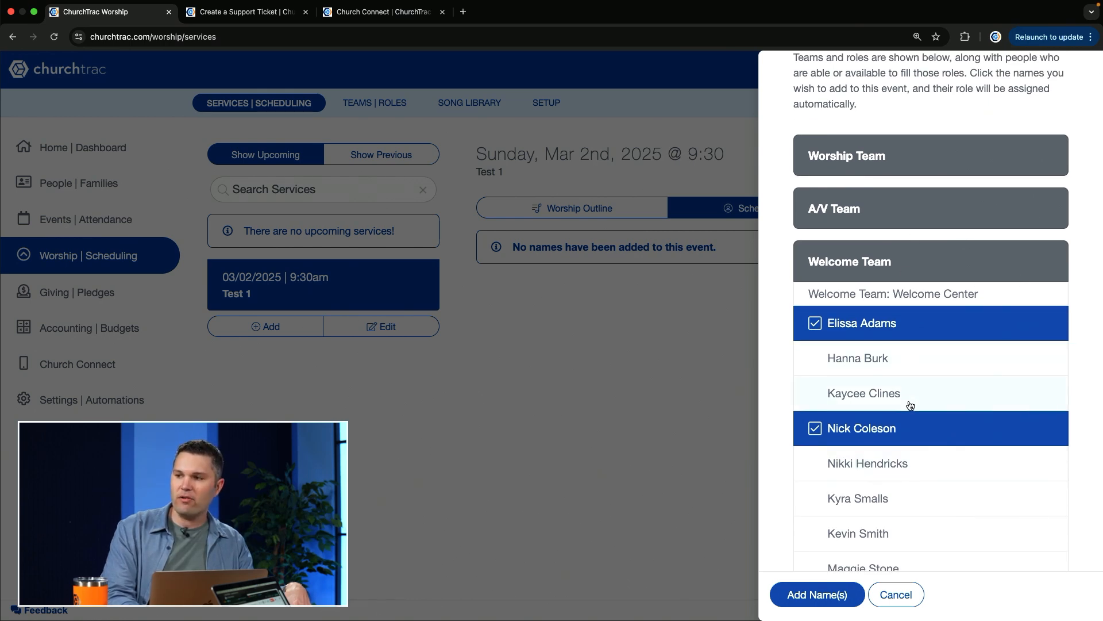
{"action": "scroll", "coordinate": [965, 275], "scroll_direction": "up", "scroll_amount": 3}
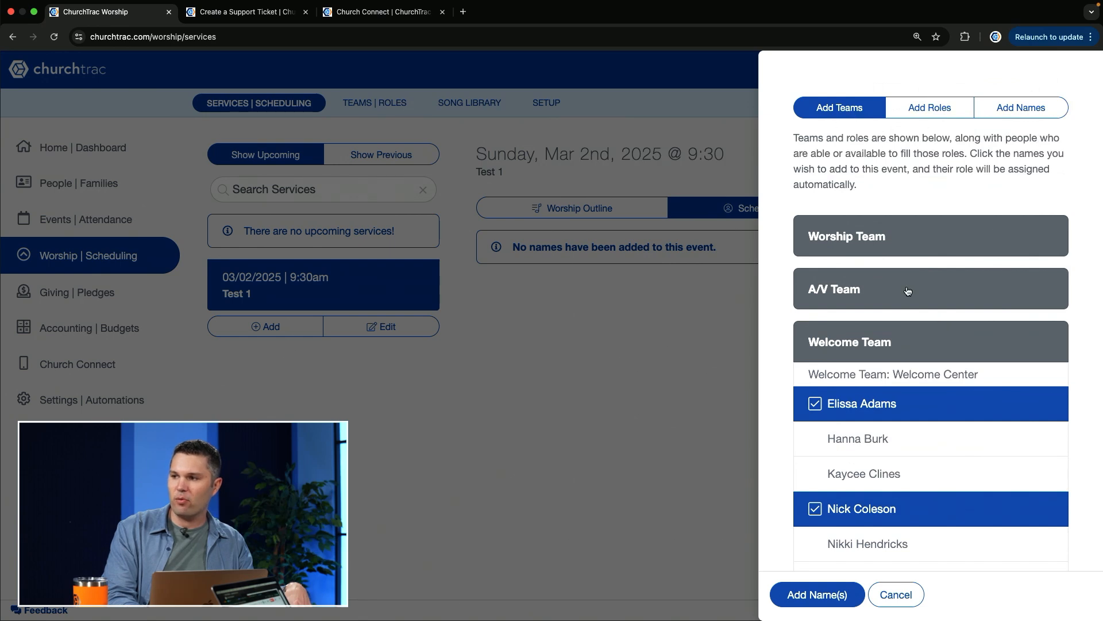
{"action": "scroll", "coordinate": [907, 291], "scroll_direction": "down", "scroll_amount": 5}
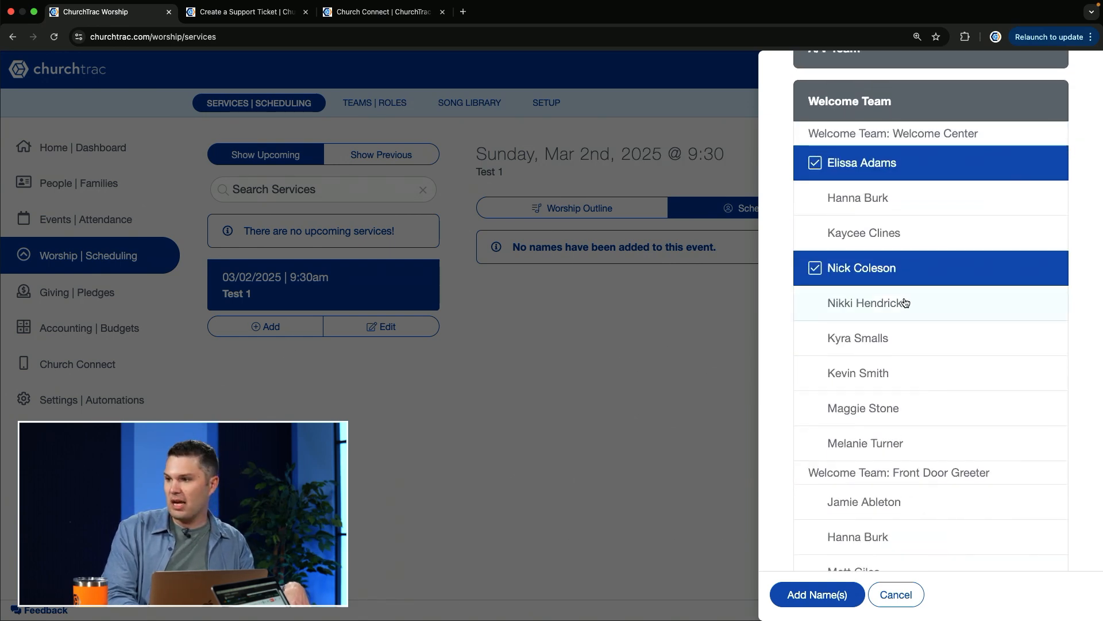
{"action": "scroll", "coordinate": [865, 358], "scroll_direction": "down", "scroll_amount": 1}
{"action": "scroll", "coordinate": [864, 358], "scroll_direction": "down", "scroll_amount": 1}
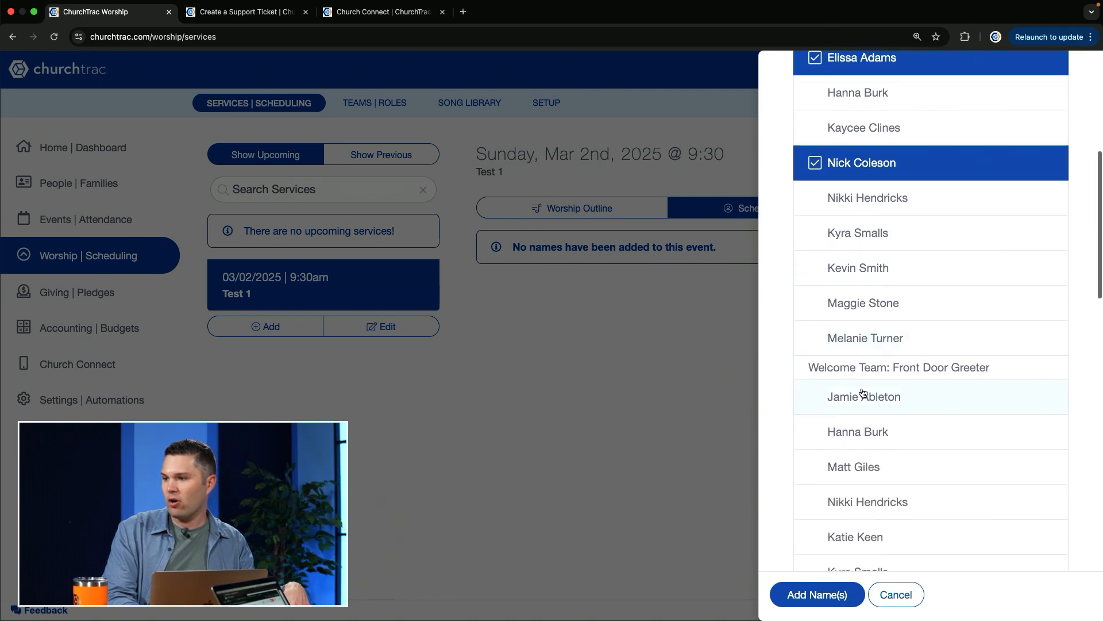
{"action": "left_click", "coordinate": [863, 395]}
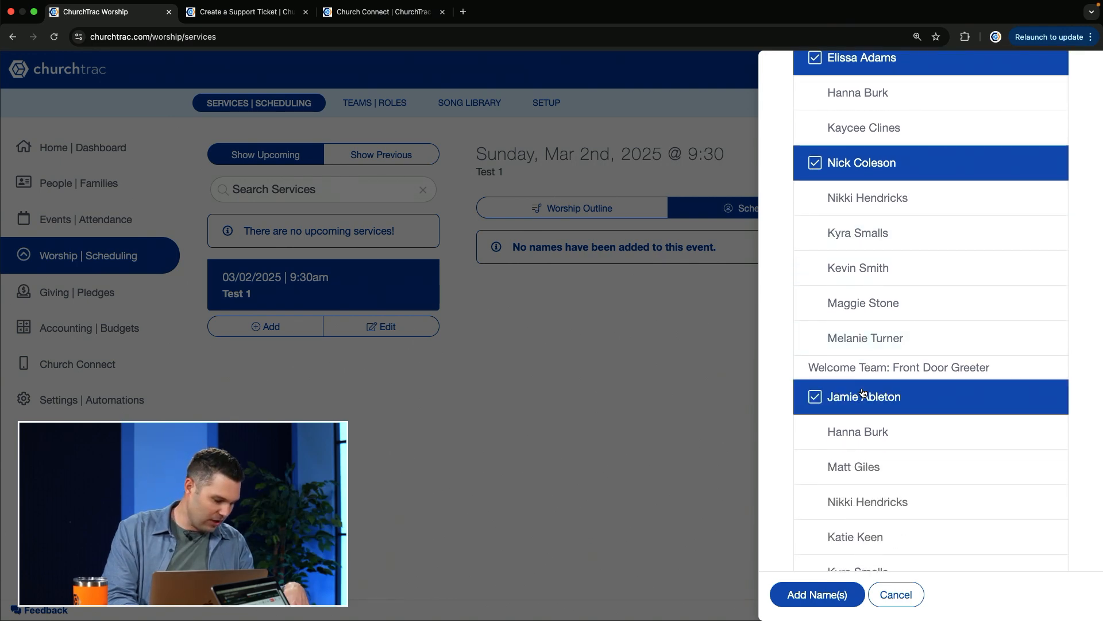
{"action": "scroll", "coordinate": [894, 446], "scroll_direction": "down", "scroll_amount": 1}
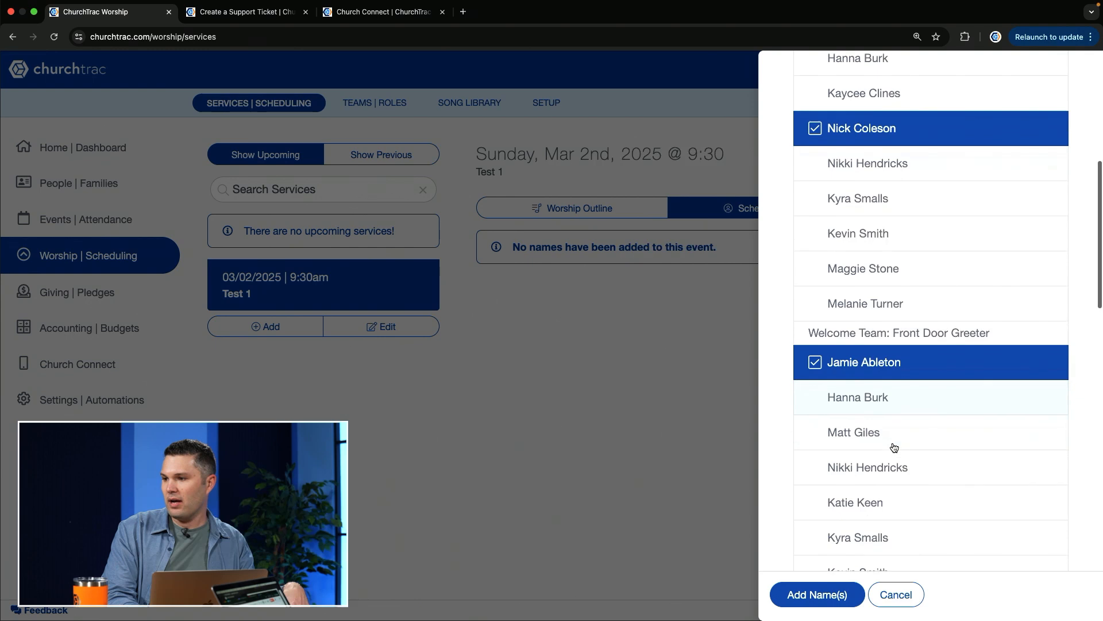
{"action": "left_click", "coordinate": [867, 515]}
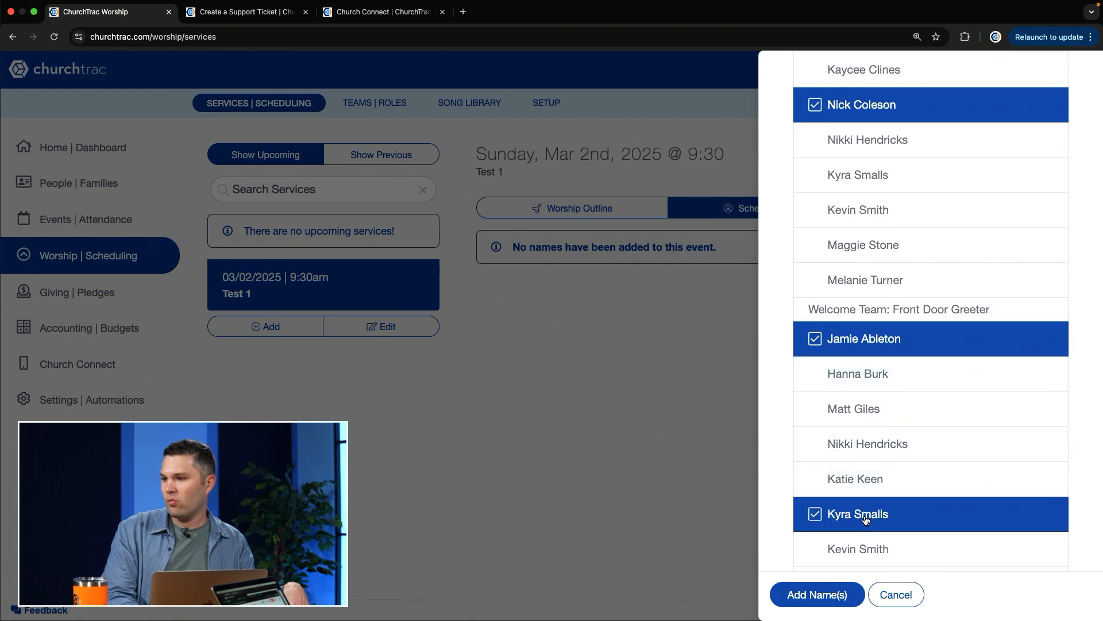
Select the fifth, seventh and ninth people listed for the Welcome Team's Usher role
{"action": "scroll", "coordinate": [867, 515], "scroll_direction": "down", "scroll_amount": 6}
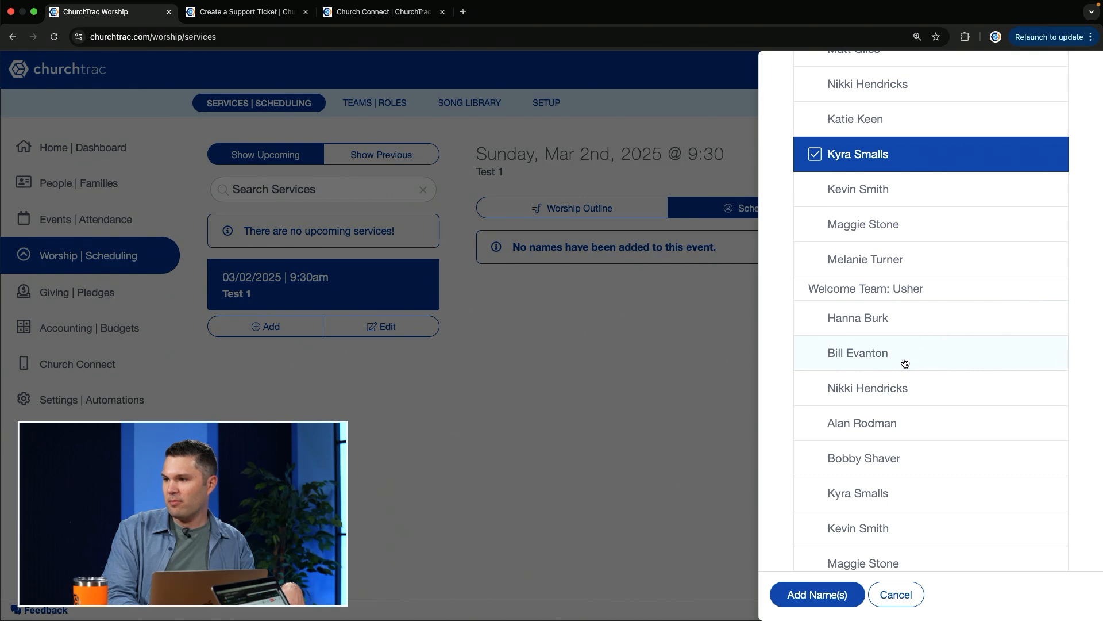
{"action": "left_click", "coordinate": [881, 457]}
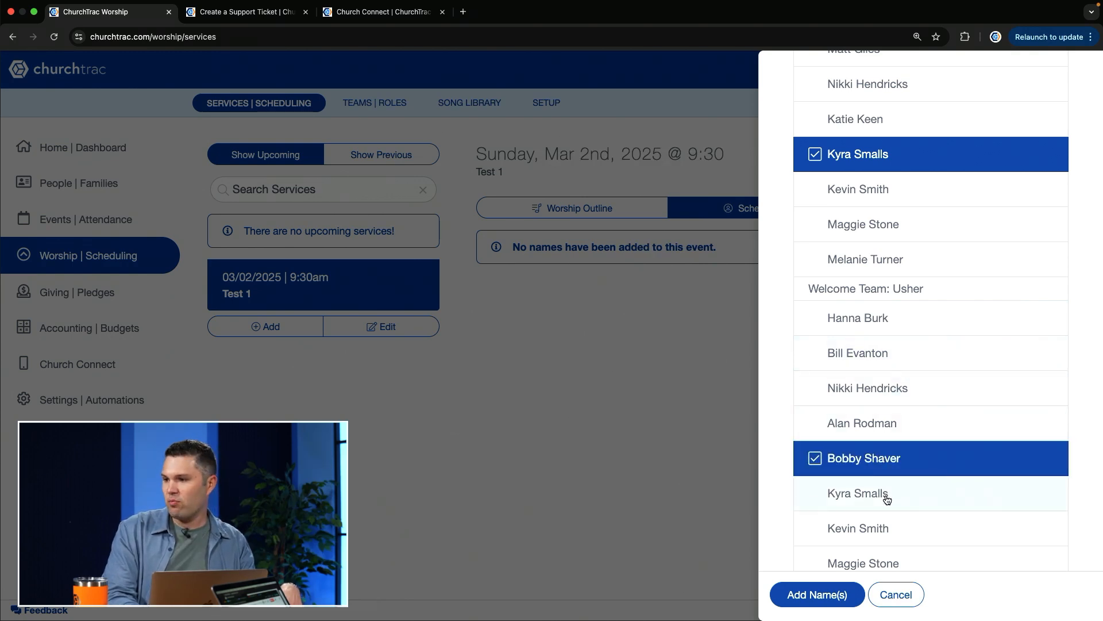
{"action": "left_click", "coordinate": [899, 527]}
{"action": "scroll", "coordinate": [896, 531], "scroll_direction": "down", "scroll_amount": 4}
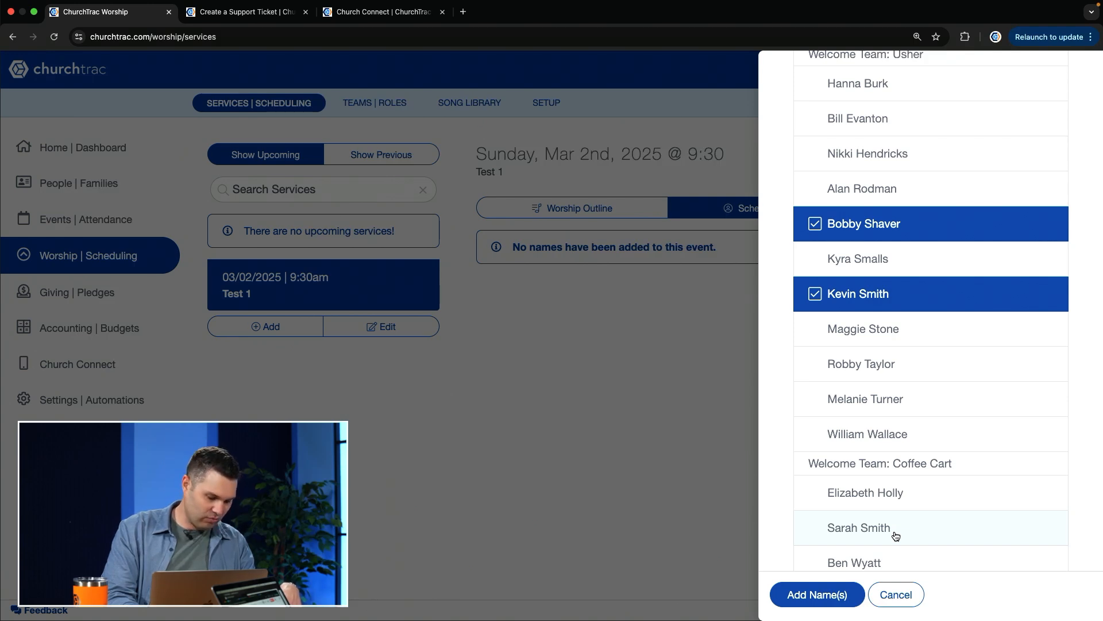
{"action": "left_click", "coordinate": [919, 371]}
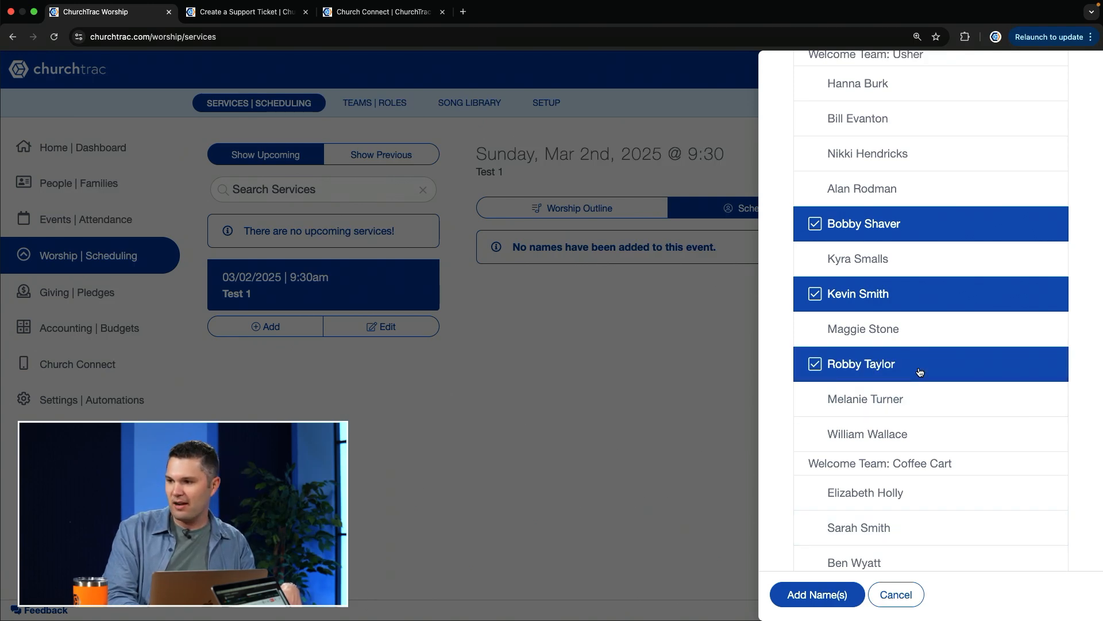
Select the third person for the Welcome Team's Coffee Cart role and add all selected people to the Test 1 schedule
{"action": "scroll", "coordinate": [905, 454], "scroll_direction": "down", "scroll_amount": 2}
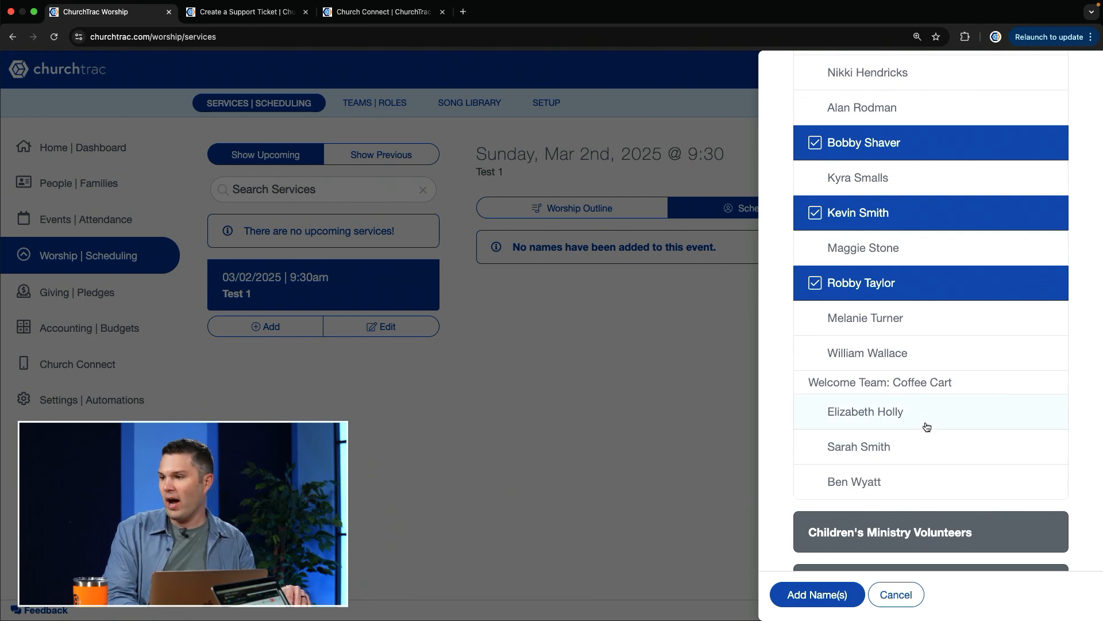
{"action": "left_click", "coordinate": [869, 483]}
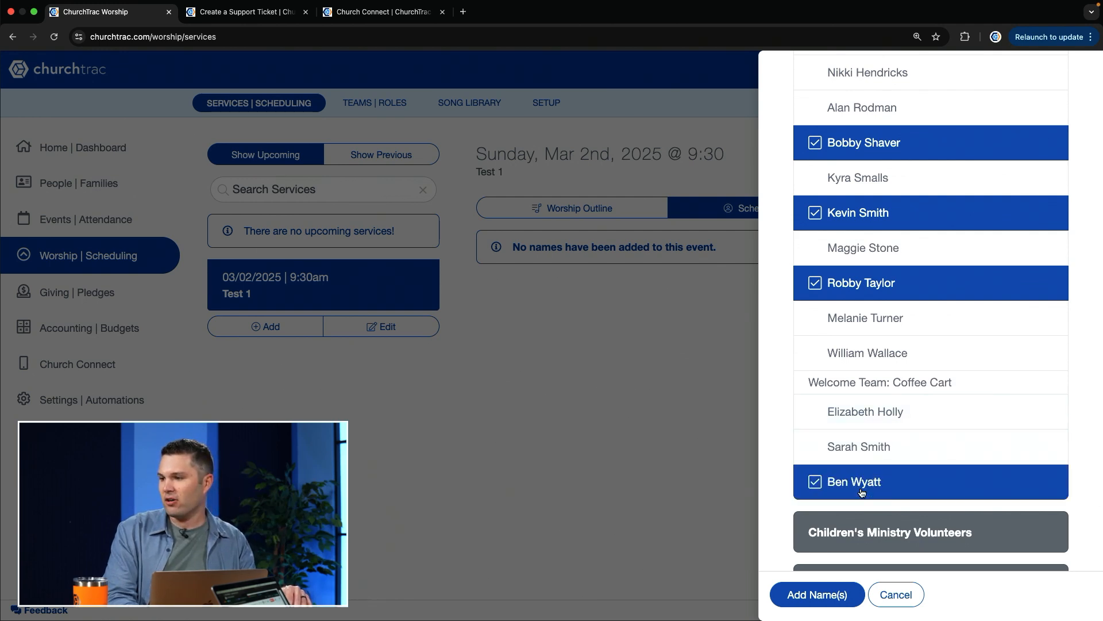
{"action": "left_click", "coordinate": [809, 601]}
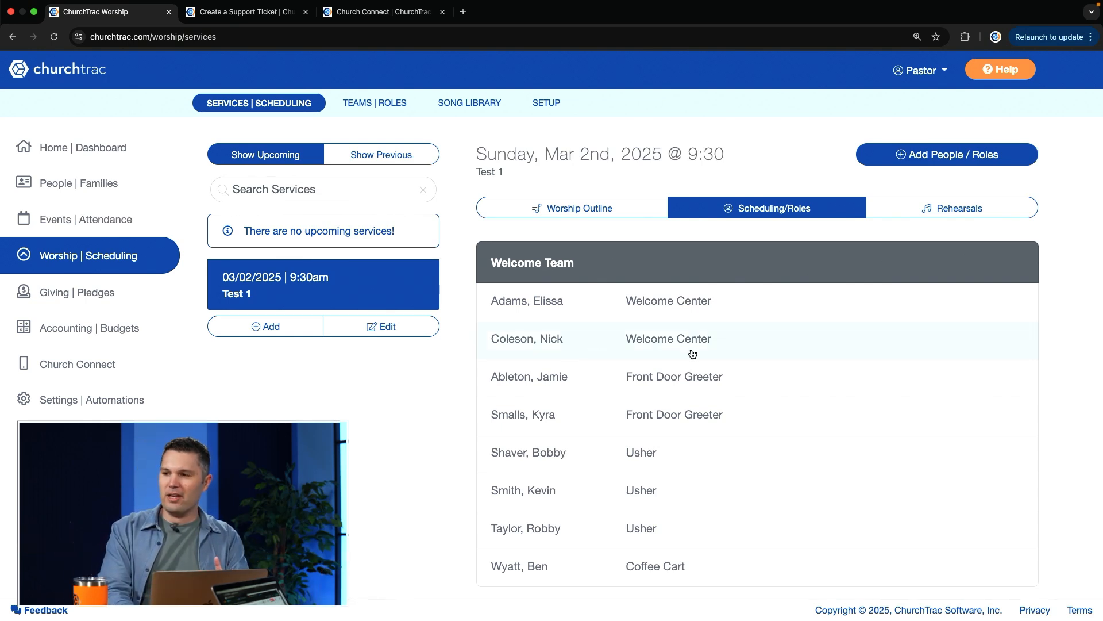
Start preparing invites for the Test 1 service and select the Worship Team, A/V Team and Welcome Team as recipients
{"action": "scroll", "coordinate": [783, 364], "scroll_direction": "down", "scroll_amount": 2}
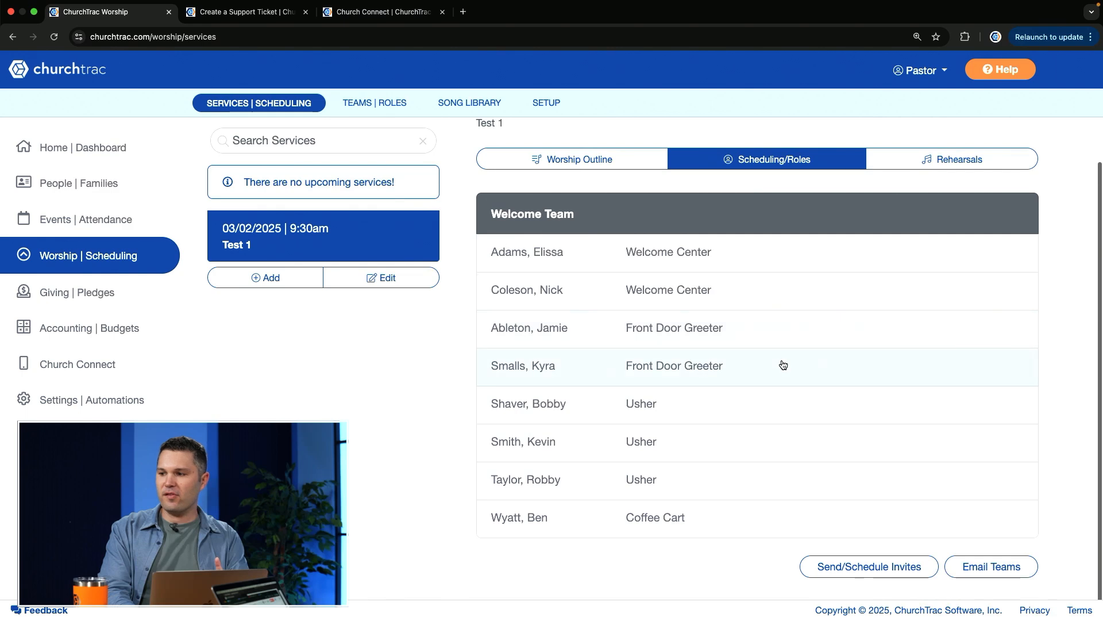
{"action": "left_click", "coordinate": [858, 568]}
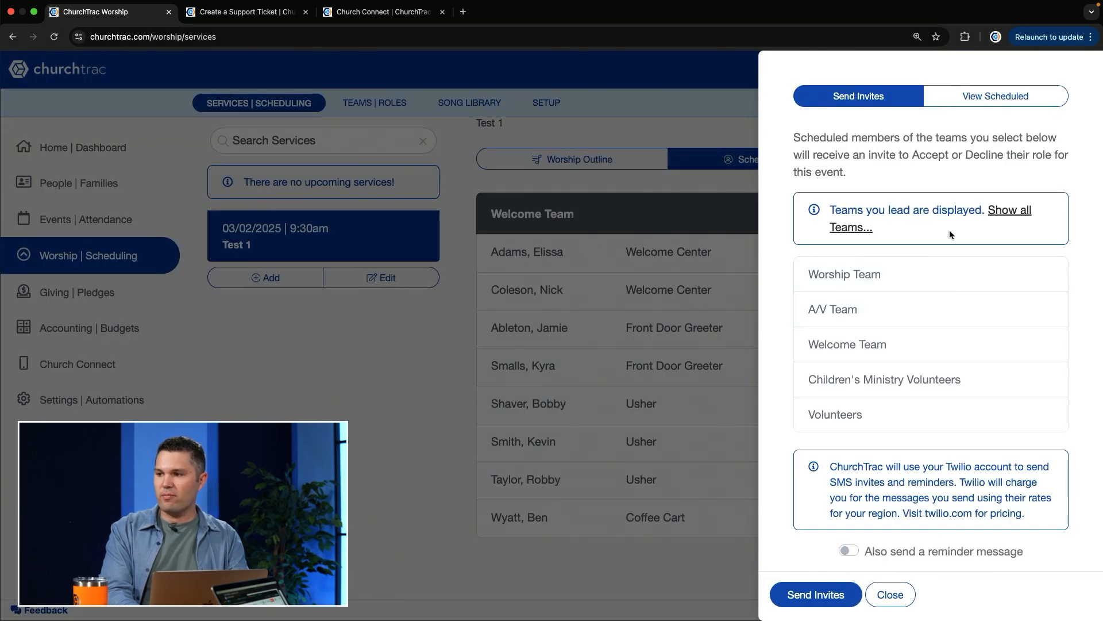
{"action": "left_click", "coordinate": [876, 302]}
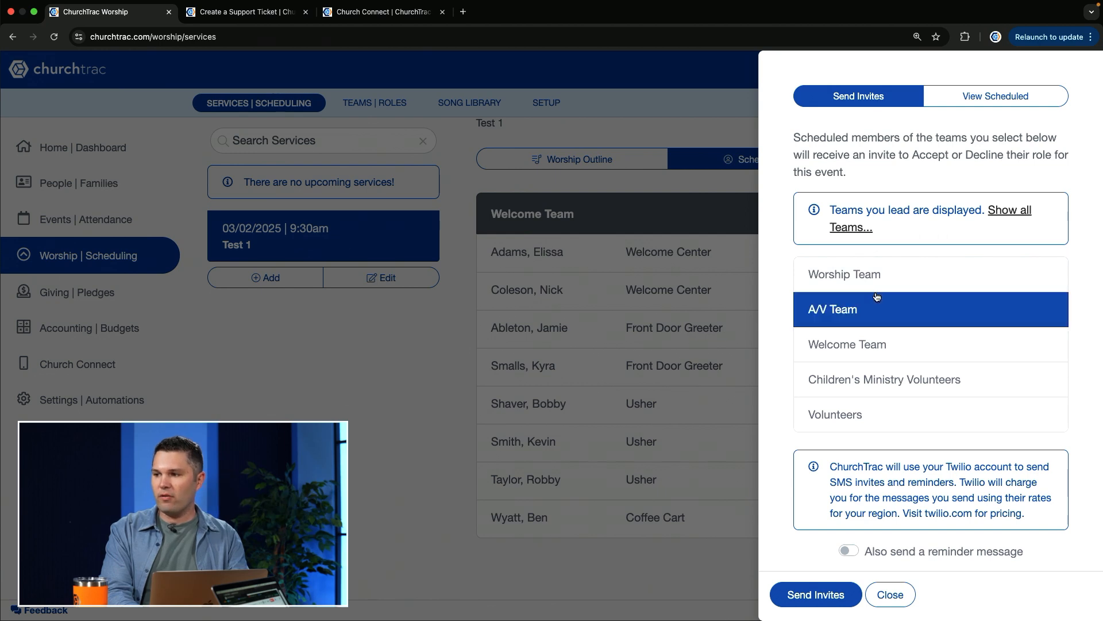
{"action": "left_click", "coordinate": [872, 336]}
{"action": "left_click", "coordinate": [876, 315]}
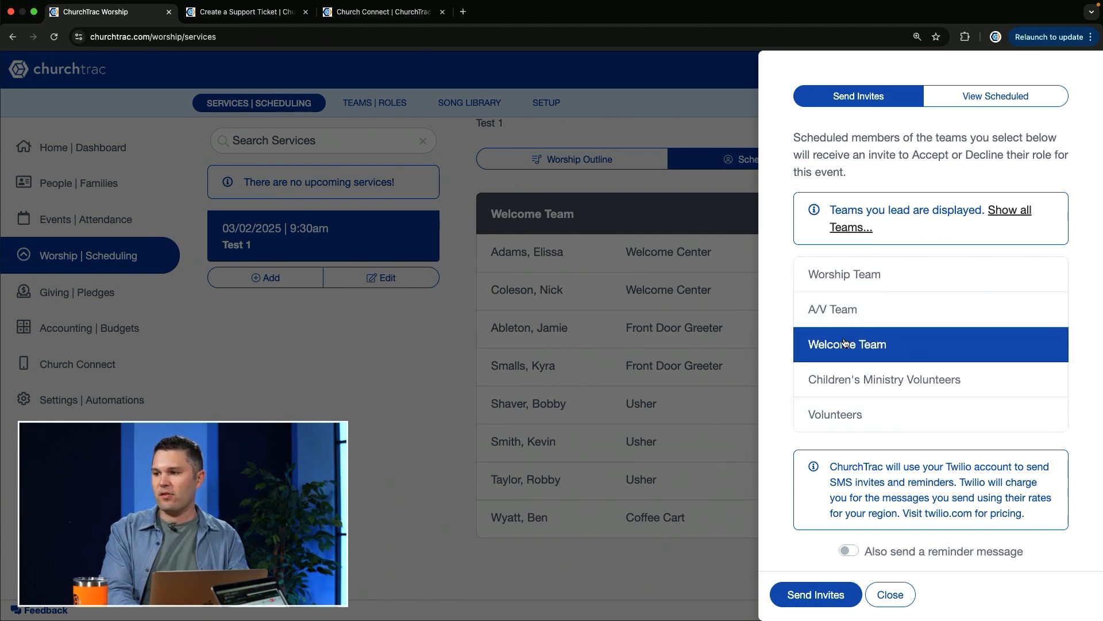
{"action": "left_click", "coordinate": [897, 277]}
{"action": "left_click", "coordinate": [876, 317]}
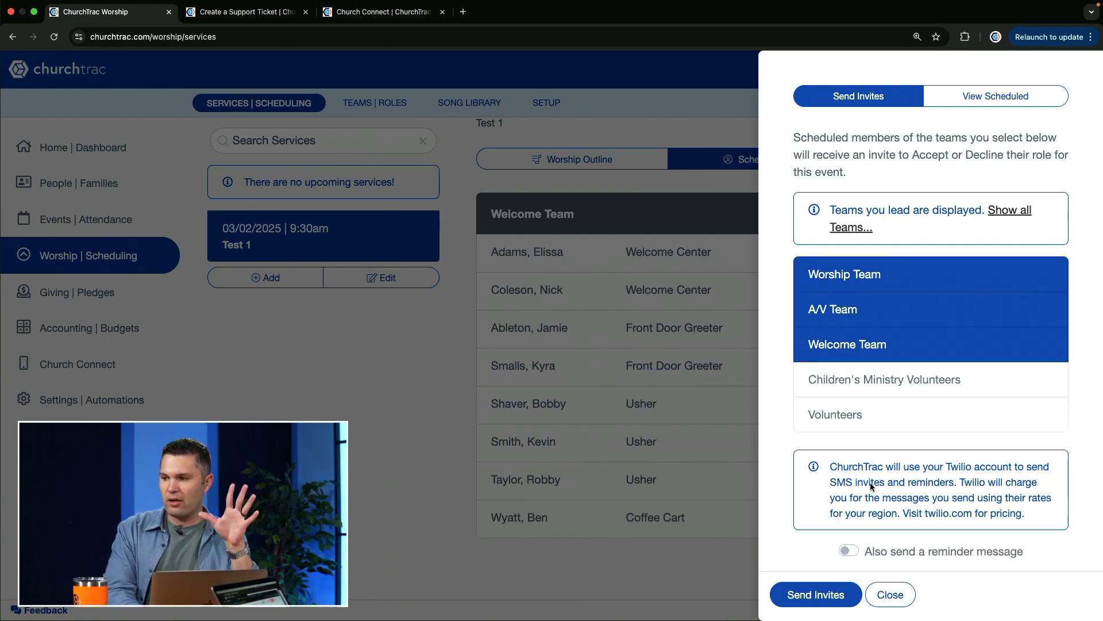
Turn on the reminder message for the invites, trying 3 days before event and settling on 2 days before event
{"action": "scroll", "coordinate": [907, 515], "scroll_direction": "down", "scroll_amount": 2}
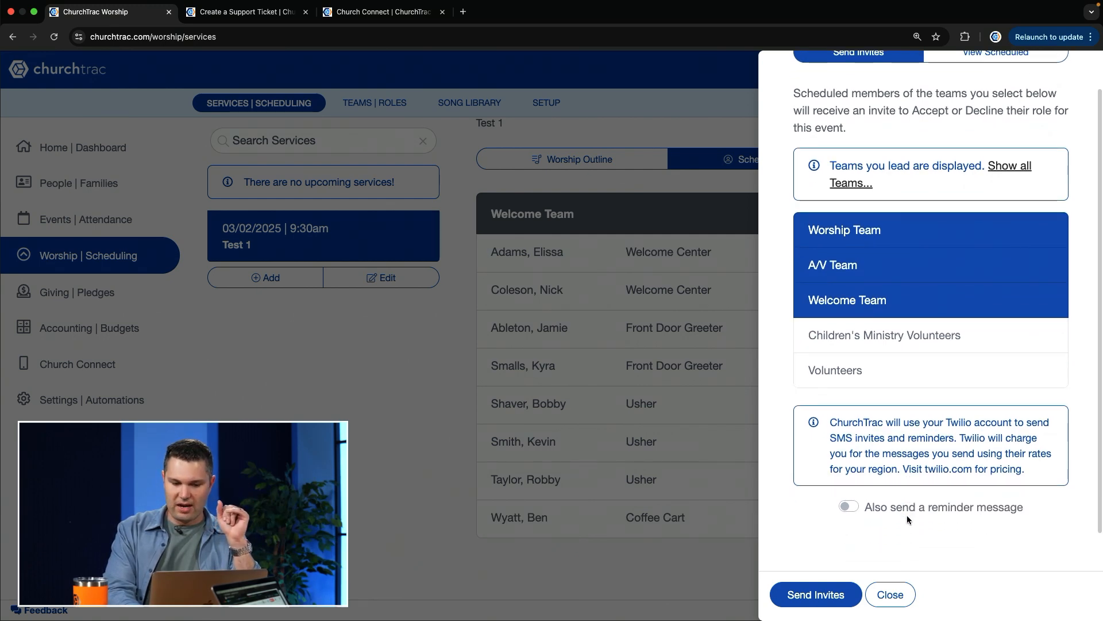
{"action": "left_click", "coordinate": [851, 506]}
{"action": "left_click", "coordinate": [866, 540]}
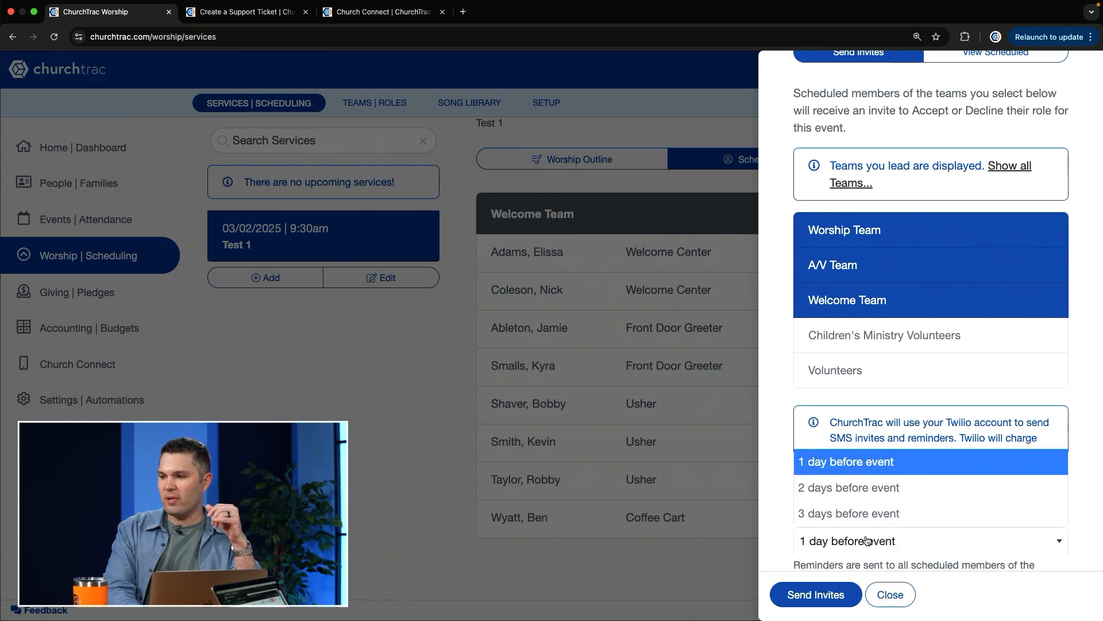
{"action": "left_click", "coordinate": [887, 513]}
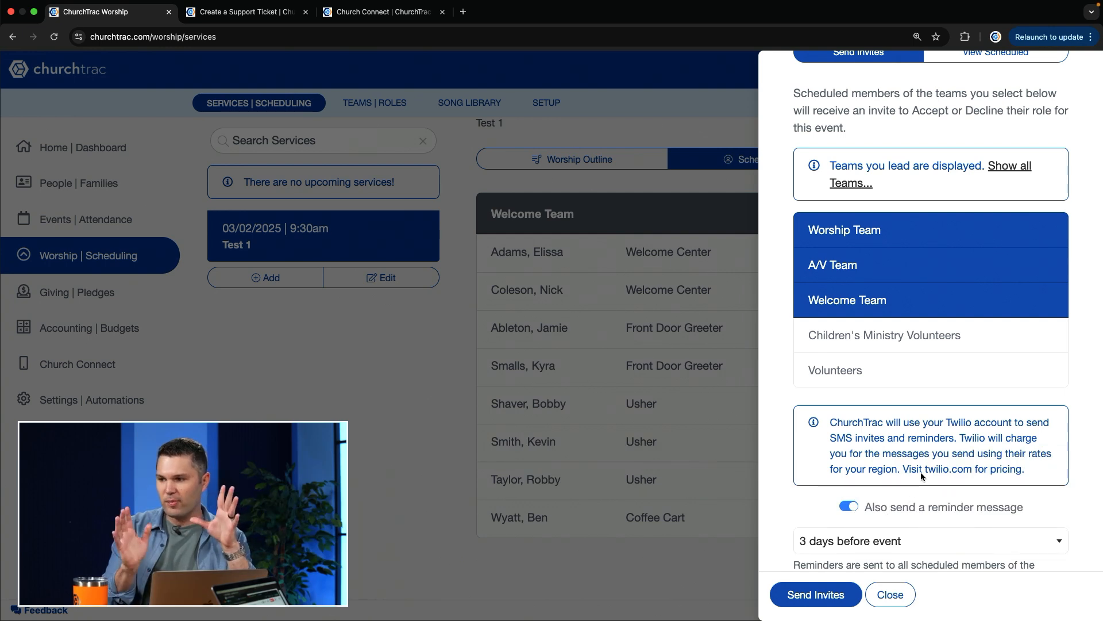
{"action": "left_click", "coordinate": [866, 545]}
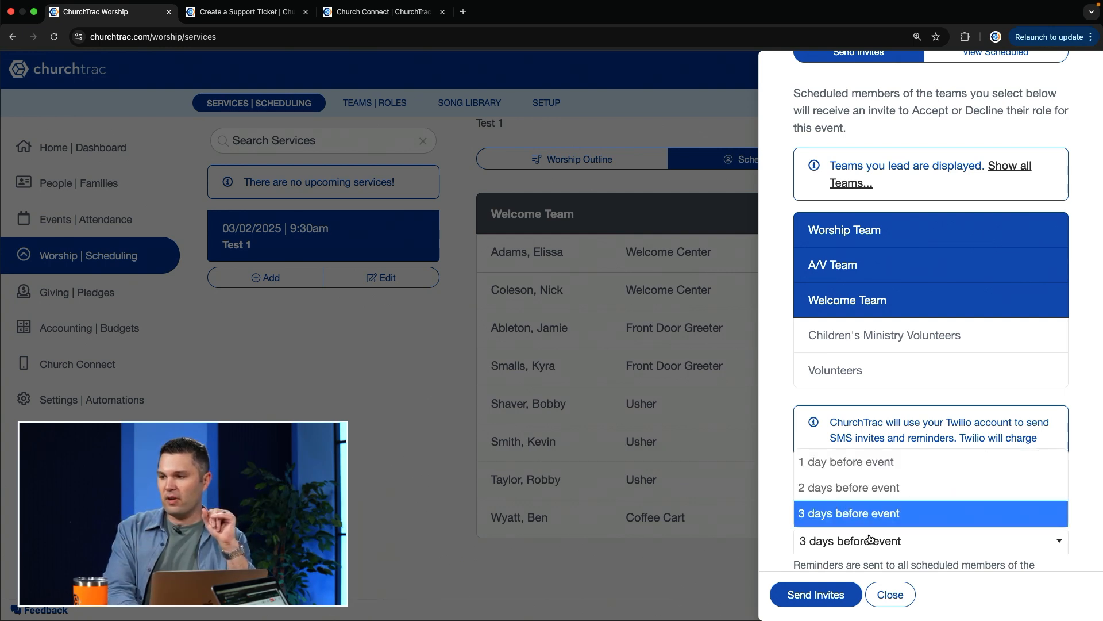
{"action": "left_click", "coordinate": [860, 485]}
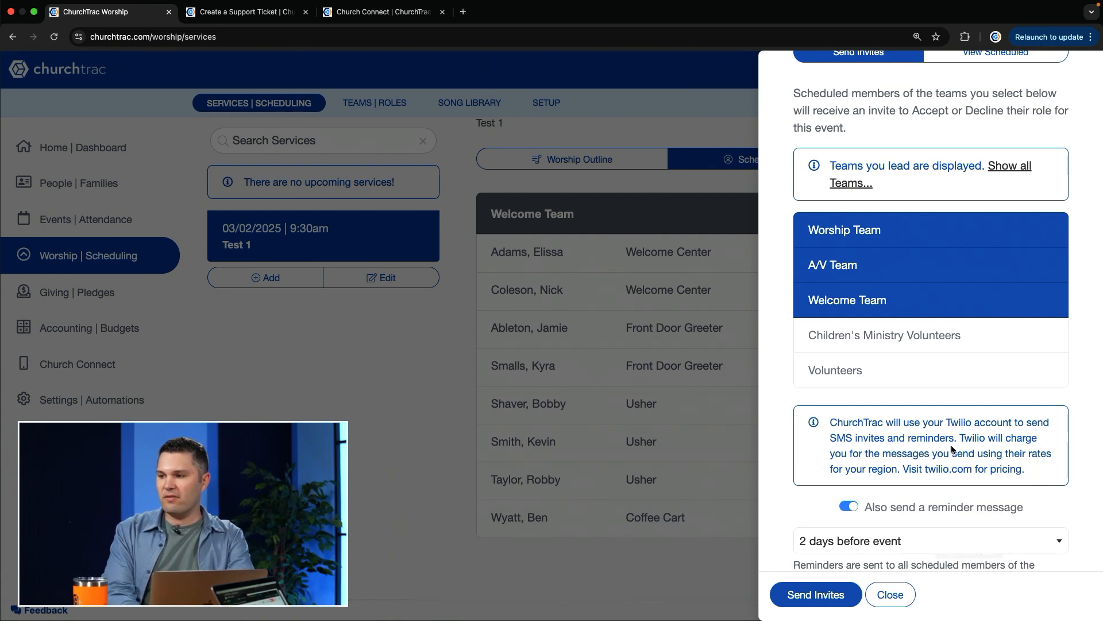
Check the reminder explanation and the delivery timing options for the invites, and close them without sending
{"action": "scroll", "coordinate": [950, 445], "scroll_direction": "down", "scroll_amount": 1}
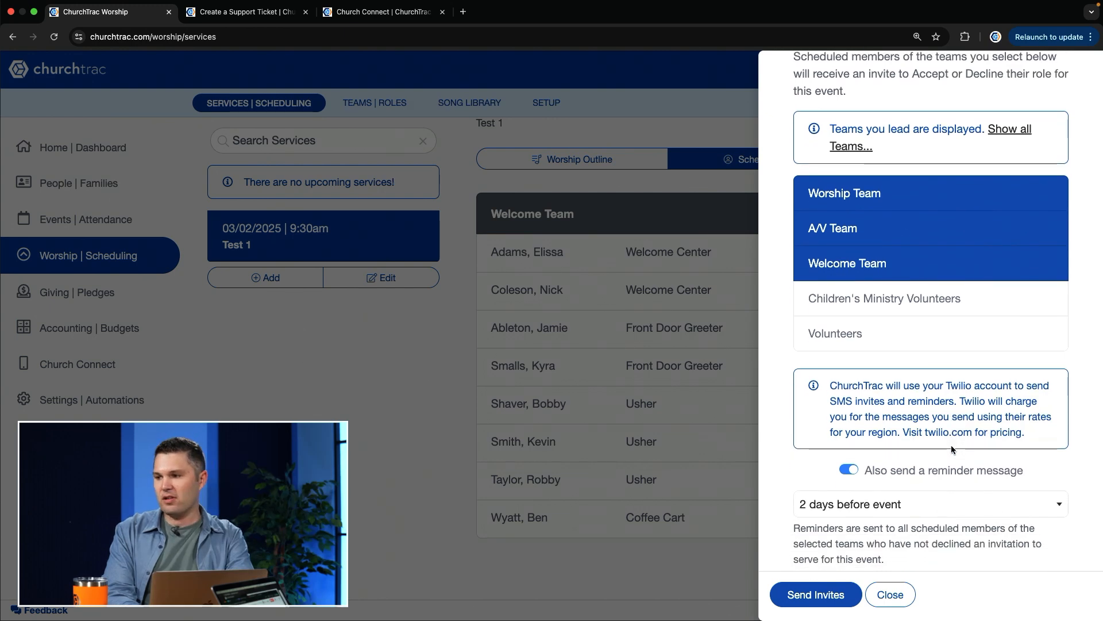
{"action": "scroll", "coordinate": [951, 447], "scroll_direction": "down", "scroll_amount": 3}
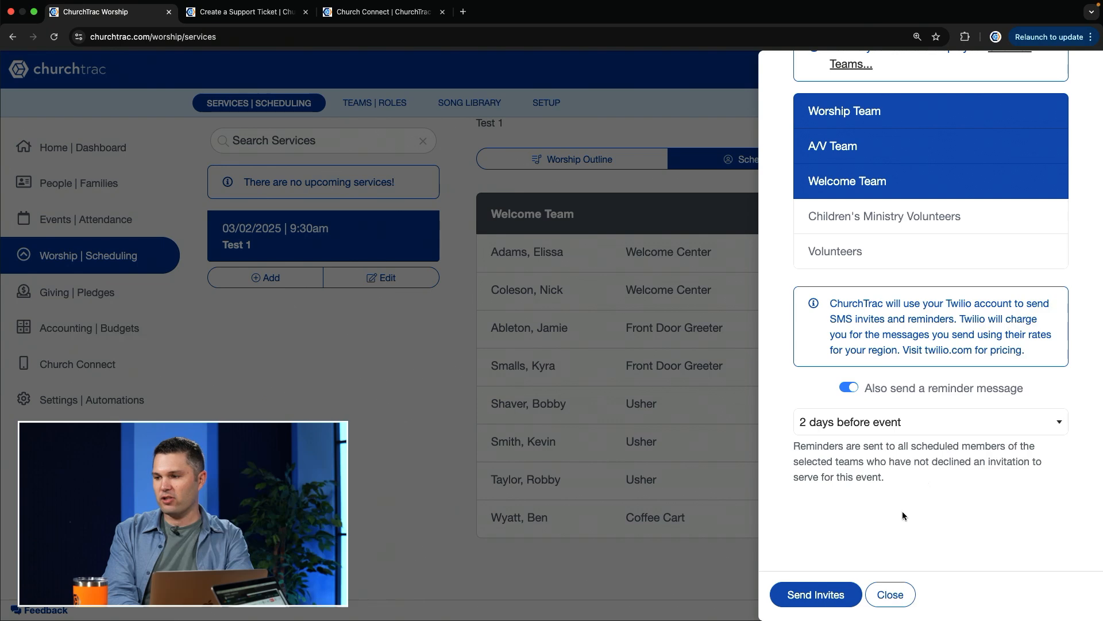
{"action": "left_click", "coordinate": [814, 596]}
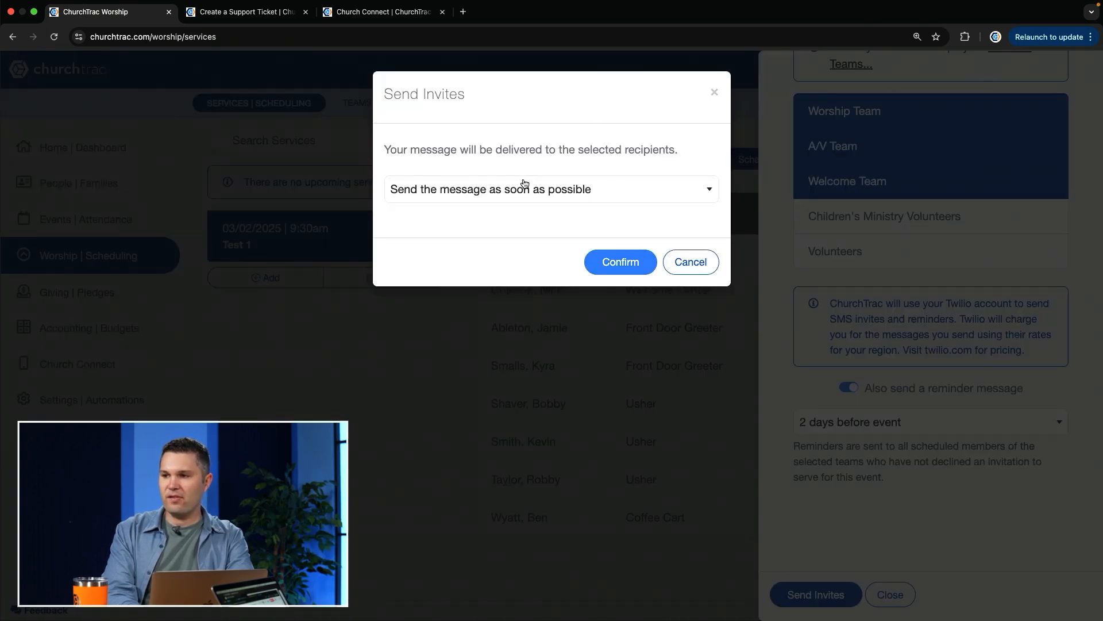
{"action": "left_click", "coordinate": [525, 184]}
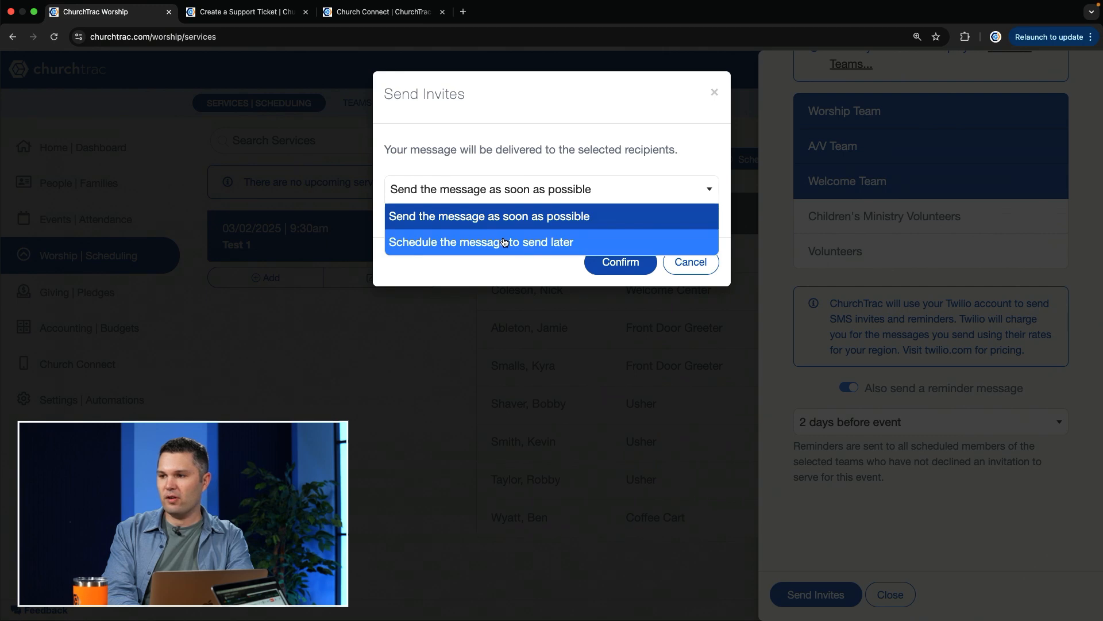
{"action": "left_click", "coordinate": [712, 262]}
{"action": "left_click", "coordinate": [914, 590]}
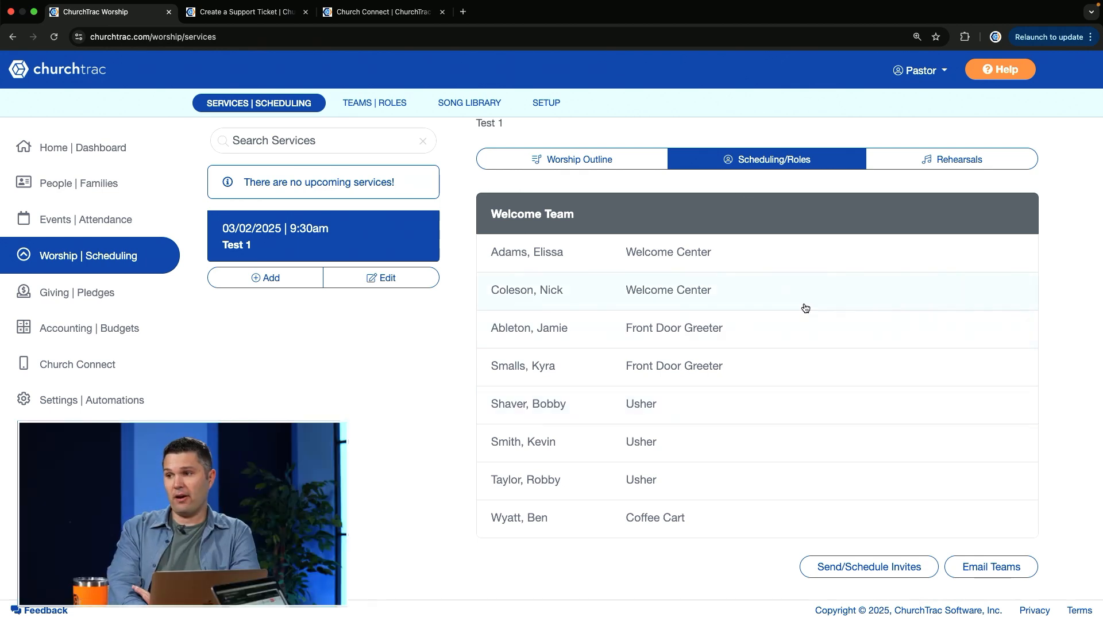
Look over the Test 1 service's worship outline, scheduled roles and service details
{"action": "left_click", "coordinate": [601, 159]}
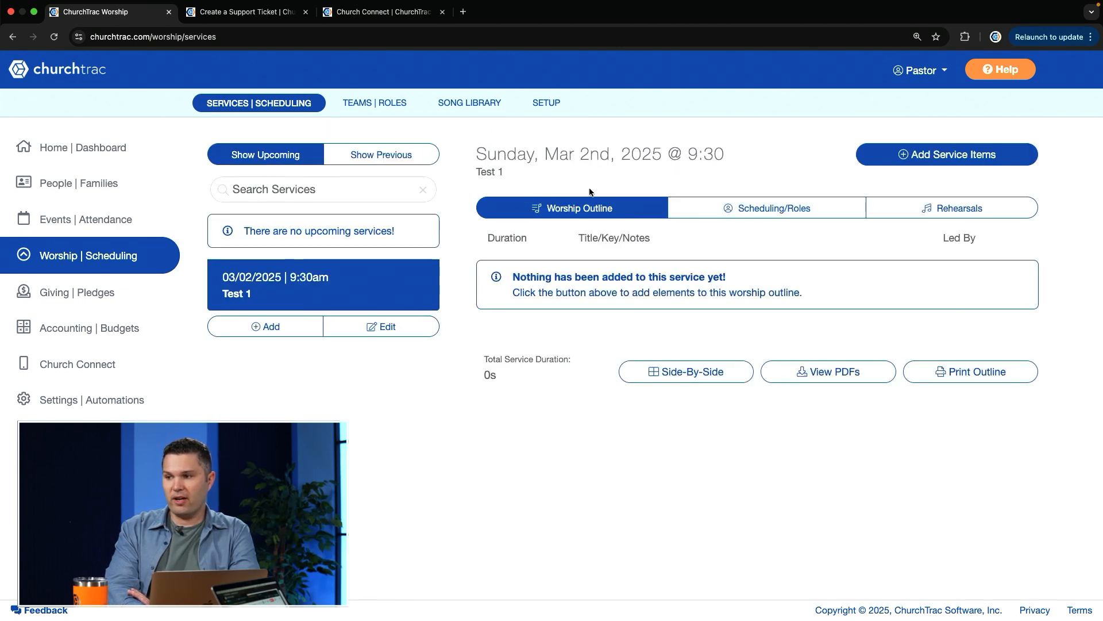
{"action": "left_click", "coordinate": [758, 203]}
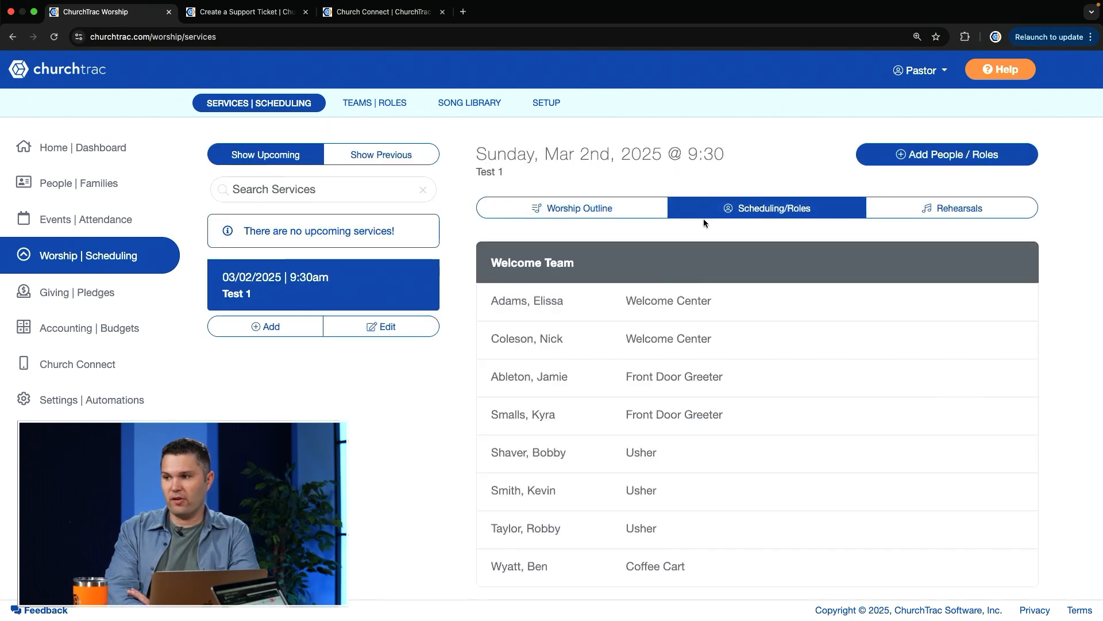
{"action": "left_click", "coordinate": [402, 328]}
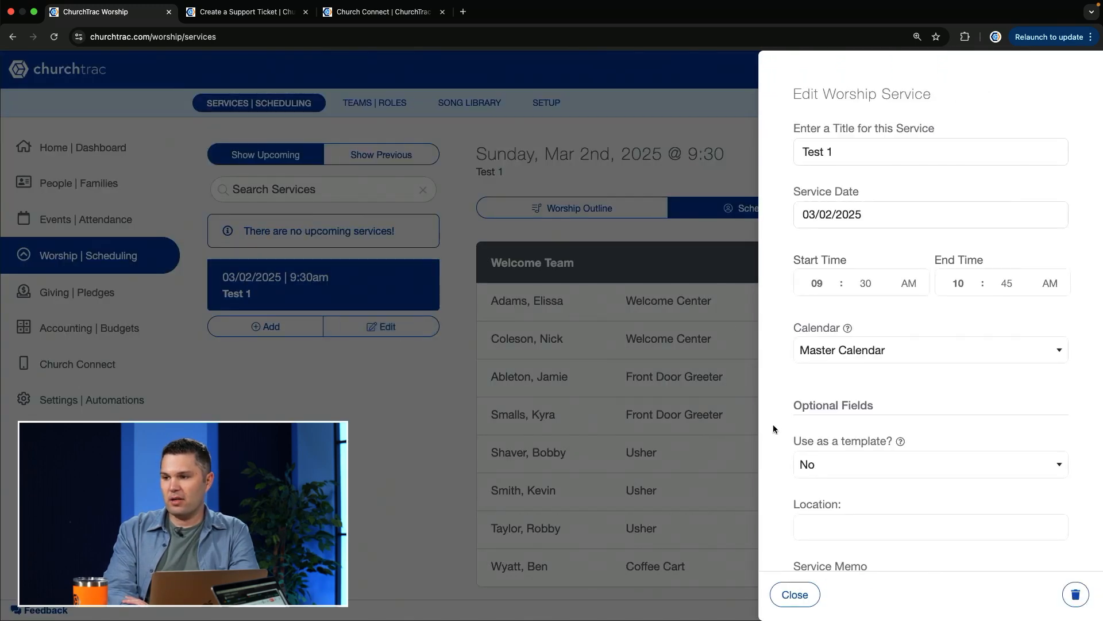
{"action": "left_click", "coordinate": [793, 594]}
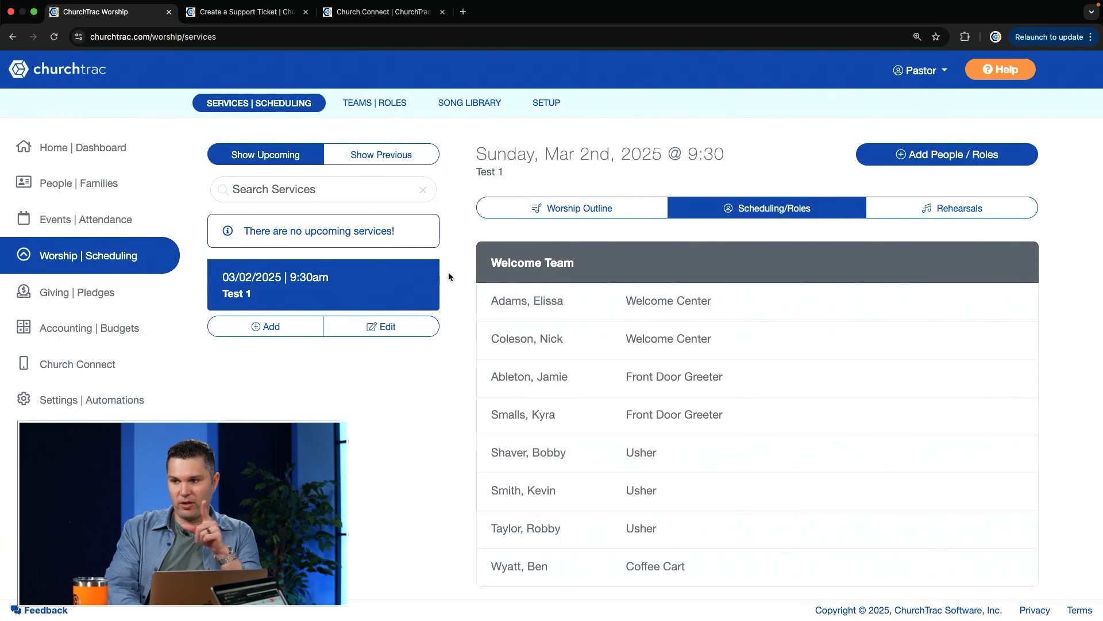
Edit the Test 1 service so that it is used as a template, and close its details
{"action": "left_click", "coordinate": [383, 329]}
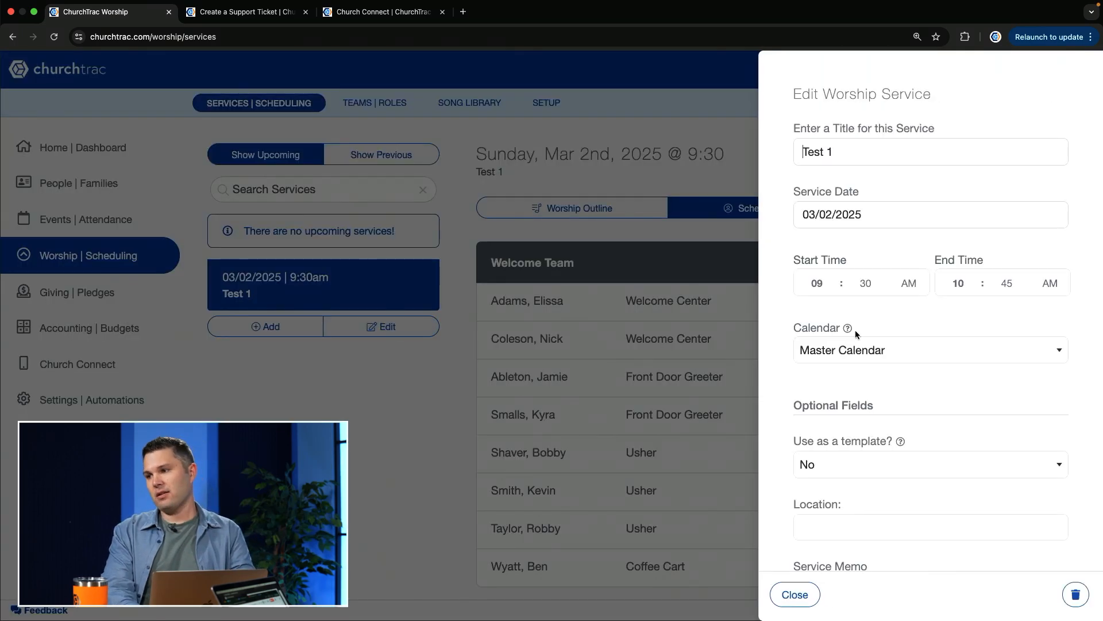
{"action": "left_click", "coordinate": [848, 475]}
{"action": "left_click", "coordinate": [840, 491]}
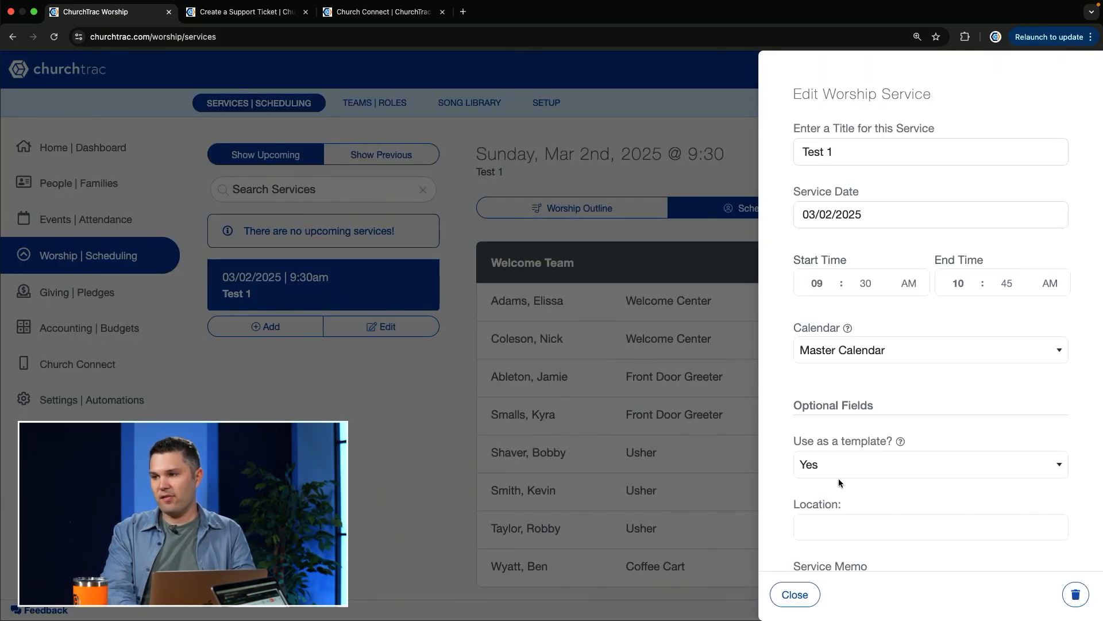
{"action": "scroll", "coordinate": [918, 479], "scroll_direction": "down", "scroll_amount": 2}
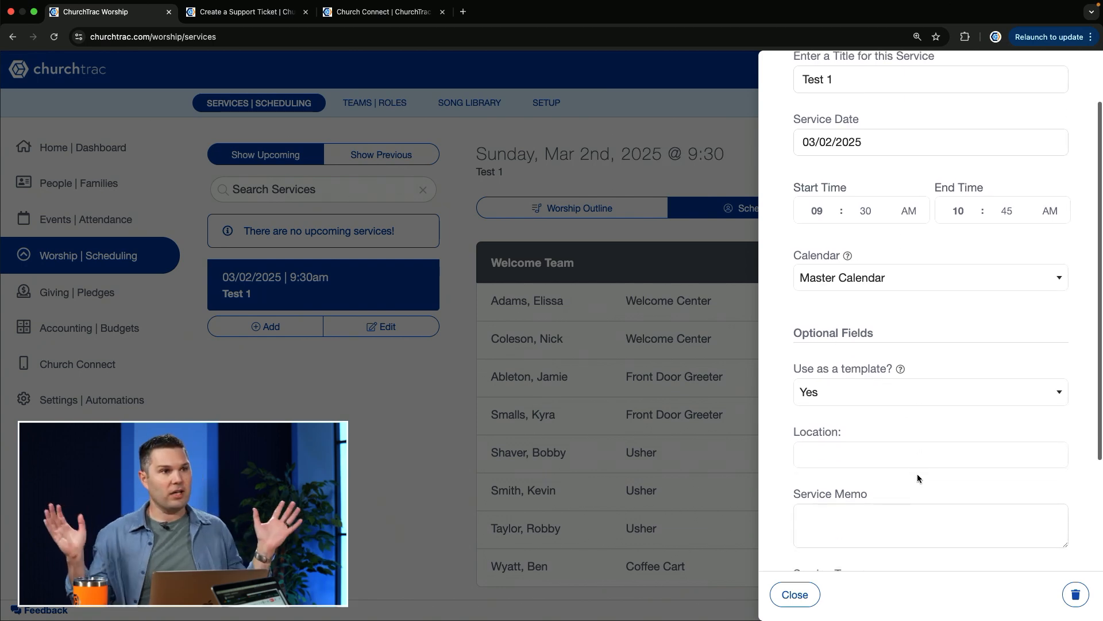
{"action": "left_click", "coordinate": [801, 595]}
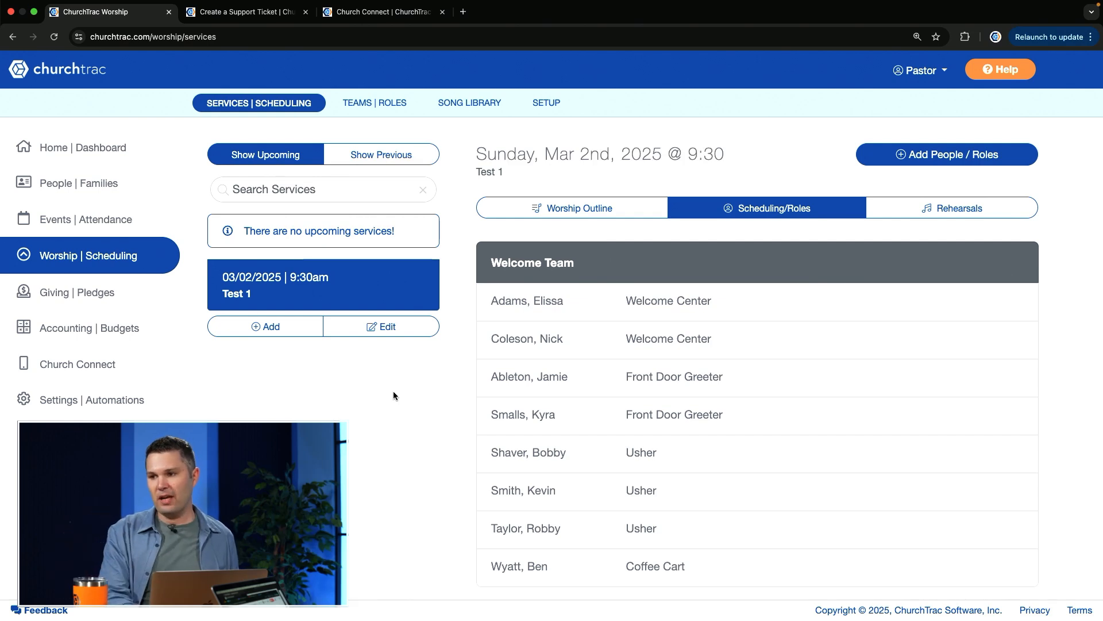
Start a new worship service titled "Test 1B"
{"action": "left_click", "coordinate": [268, 328]}
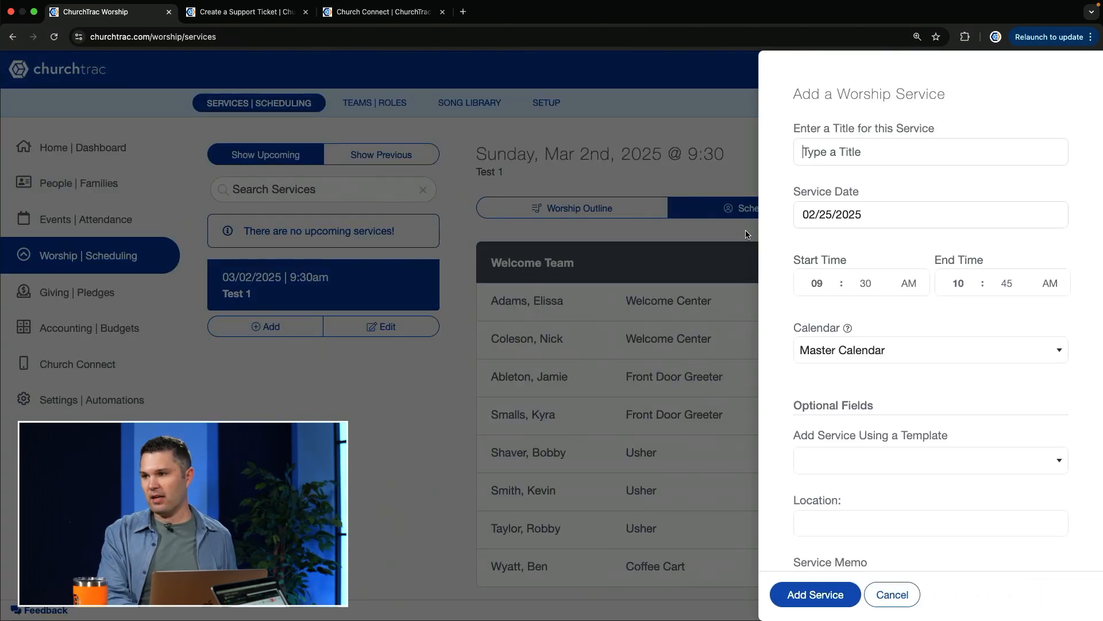
{"action": "left_click", "coordinate": [880, 149]}
{"action": "type", "text": "Test "}
{"action": "type", "text": "1B"}
{"action": "key", "text": "BackSpace"}
{"action": "type", "text": "B"}
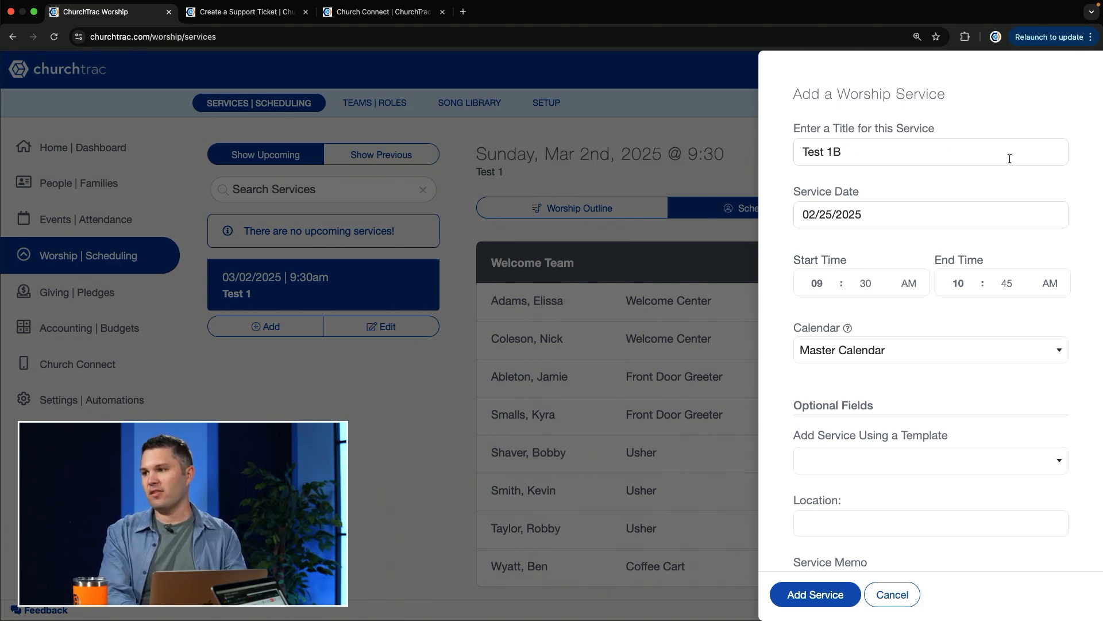
Add the Test 1B service from the Test 1 template using its songs and roles, and view the scheduled roles
{"action": "left_click", "coordinate": [924, 466]}
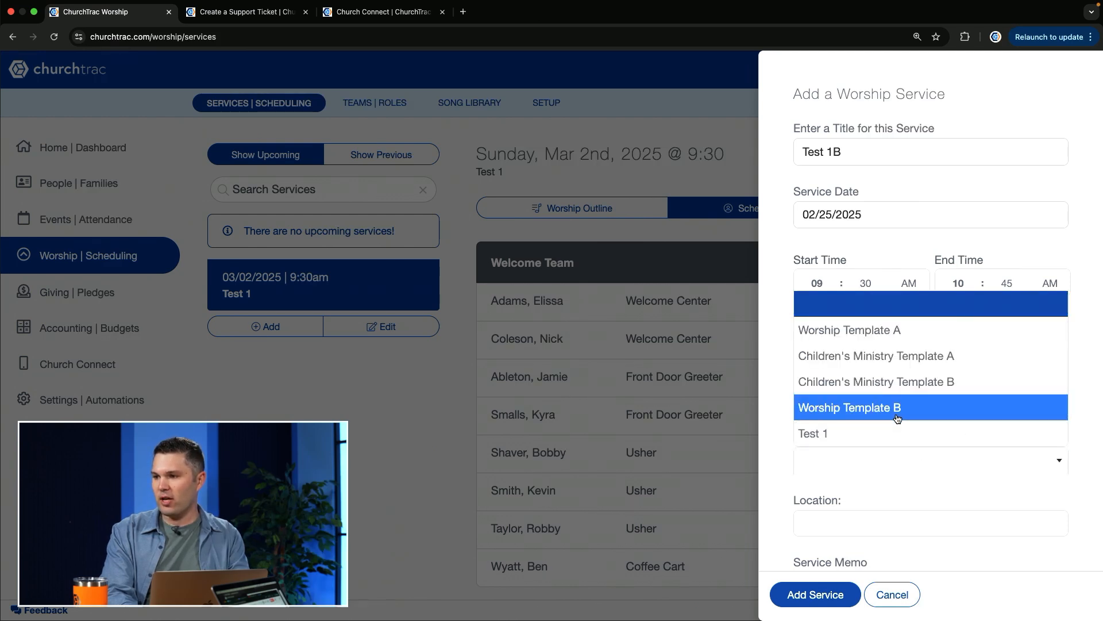
{"action": "left_click", "coordinate": [827, 437]}
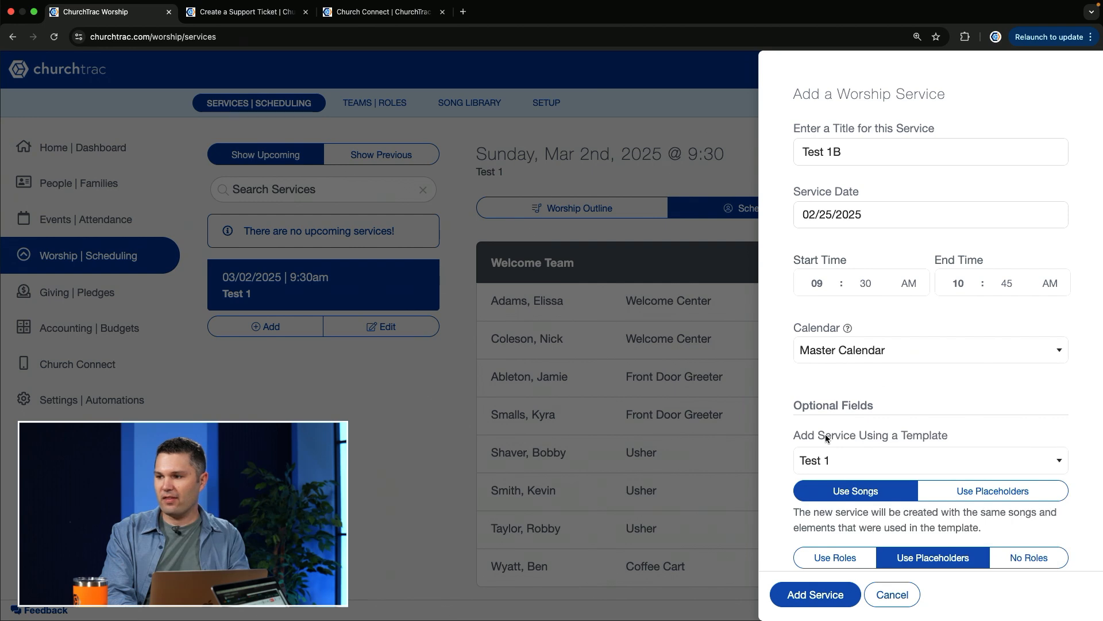
{"action": "scroll", "coordinate": [825, 435], "scroll_direction": "down", "scroll_amount": 5}
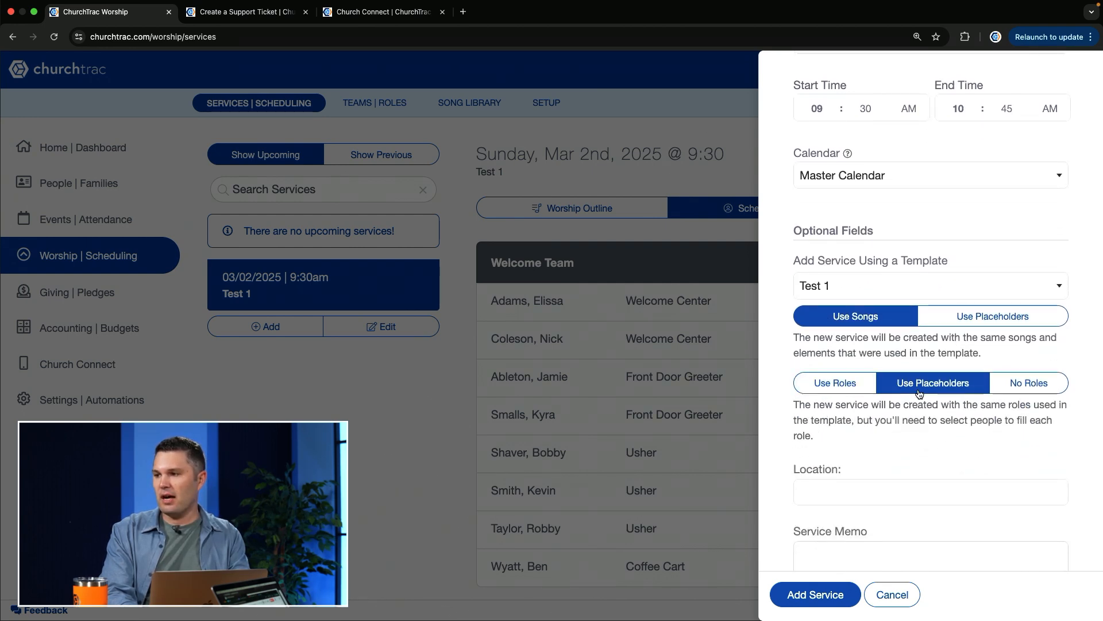
{"action": "left_click", "coordinate": [873, 381]}
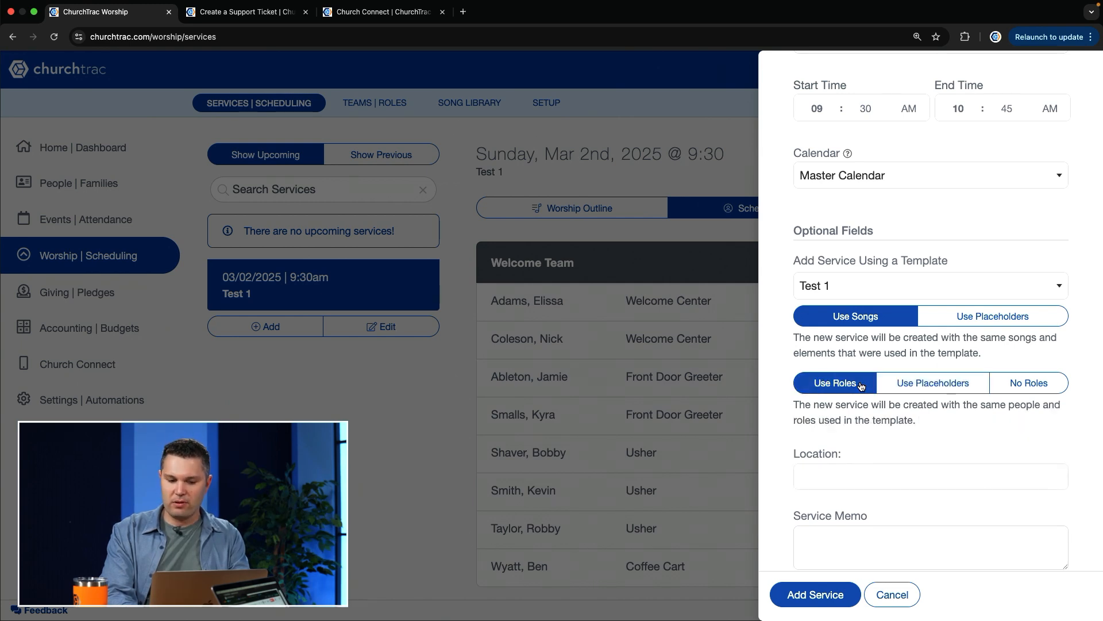
{"action": "left_click", "coordinate": [823, 596]}
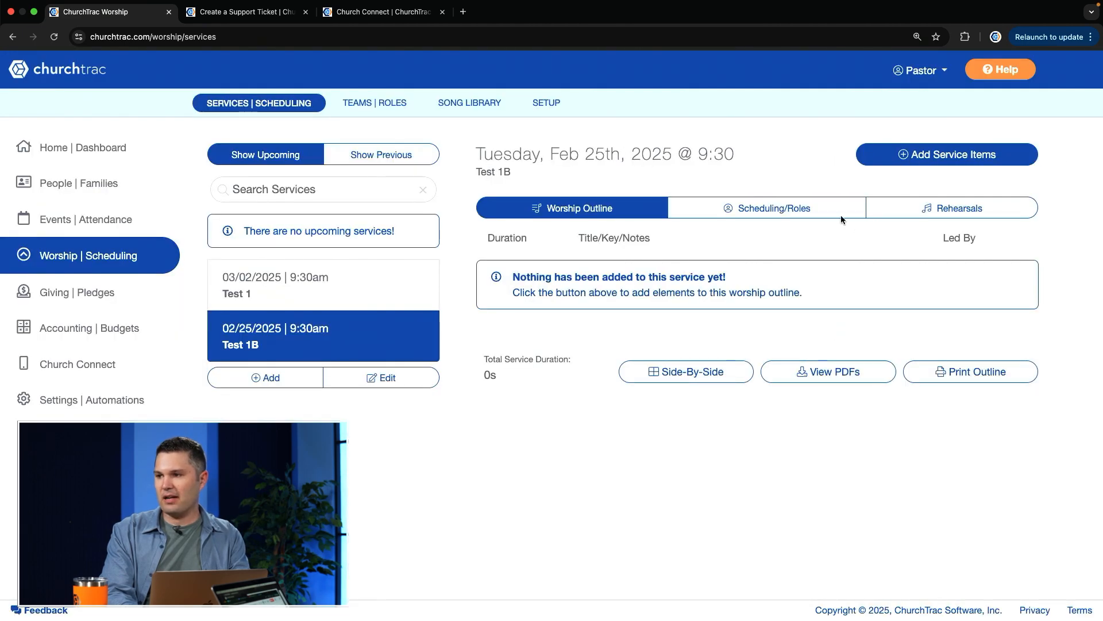
{"action": "left_click", "coordinate": [795, 212]}
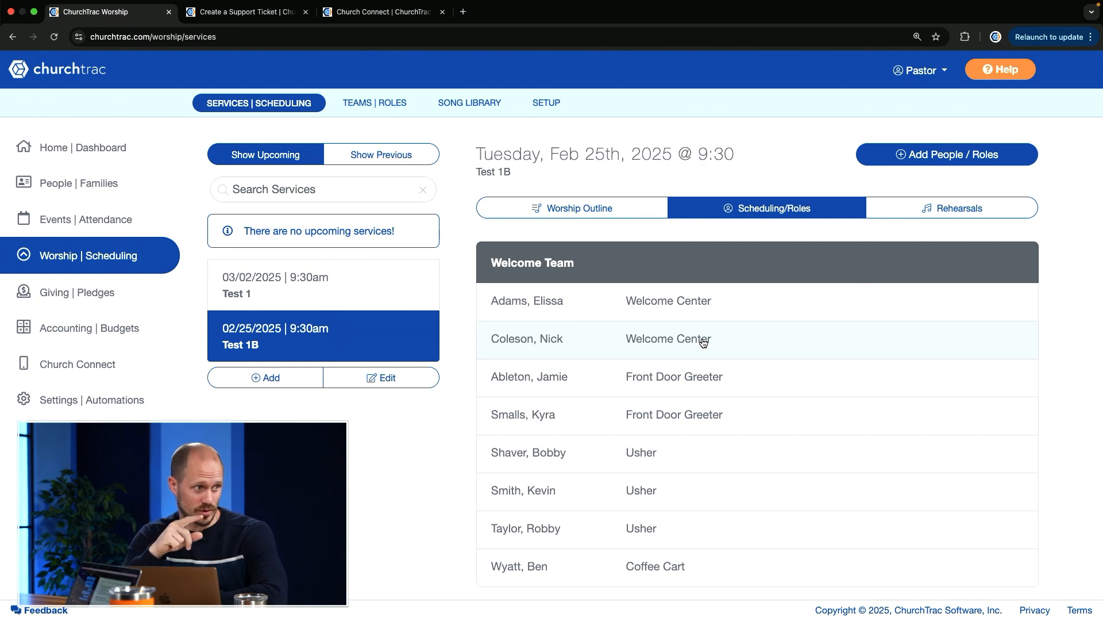
Try Worship Template B and the Test 1 template in another new service, and cancel it
{"action": "left_click", "coordinate": [265, 378]}
{"action": "scroll", "coordinate": [842, 474], "scroll_direction": "down", "scroll_amount": 5}
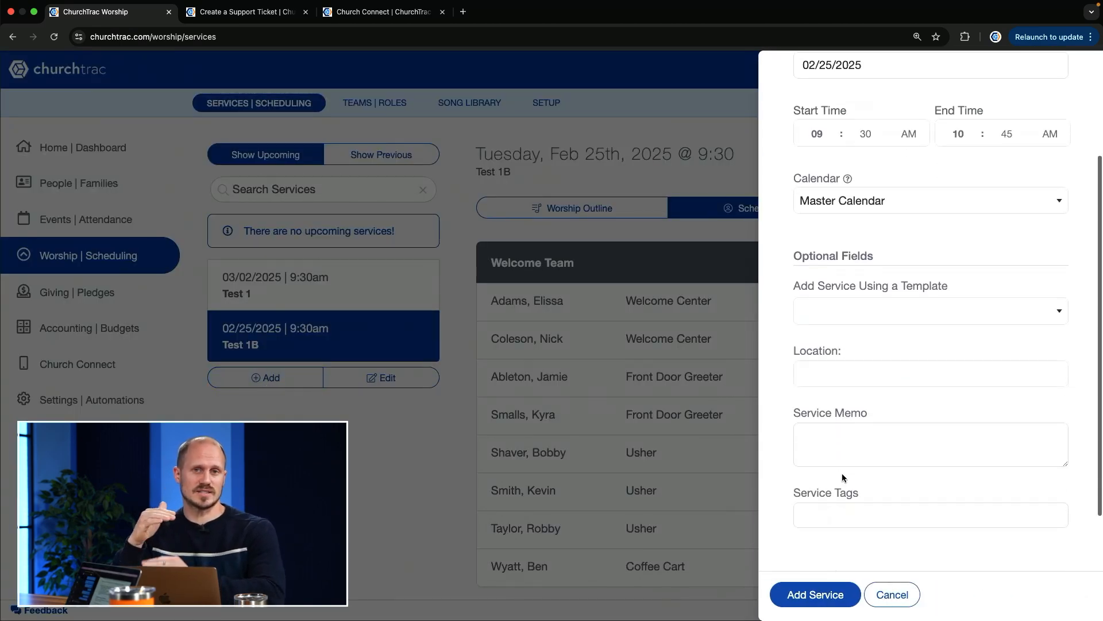
{"action": "left_click", "coordinate": [945, 316]}
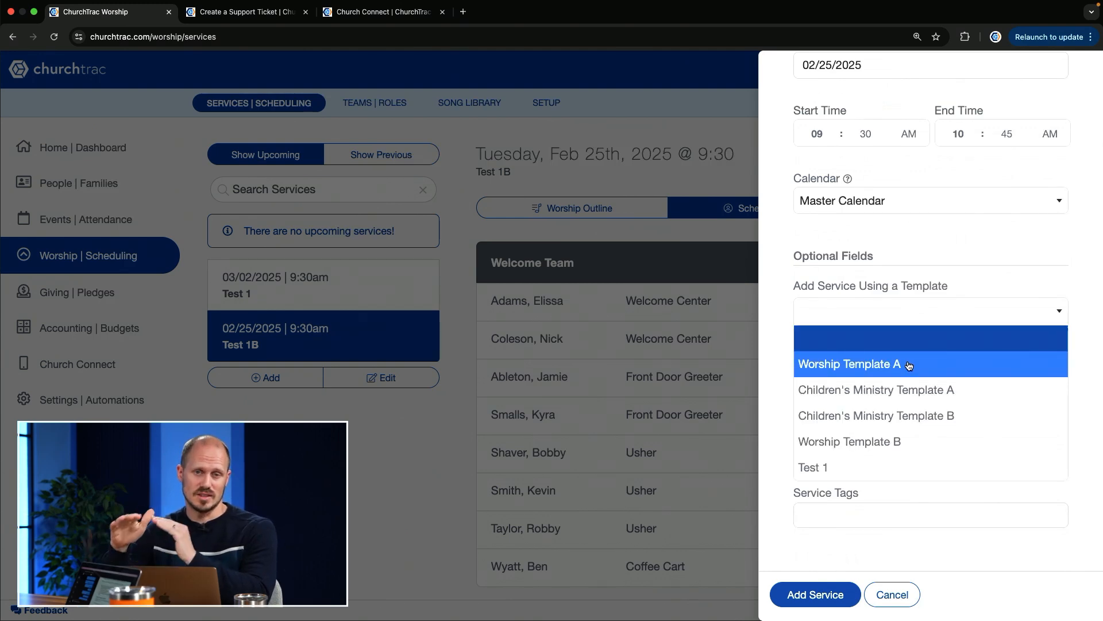
{"action": "left_click", "coordinate": [896, 441]}
{"action": "left_click", "coordinate": [920, 320]}
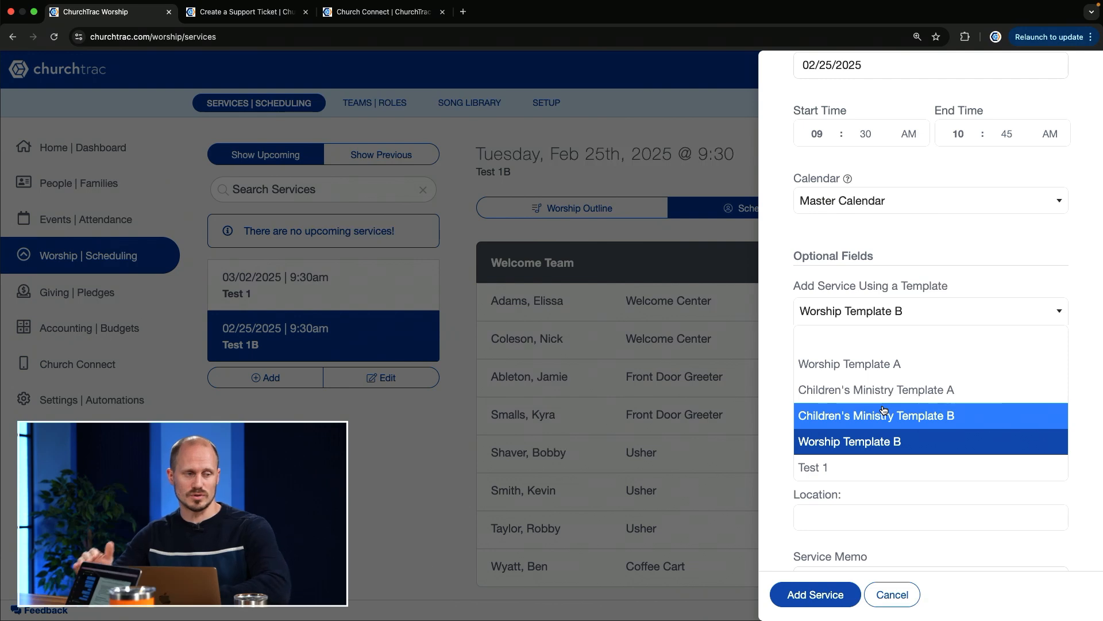
{"action": "left_click", "coordinate": [833, 467]}
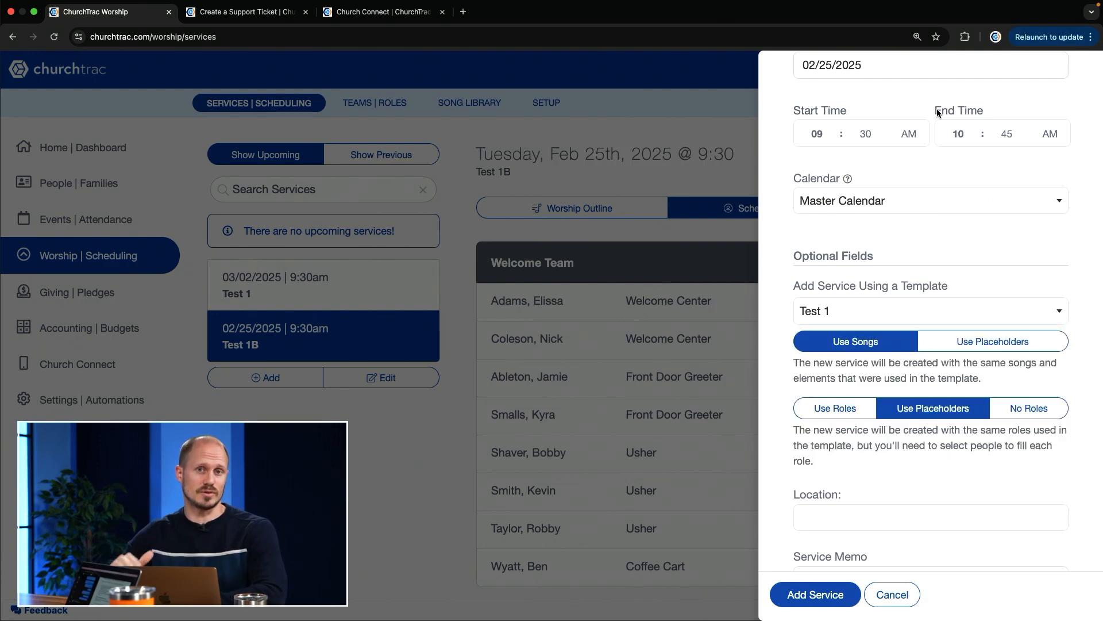
{"action": "left_click", "coordinate": [893, 593]}
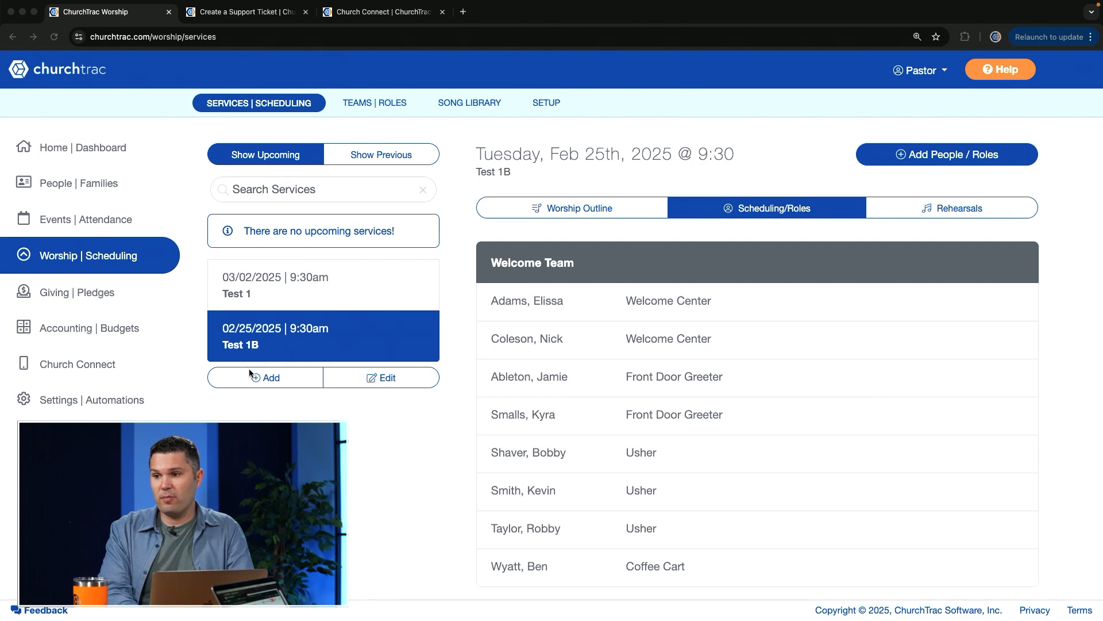
Start a new worship service dated 02/26/2025 and titled "Test 1c"
{"action": "left_click", "coordinate": [284, 380]}
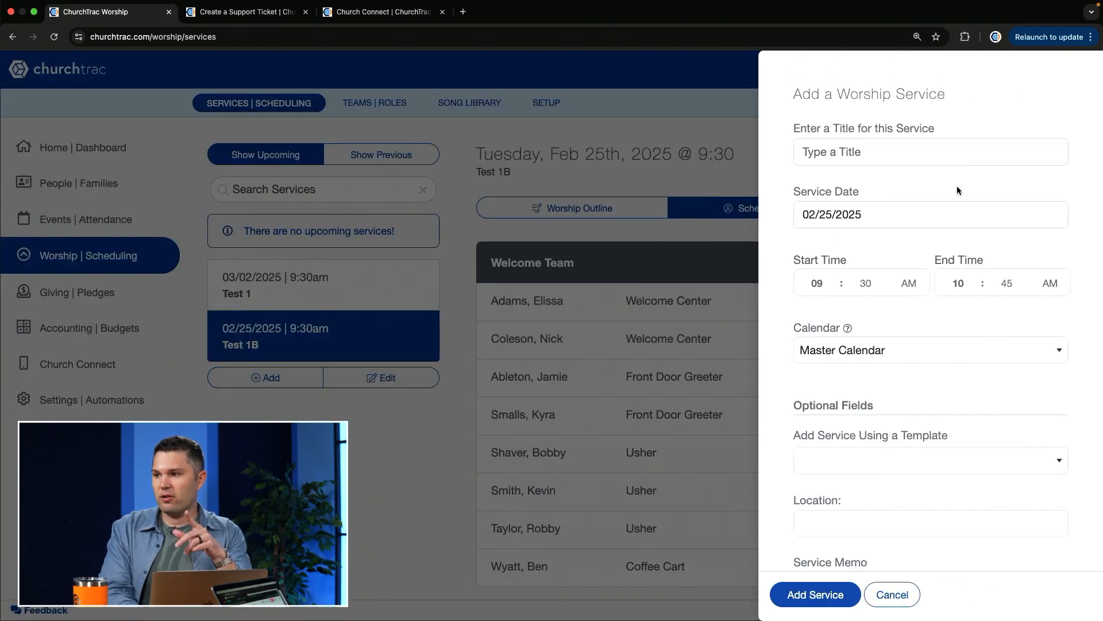
{"action": "left_click", "coordinate": [919, 220]}
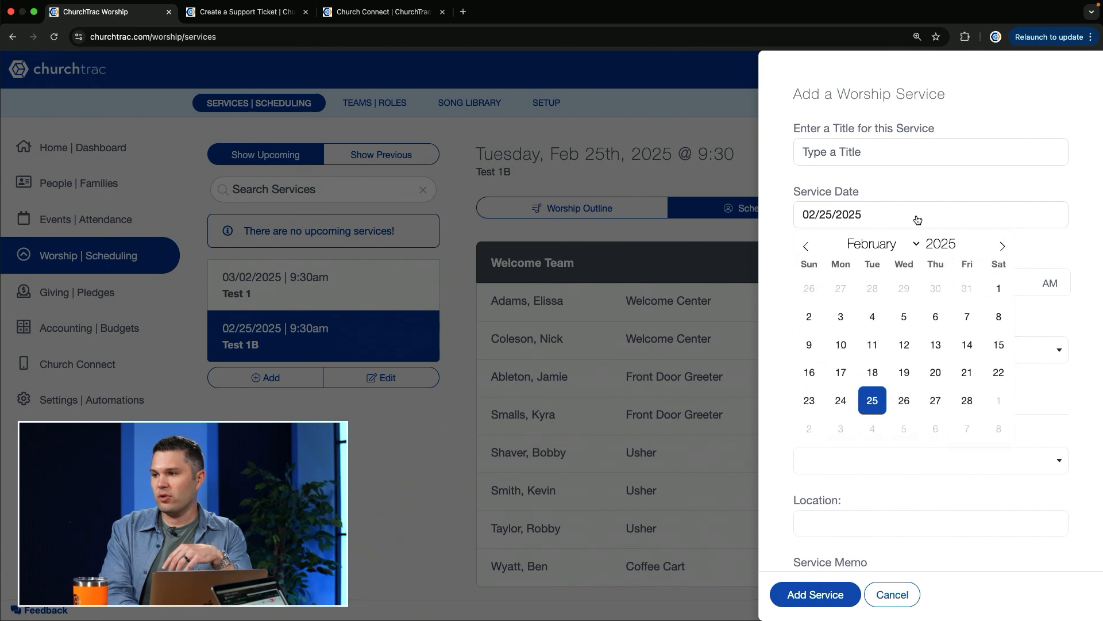
{"action": "left_click", "coordinate": [916, 400]}
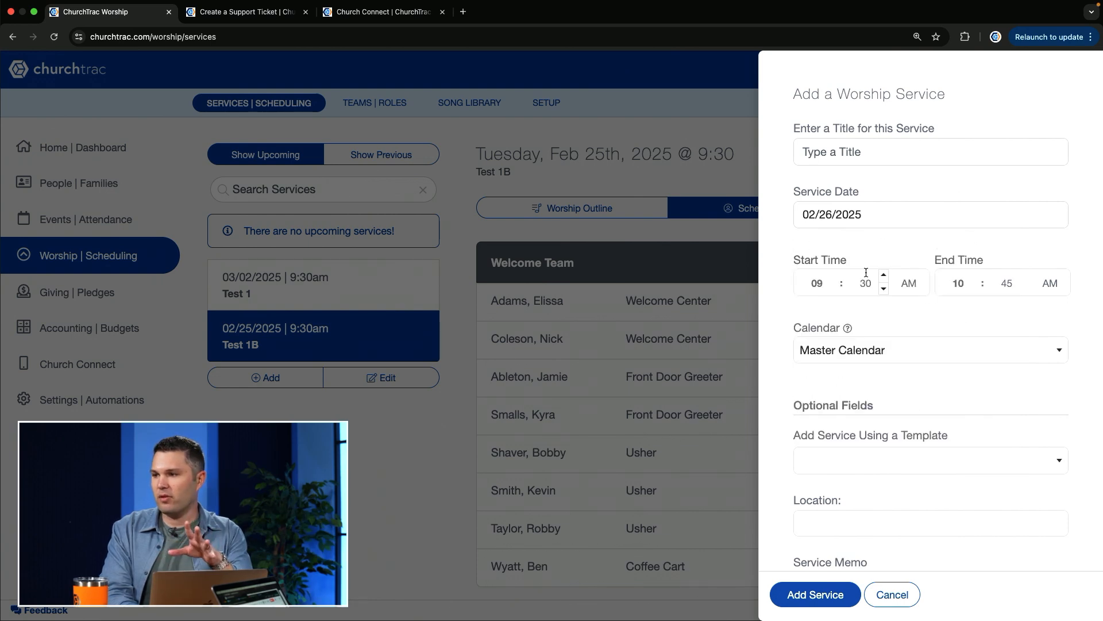
{"action": "left_click", "coordinate": [924, 143]}
{"action": "type", "text": "Test "}
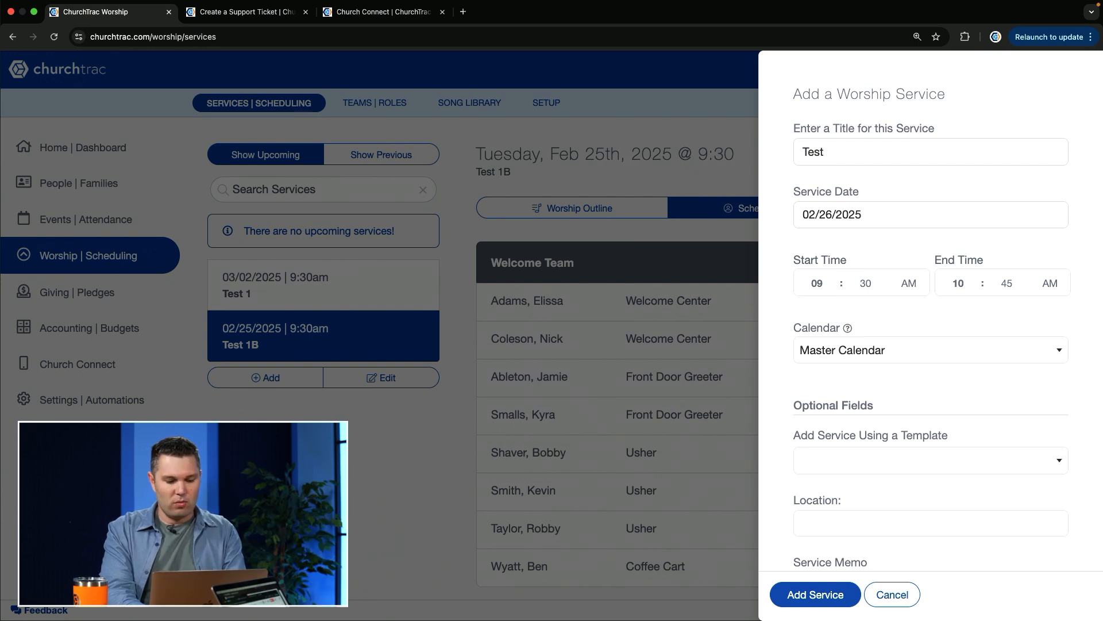
{"action": "type", "text": "1c"}
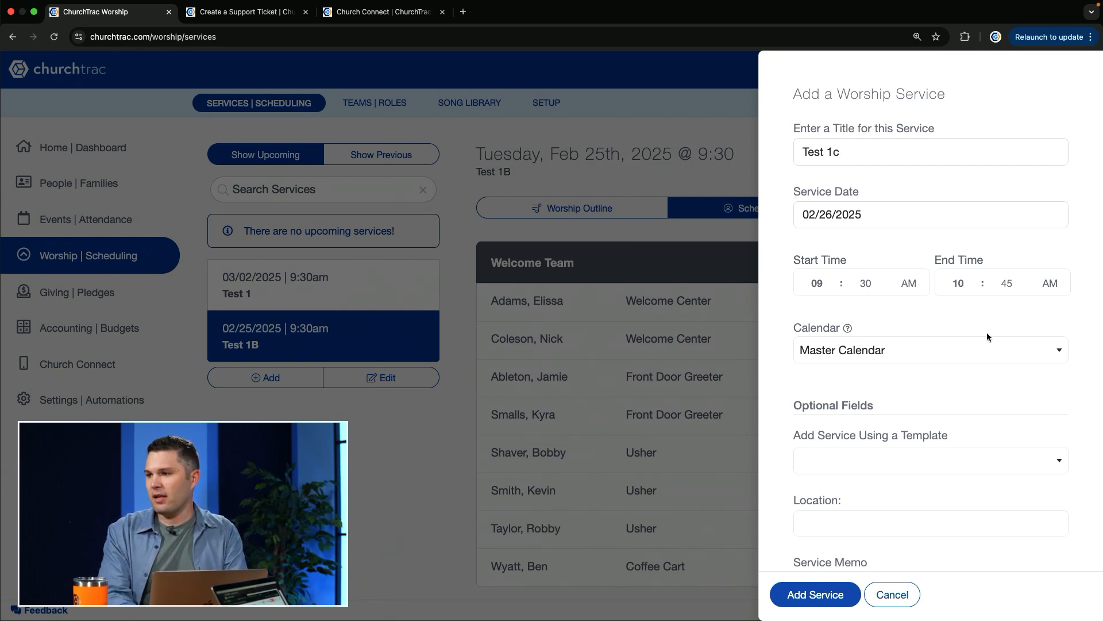
Base Test 1c on the Test 1 template, try its roles and then role placeholders, and cancel the service
{"action": "scroll", "coordinate": [987, 333], "scroll_direction": "down", "scroll_amount": 4}
{"action": "left_click", "coordinate": [900, 353]}
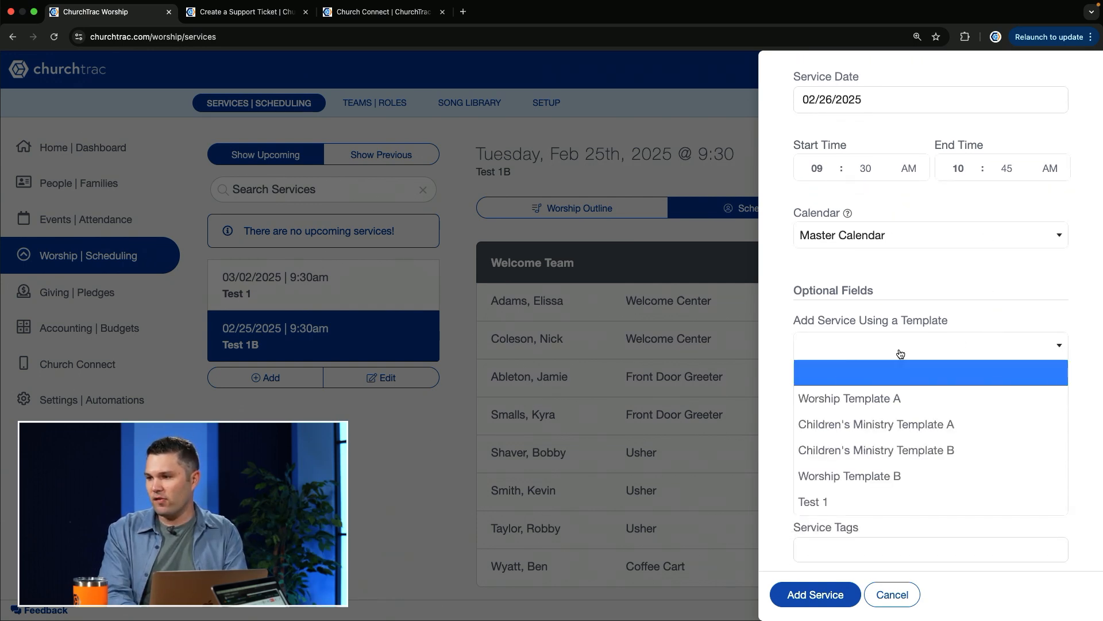
{"action": "left_click", "coordinate": [849, 501]}
{"action": "left_click", "coordinate": [837, 441]}
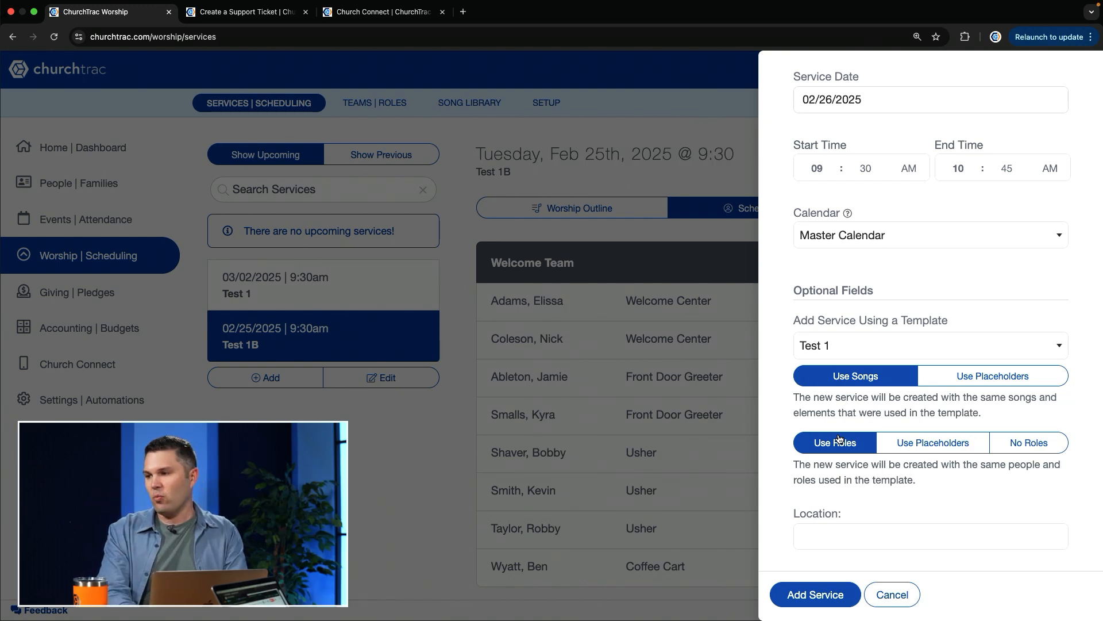
{"action": "left_click", "coordinate": [922, 446]}
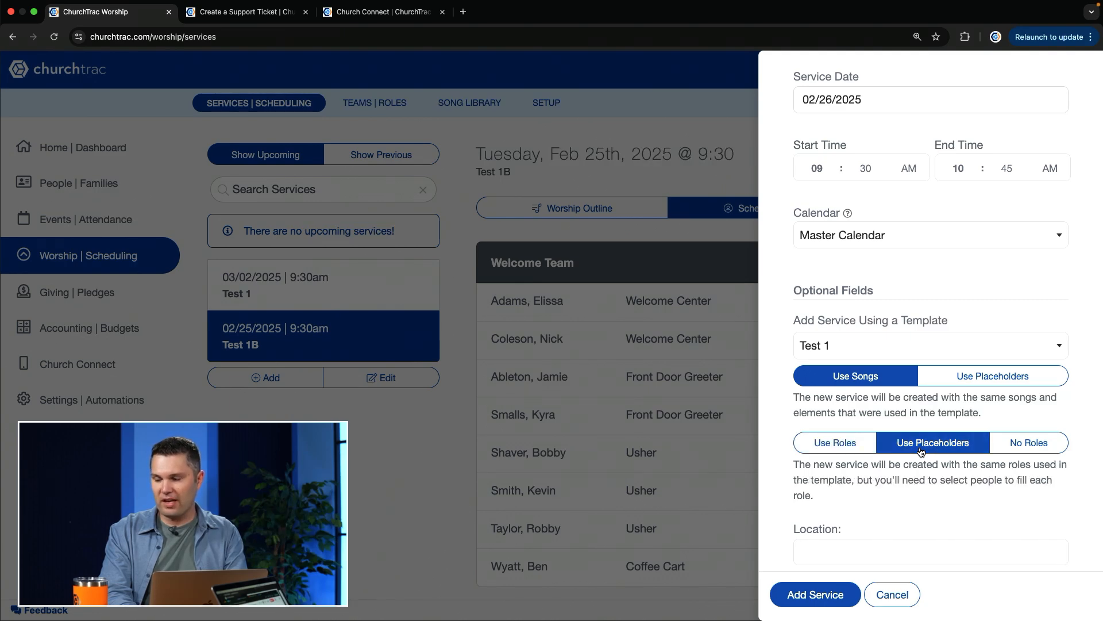
{"action": "left_click", "coordinate": [893, 595]}
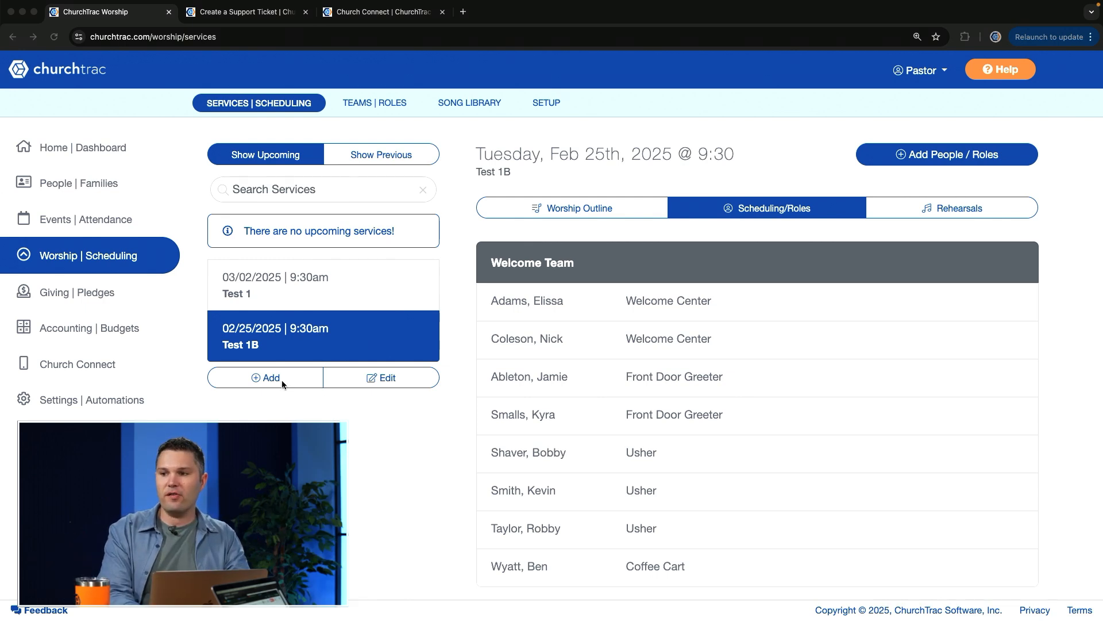
Check the Test 1 service's scheduled roles, and delete the Test 1B service, confirming with "yes"
{"action": "left_click", "coordinate": [330, 296]}
{"action": "left_click", "coordinate": [699, 210]}
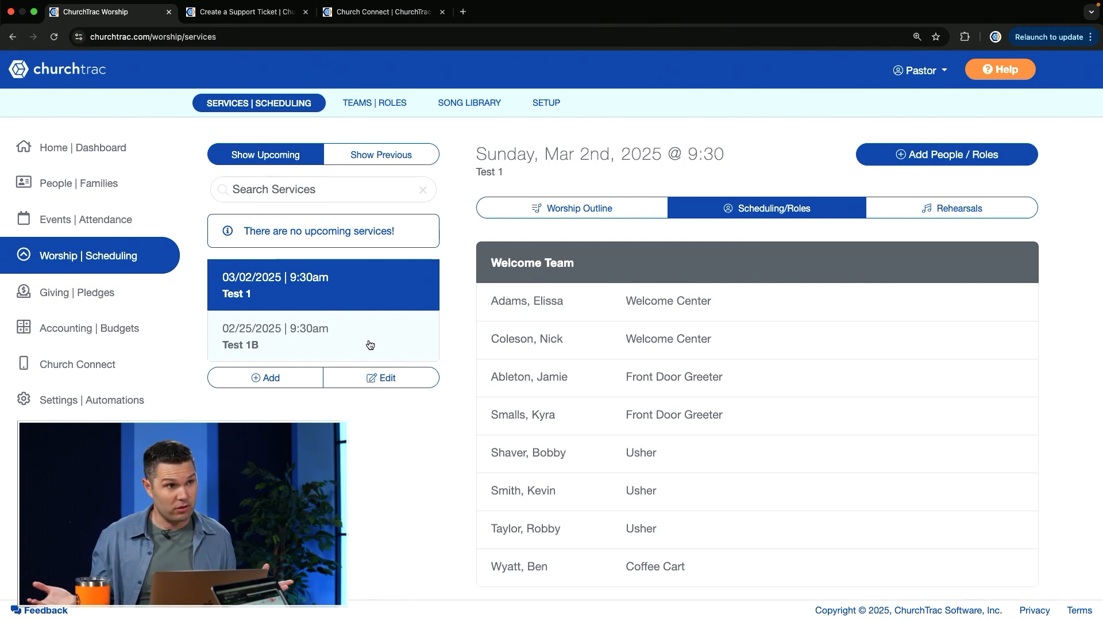
{"action": "left_click", "coordinate": [345, 343]}
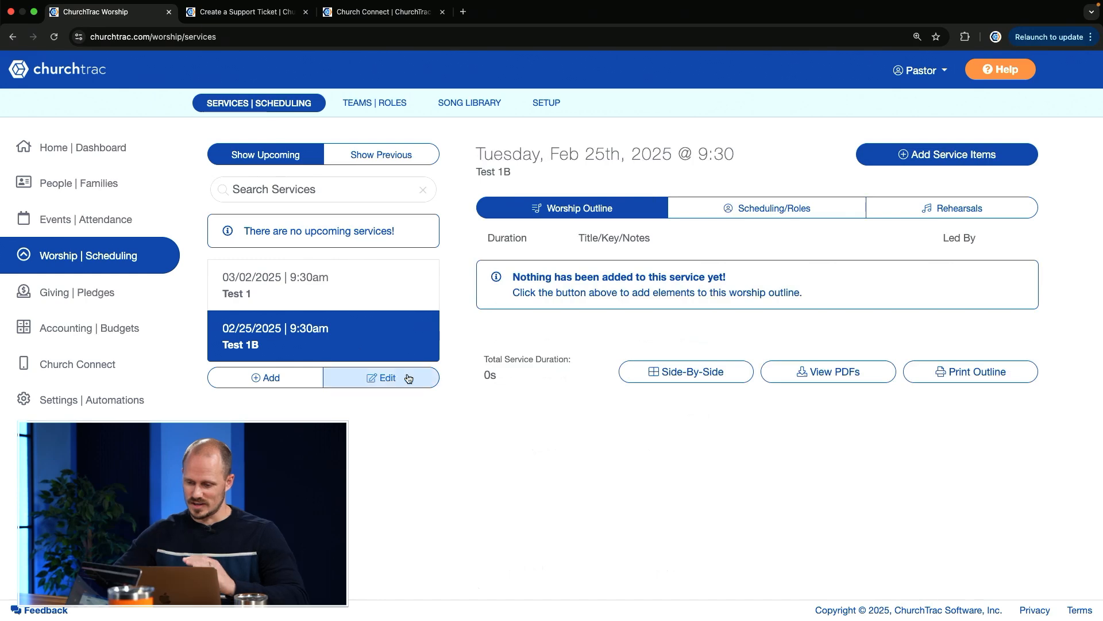
{"action": "left_click", "coordinate": [383, 378]}
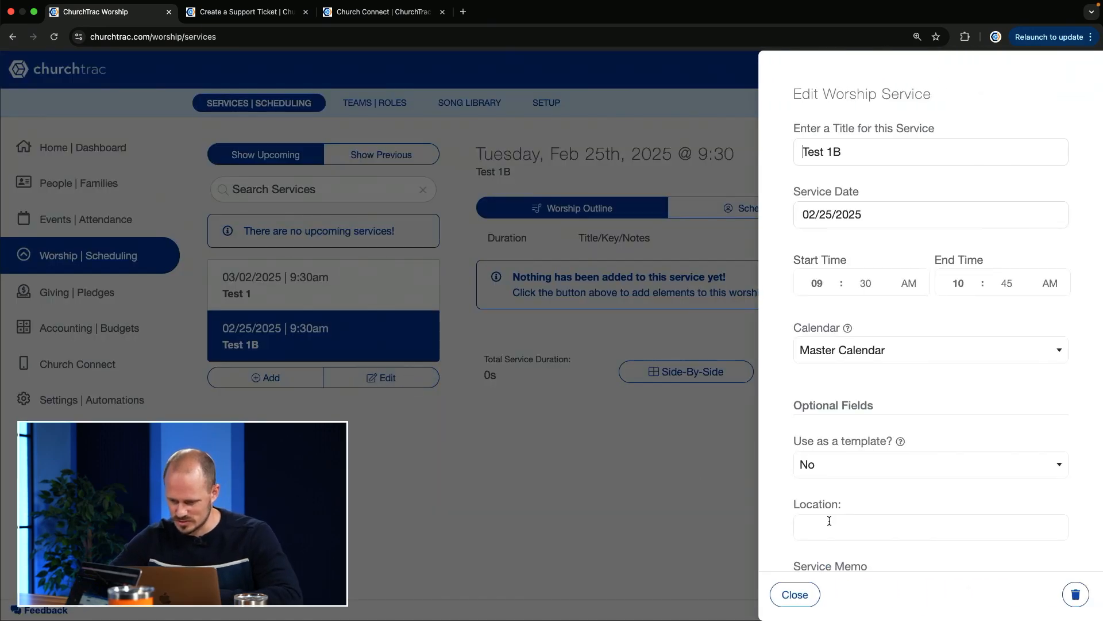
{"action": "left_click", "coordinate": [1076, 594]}
{"action": "type", "text": "yes"}
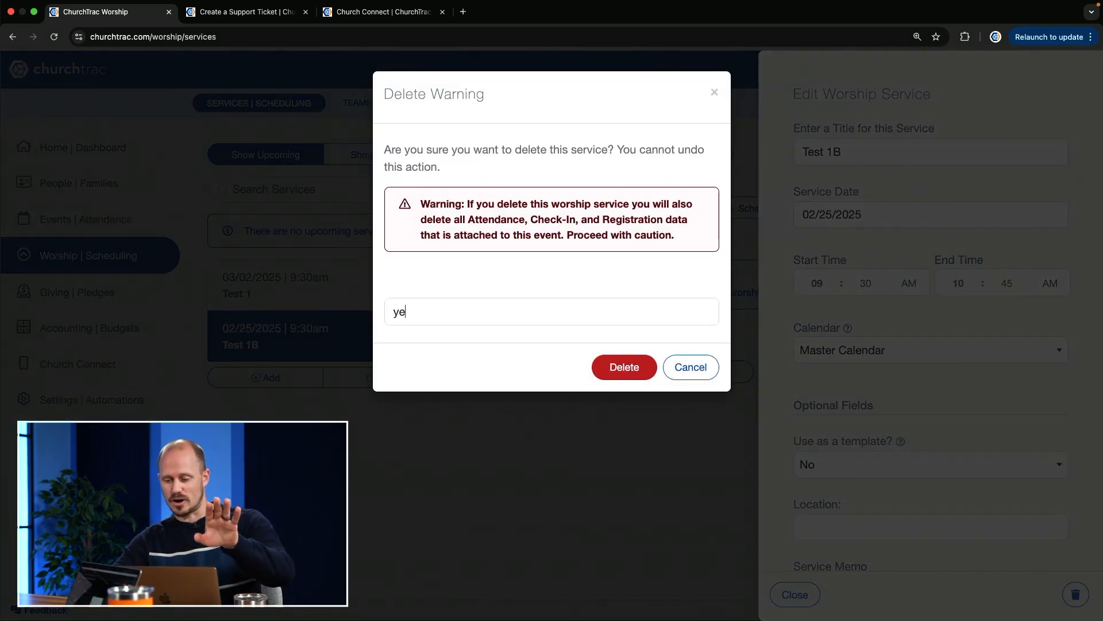
{"action": "key", "text": "Return"}
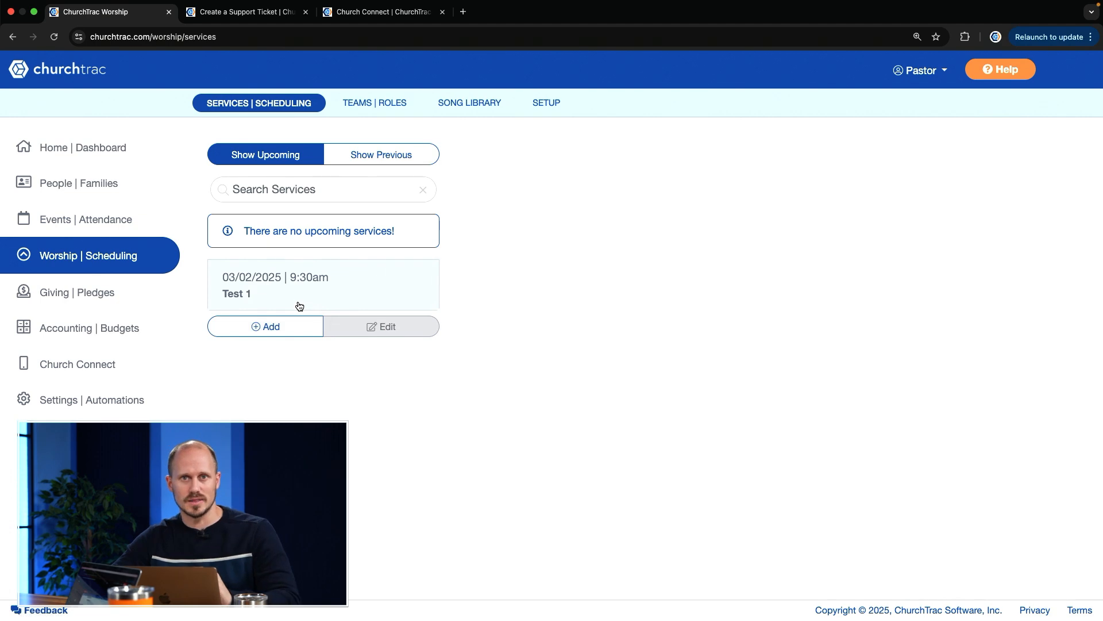
Add a worship service titled "Test 2" without using a template
{"action": "left_click", "coordinate": [299, 306]}
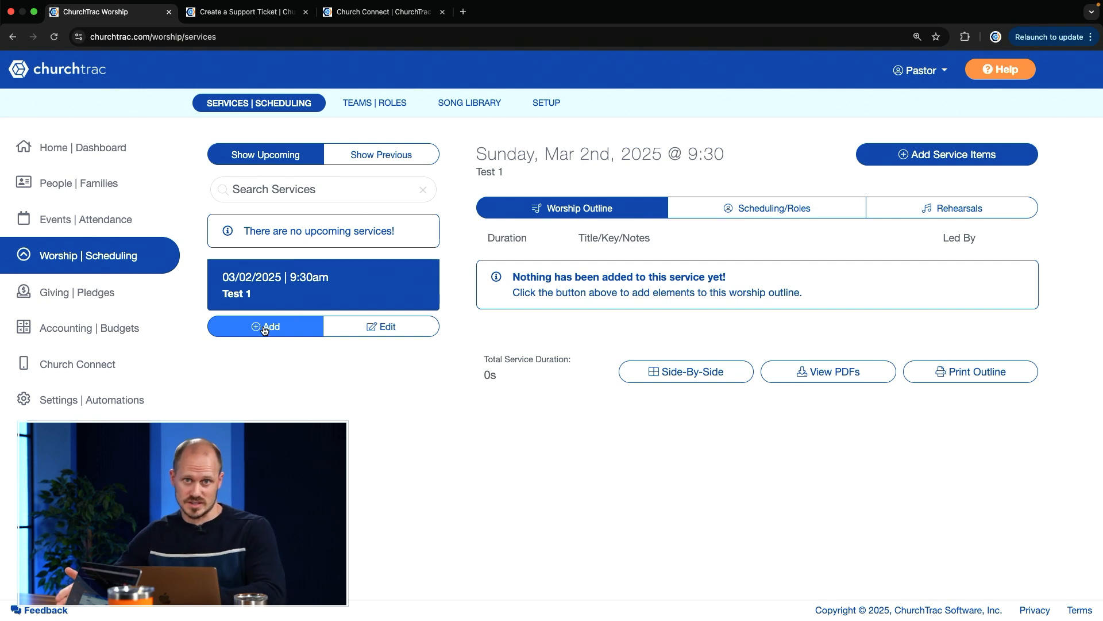
{"action": "left_click", "coordinate": [264, 328]}
{"action": "left_click", "coordinate": [846, 141]}
{"action": "type", "text": "Test 2"}
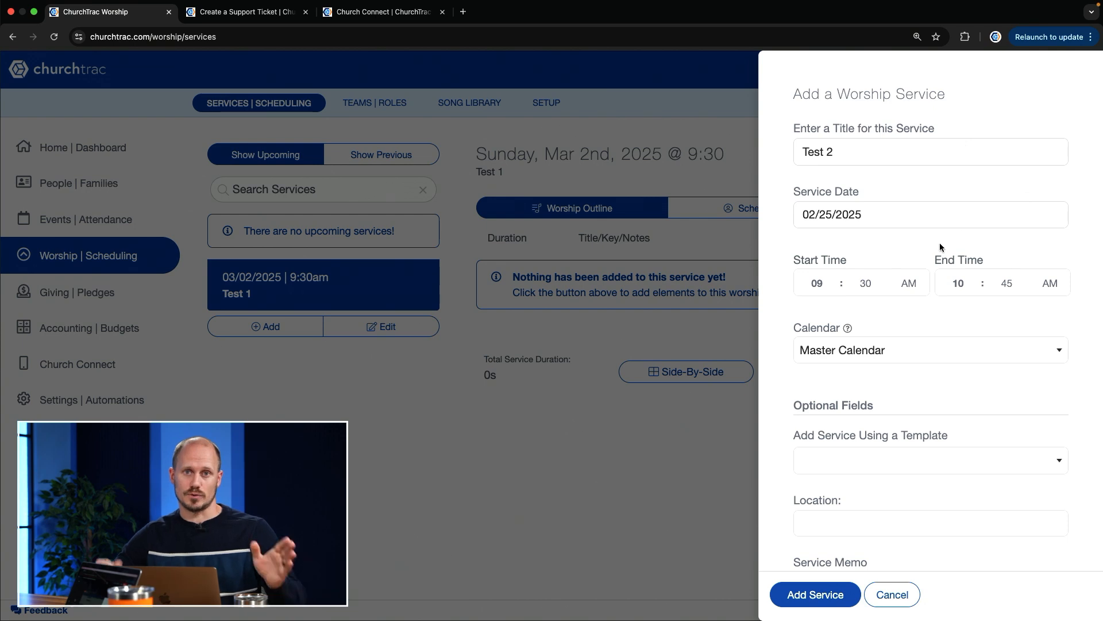
{"action": "scroll", "coordinate": [911, 319], "scroll_direction": "down", "scroll_amount": 4}
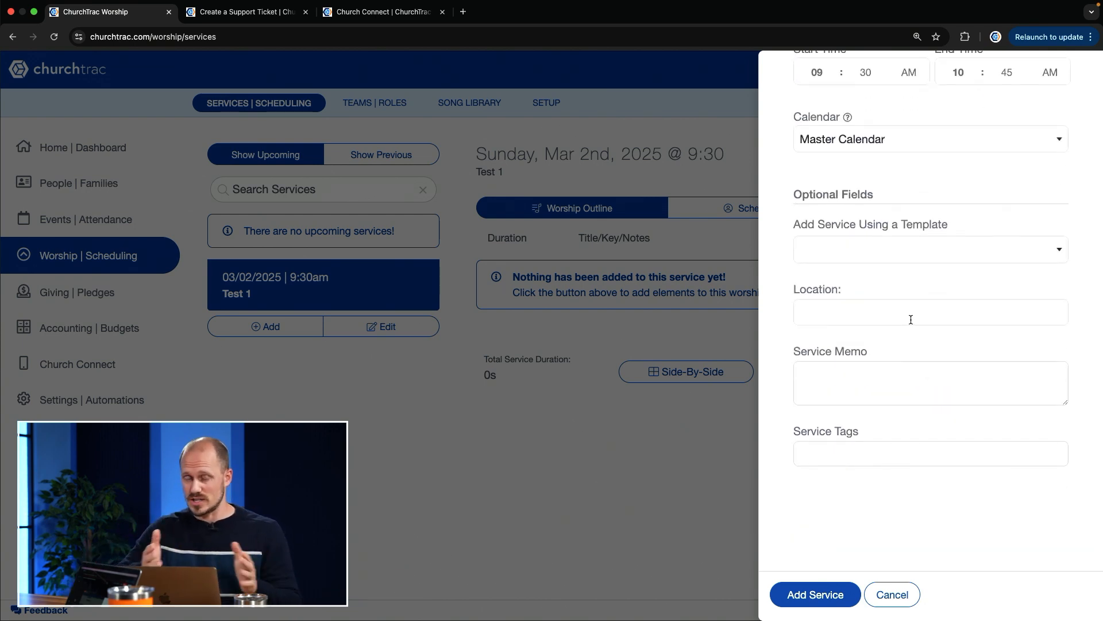
{"action": "left_click", "coordinate": [814, 595]}
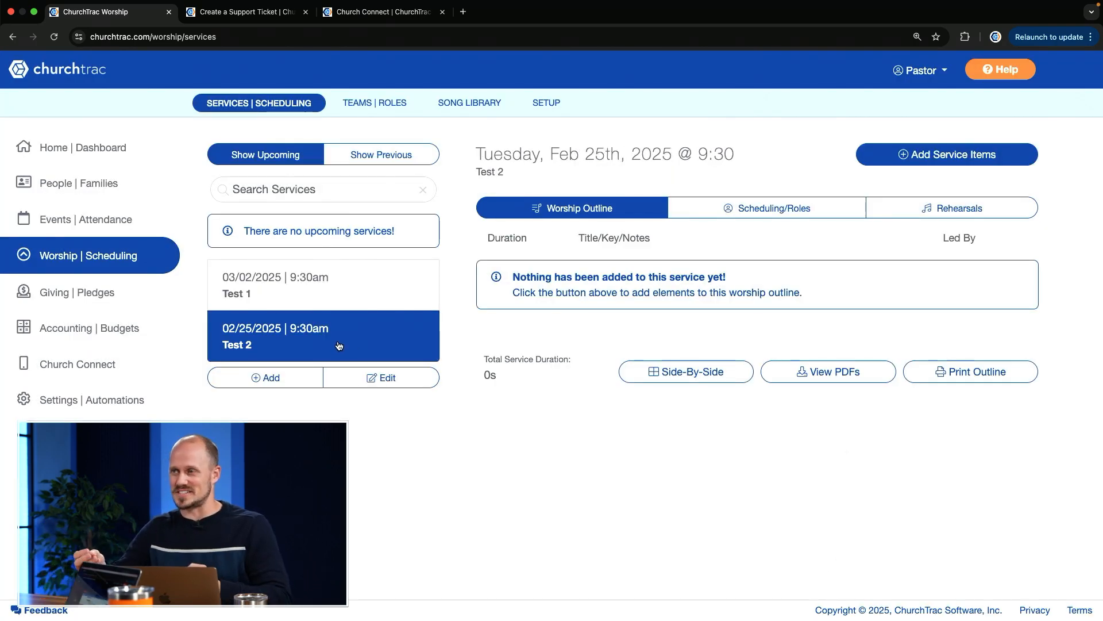
For the Test 2 service's scheduling, select the second and fifth listed people under the Welcome Team's Welcome Center role
{"action": "left_click", "coordinate": [770, 221]}
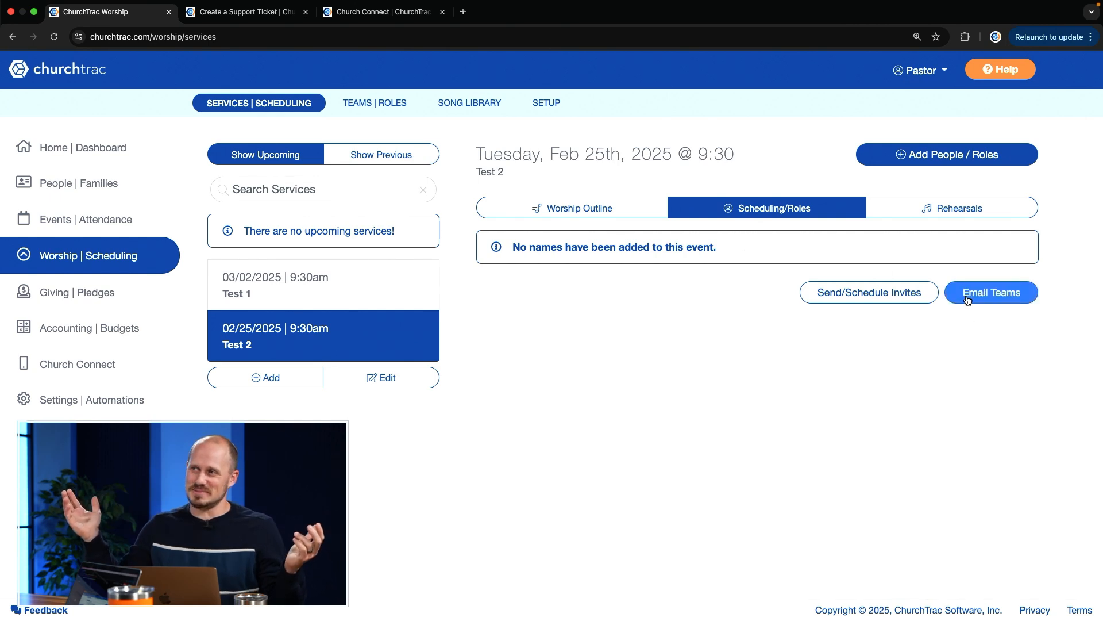
{"action": "left_click", "coordinate": [960, 155]}
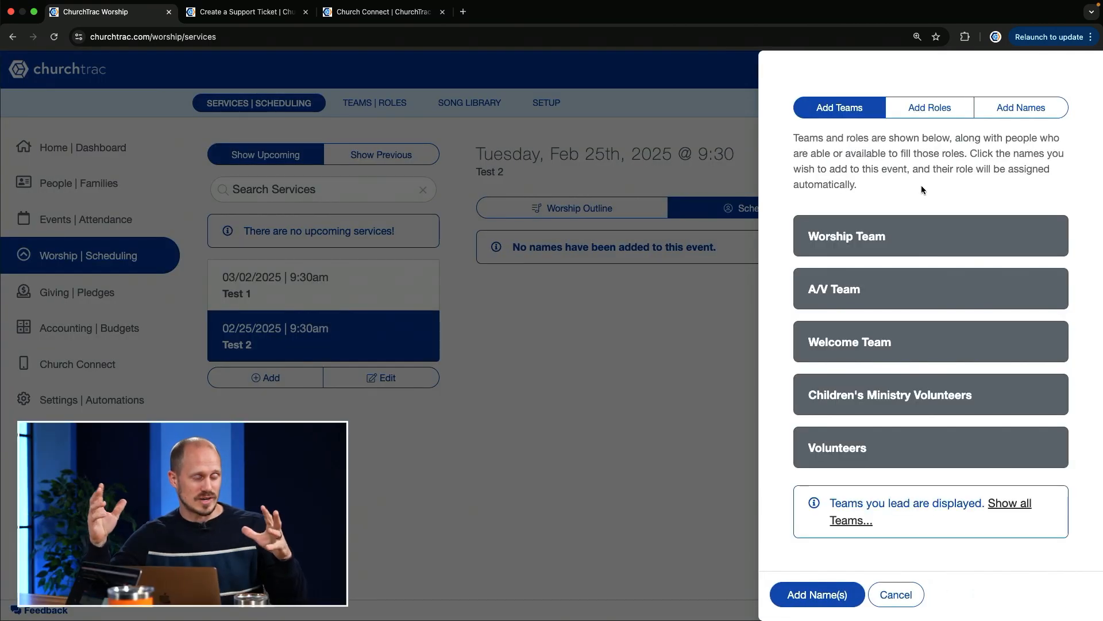
{"action": "left_click", "coordinate": [844, 345]}
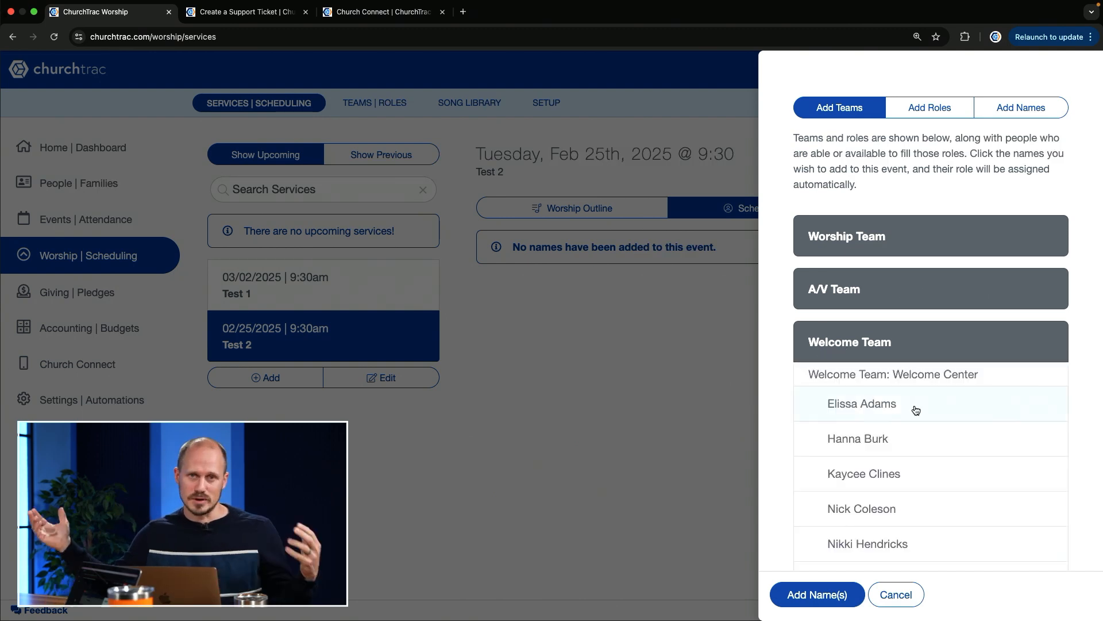
{"action": "scroll", "coordinate": [915, 410], "scroll_direction": "down", "scroll_amount": 1}
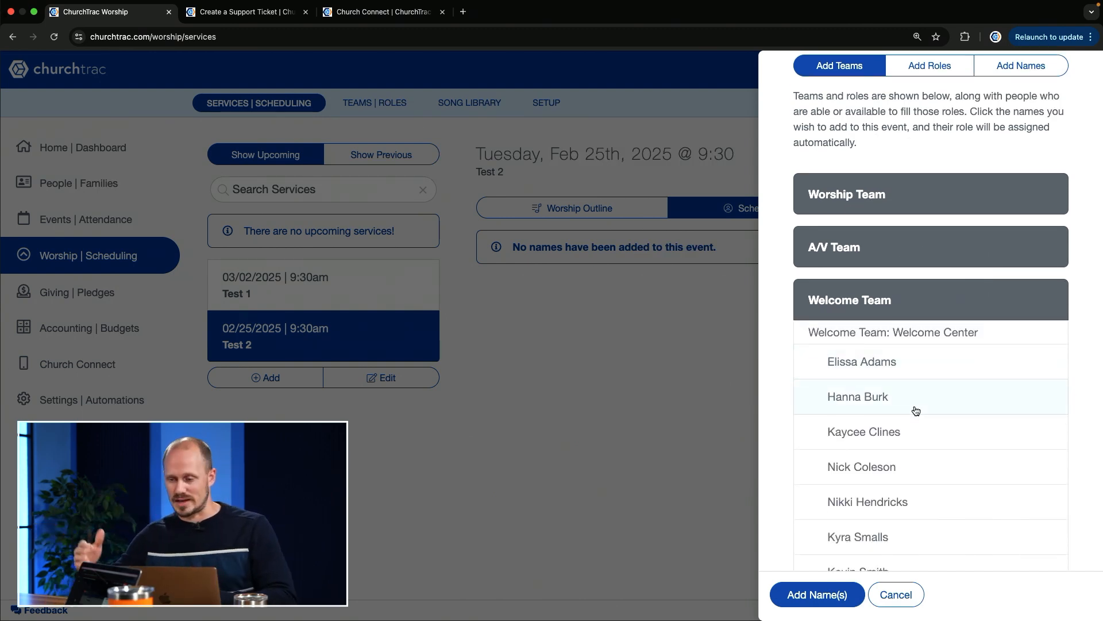
{"action": "scroll", "coordinate": [890, 480], "scroll_direction": "down", "scroll_amount": 3}
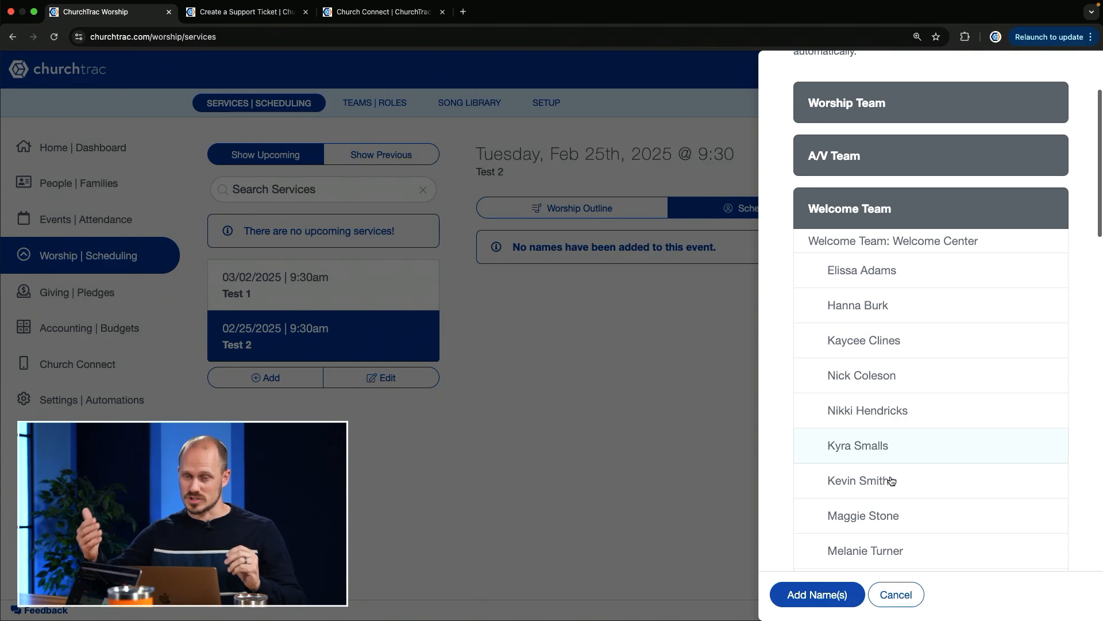
{"action": "scroll", "coordinate": [891, 481], "scroll_direction": "down", "scroll_amount": 1}
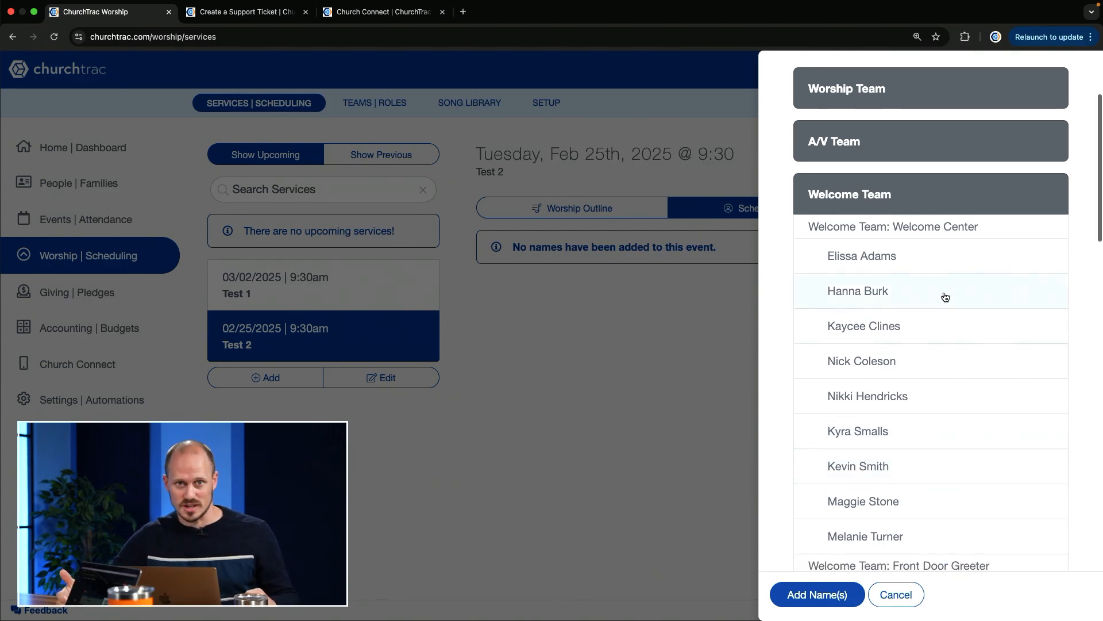
{"action": "left_click", "coordinate": [925, 286]}
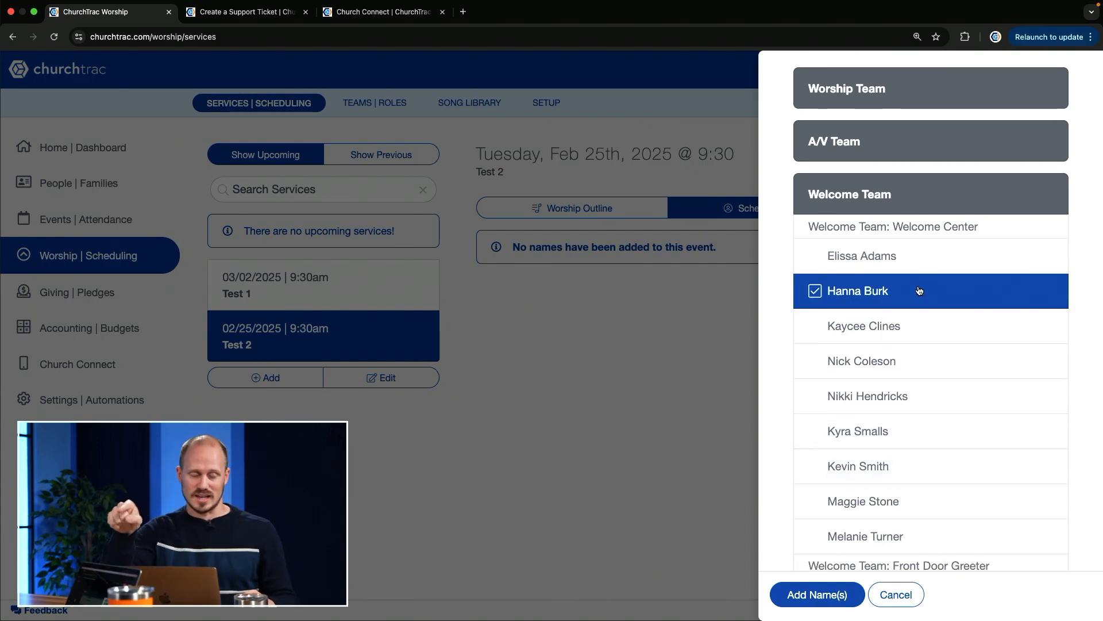
{"action": "left_click", "coordinate": [852, 398]}
Select the third and fifth listed people for the Welcome Team's Front Door Greeter role
{"action": "scroll", "coordinate": [851, 398], "scroll_direction": "down", "scroll_amount": 1}
{"action": "scroll", "coordinate": [851, 399], "scroll_direction": "down", "scroll_amount": 10}
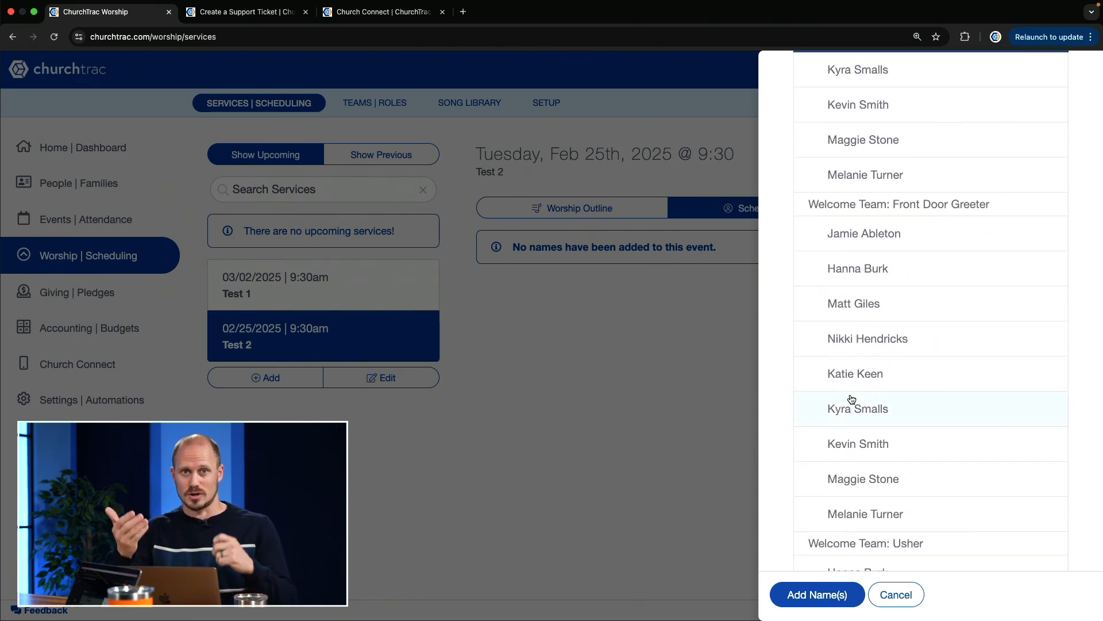
{"action": "left_click", "coordinate": [915, 310]}
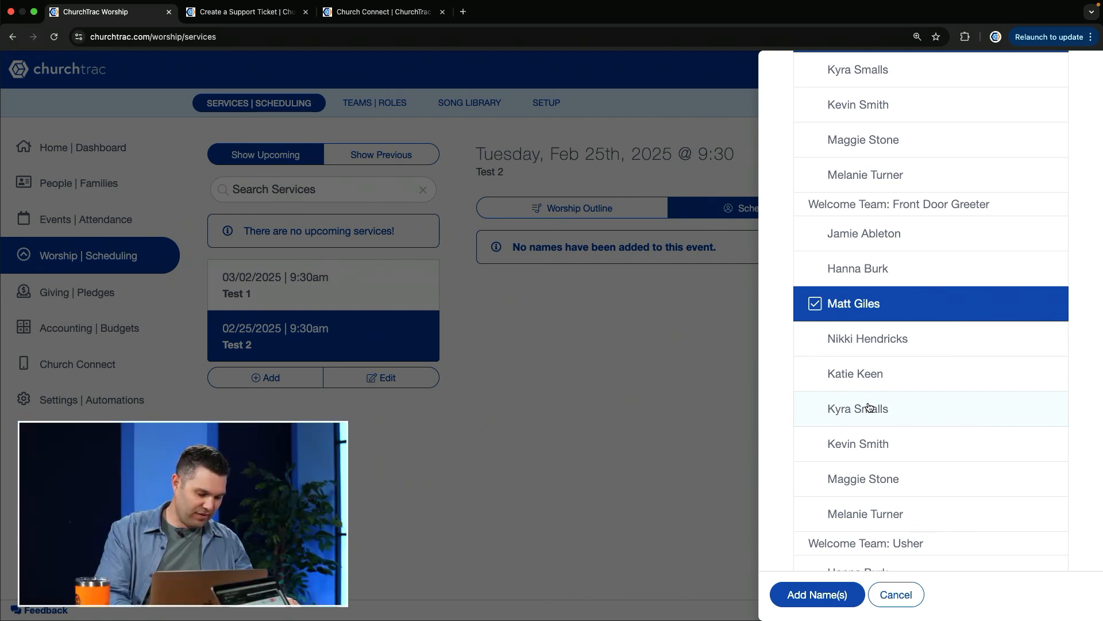
{"action": "left_click", "coordinate": [889, 380]}
Select the second, fourth and last listed people for the Welcome Team's Usher role
{"action": "scroll", "coordinate": [889, 381], "scroll_direction": "down", "scroll_amount": 3}
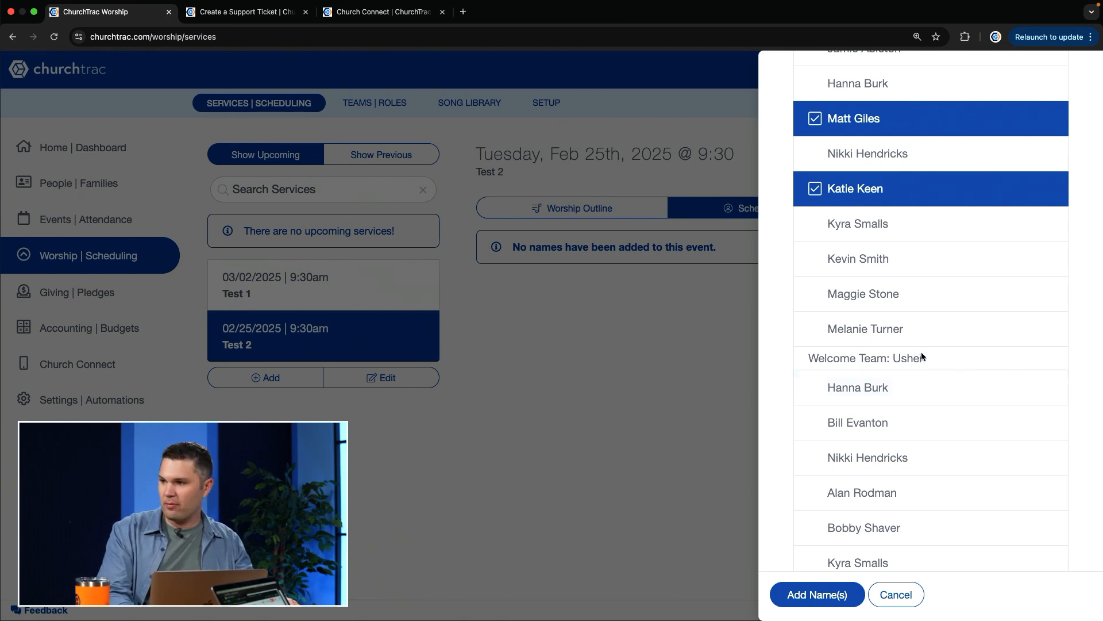
{"action": "left_click", "coordinate": [874, 423]}
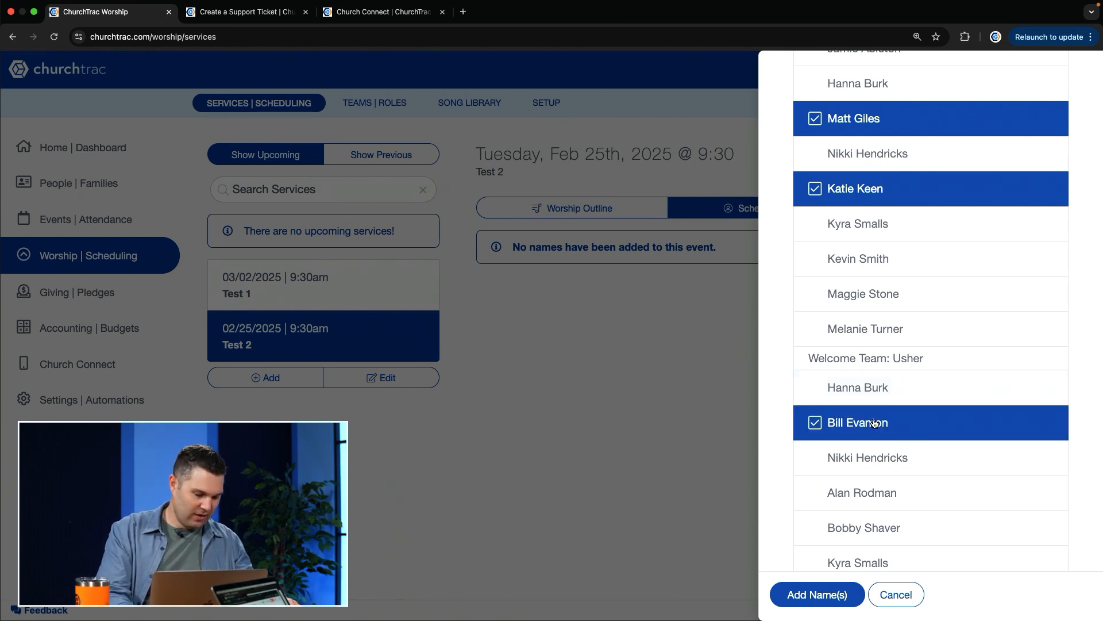
{"action": "scroll", "coordinate": [874, 423], "scroll_direction": "down", "scroll_amount": 2}
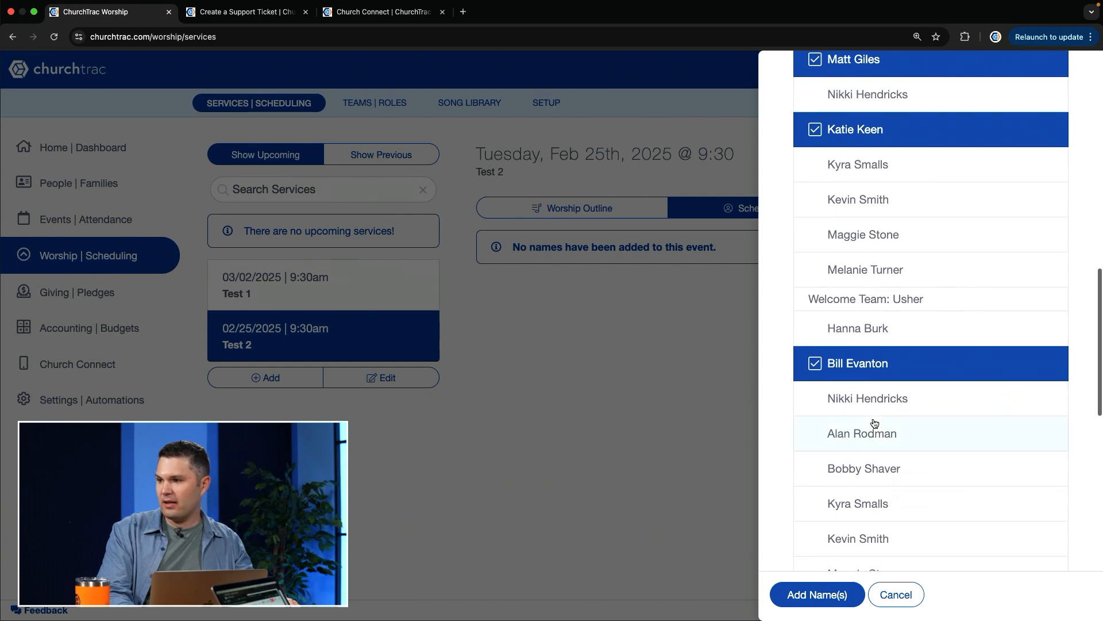
{"action": "left_click", "coordinate": [871, 430]}
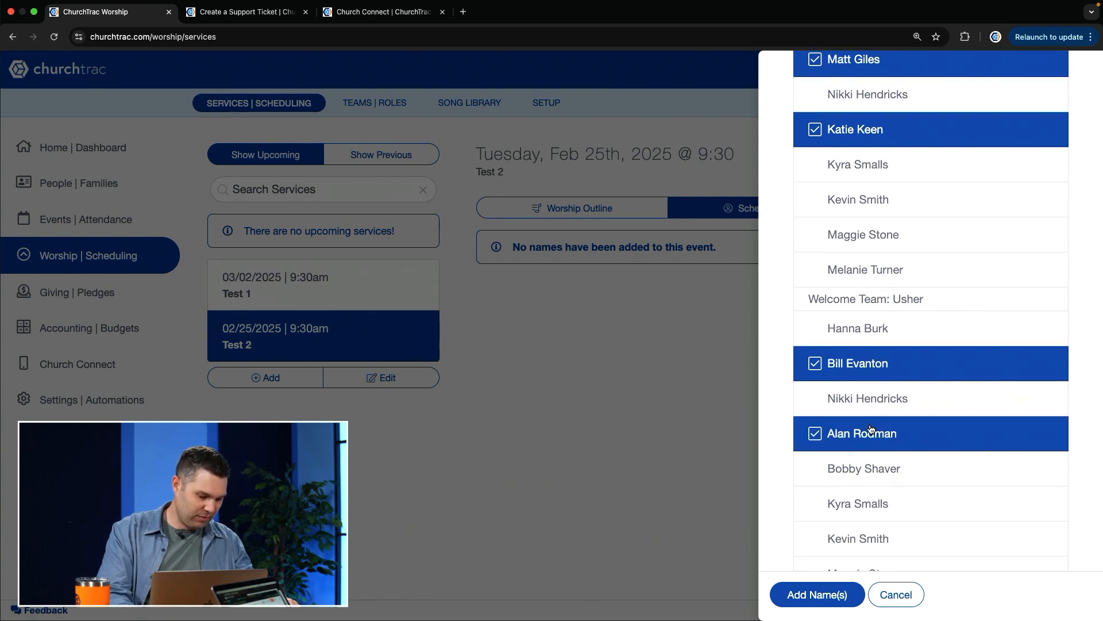
{"action": "scroll", "coordinate": [871, 428], "scroll_direction": "down", "scroll_amount": 2}
{"action": "scroll", "coordinate": [878, 523], "scroll_direction": "down", "scroll_amount": 2}
{"action": "scroll", "coordinate": [879, 523], "scroll_direction": "down", "scroll_amount": 2}
{"action": "left_click", "coordinate": [882, 516]}
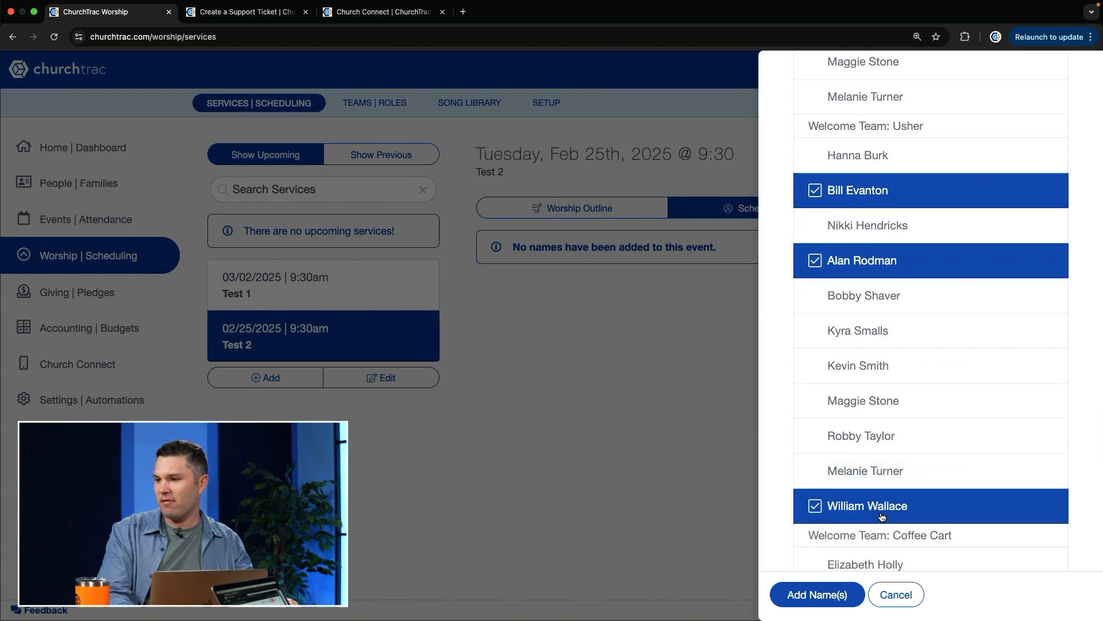
Select the first listed person for the Coffee Cart role and add all selected names to the Test 2 service
{"action": "scroll", "coordinate": [882, 514], "scroll_direction": "down", "scroll_amount": 3}
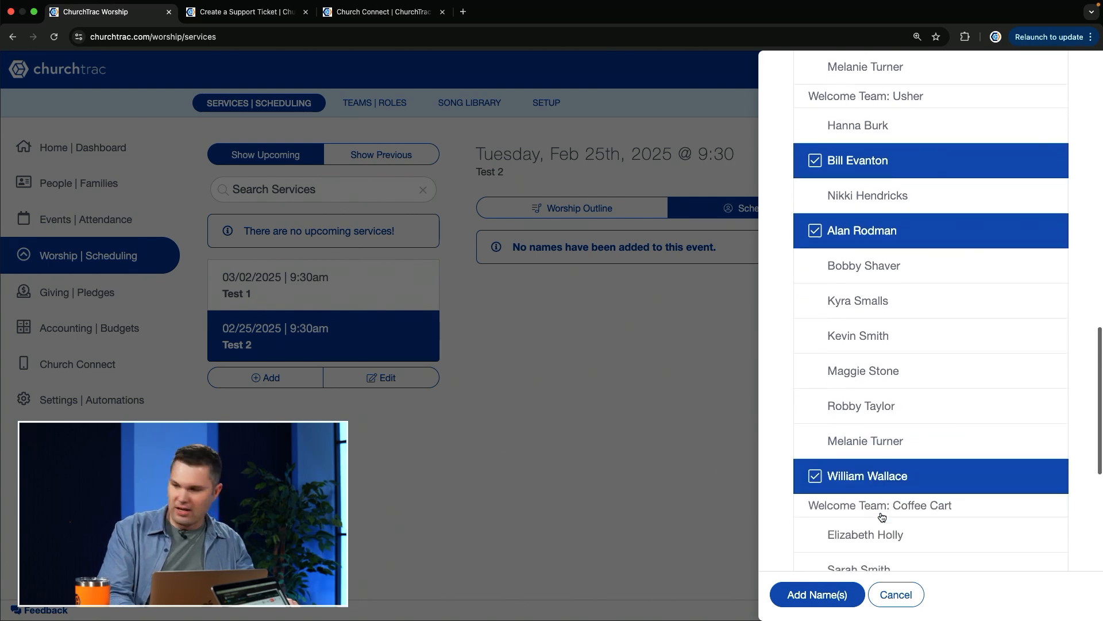
{"action": "left_click", "coordinate": [921, 483]}
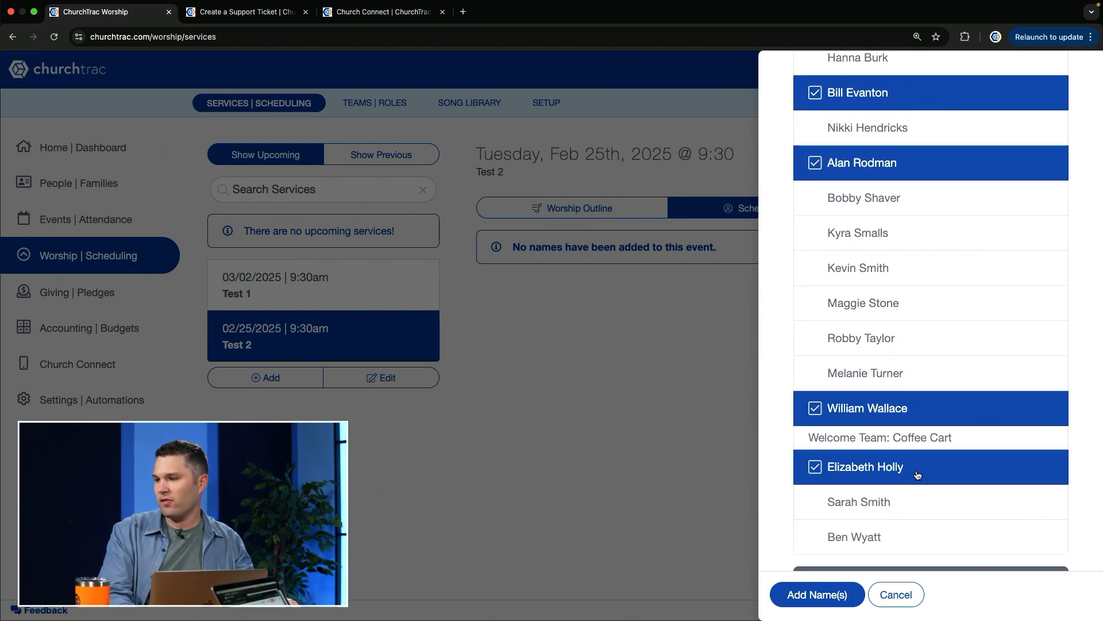
{"action": "left_click", "coordinate": [815, 597]}
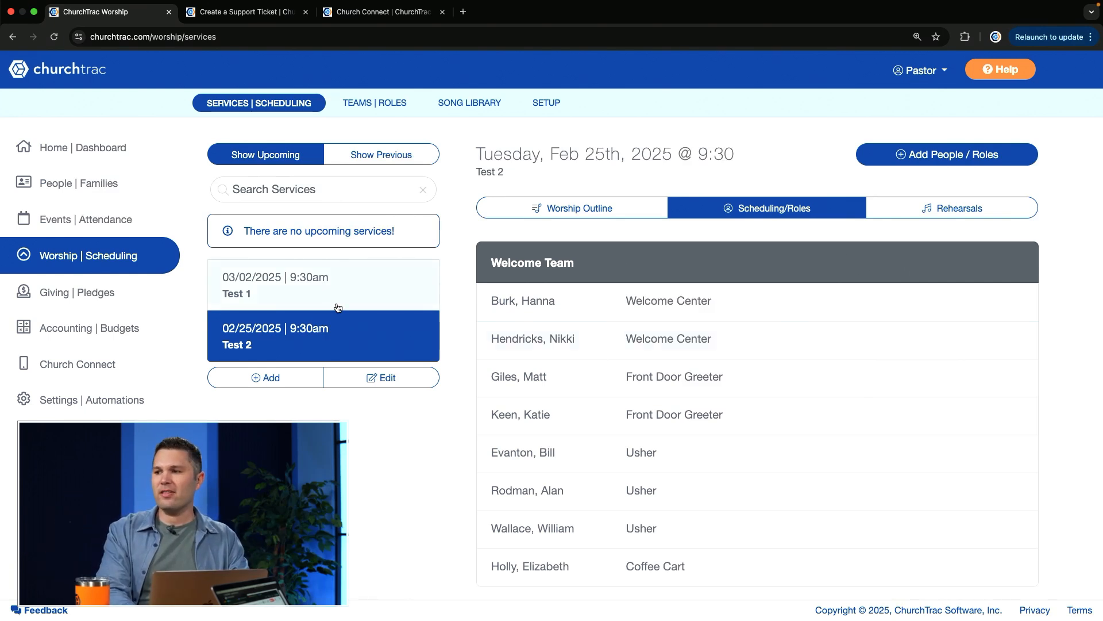
In the worship setup's templates, rename the Test 1 template to "Main Template 1"
{"action": "left_click", "coordinate": [547, 105]}
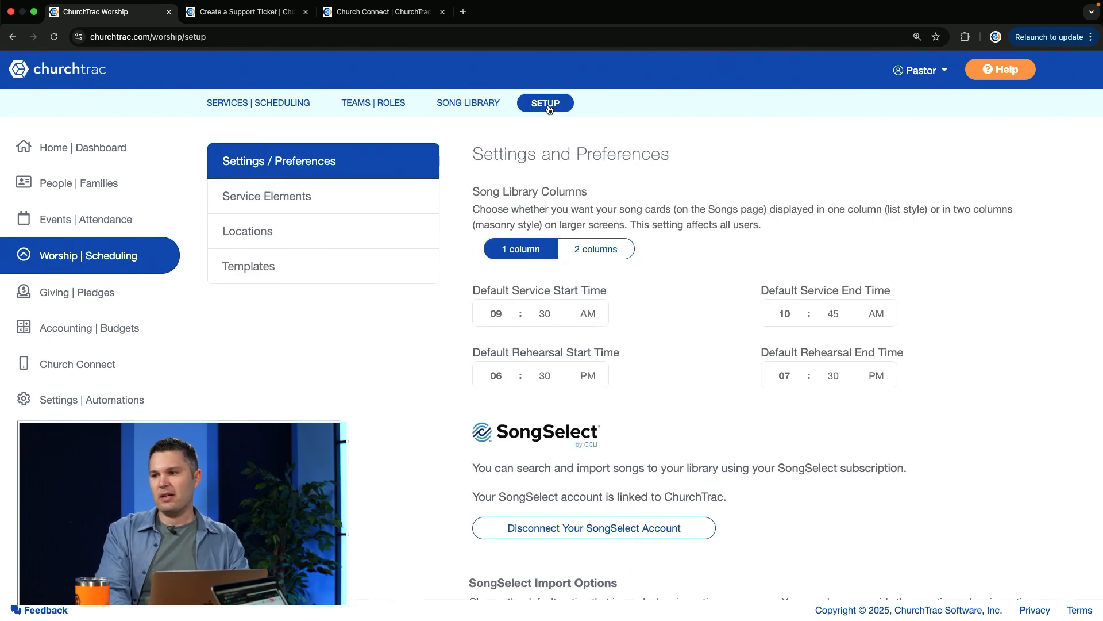
{"action": "left_click", "coordinate": [281, 270]}
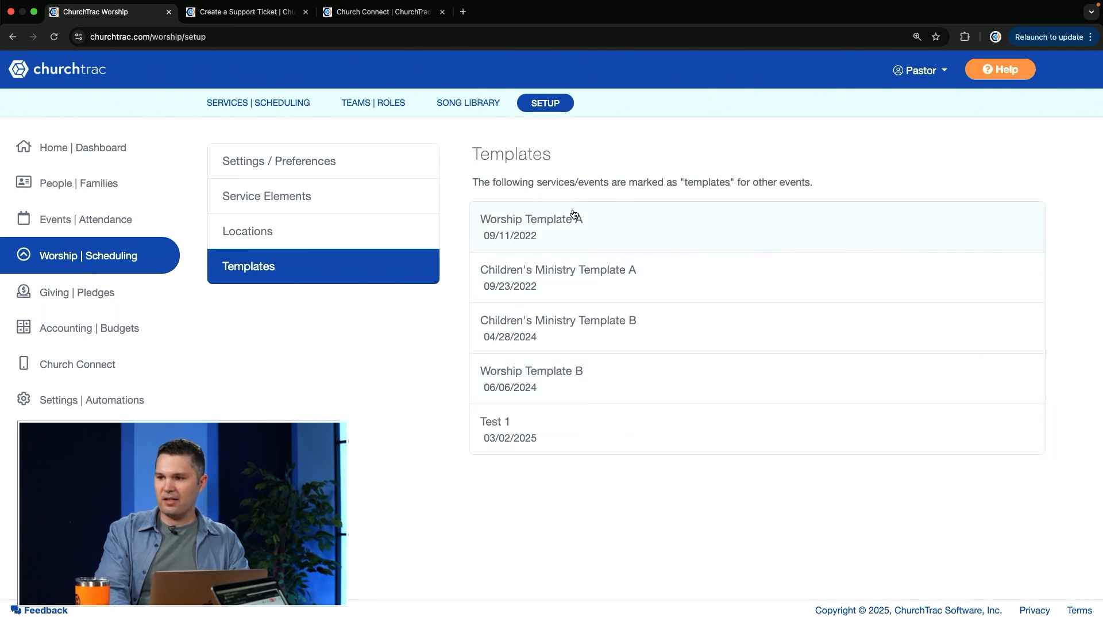
{"action": "left_click", "coordinate": [538, 444]}
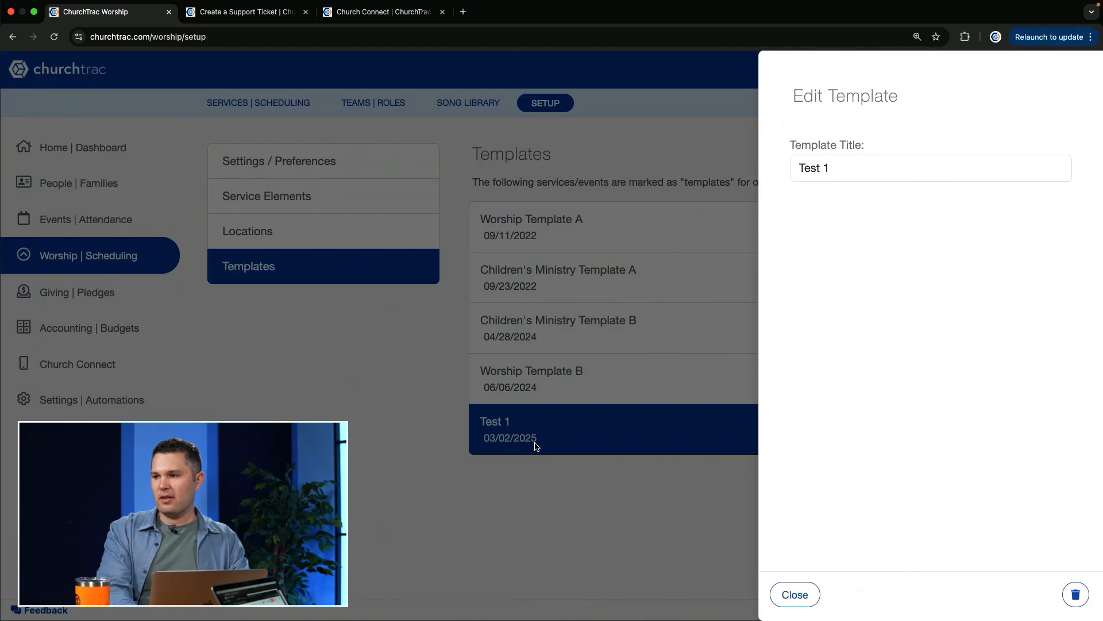
{"action": "key", "text": "BackSpace"}
{"action": "key", "text": "BackSpace"}
{"action": "key", "text": "BackSpace"}
{"action": "type", "text": "Main "}
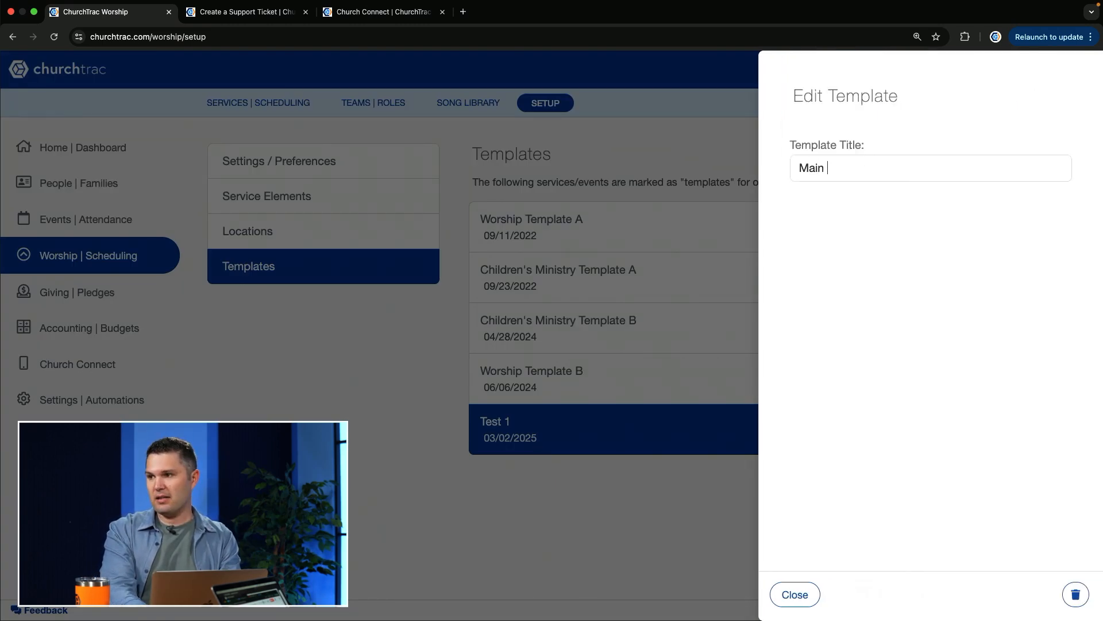
{"action": "type", "text": "Template 1"}
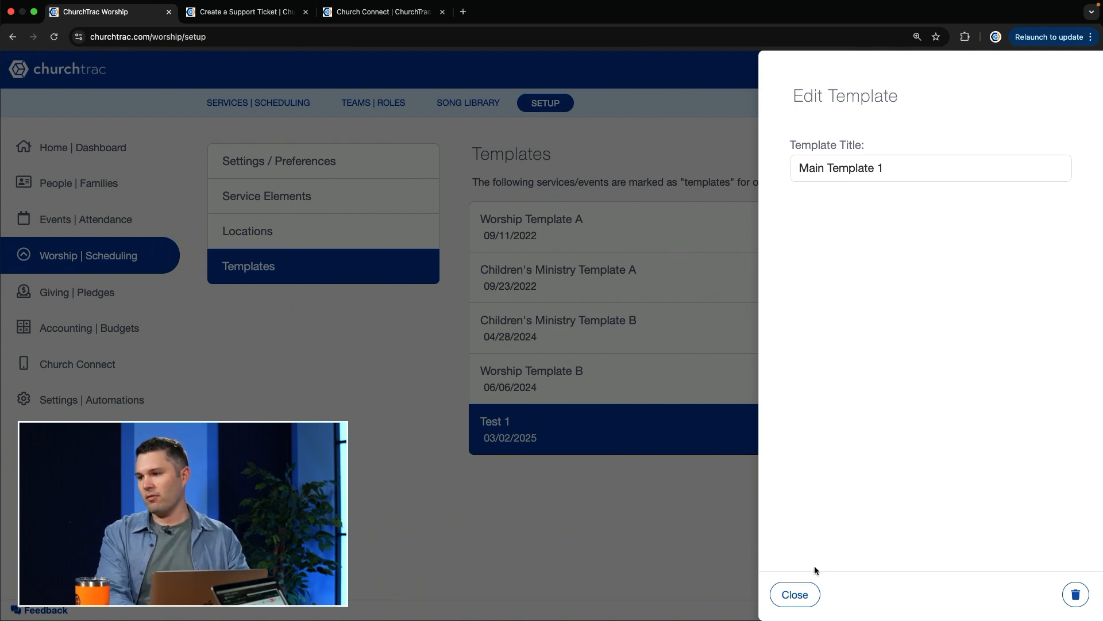
{"action": "left_click", "coordinate": [795, 594]}
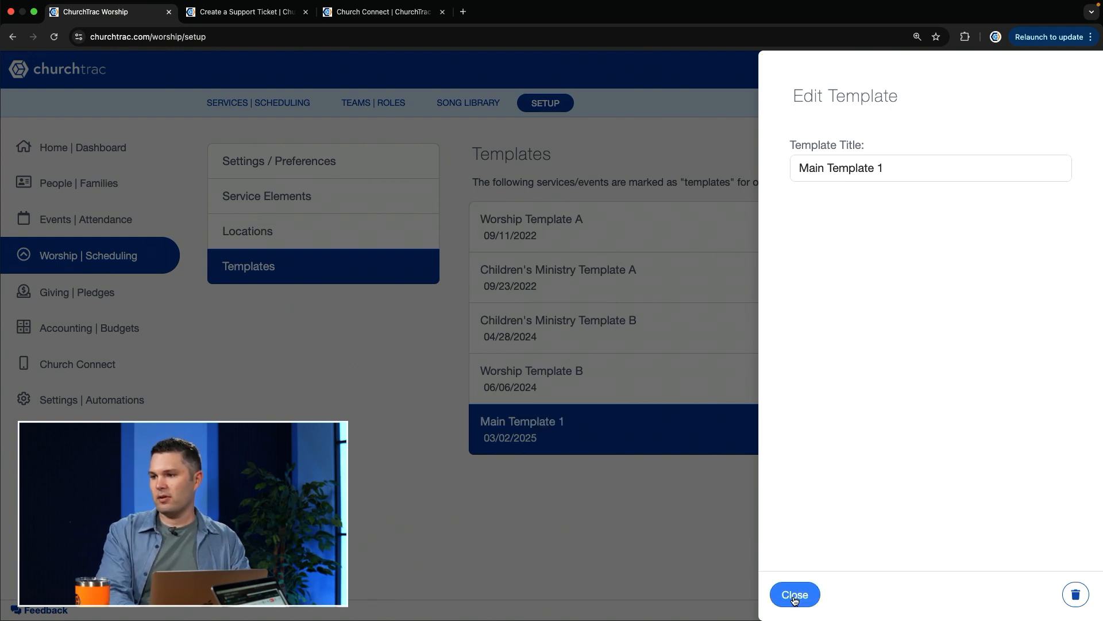
Check the Main Template 1 service in the services list, and set the Test 2 service to be used as a template
{"action": "left_click", "coordinate": [270, 104]}
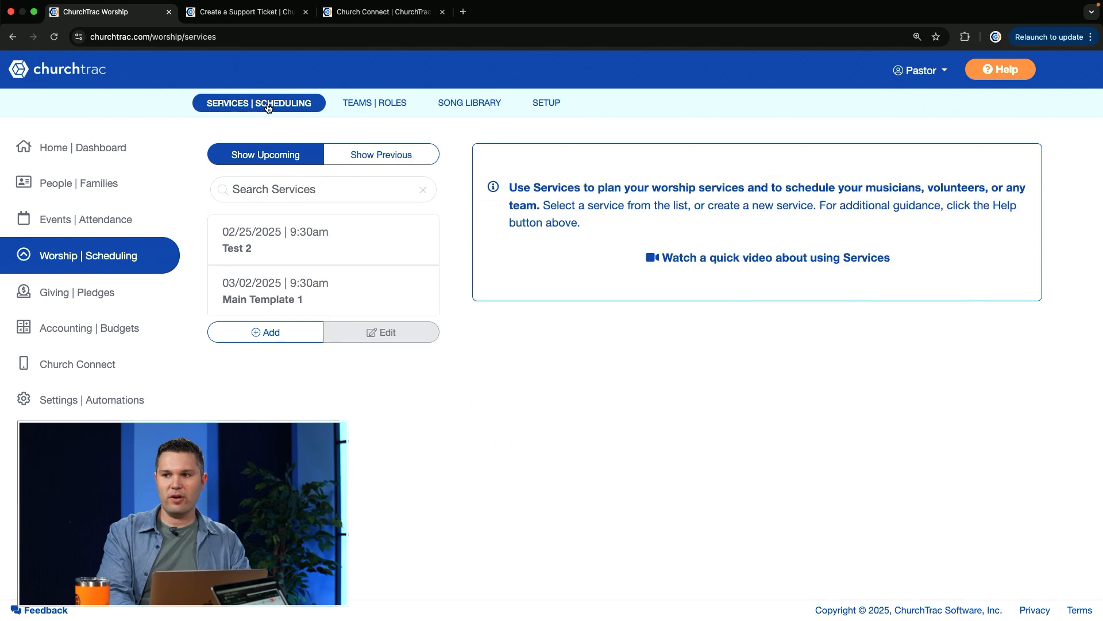
{"action": "left_click", "coordinate": [291, 293]}
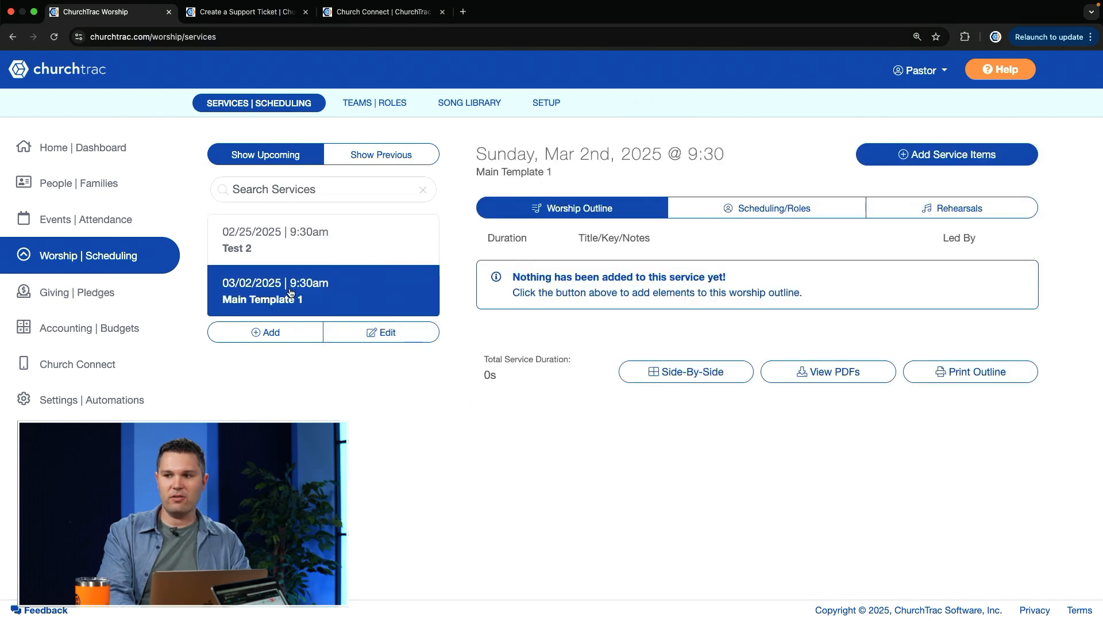
{"action": "left_click", "coordinate": [342, 248]}
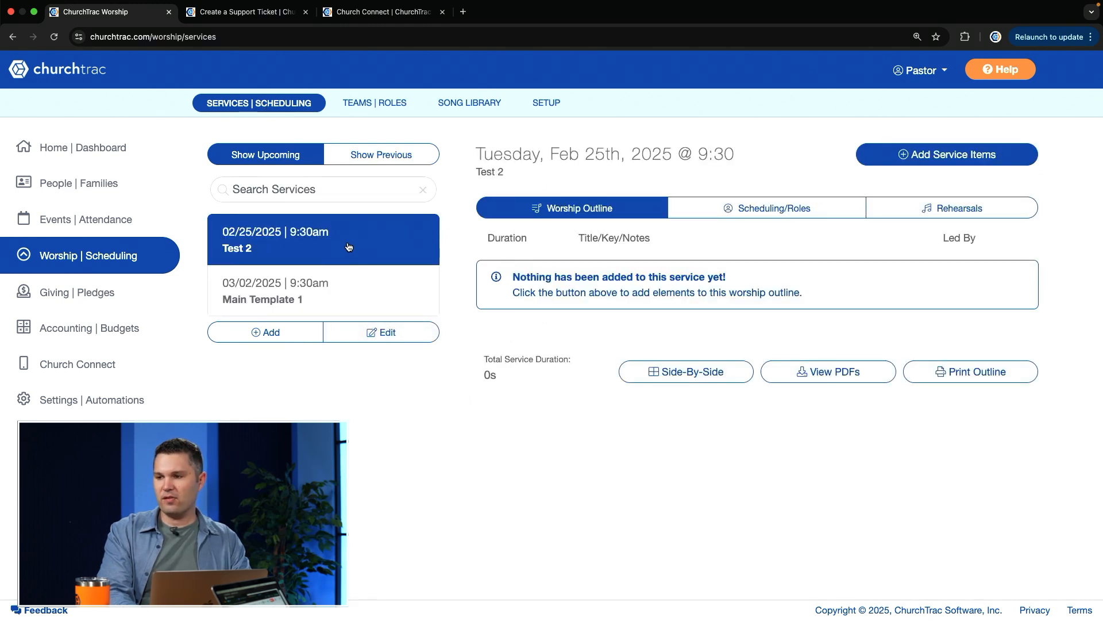
{"action": "left_click", "coordinate": [390, 337]}
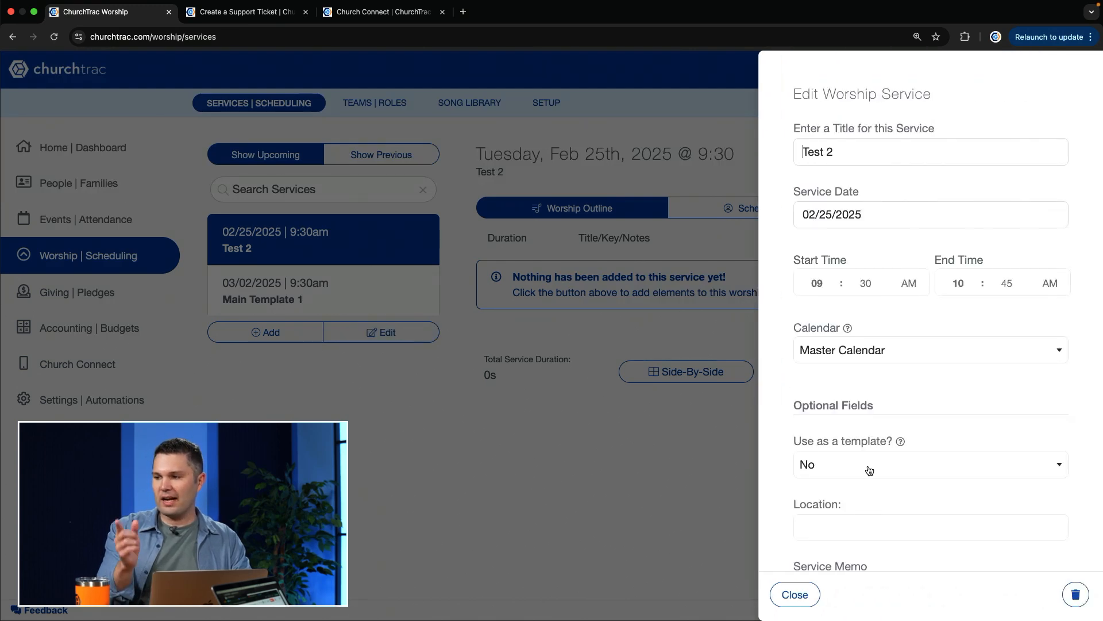
{"action": "left_click", "coordinate": [869, 470]}
{"action": "left_click", "coordinate": [825, 490]}
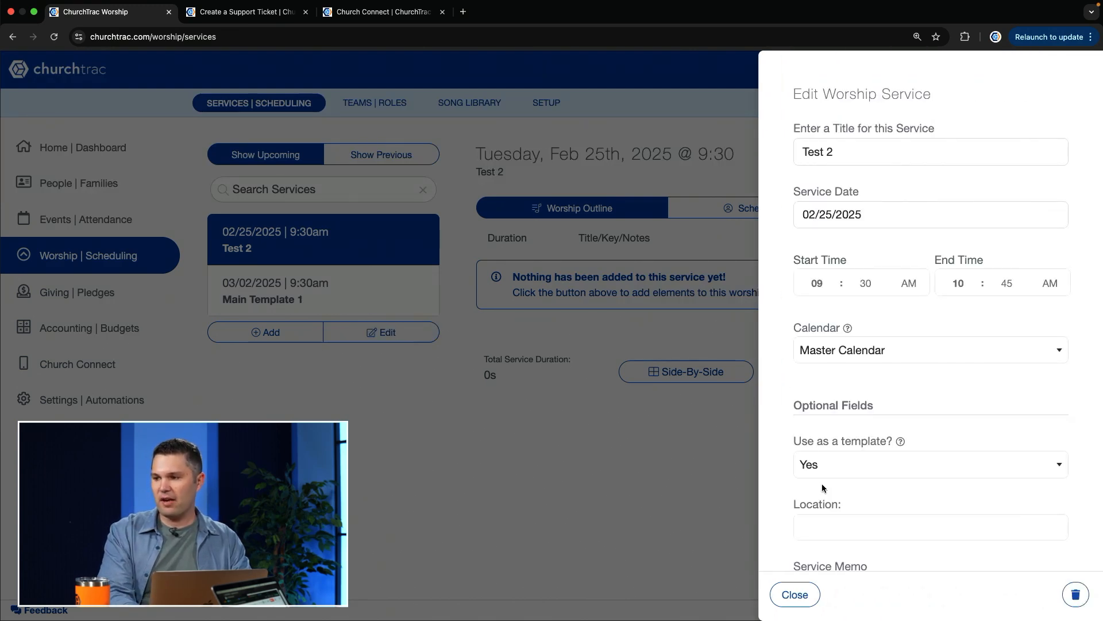
{"action": "left_click", "coordinate": [795, 595]}
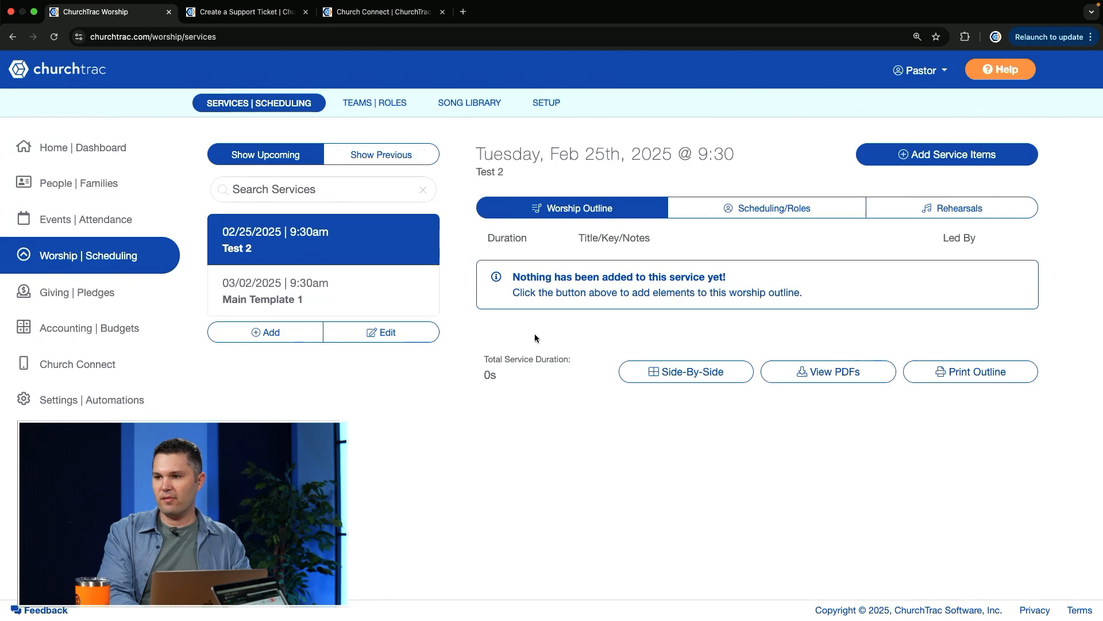
In the worship setup's templates, rename the Test 2 template to "Main Template 1"
{"action": "left_click", "coordinate": [546, 103]}
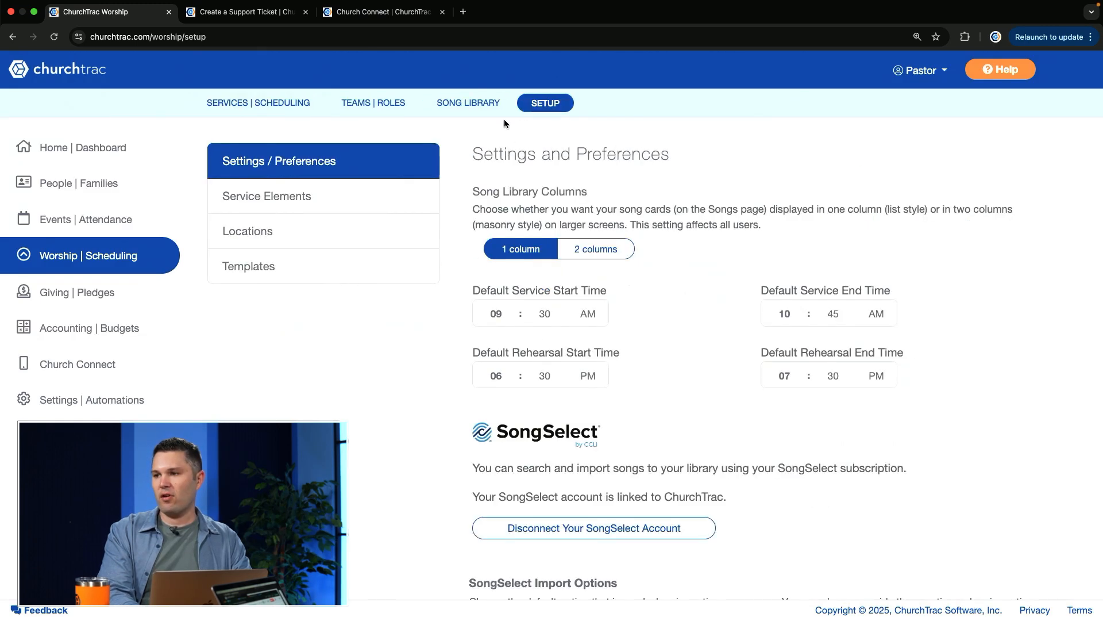
{"action": "left_click", "coordinate": [321, 271]}
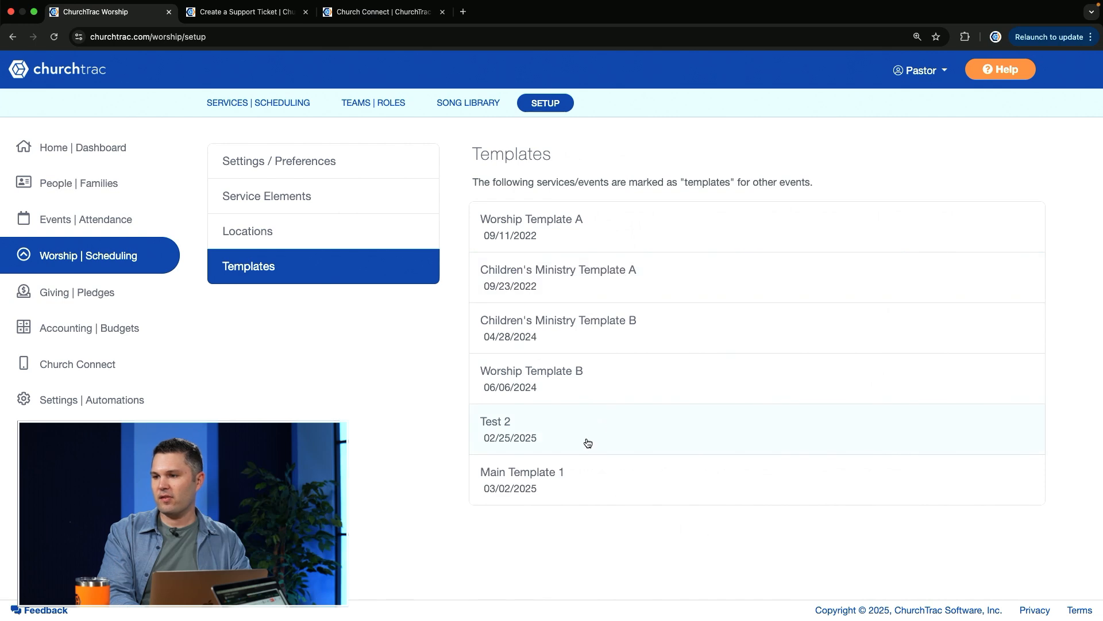
{"action": "left_click", "coordinate": [548, 432]}
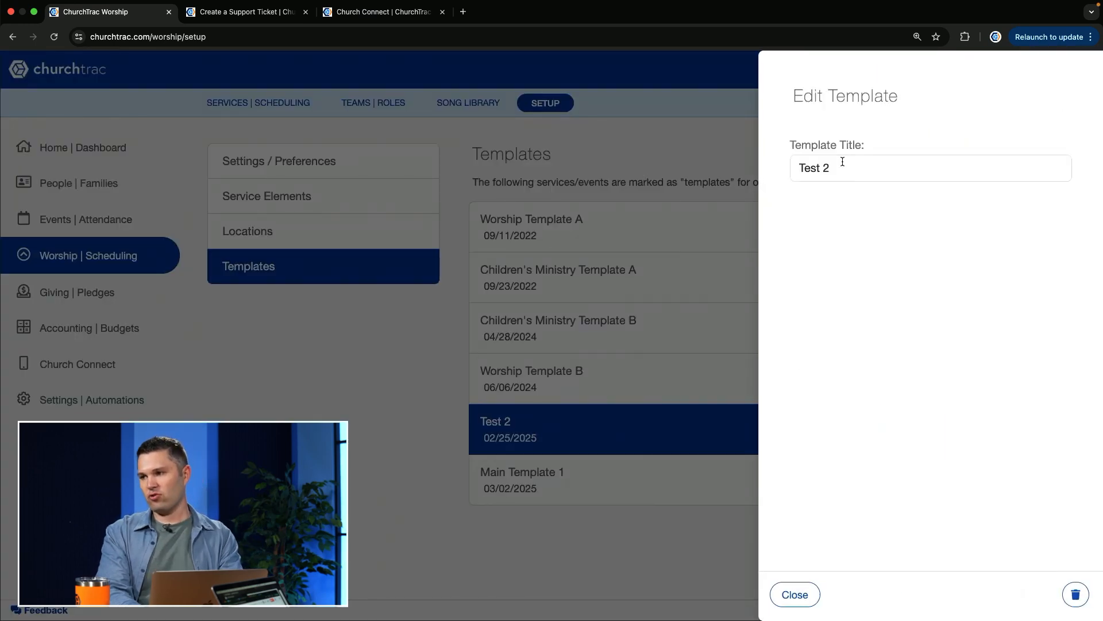
{"action": "triple_click", "coordinate": [831, 173]}
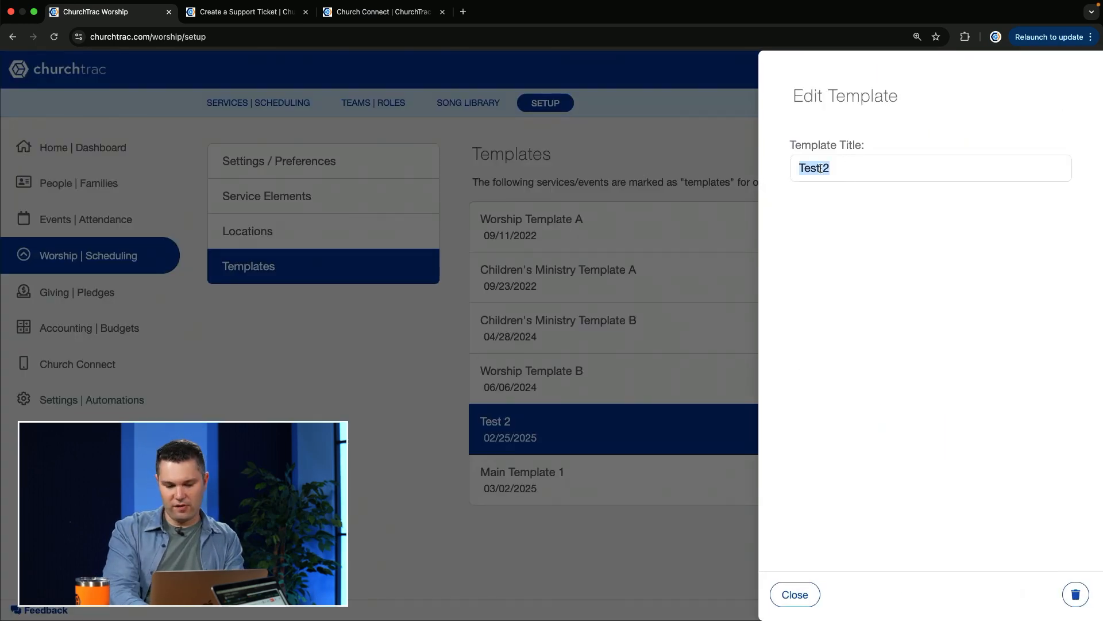
{"action": "type", "text": "Main Temp"}
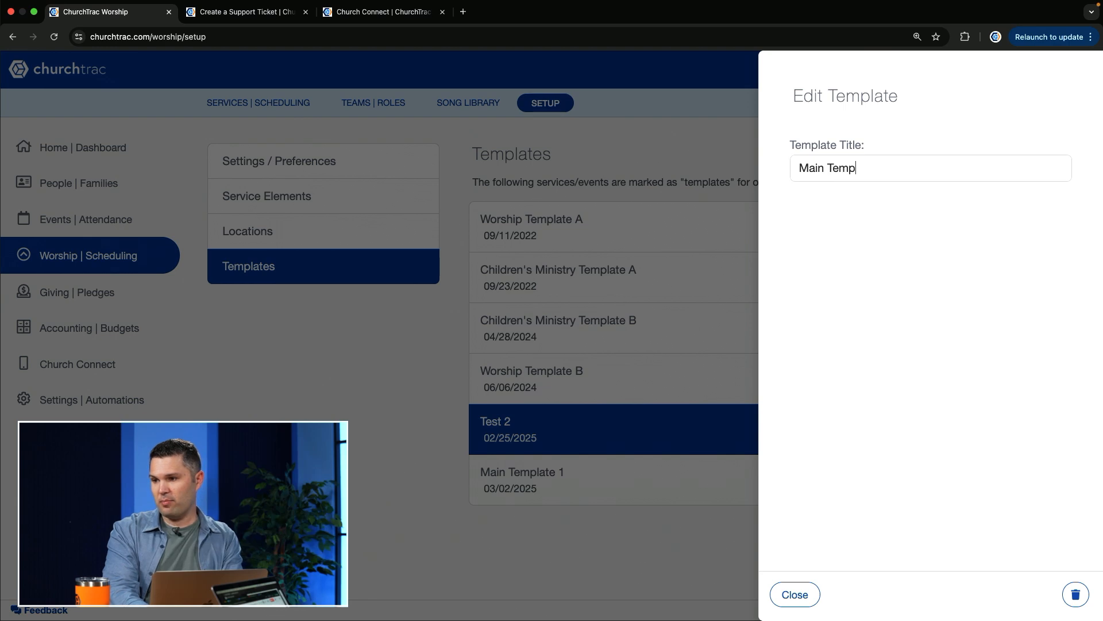
{"action": "type", "text": "late "}
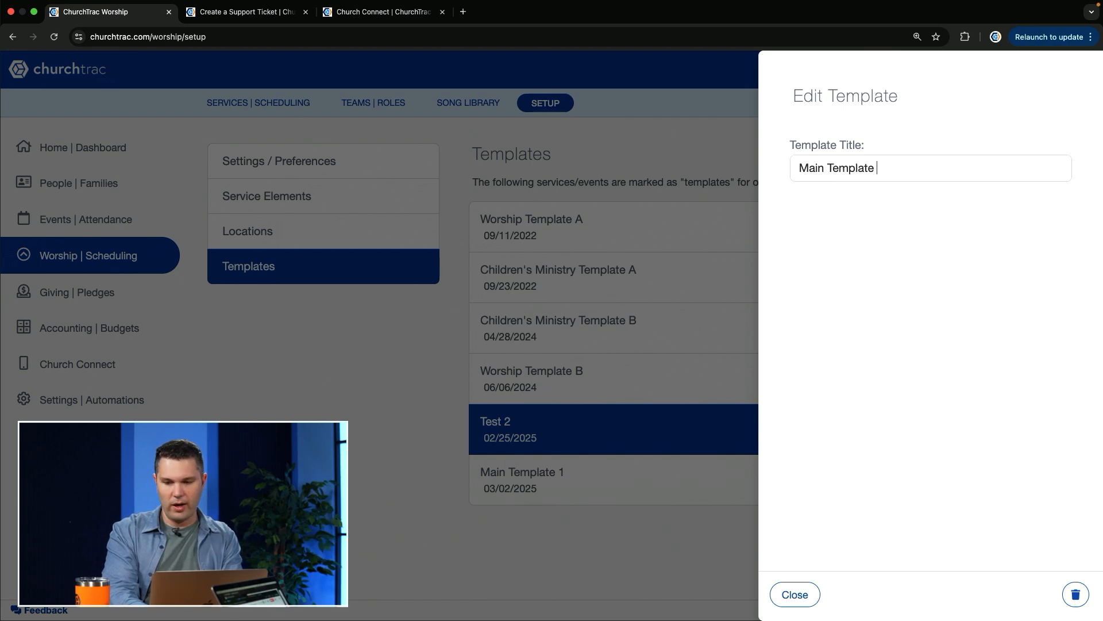
{"action": "type", "text": "1"}
{"action": "left_click", "coordinate": [801, 586]}
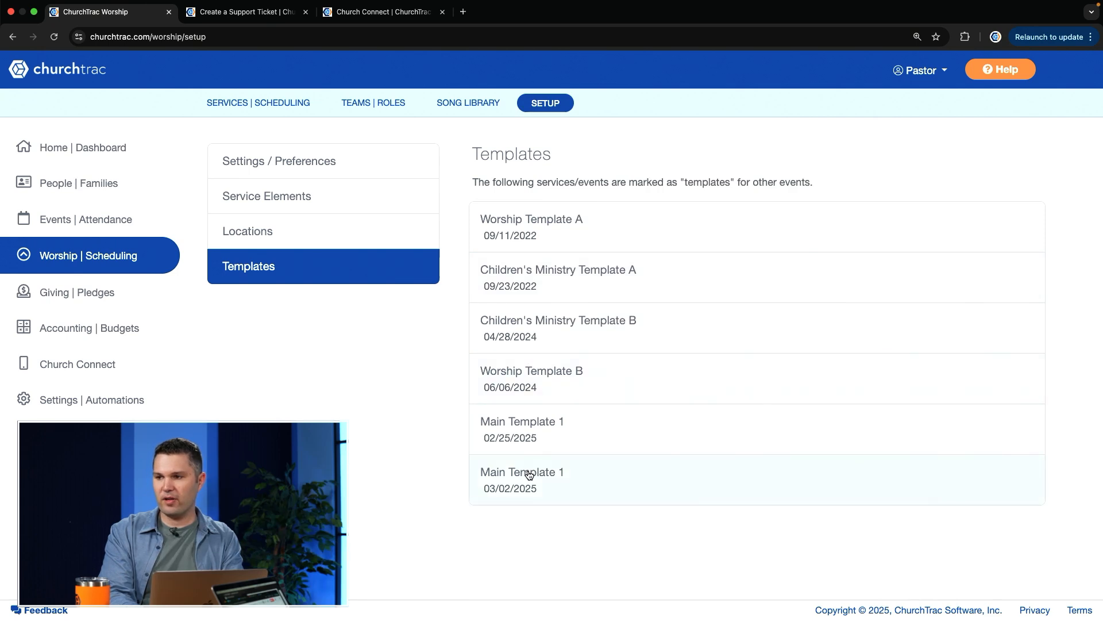
Add a new worship service titled "Main Temple 2" to the services list without using a template
{"action": "left_click", "coordinate": [264, 110]}
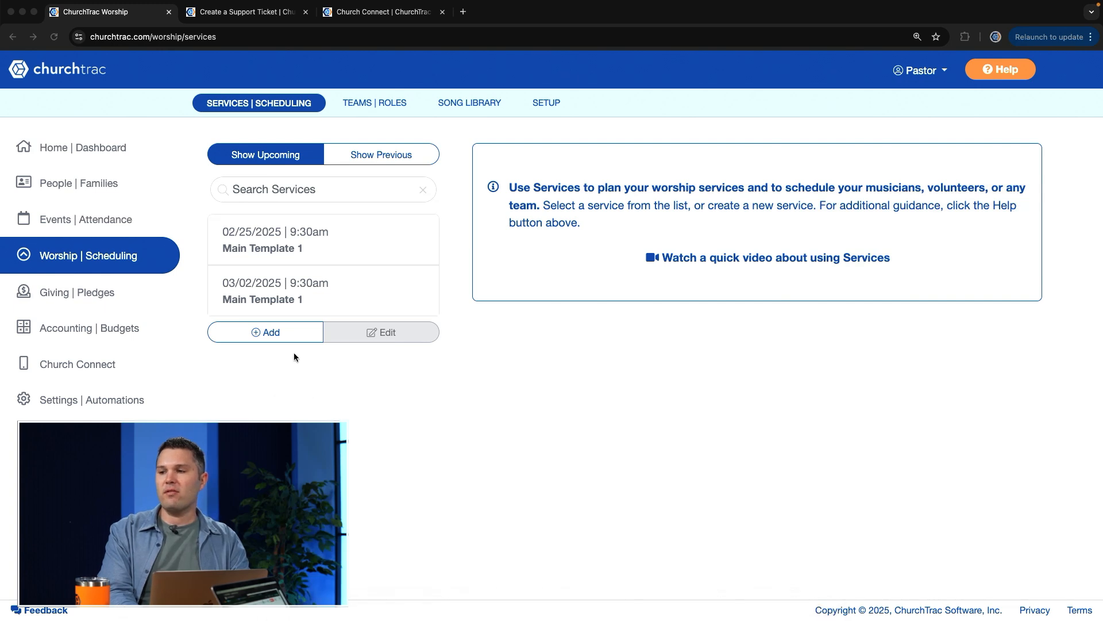
{"action": "left_click", "coordinate": [271, 339]}
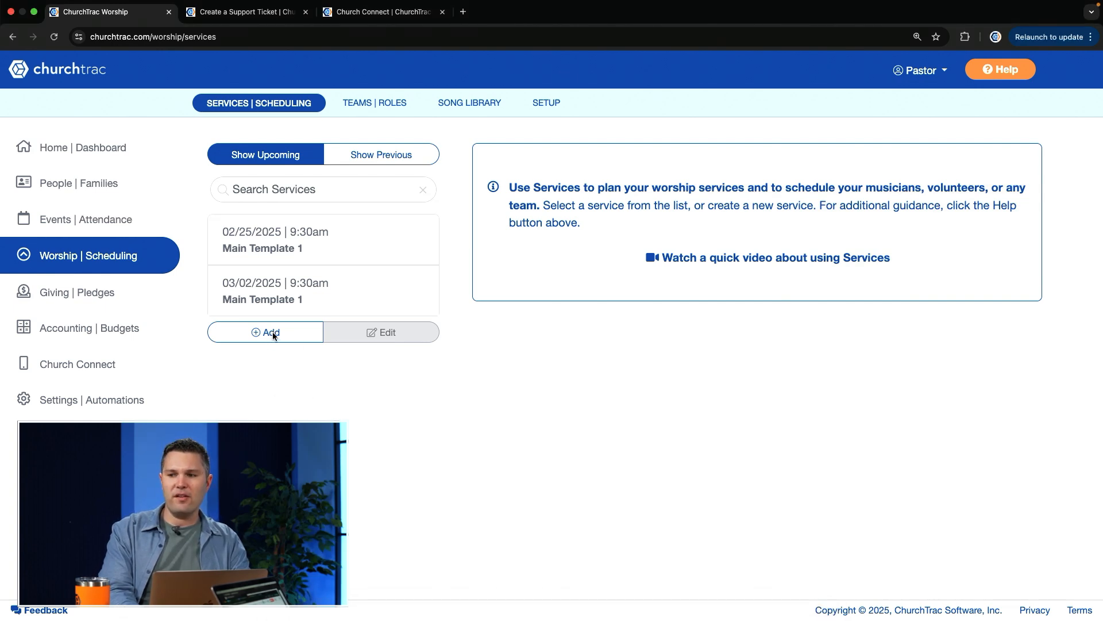
{"action": "left_click", "coordinate": [270, 338]}
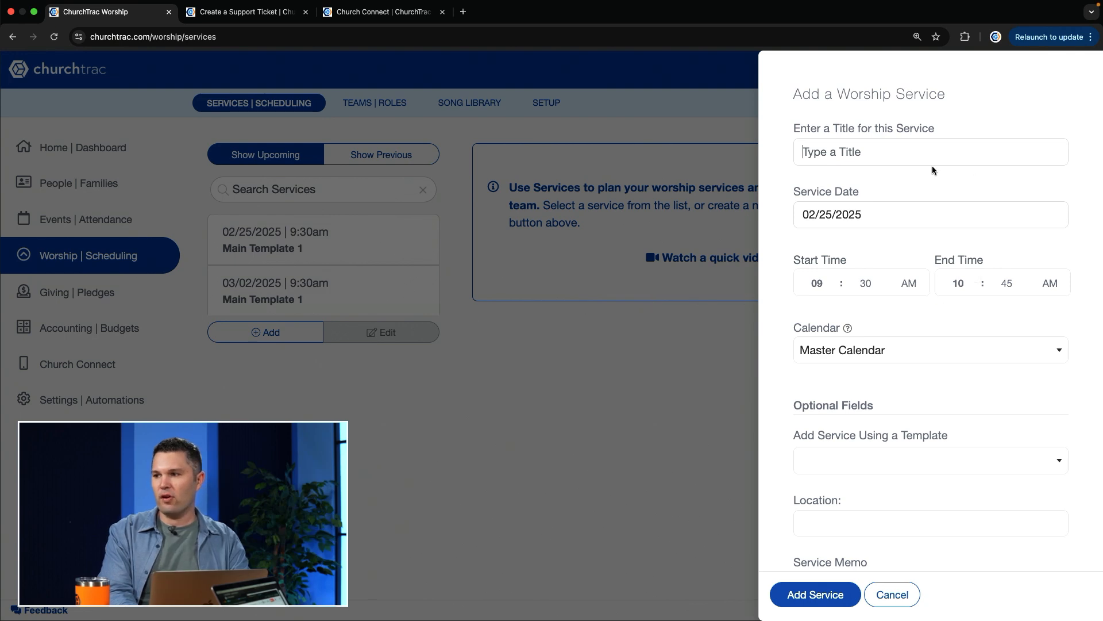
{"action": "type", "text": "Main Temple"}
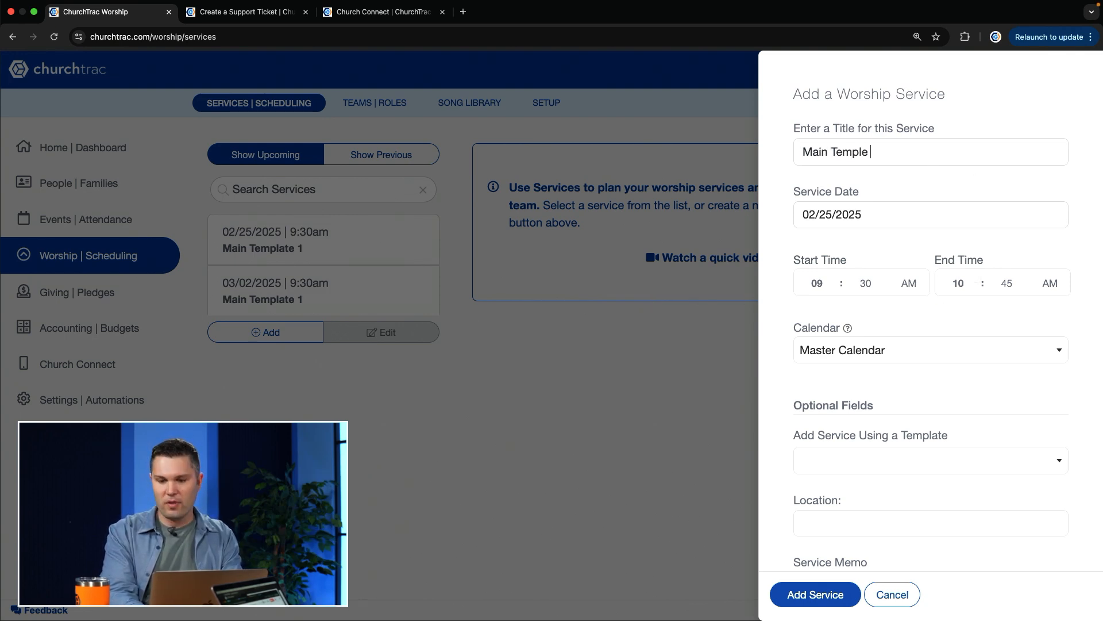
{"action": "type", "text": " 2"}
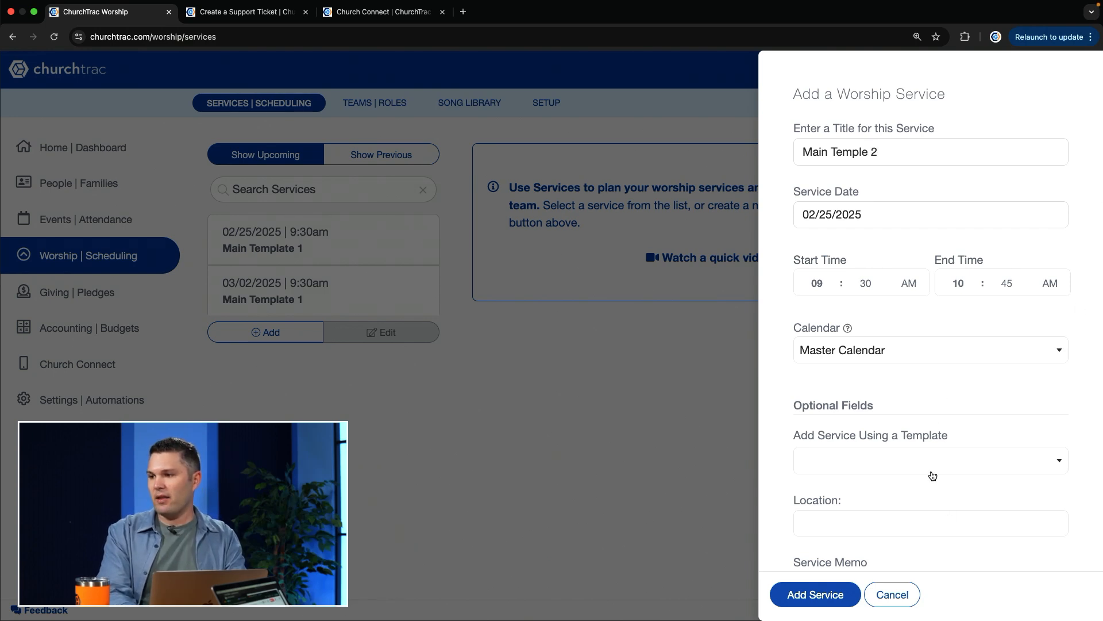
{"action": "left_click", "coordinate": [837, 598]}
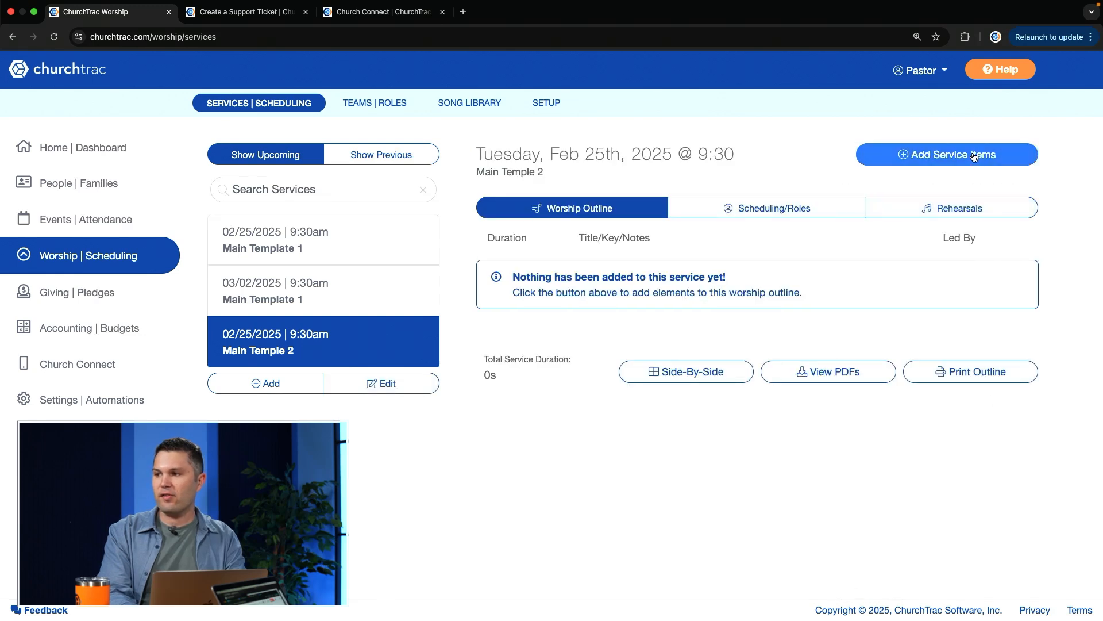
For the Main Temple 2 service's scheduling, select the Worship Leader, Keys, Vocalist, Drums, Bass Guitar, Electric Guitar and Speaker roles from the Worship Team
{"action": "left_click", "coordinate": [774, 210]}
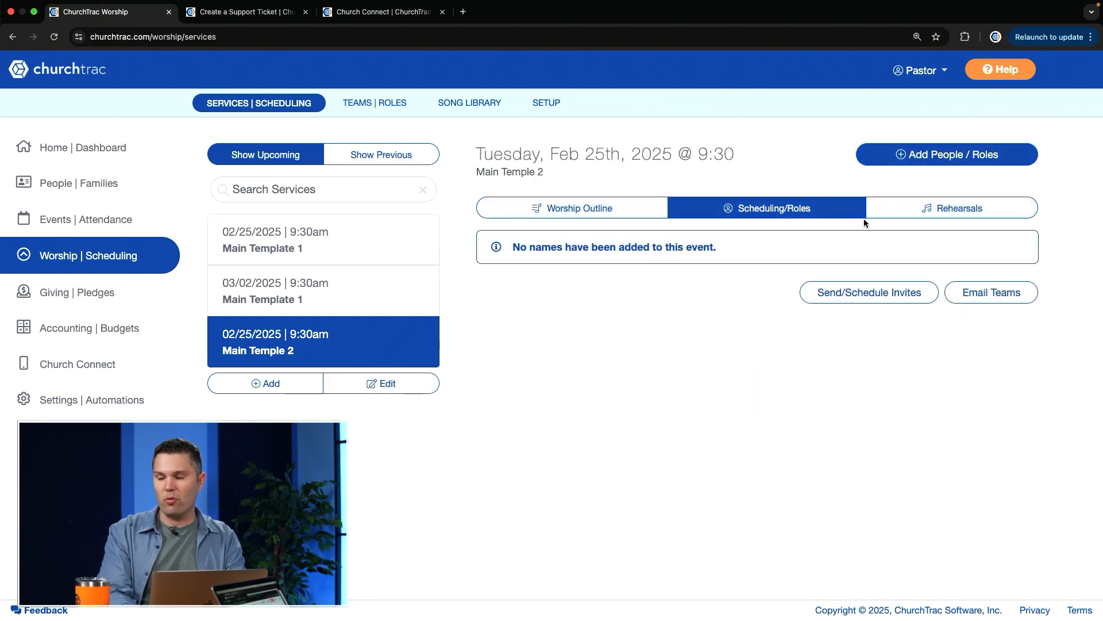
{"action": "left_click", "coordinate": [957, 156]}
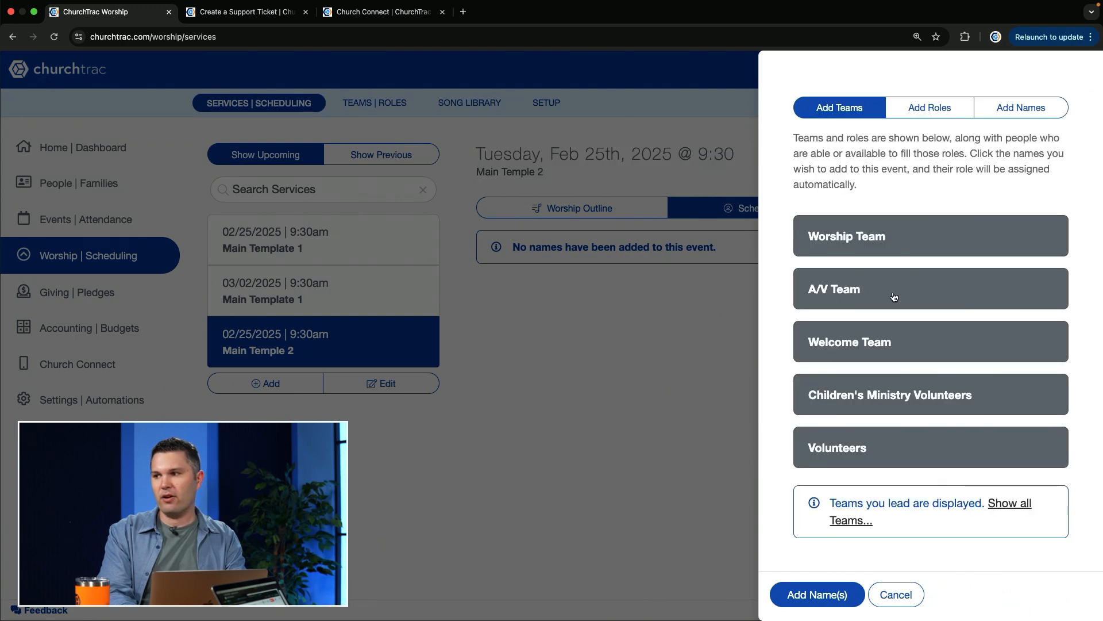
{"action": "left_click", "coordinate": [935, 116]}
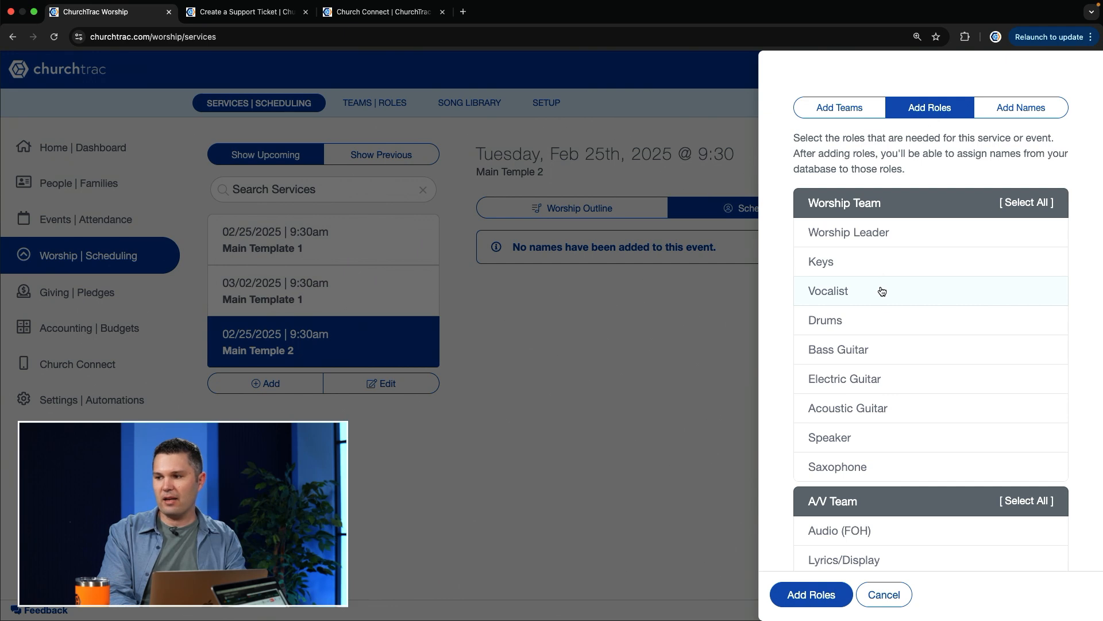
{"action": "scroll", "coordinate": [875, 379], "scroll_direction": "down", "scroll_amount": 1}
{"action": "scroll", "coordinate": [876, 379], "scroll_direction": "up", "scroll_amount": 1}
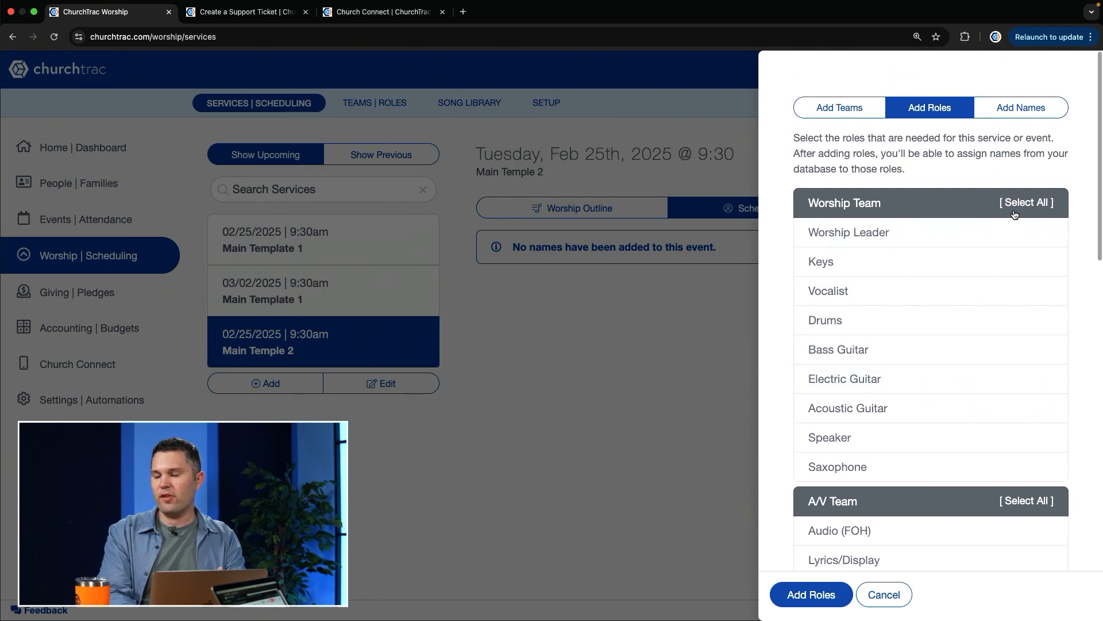
{"action": "left_click", "coordinate": [864, 238]}
{"action": "left_click", "coordinate": [868, 273]}
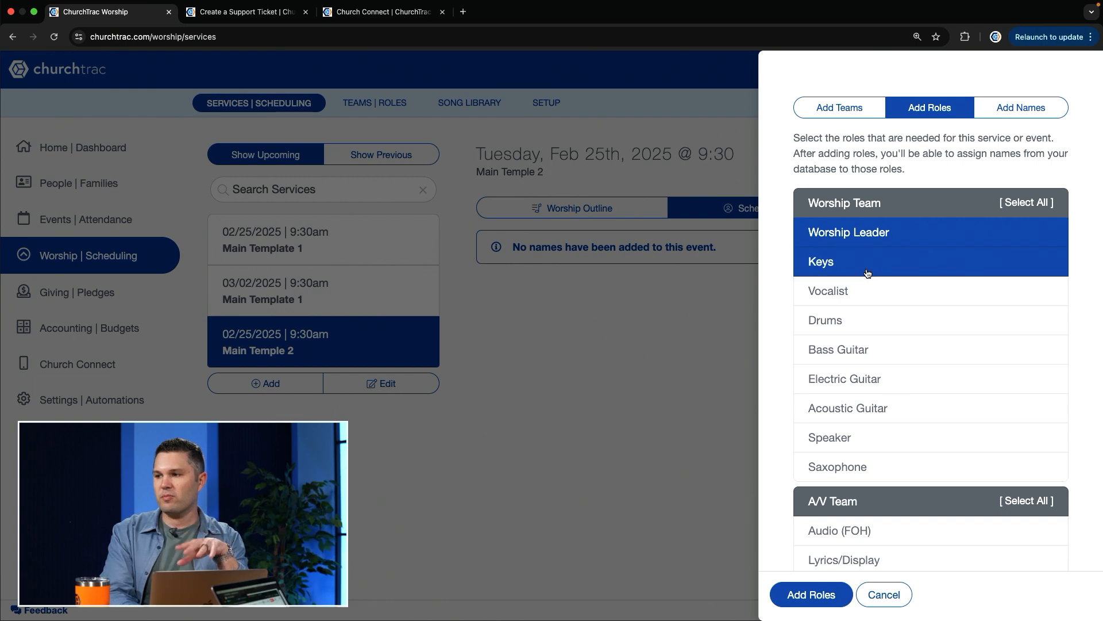
{"action": "left_click", "coordinate": [858, 291]}
{"action": "left_click", "coordinate": [857, 326]}
{"action": "left_click", "coordinate": [850, 364]}
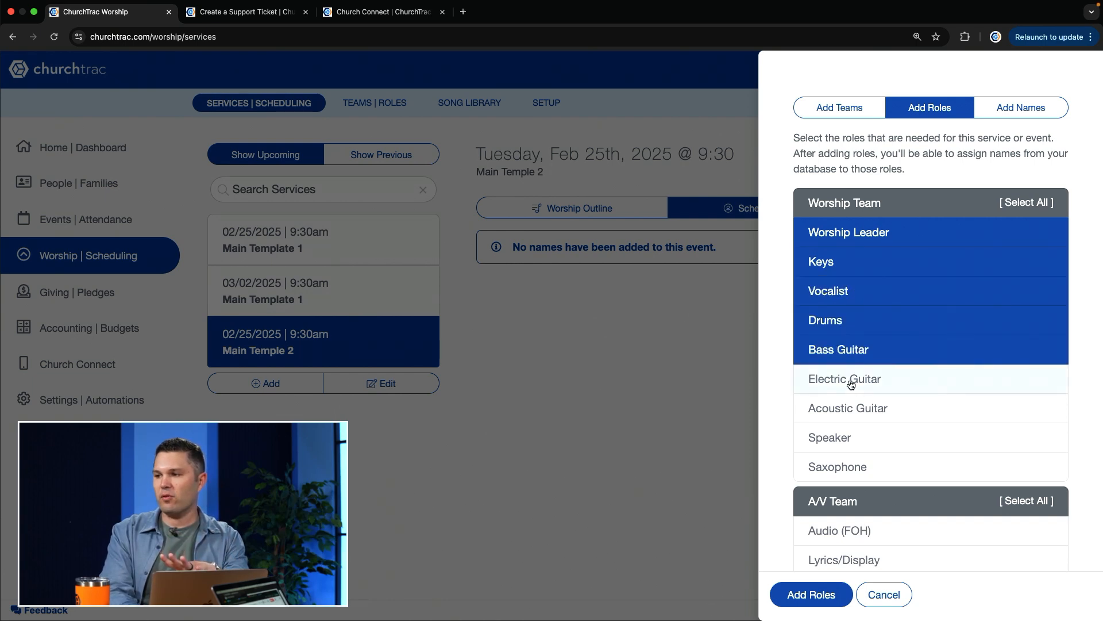
{"action": "left_click", "coordinate": [851, 385]}
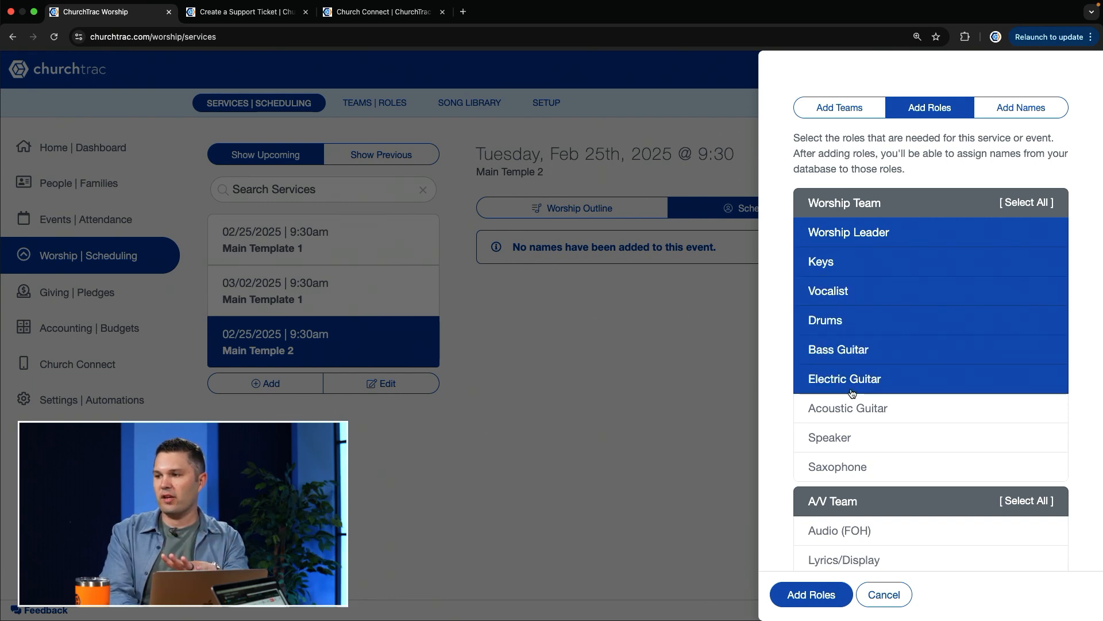
{"action": "left_click", "coordinate": [855, 441]}
Select the A/V Team's Audio (FOH), Lyrics/Display, Lighting and Livestream roles for the service
{"action": "scroll", "coordinate": [912, 441], "scroll_direction": "down", "scroll_amount": 2}
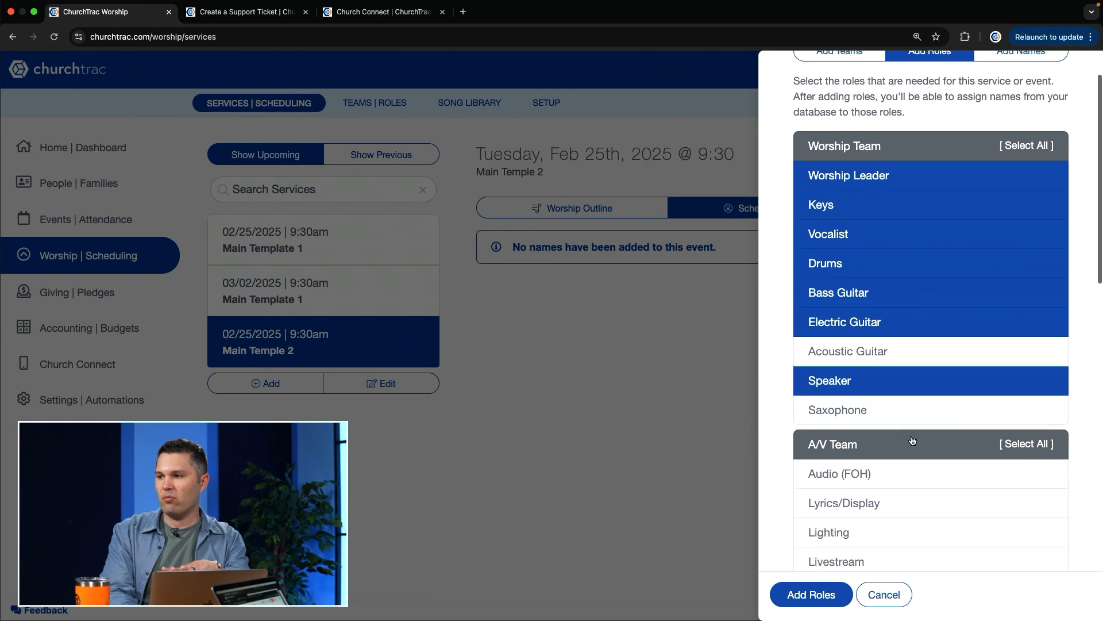
{"action": "scroll", "coordinate": [913, 441], "scroll_direction": "down", "scroll_amount": 5}
{"action": "scroll", "coordinate": [911, 375], "scroll_direction": "up", "scroll_amount": 4}
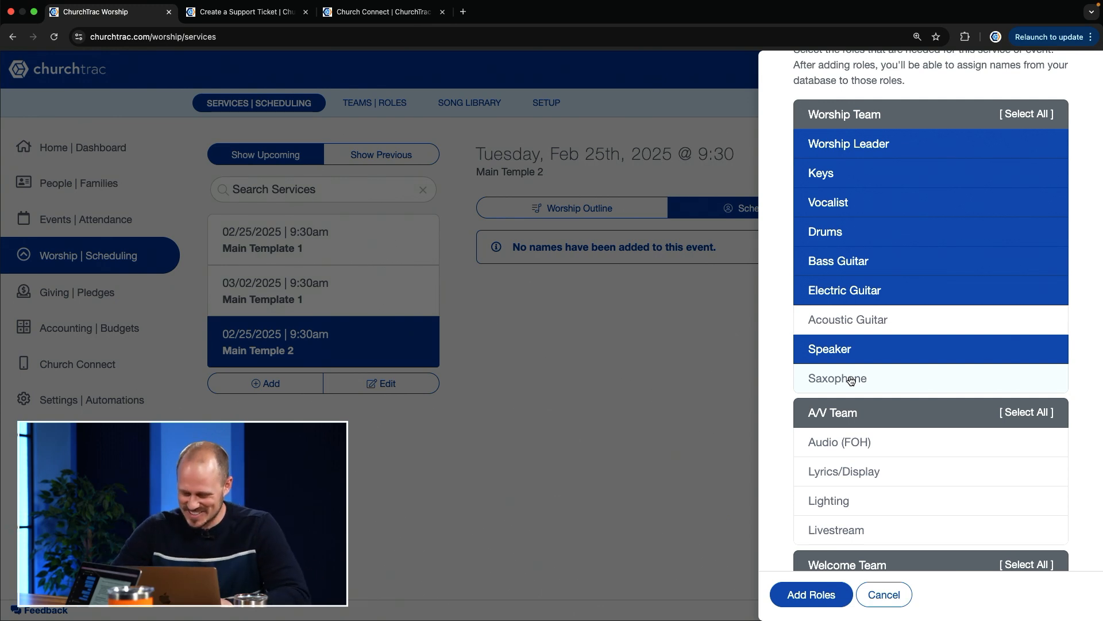
{"action": "scroll", "coordinate": [850, 377], "scroll_direction": "down", "scroll_amount": 3}
{"action": "left_click", "coordinate": [872, 293]}
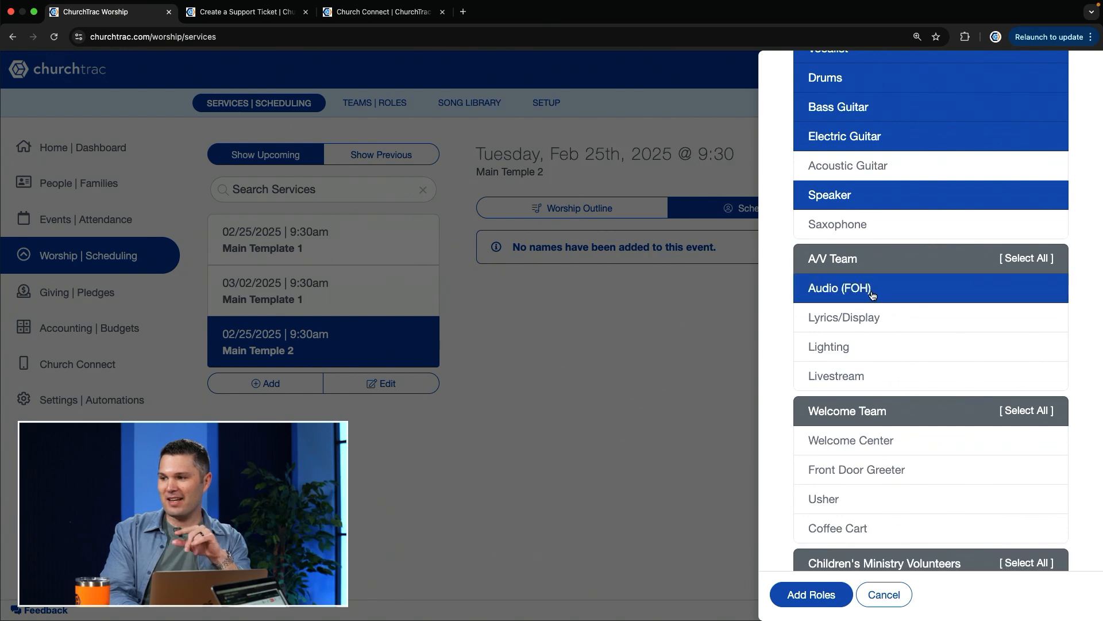
{"action": "left_click", "coordinate": [870, 332]}
{"action": "left_click", "coordinate": [862, 352]}
{"action": "left_click", "coordinate": [860, 378]}
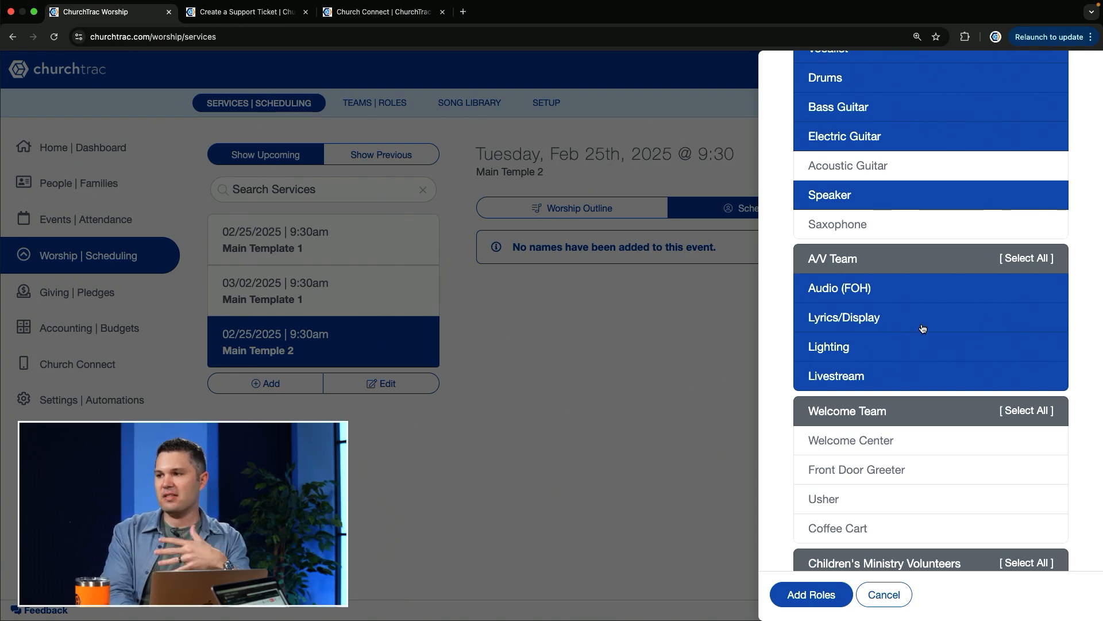
Select the Welcome Center, Front Door Greeter, Usher and Coffee Cart roles, and add all selected roles to the Main Temple 2 service
{"action": "scroll", "coordinate": [863, 410], "scroll_direction": "down", "scroll_amount": 2}
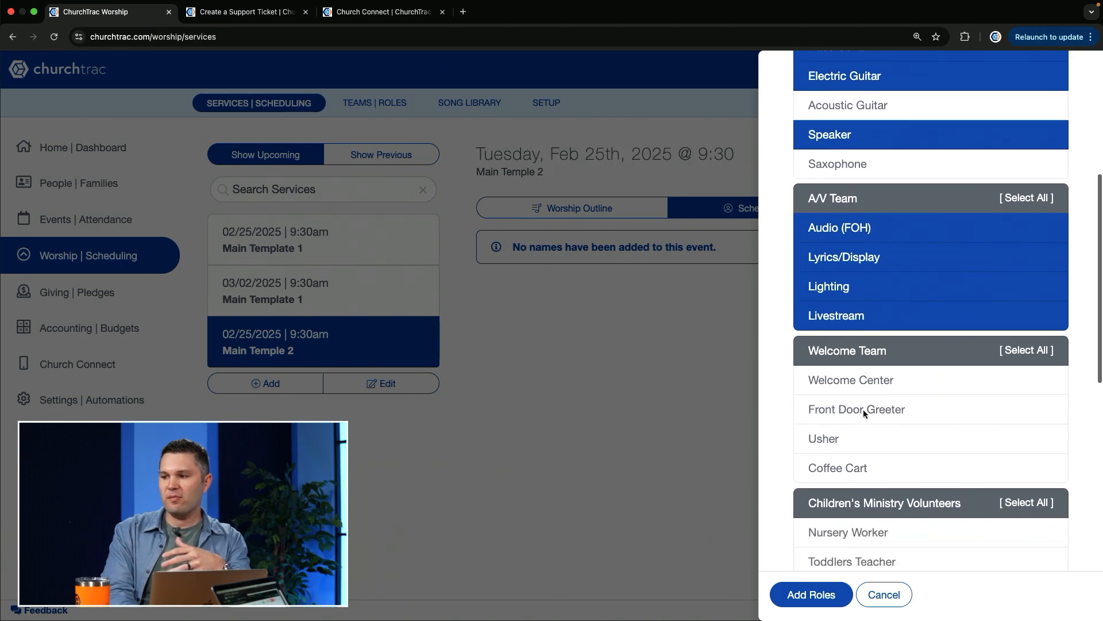
{"action": "left_click", "coordinate": [870, 382]}
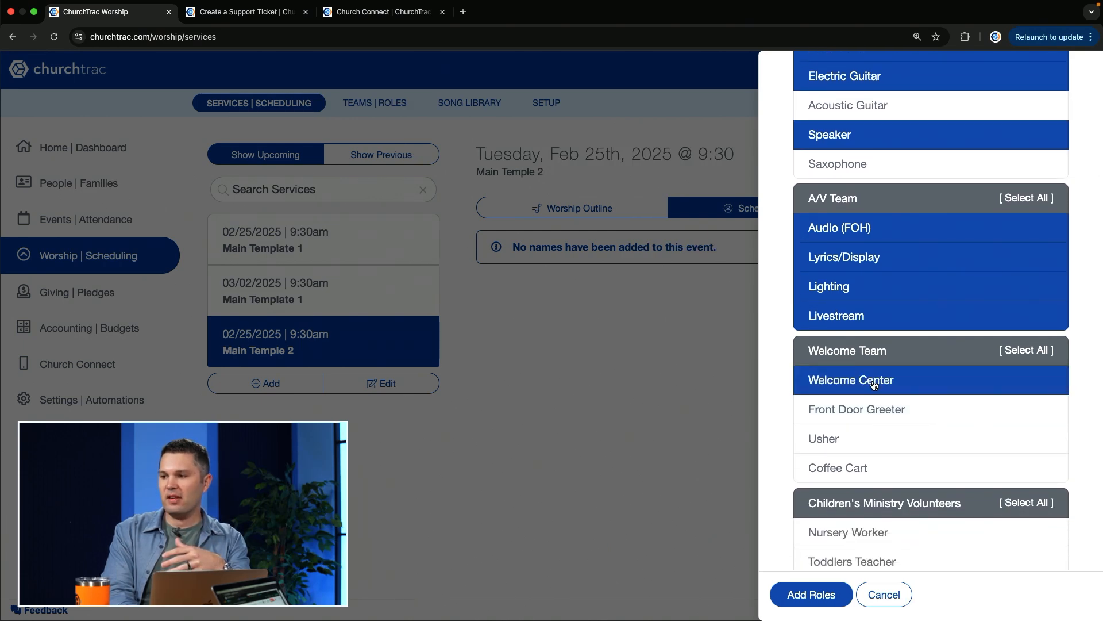
{"action": "left_click", "coordinate": [858, 412]}
{"action": "left_click", "coordinate": [840, 437]}
{"action": "left_click", "coordinate": [839, 467]}
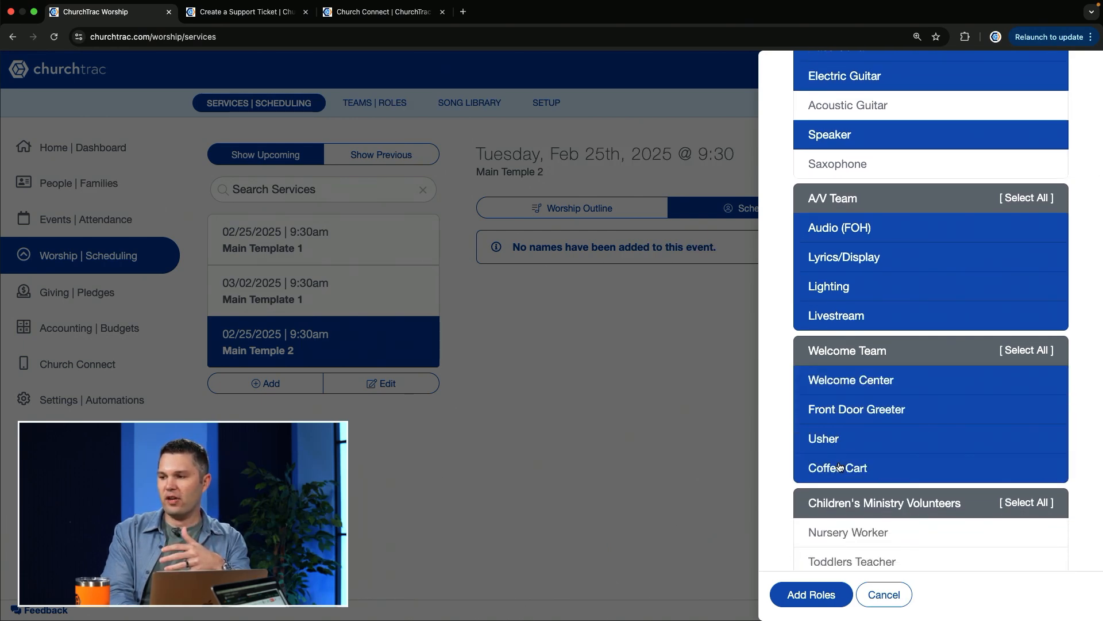
{"action": "scroll", "coordinate": [839, 466], "scroll_direction": "down", "scroll_amount": 5}
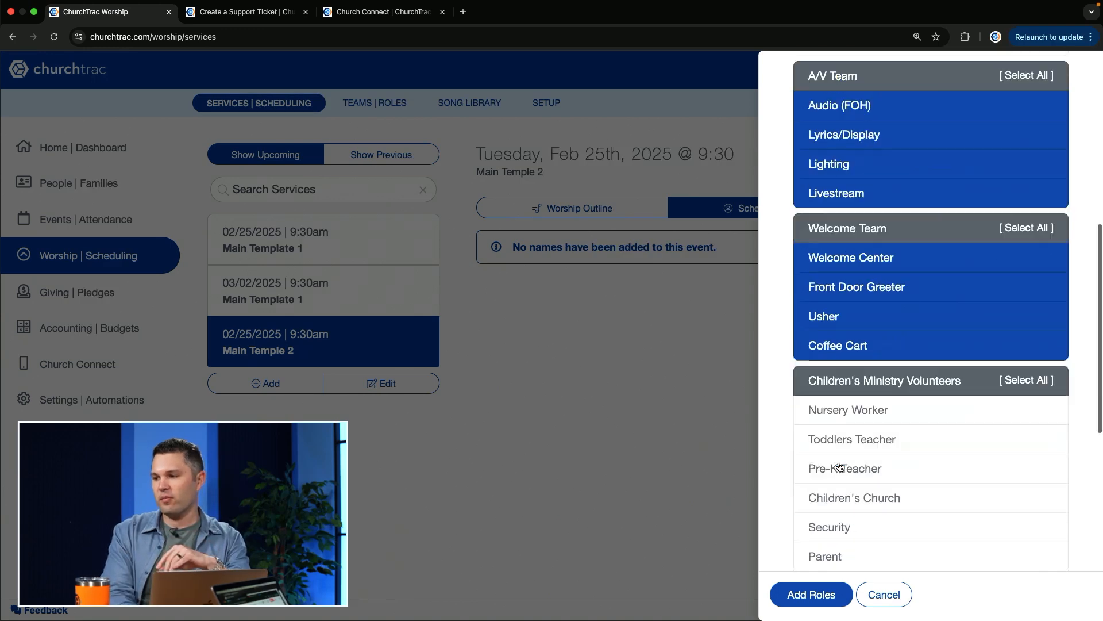
{"action": "left_click", "coordinate": [814, 596]}
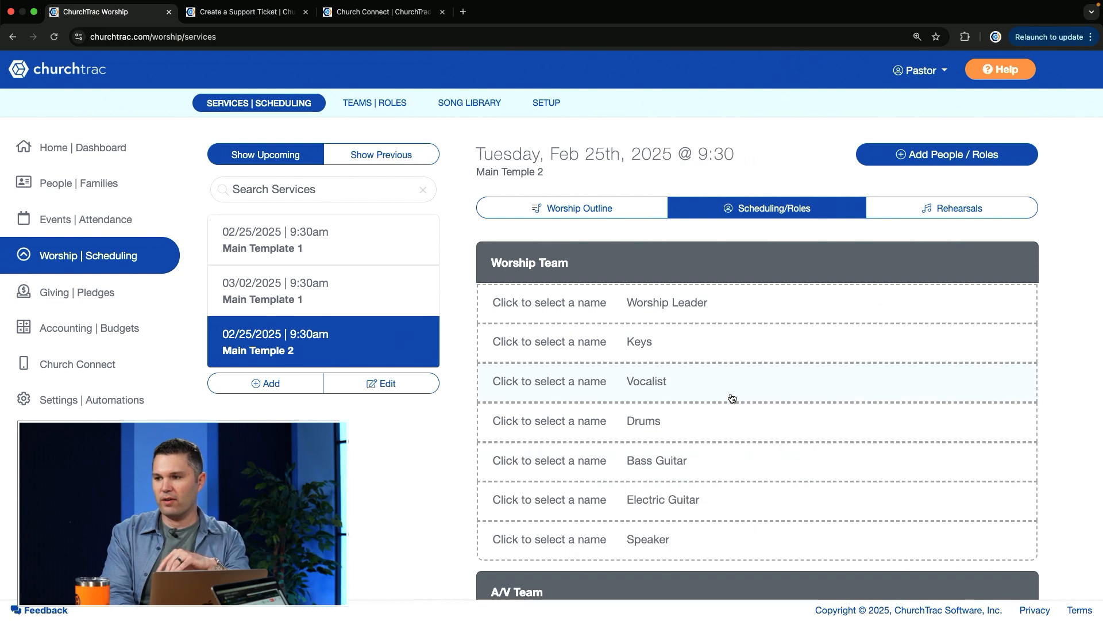
Examine the people available for the unfilled Worship Leader and Keys roles without assigning anyone
{"action": "scroll", "coordinate": [731, 397], "scroll_direction": "down", "scroll_amount": 1}
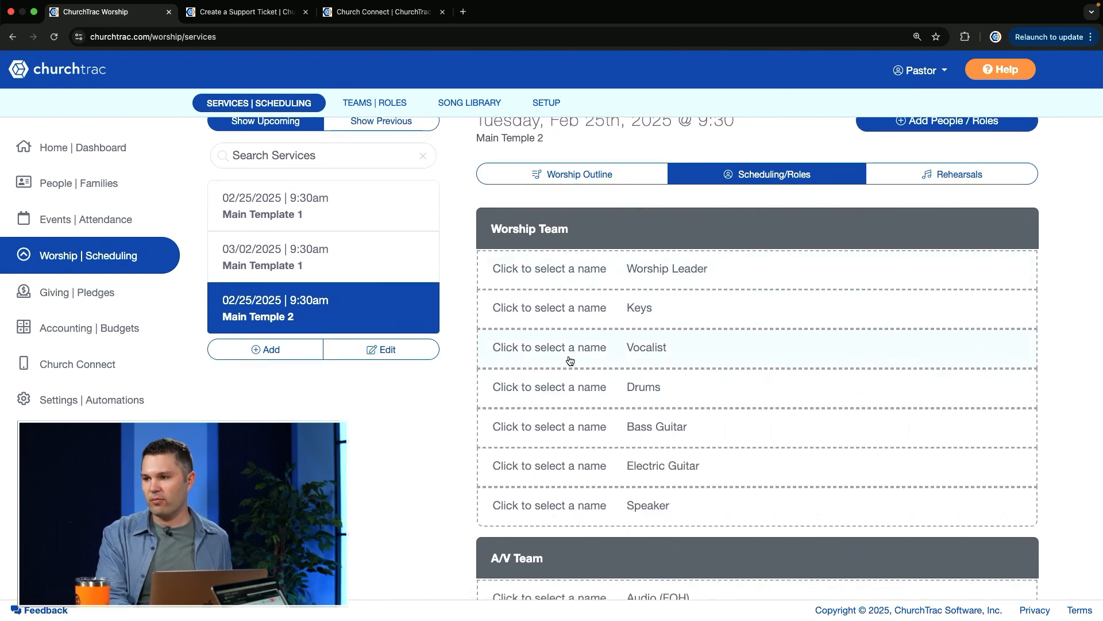
{"action": "left_click", "coordinate": [725, 284]}
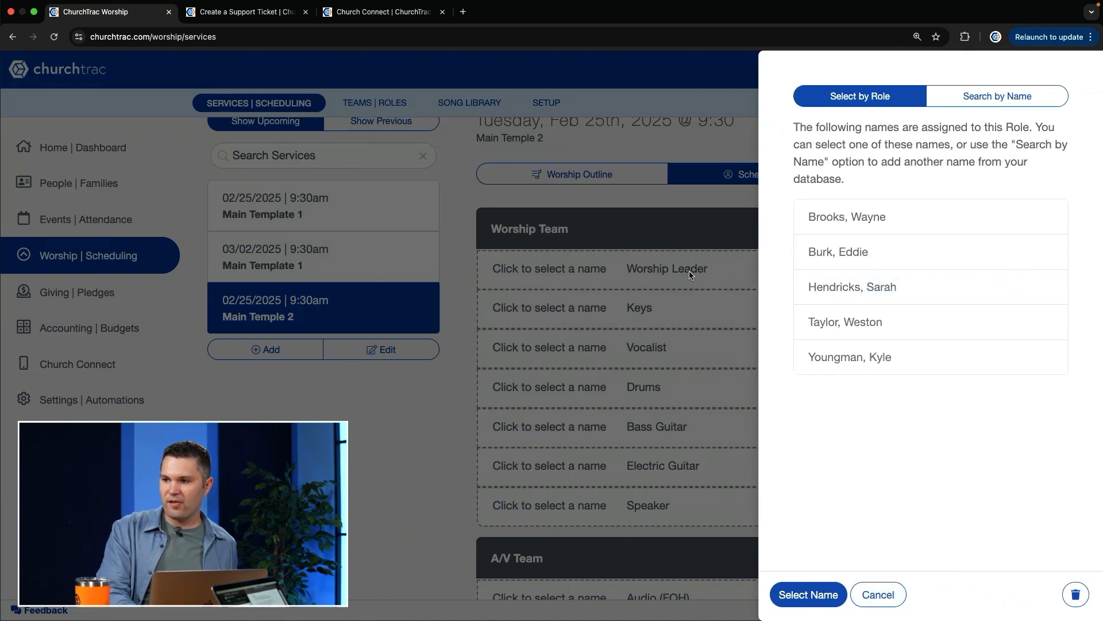
{"action": "left_click", "coordinate": [872, 592]}
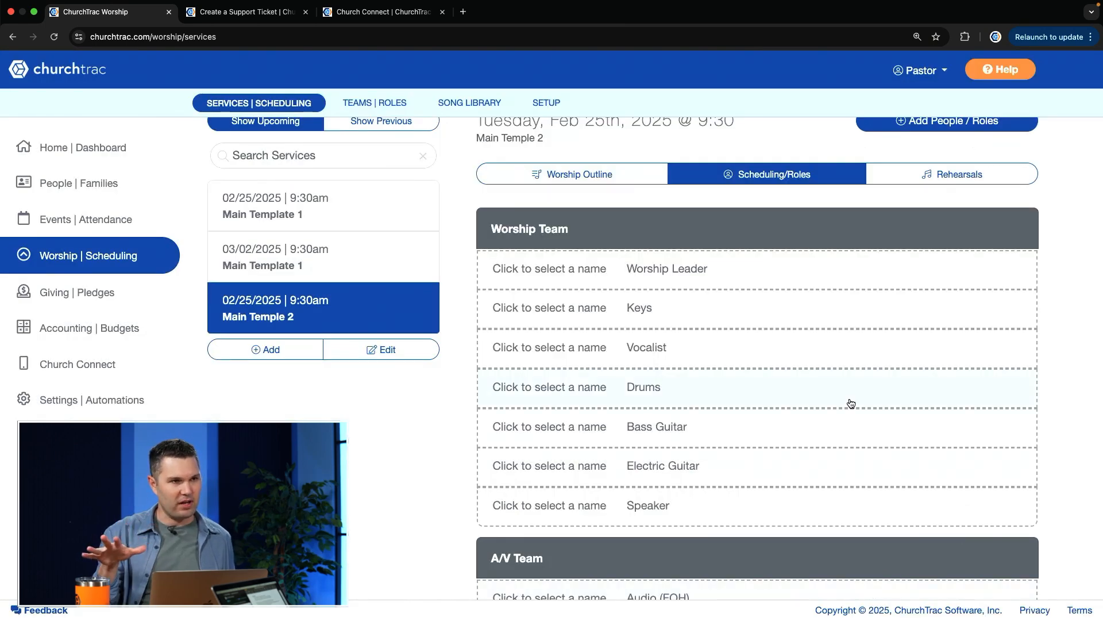
{"action": "left_click", "coordinate": [651, 306]}
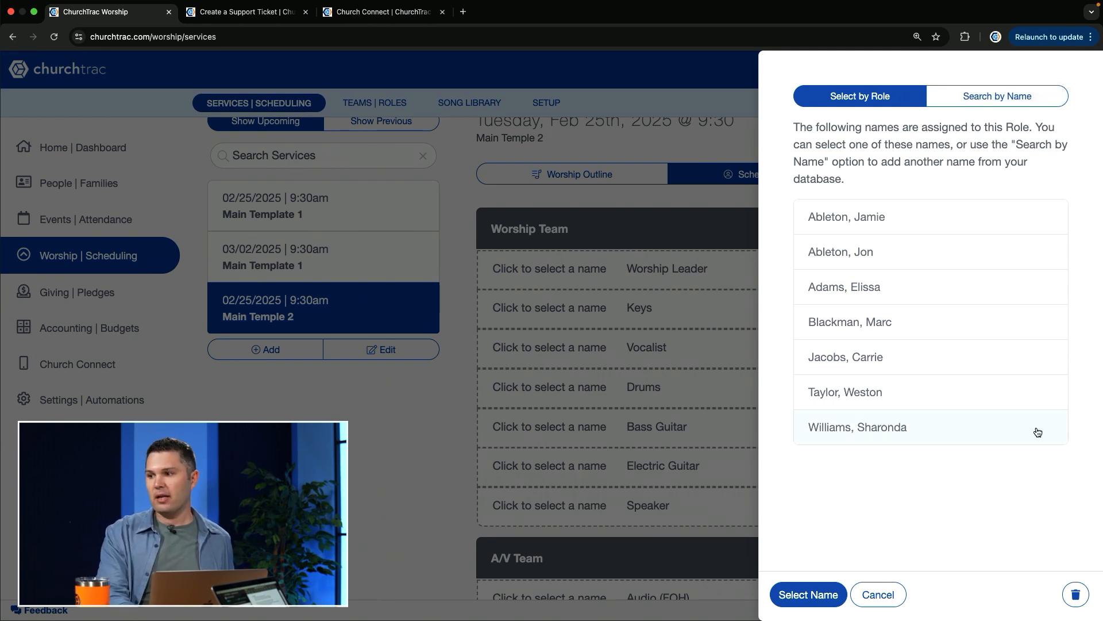
{"action": "left_click", "coordinate": [891, 596]}
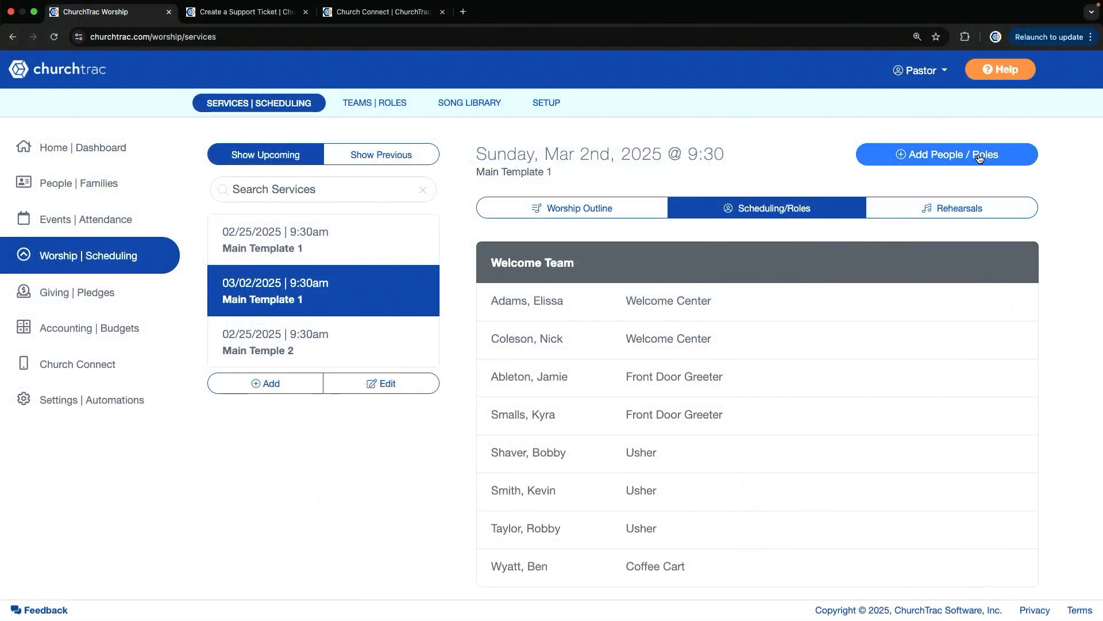
Try to add the first-listed Welcome Center volunteer again, as an individual name, to the March 2, 2025 Main Template 1 service
{"action": "left_click", "coordinate": [980, 159]}
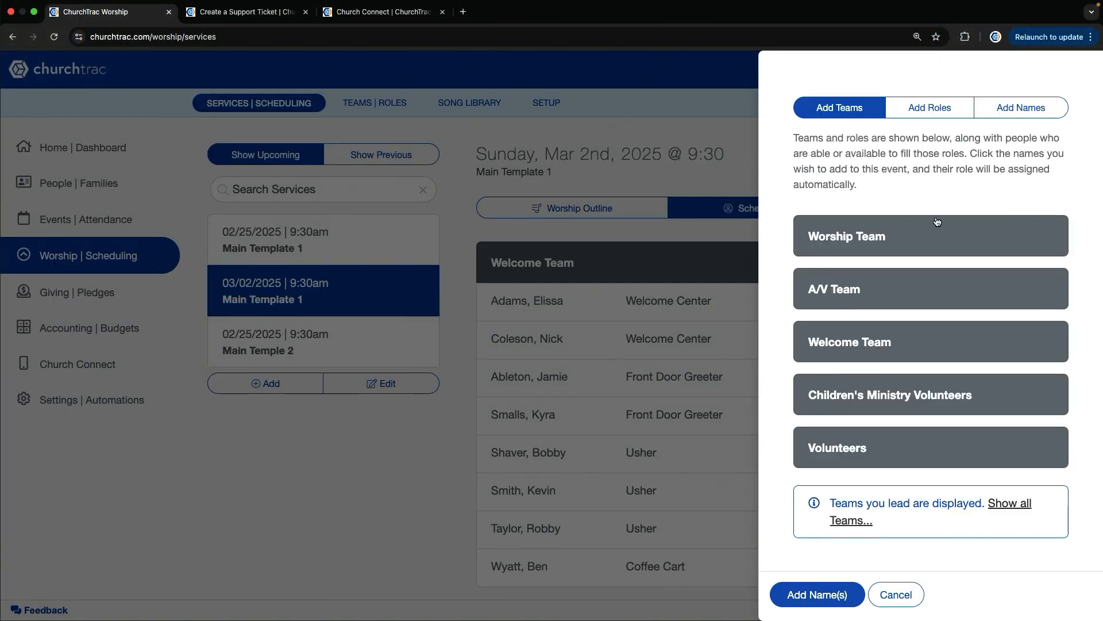
{"action": "left_click", "coordinate": [1015, 114]}
{"action": "left_click", "coordinate": [870, 217]}
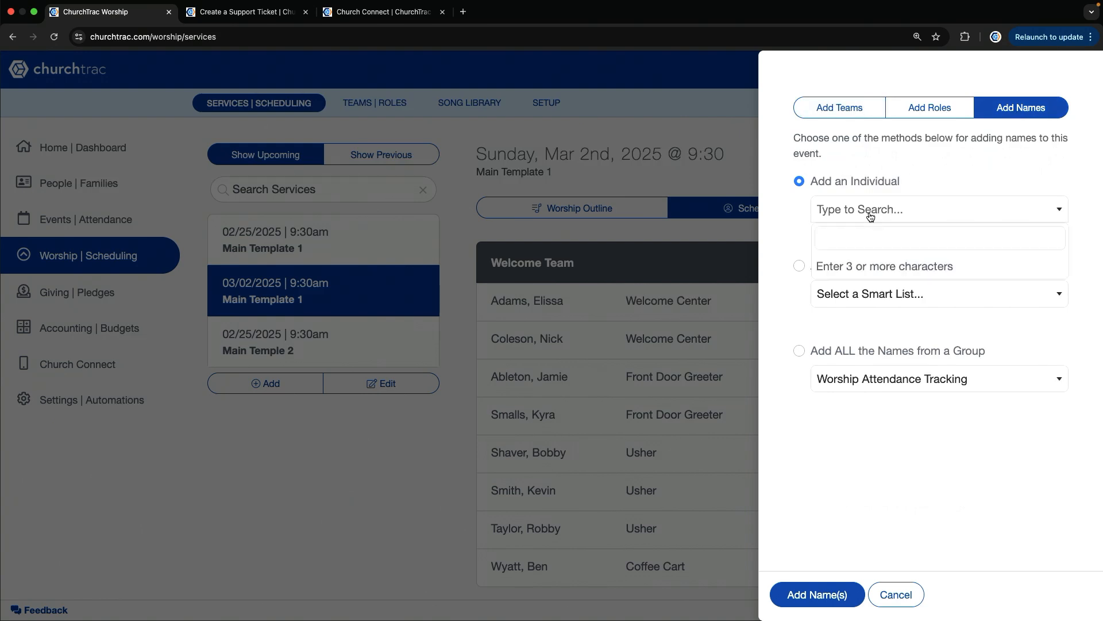
{"action": "type", "text": "ellissa"}
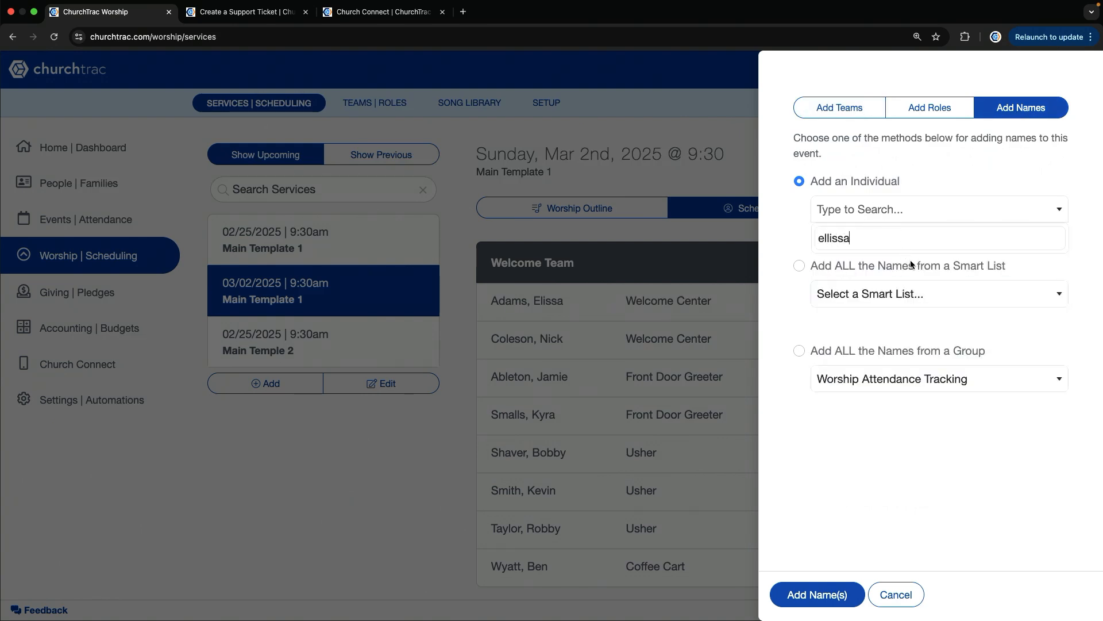
{"action": "key", "text": "BackSpace"}
{"action": "key", "text": "BackSpace"}
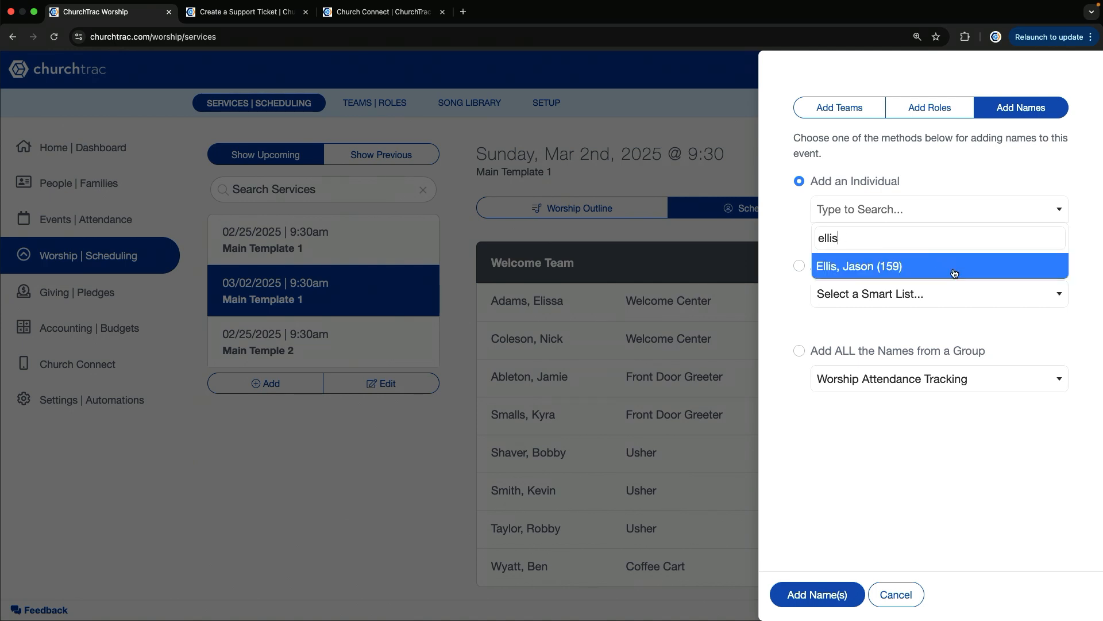
{"action": "type", "text": "s"}
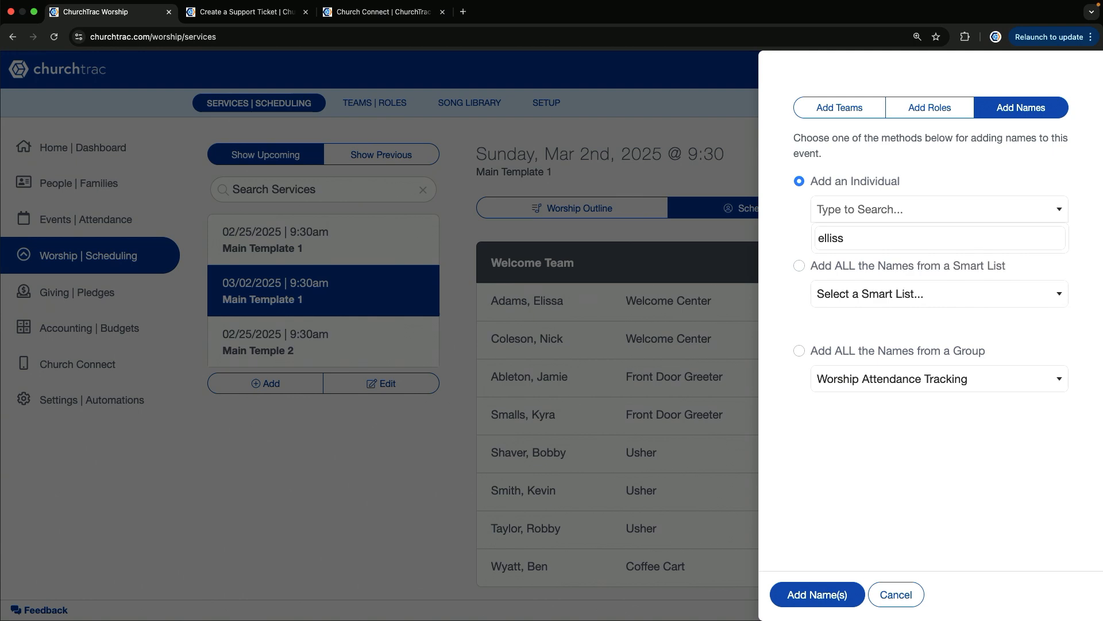
{"action": "key", "text": "BackSpace"}
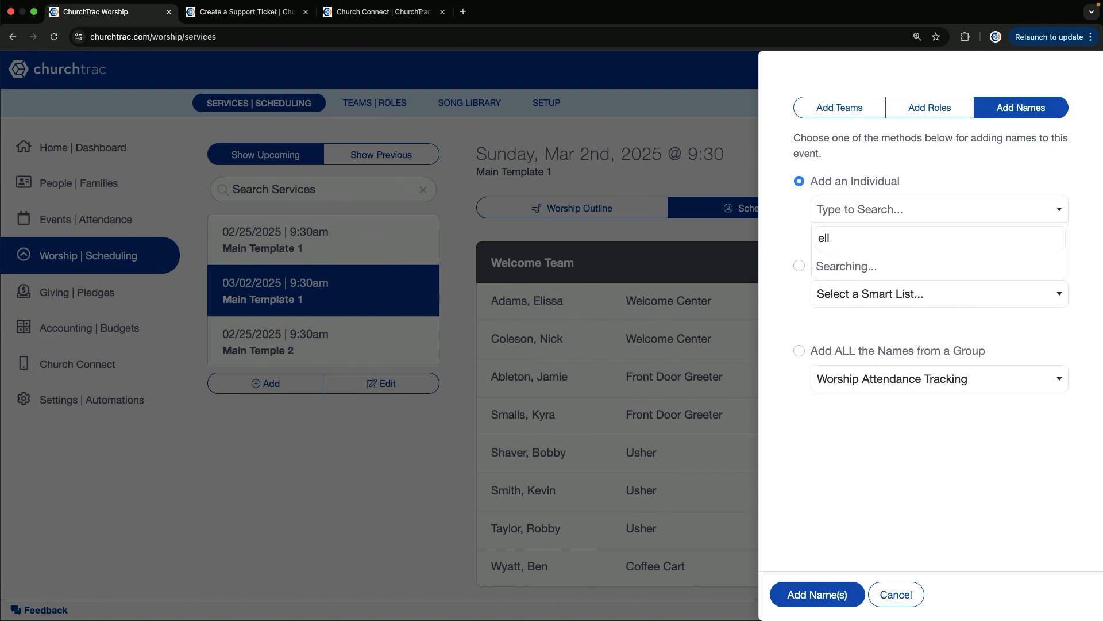
{"action": "key", "text": "BackSpace"}
{"action": "type", "text": "iss"}
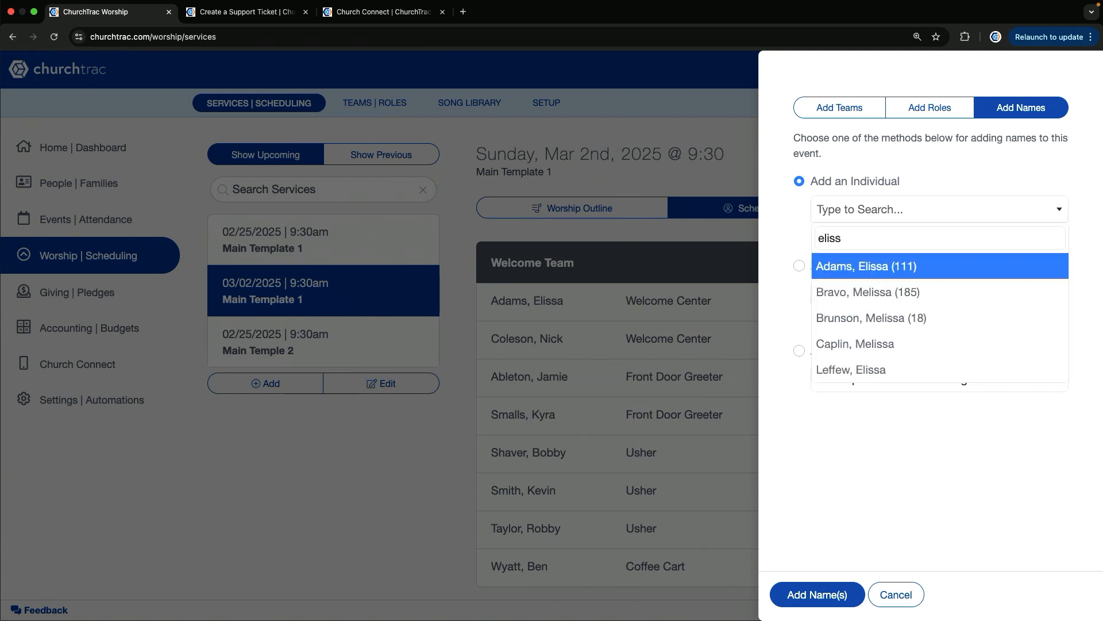
{"action": "left_click", "coordinate": [951, 271]}
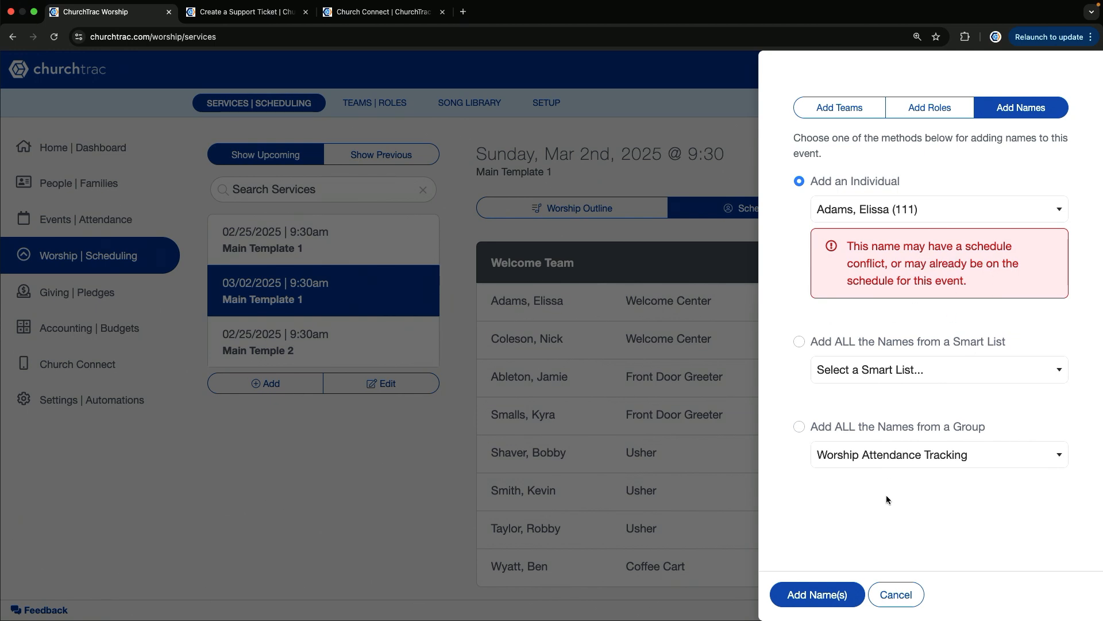
{"action": "left_click", "coordinate": [817, 604]}
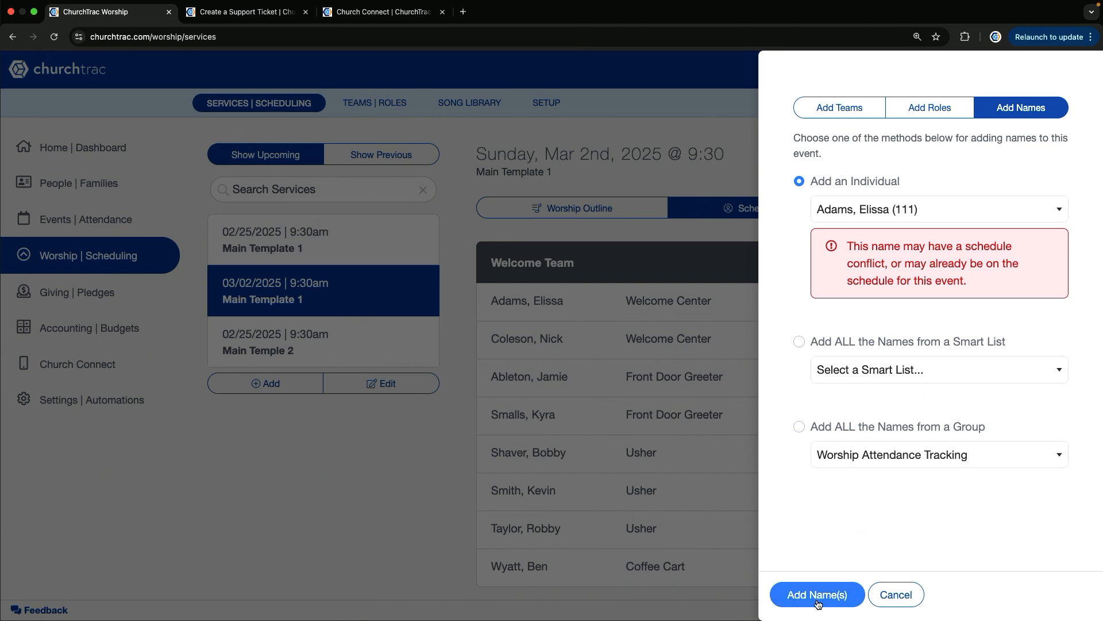
{"action": "scroll", "coordinate": [880, 359], "scroll_direction": "down", "scroll_amount": 2}
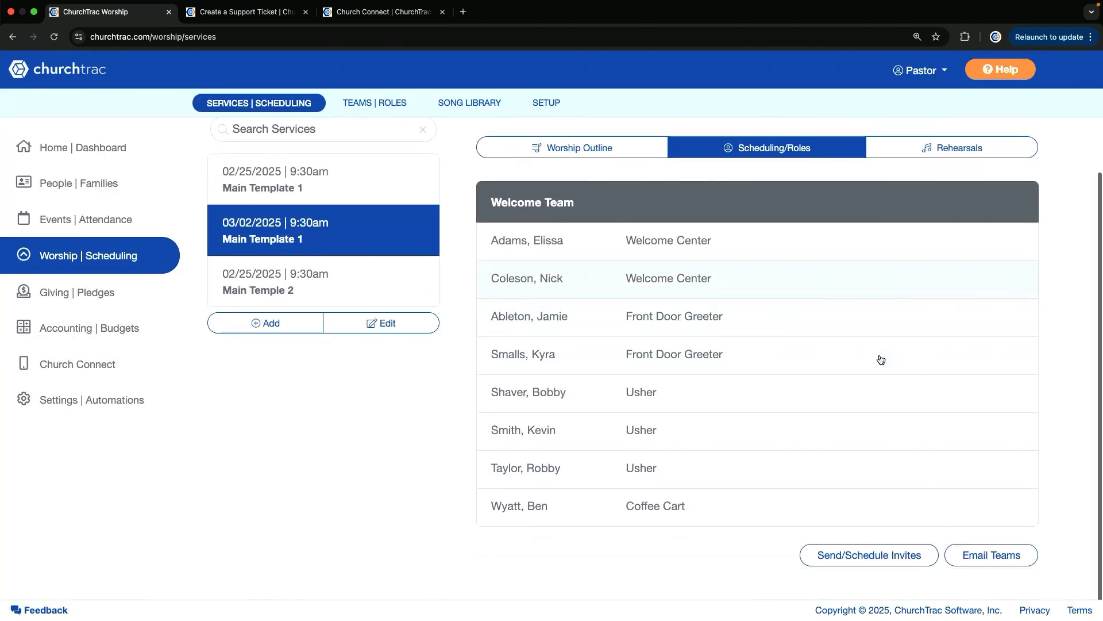
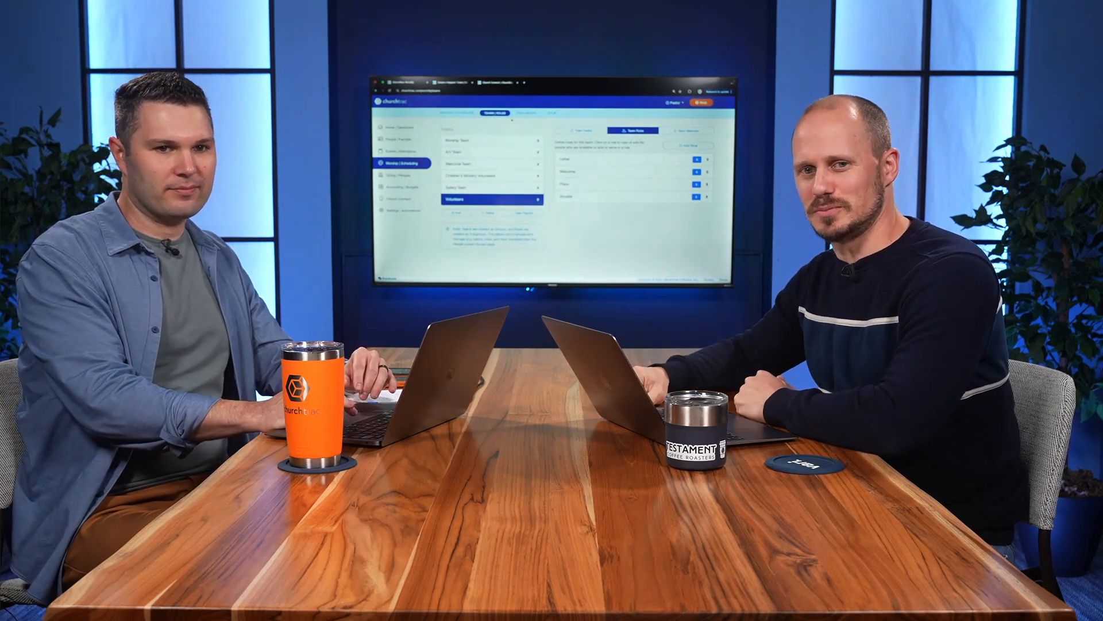
Preview a reminder message 1 day before the event in the March 2, 2025 service's invite options, without sending any invites
{"action": "left_click", "coordinate": [457, 113]}
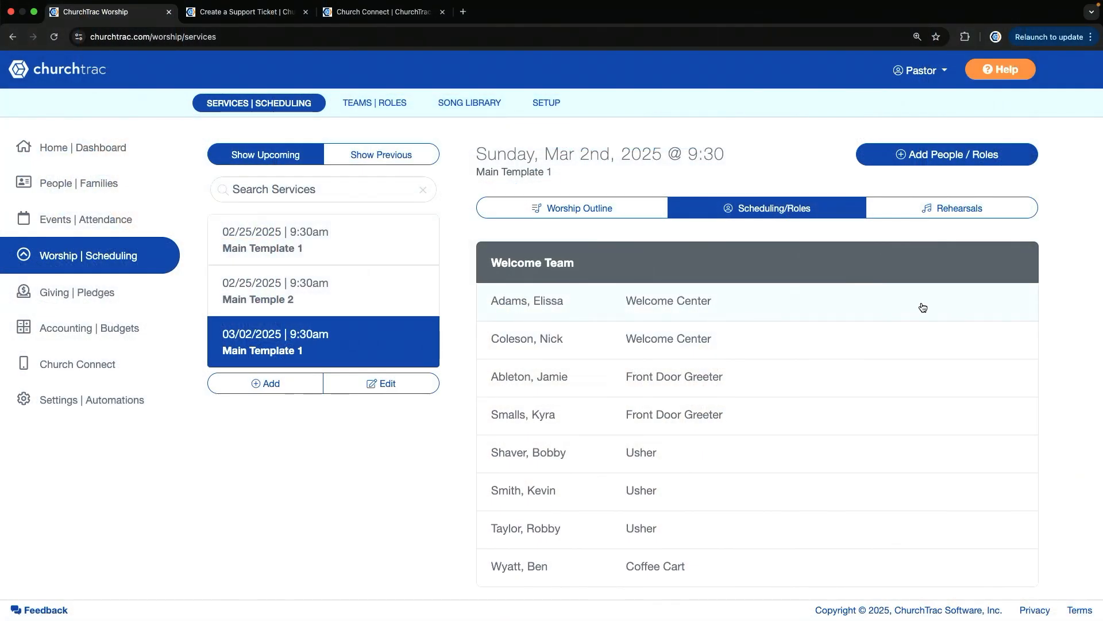
{"action": "scroll", "coordinate": [920, 305], "scroll_direction": "down", "scroll_amount": 2}
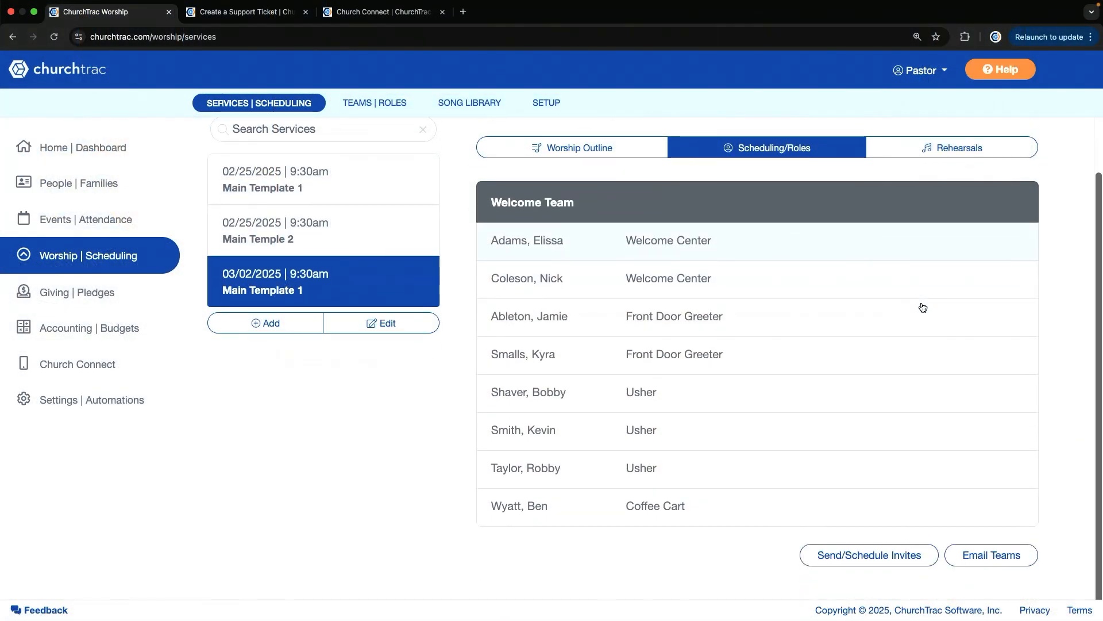
{"action": "left_click", "coordinate": [906, 556]}
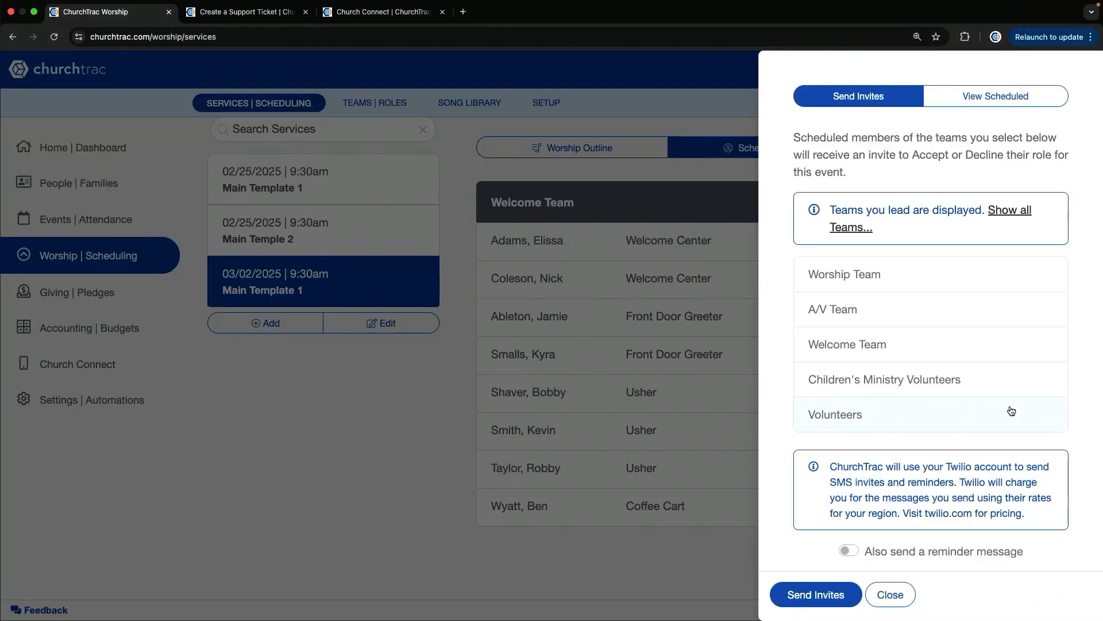
{"action": "scroll", "coordinate": [1009, 413], "scroll_direction": "down", "scroll_amount": 3}
{"action": "left_click", "coordinate": [848, 463]}
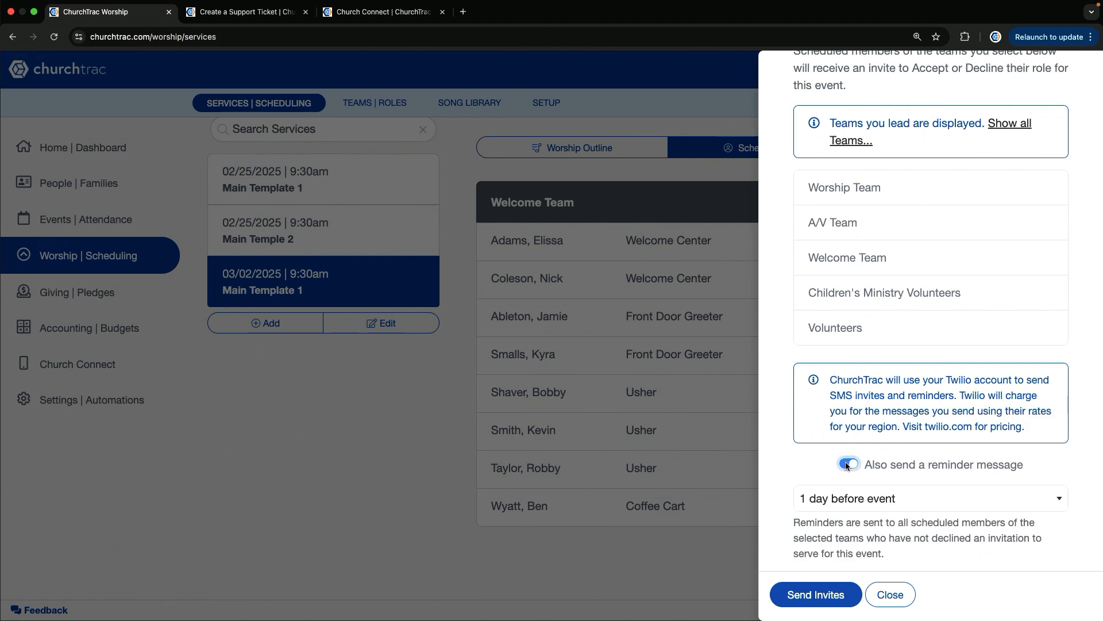
{"action": "left_click", "coordinate": [849, 501]}
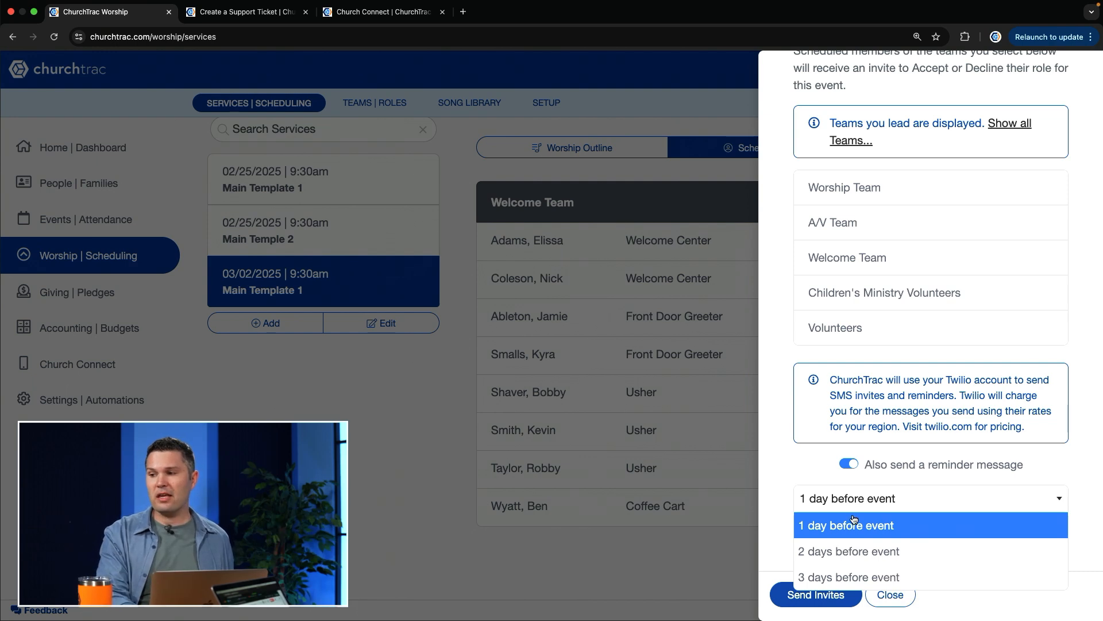
{"action": "left_click", "coordinate": [853, 526]}
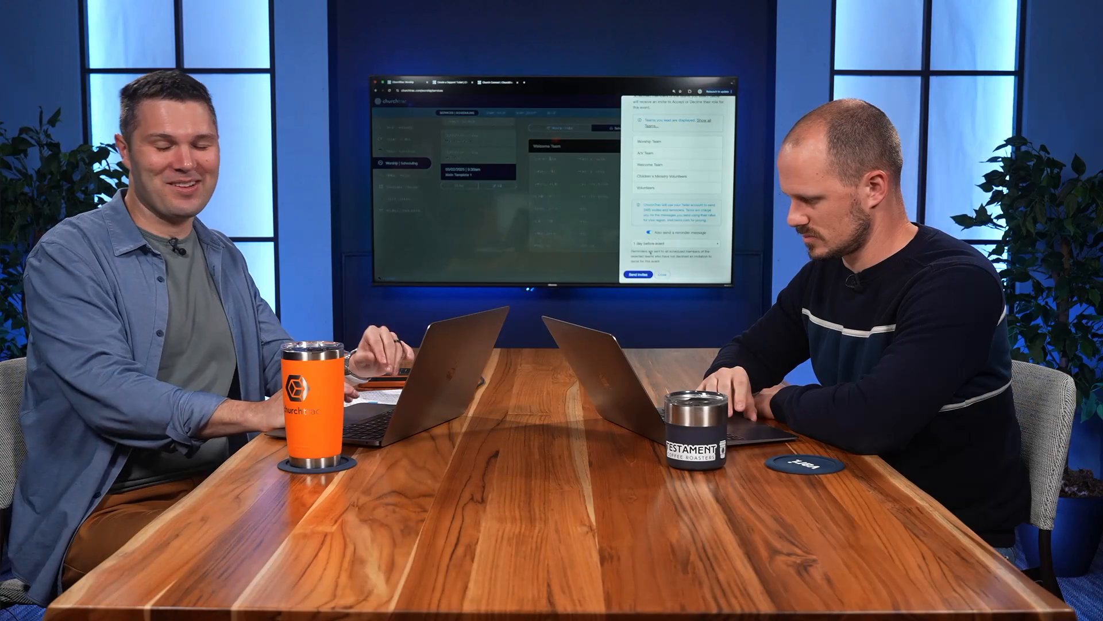
{"action": "left_click", "coordinate": [662, 274]}
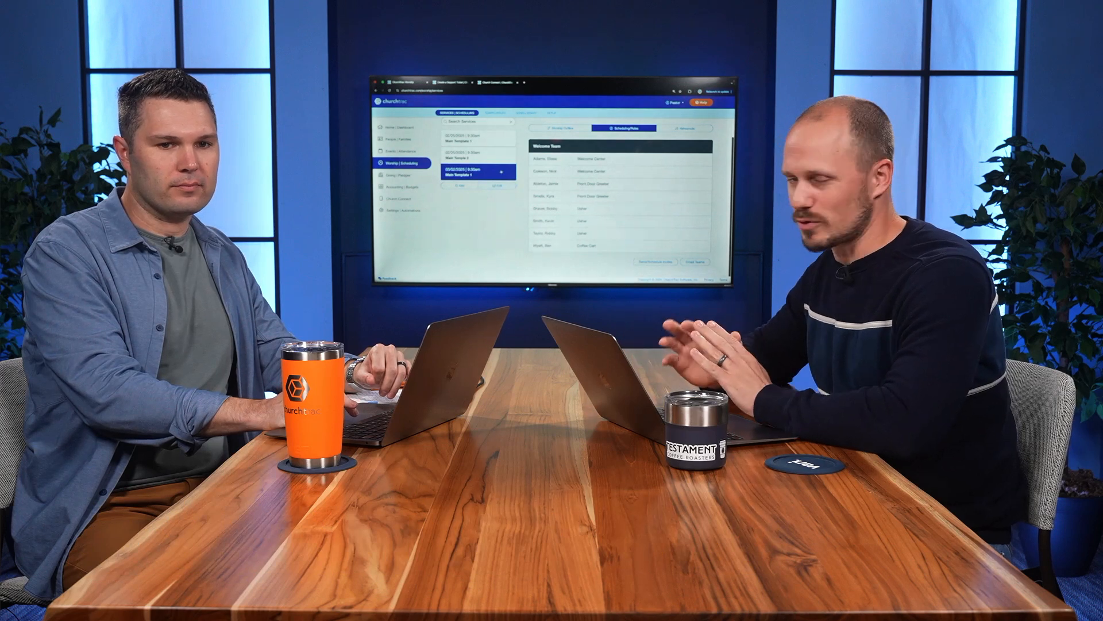
Delete the March 2, 2025 Main Template 1 service, confirming with YES
{"action": "left_click", "coordinate": [498, 186]}
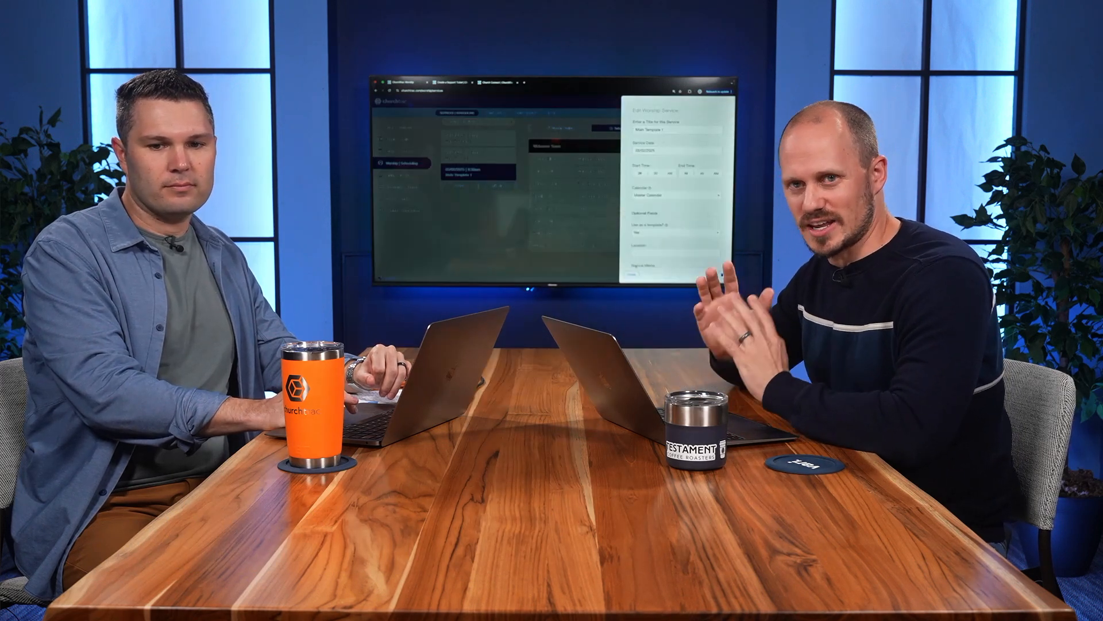
{"action": "left_click", "coordinate": [722, 274]}
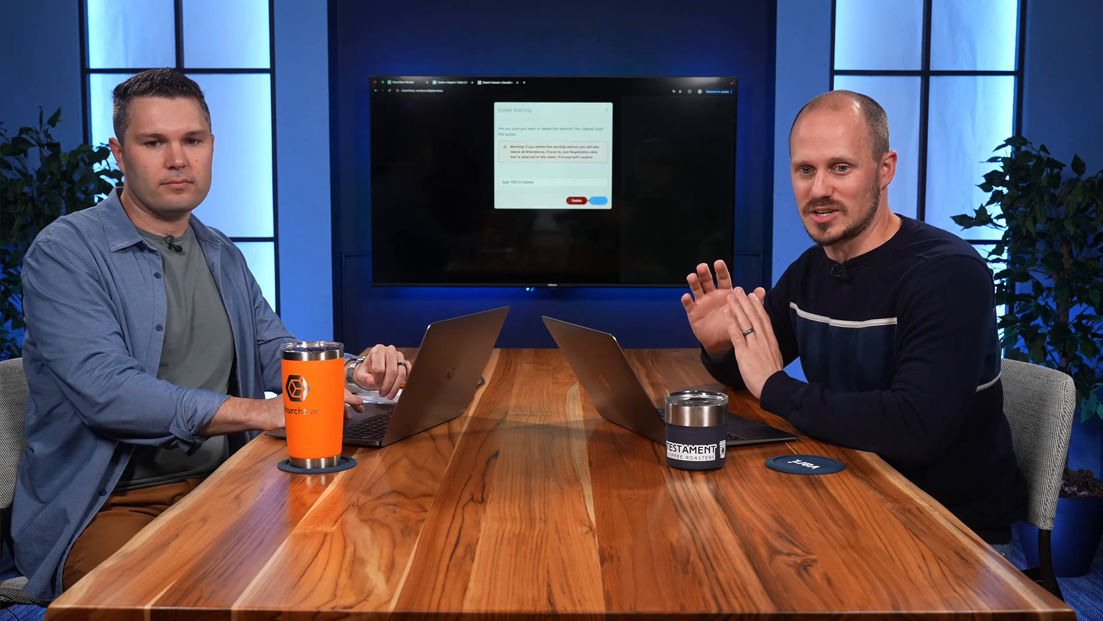
{"action": "type", "text": "YES"}
{"action": "left_click", "coordinate": [574, 200]}
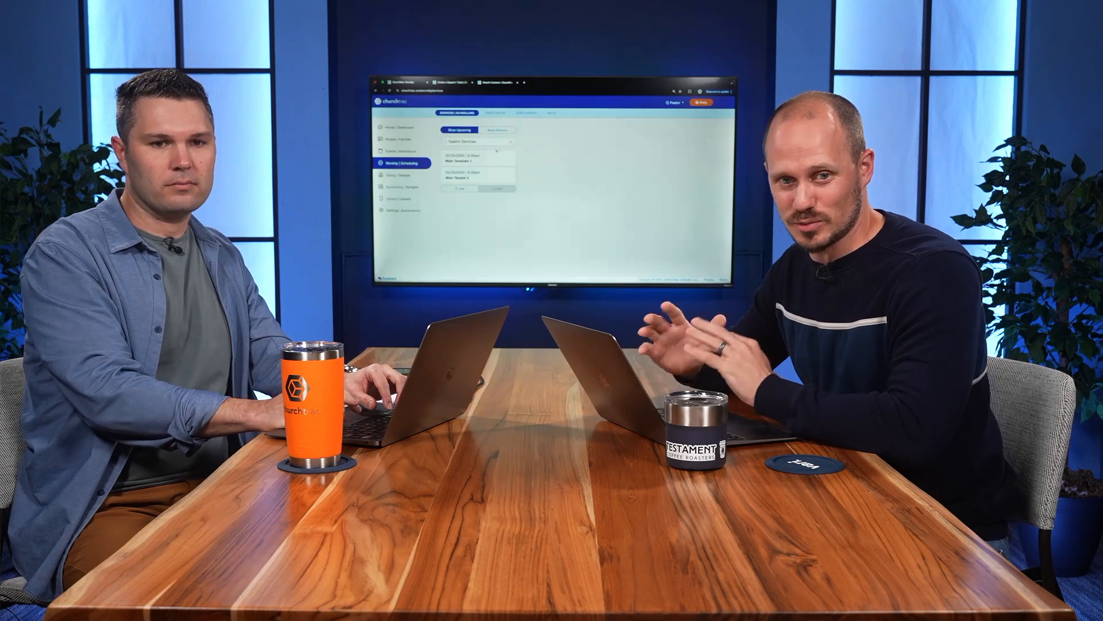
Delete the February 25, 2025 Main Temple 2 service, confirming with YES
{"action": "left_click", "coordinate": [482, 176]}
{"action": "left_click", "coordinate": [498, 188]}
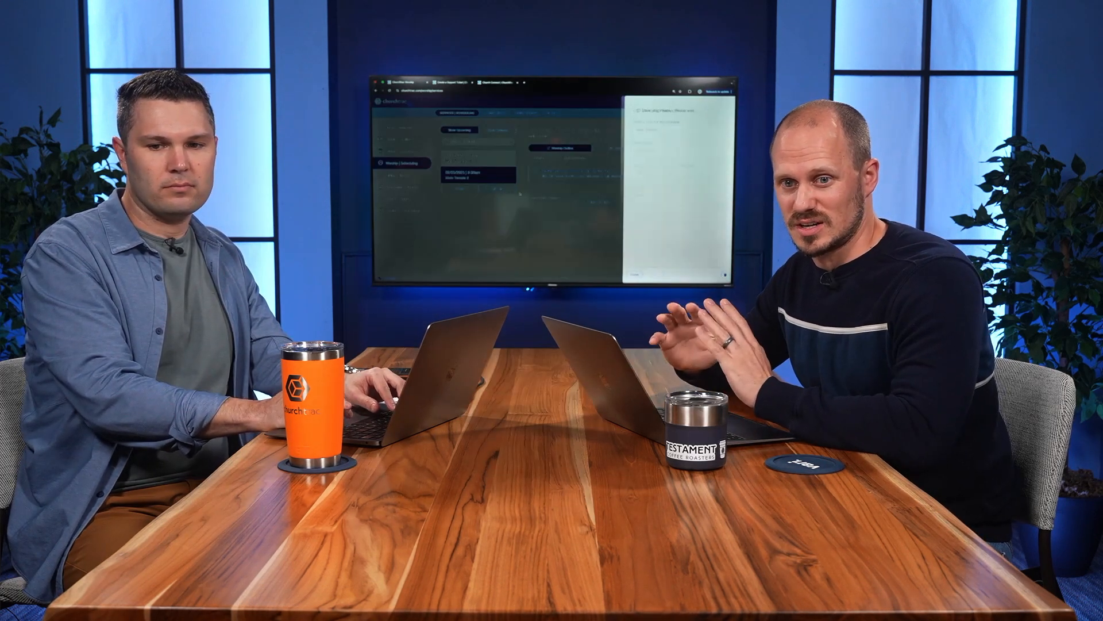
{"action": "left_click", "coordinate": [722, 275]}
{"action": "type", "text": "Y"}
{"action": "left_click", "coordinate": [576, 201]}
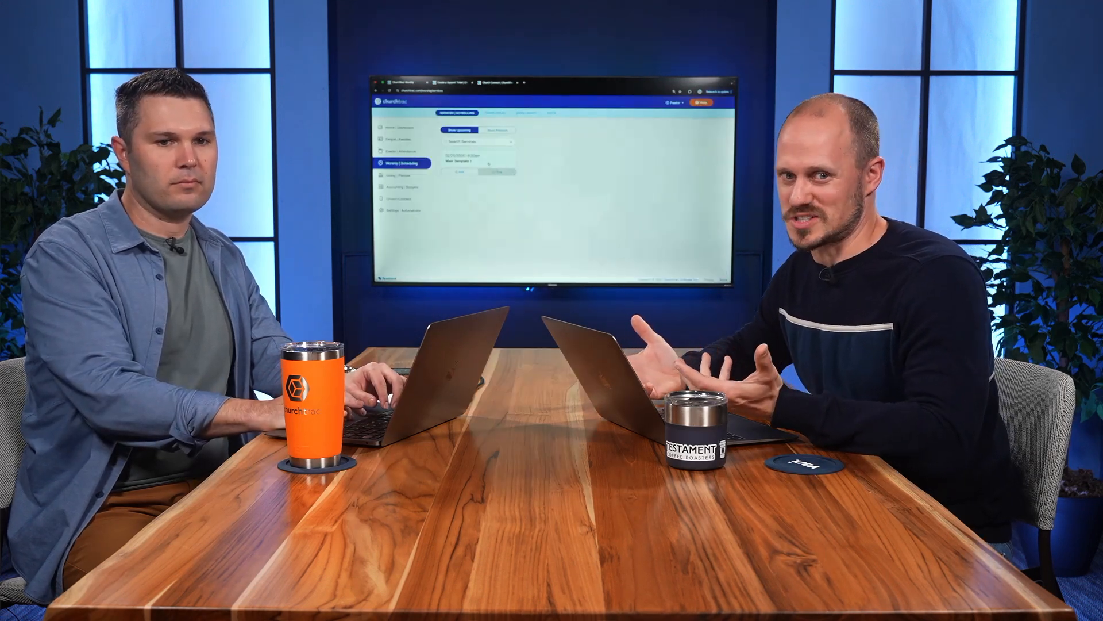
Open the February 25, 2025 Main Template 1 service in the Side-By-Side view
{"action": "left_click", "coordinate": [488, 163]}
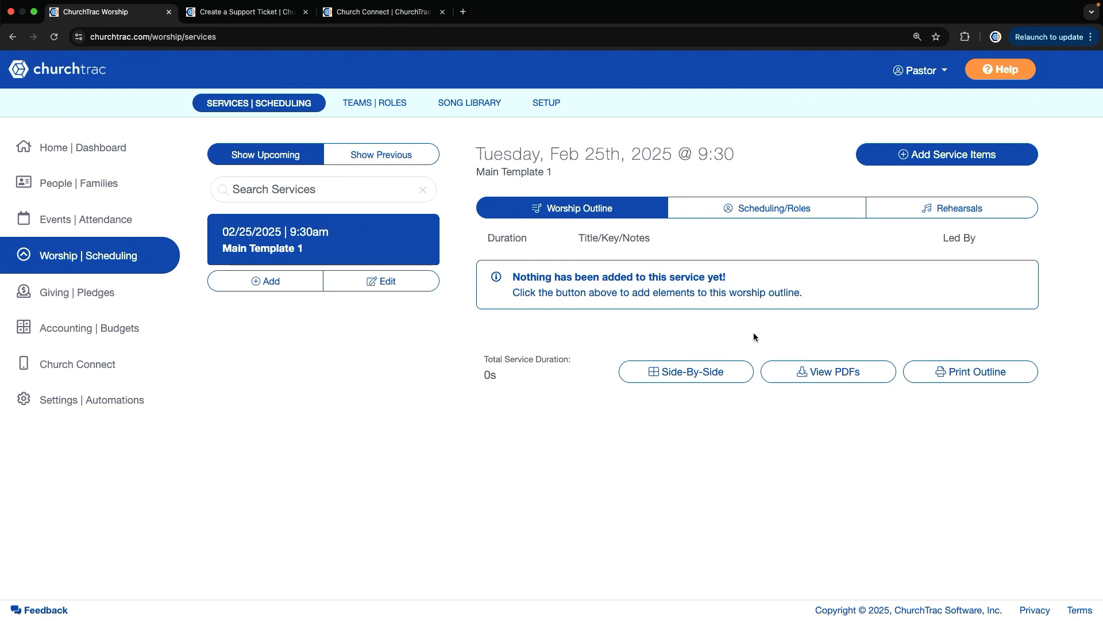
{"action": "left_click", "coordinate": [696, 379]}
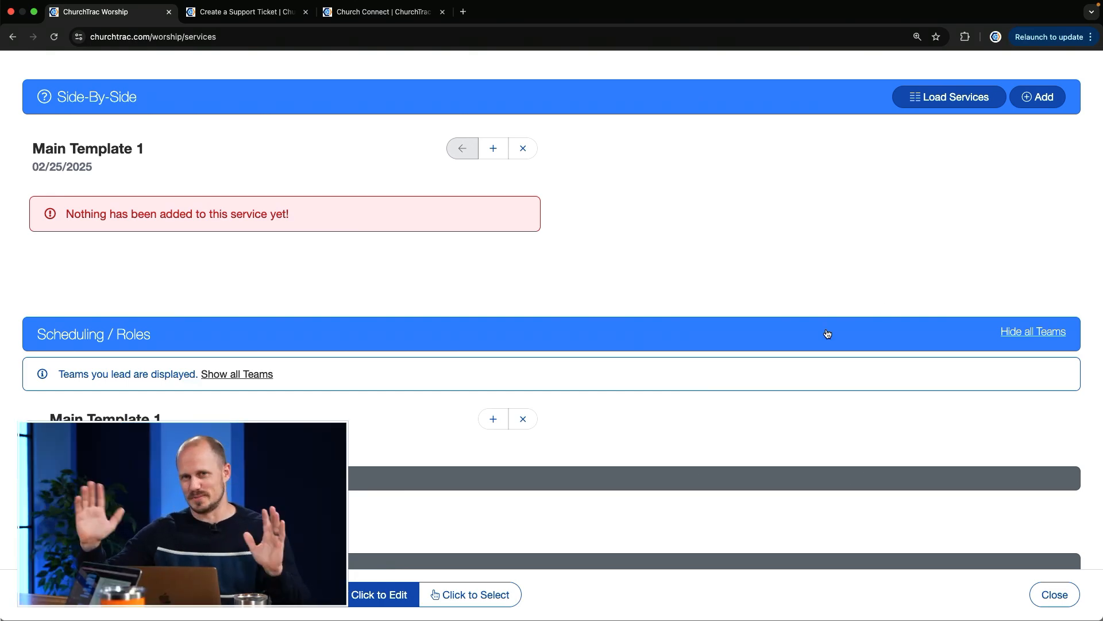
{"action": "scroll", "coordinate": [826, 332], "scroll_direction": "down", "scroll_amount": 5}
{"action": "scroll", "coordinate": [828, 333], "scroll_direction": "down", "scroll_amount": 8}
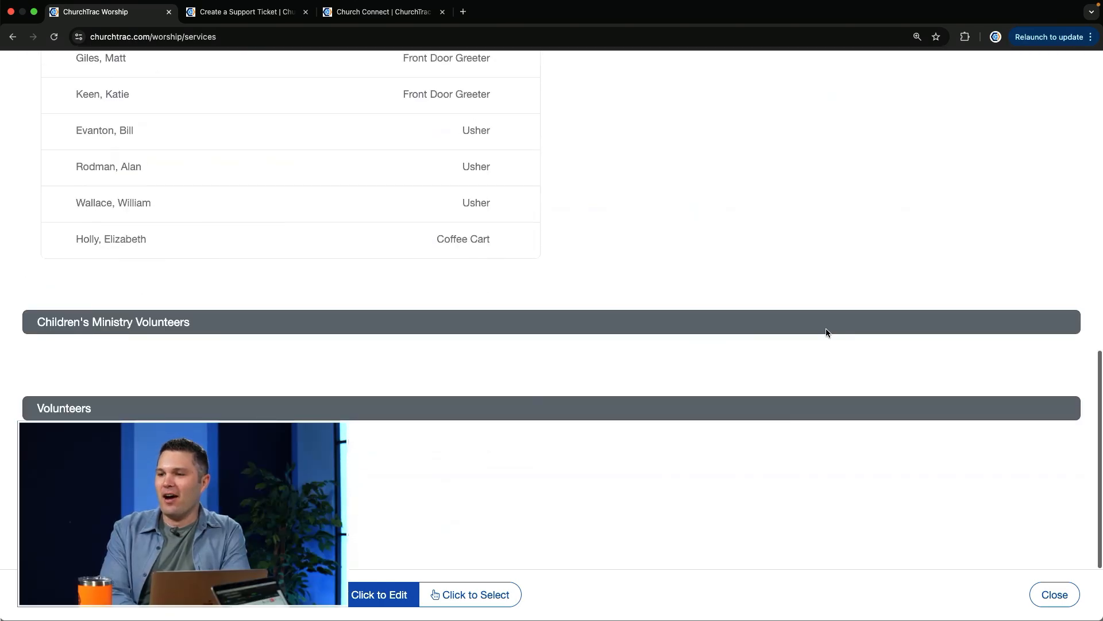
{"action": "scroll", "coordinate": [827, 333], "scroll_direction": "up", "scroll_amount": 10}
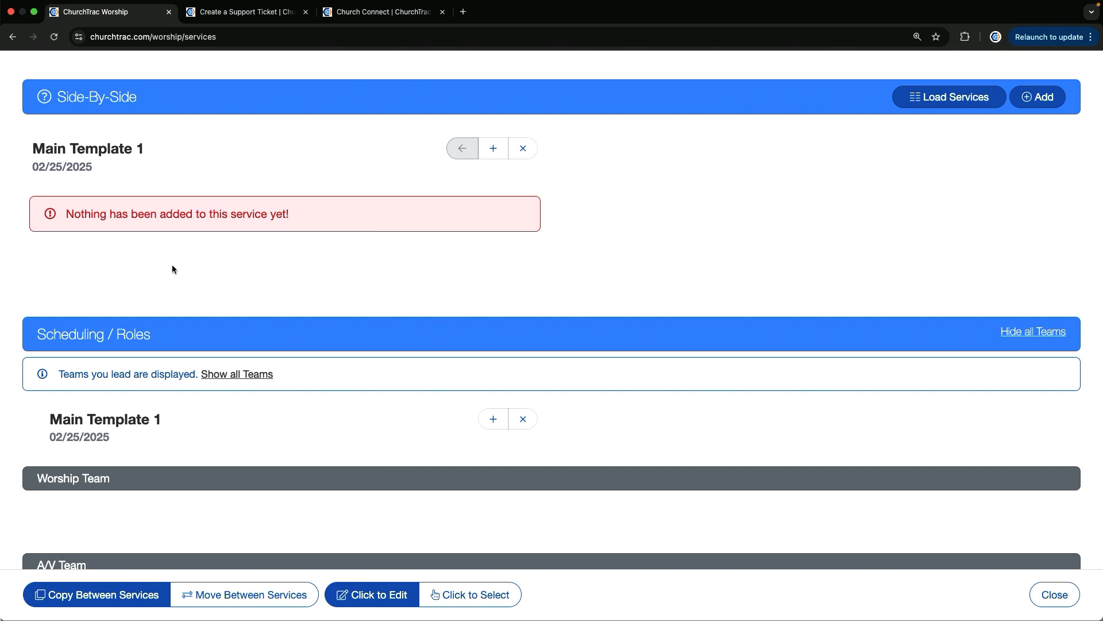
Examine Main Template 1's scheduled people and roles by team, especially the Welcome Team
{"action": "scroll", "coordinate": [172, 269], "scroll_direction": "down", "scroll_amount": 3}
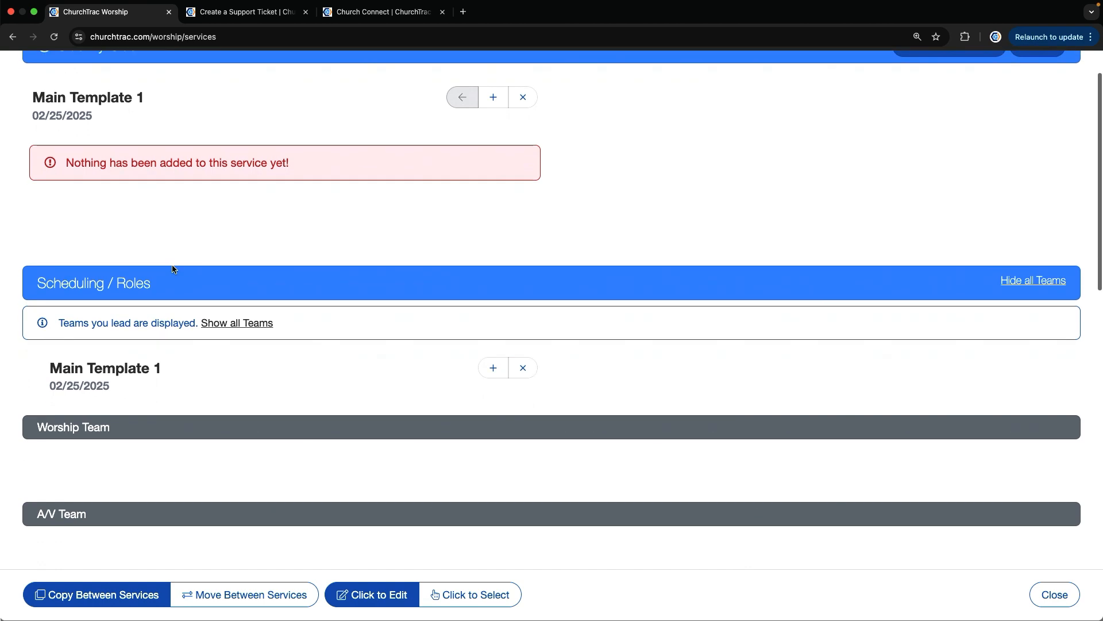
{"action": "scroll", "coordinate": [172, 265], "scroll_direction": "down", "scroll_amount": 4}
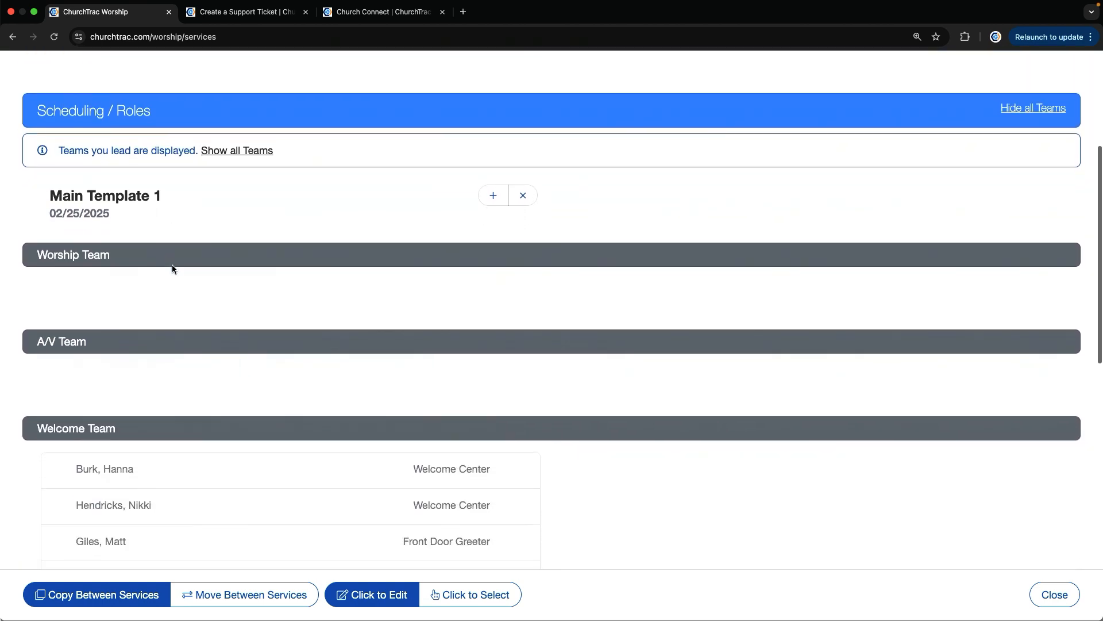
{"action": "scroll", "coordinate": [172, 268], "scroll_direction": "down", "scroll_amount": 4}
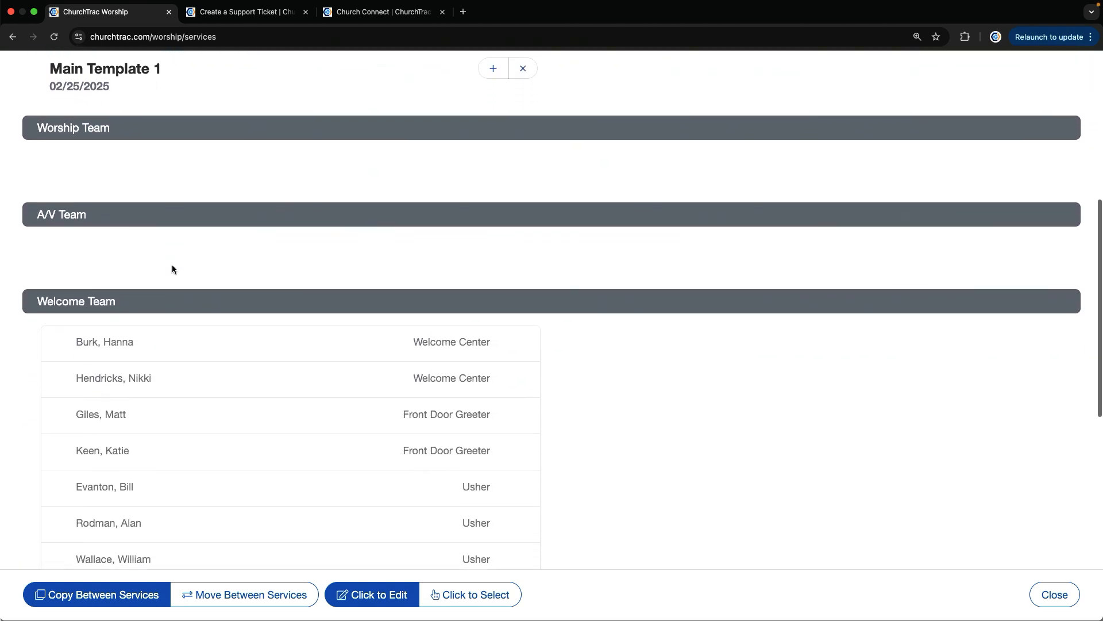
{"action": "scroll", "coordinate": [173, 268], "scroll_direction": "down", "scroll_amount": 1}
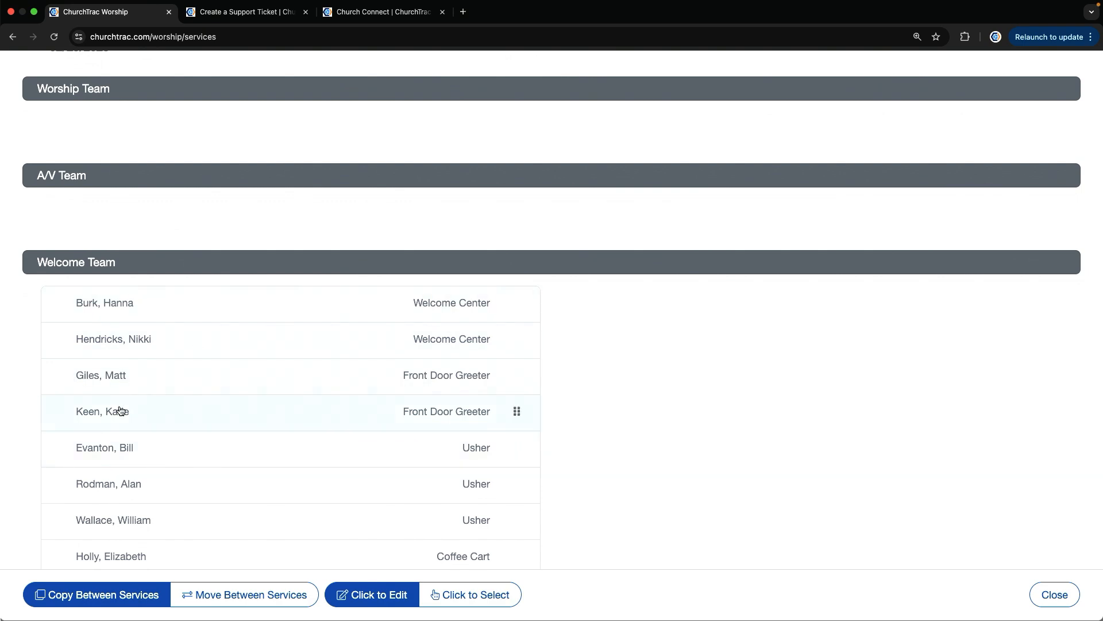
{"action": "scroll", "coordinate": [120, 412], "scroll_direction": "down", "scroll_amount": 2}
{"action": "scroll", "coordinate": [120, 412], "scroll_direction": "up", "scroll_amount": 6}
{"action": "scroll", "coordinate": [120, 412], "scroll_direction": "down", "scroll_amount": 2}
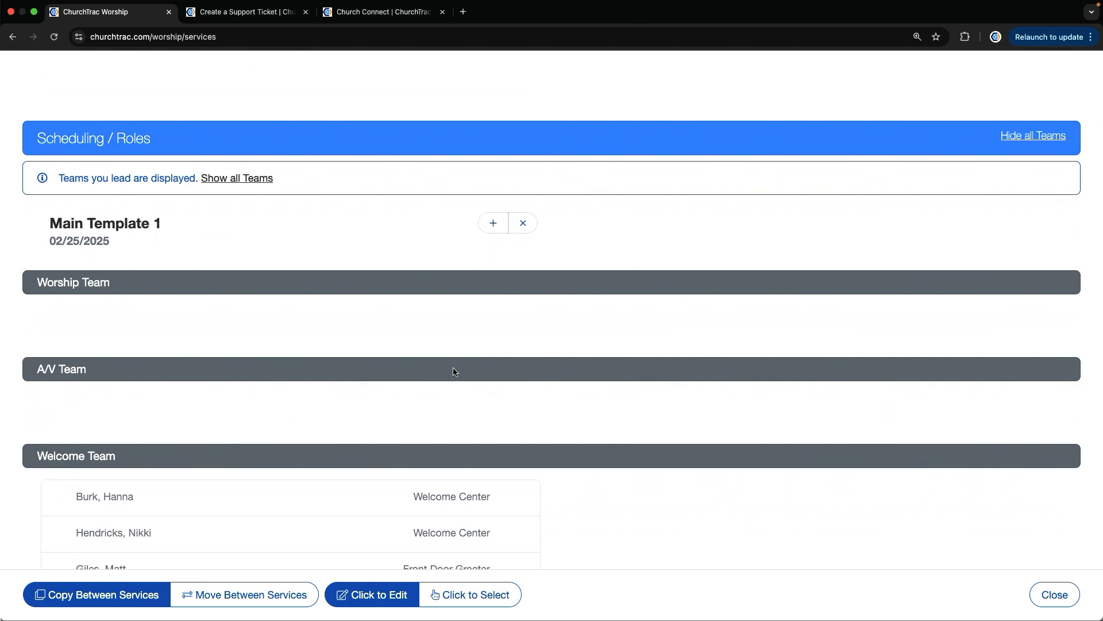
{"action": "scroll", "coordinate": [774, 377], "scroll_direction": "up", "scroll_amount": 4}
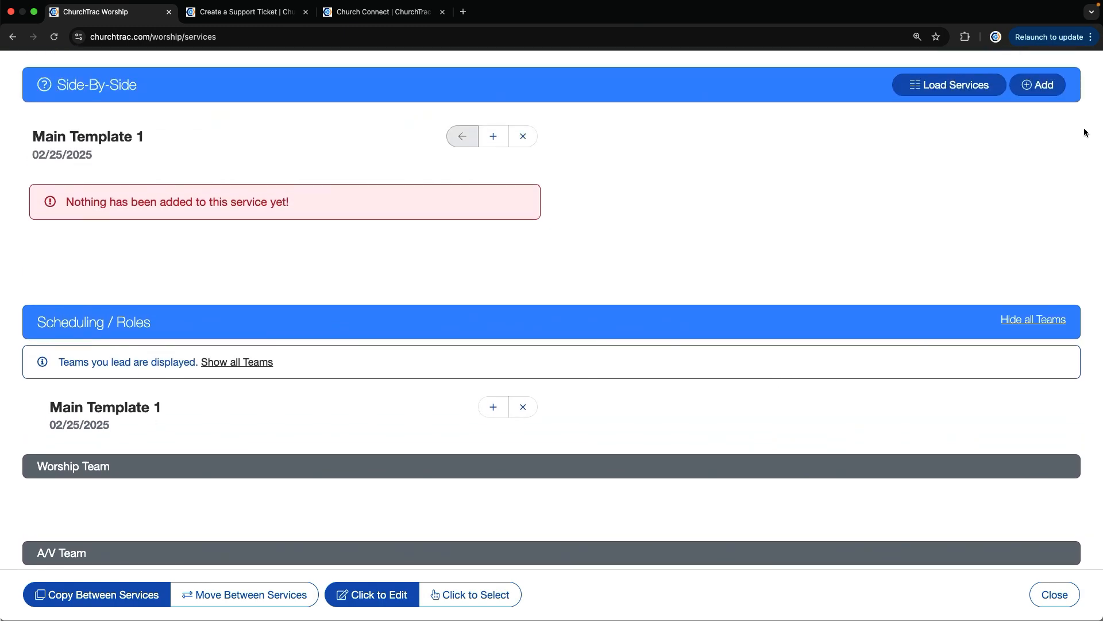
Look through the existing services available for side-by-side comparison without loading any
{"action": "left_click", "coordinate": [1024, 88]}
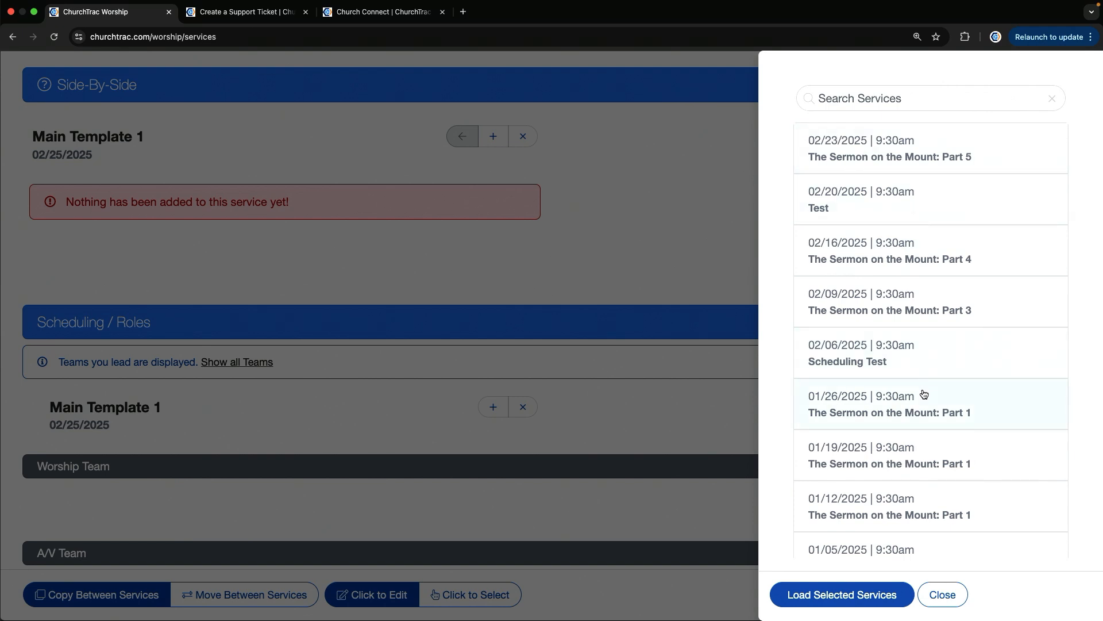
{"action": "left_click", "coordinate": [943, 594]}
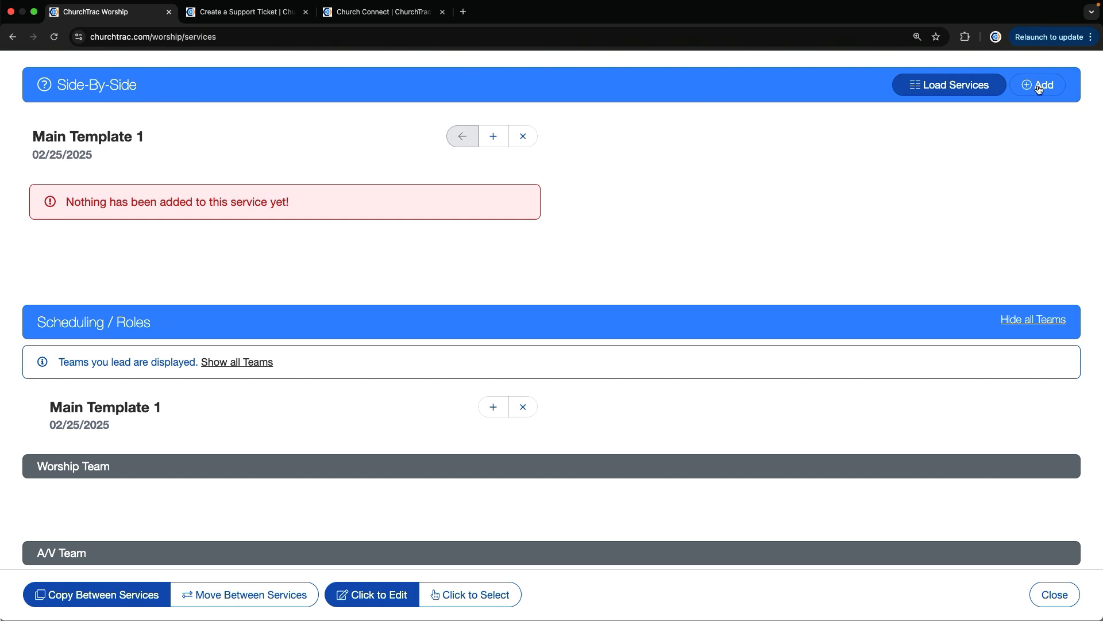
{"action": "scroll", "coordinate": [1039, 90], "scroll_direction": "up", "scroll_amount": 5}
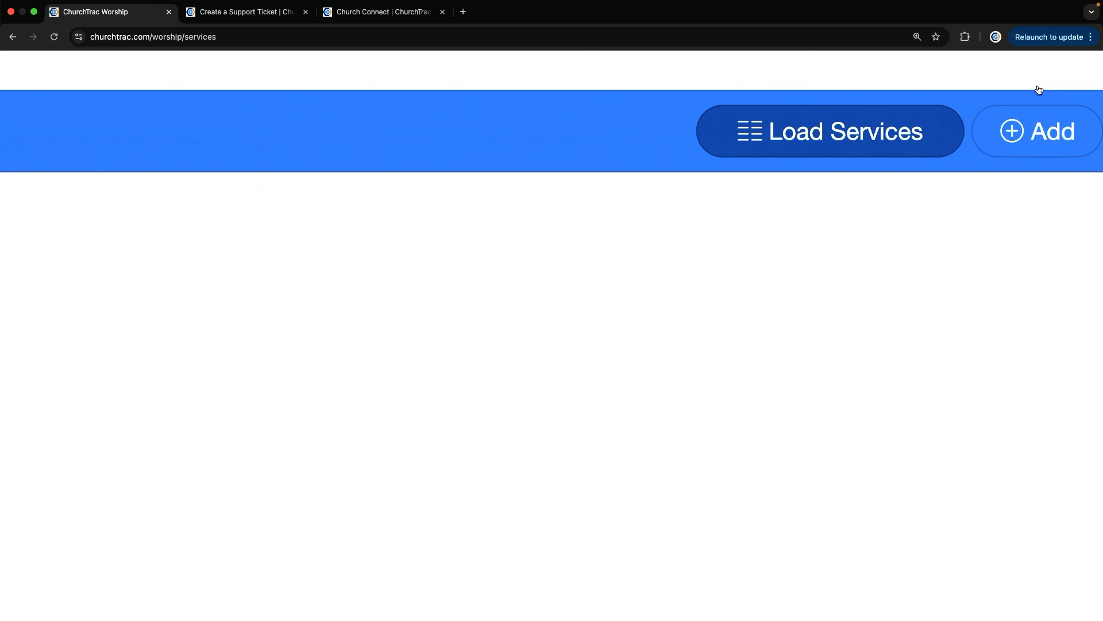
{"action": "scroll", "coordinate": [1039, 90], "scroll_direction": "down", "scroll_amount": 5}
Add a service titled Main Template 2 on 02/25/2025 from the Main Template 1 template, using its songs and its roles with assigned people
{"action": "left_click", "coordinate": [1037, 85]}
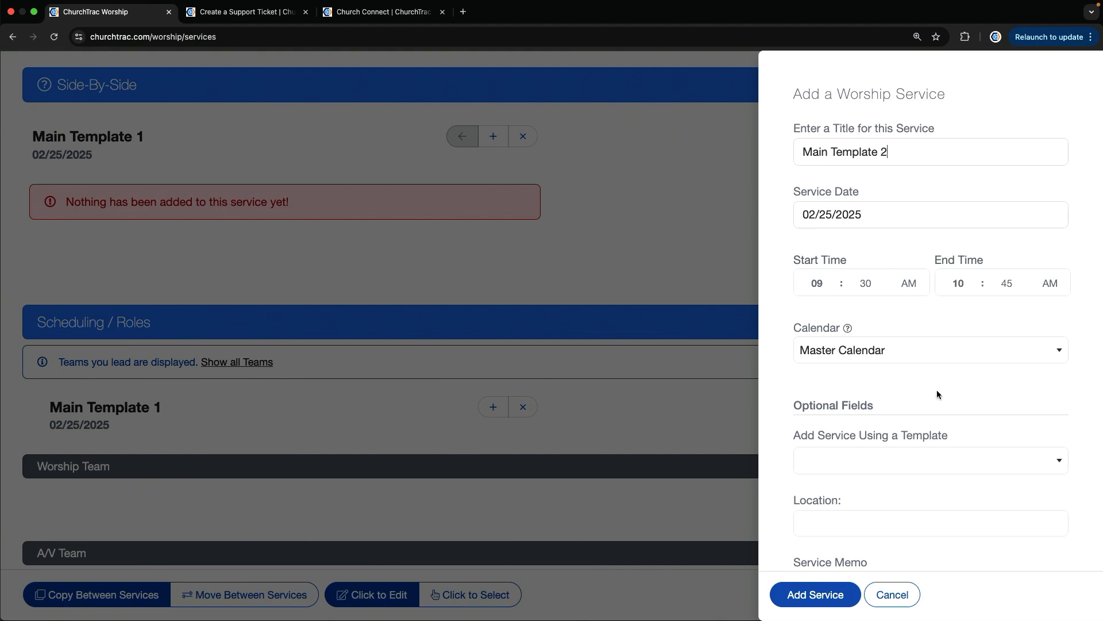
{"action": "scroll", "coordinate": [939, 400], "scroll_direction": "down", "scroll_amount": 2}
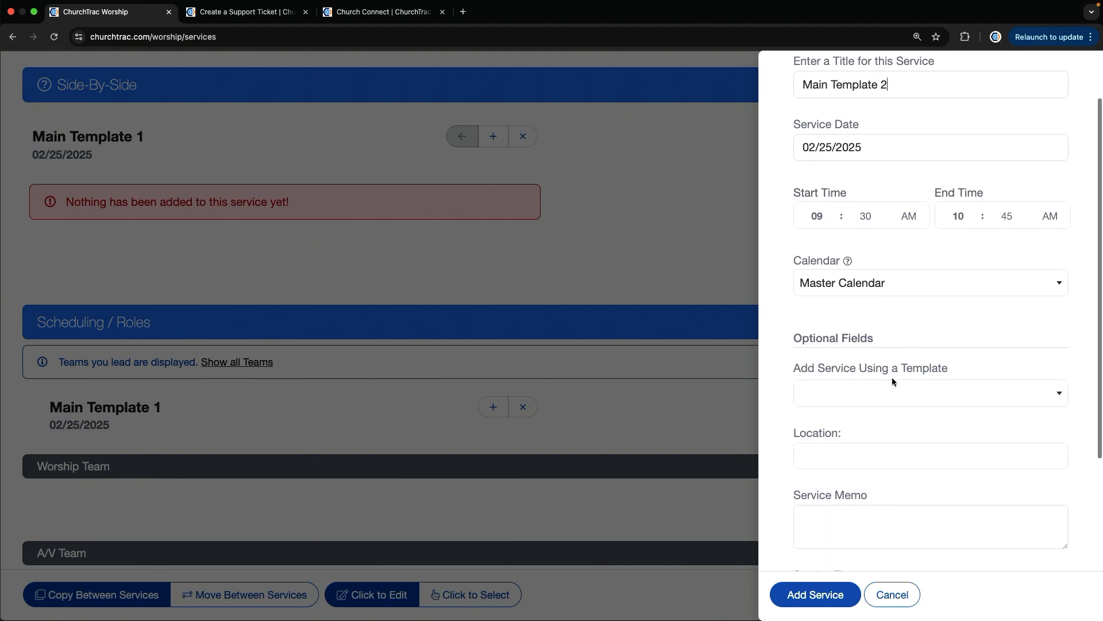
{"action": "left_click", "coordinate": [892, 393]}
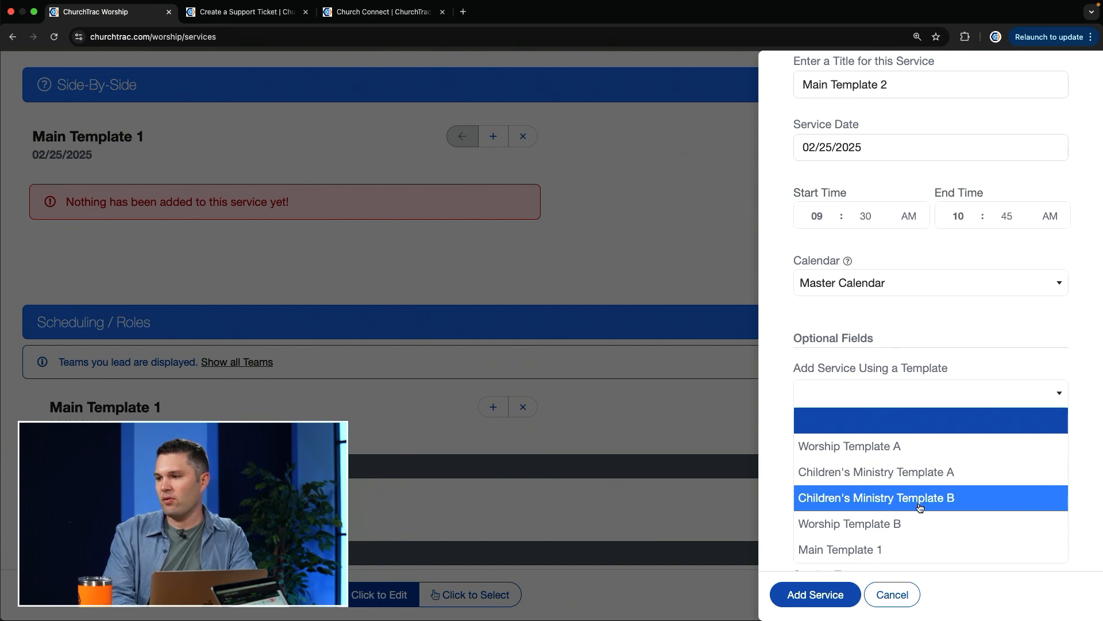
{"action": "left_click", "coordinate": [872, 547]}
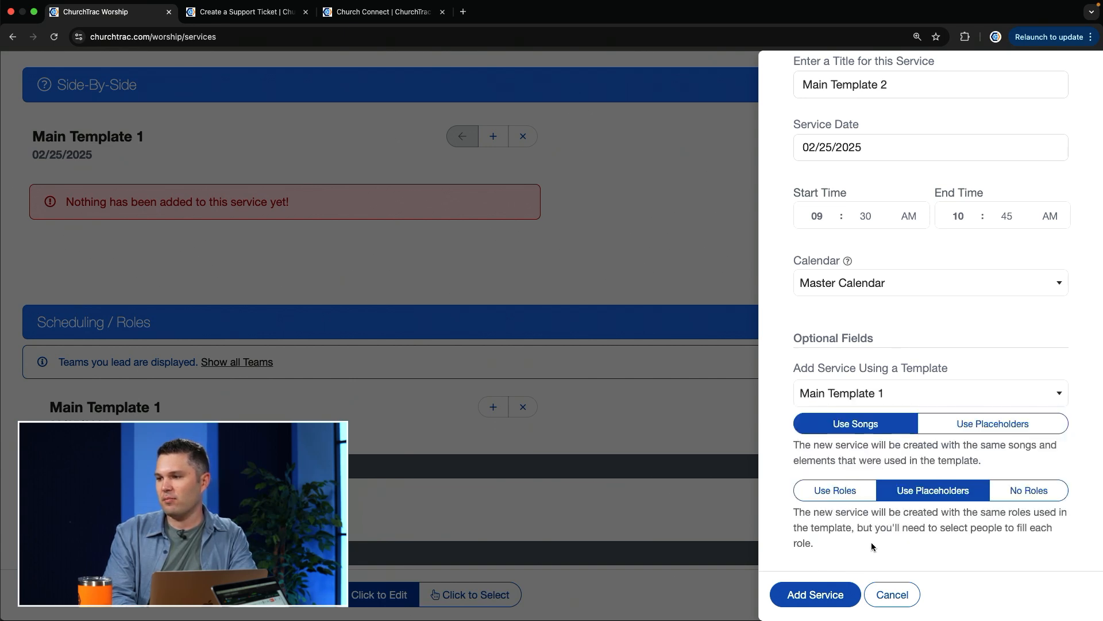
{"action": "left_click", "coordinate": [830, 492]}
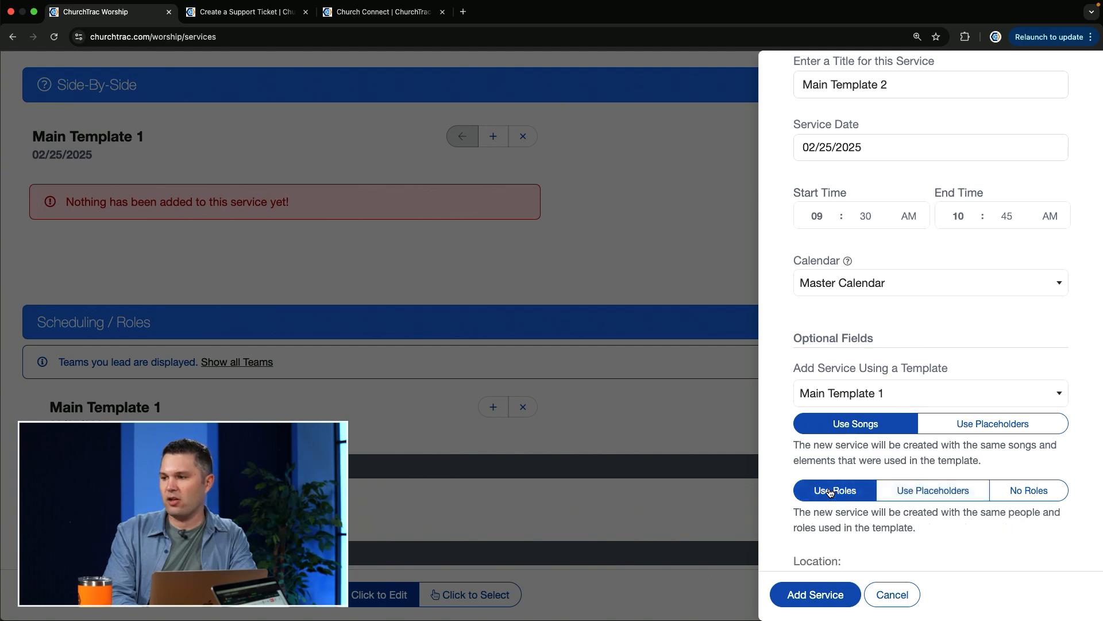
{"action": "left_click", "coordinate": [810, 594]}
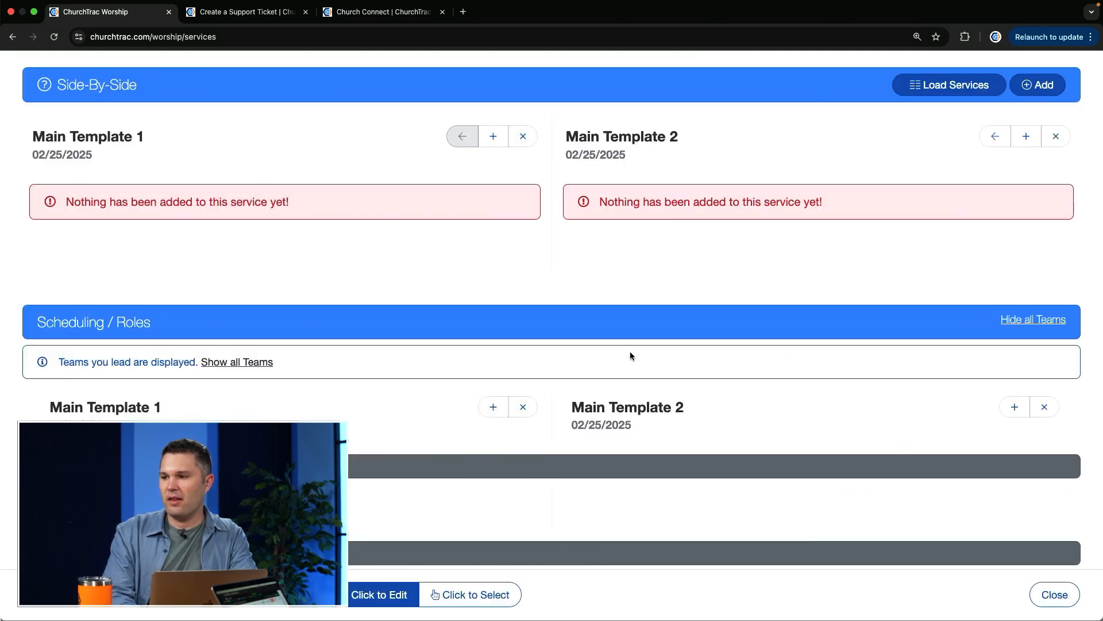
Compare the Welcome Team assignments of Main Template 1 and Main Template 2
{"action": "scroll", "coordinate": [630, 354], "scroll_direction": "down", "scroll_amount": 5}
{"action": "scroll", "coordinate": [631, 354], "scroll_direction": "down", "scroll_amount": 5}
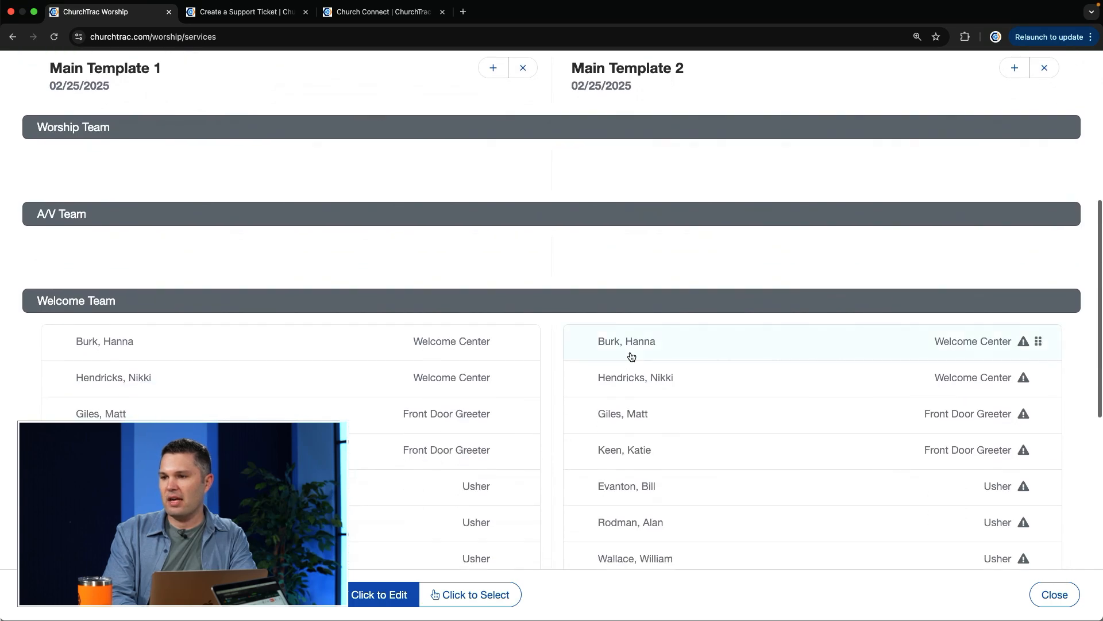
{"action": "scroll", "coordinate": [695, 227], "scroll_direction": "up", "scroll_amount": 3}
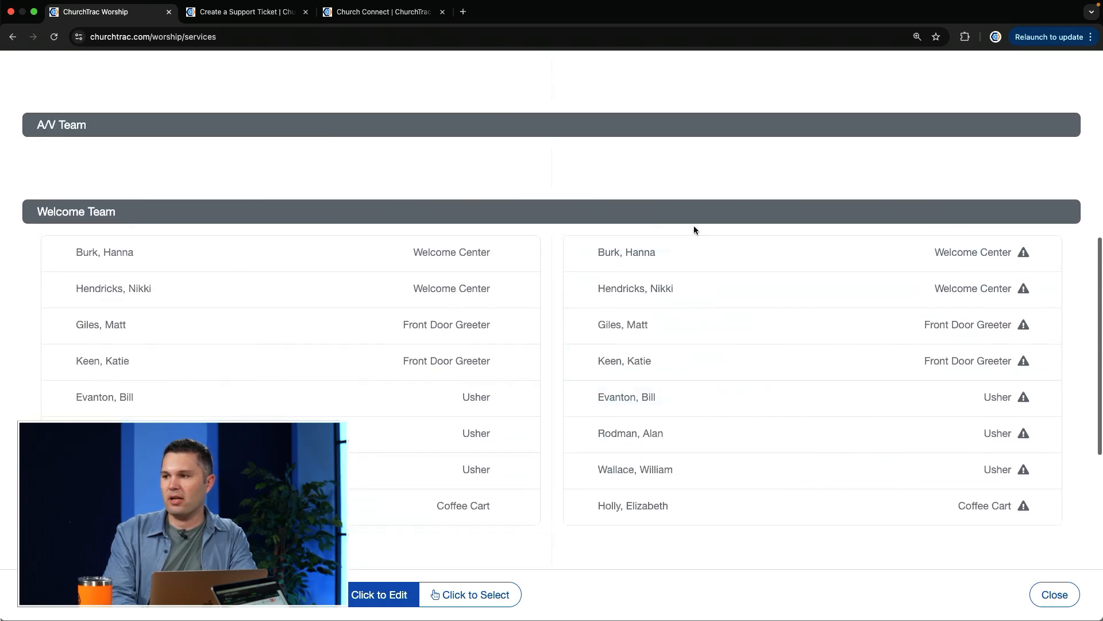
{"action": "scroll", "coordinate": [799, 384], "scroll_direction": "up", "scroll_amount": 10}
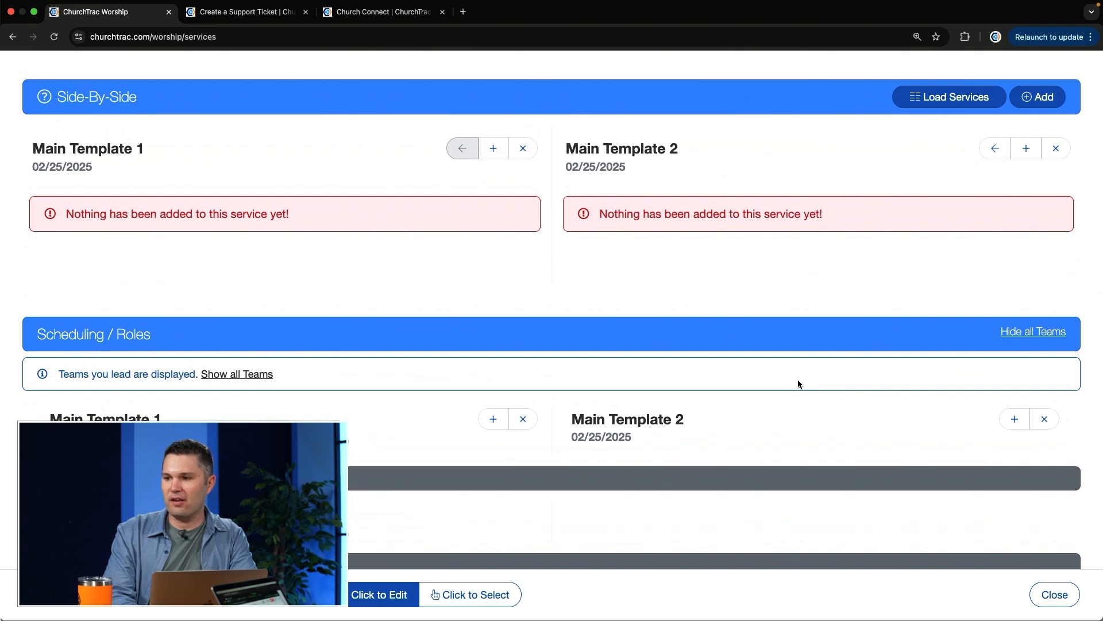
{"action": "scroll", "coordinate": [757, 389], "scroll_direction": "down", "scroll_amount": 10}
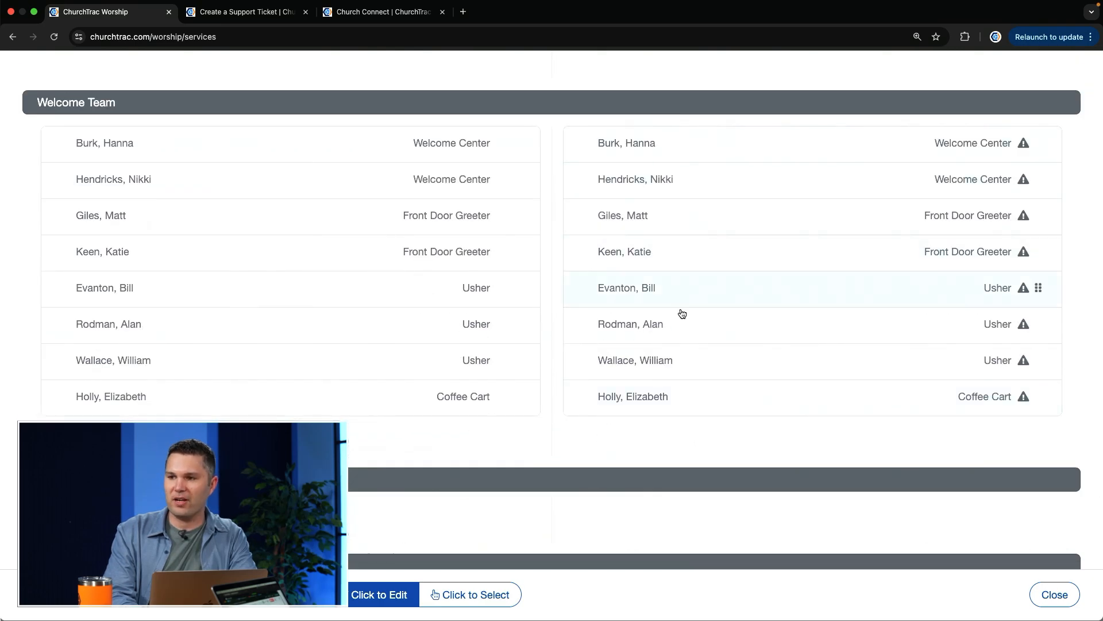
Remove Main Template 2 from the comparison and add a new service titled Main Template 2 on 02/25/2025 without a template
{"action": "scroll", "coordinate": [832, 239], "scroll_direction": "up", "scroll_amount": 10}
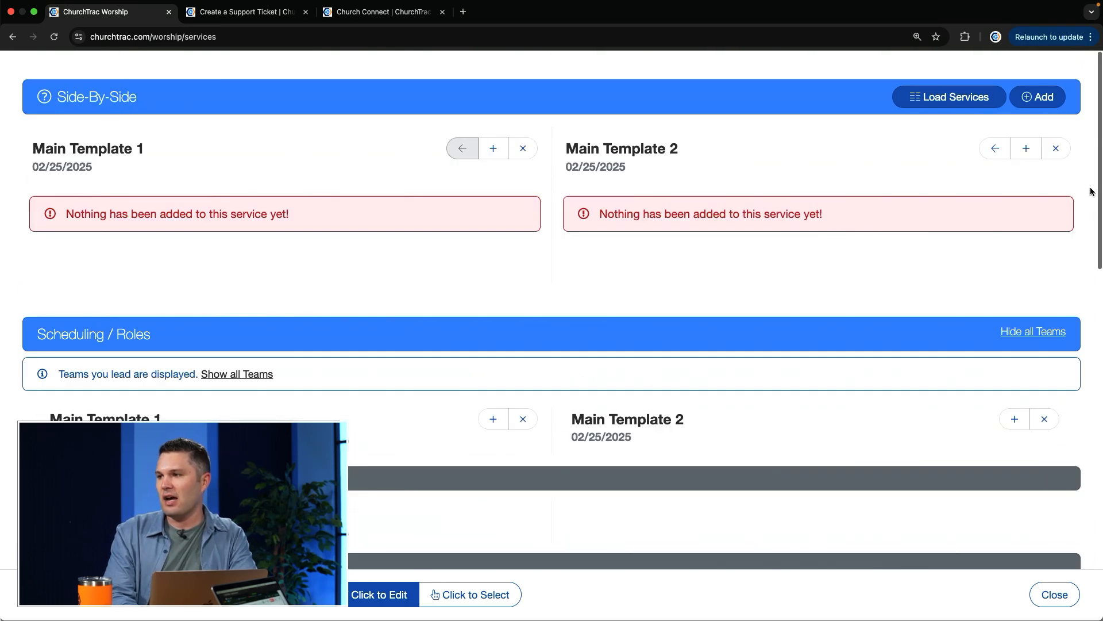
{"action": "left_click", "coordinate": [1045, 151]}
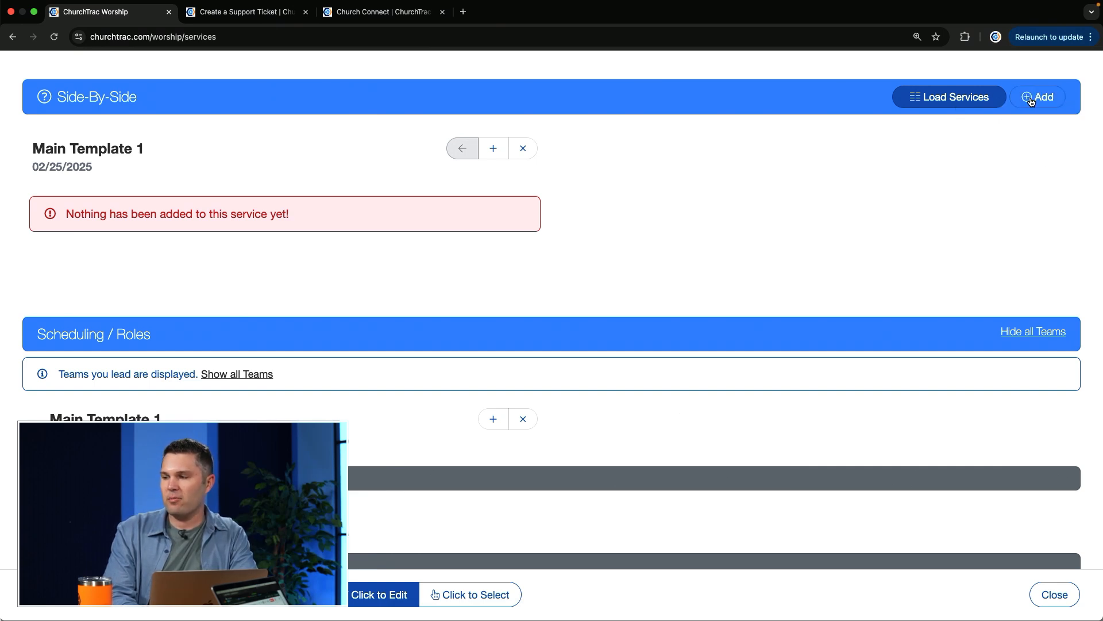
{"action": "left_click", "coordinate": [1031, 99]}
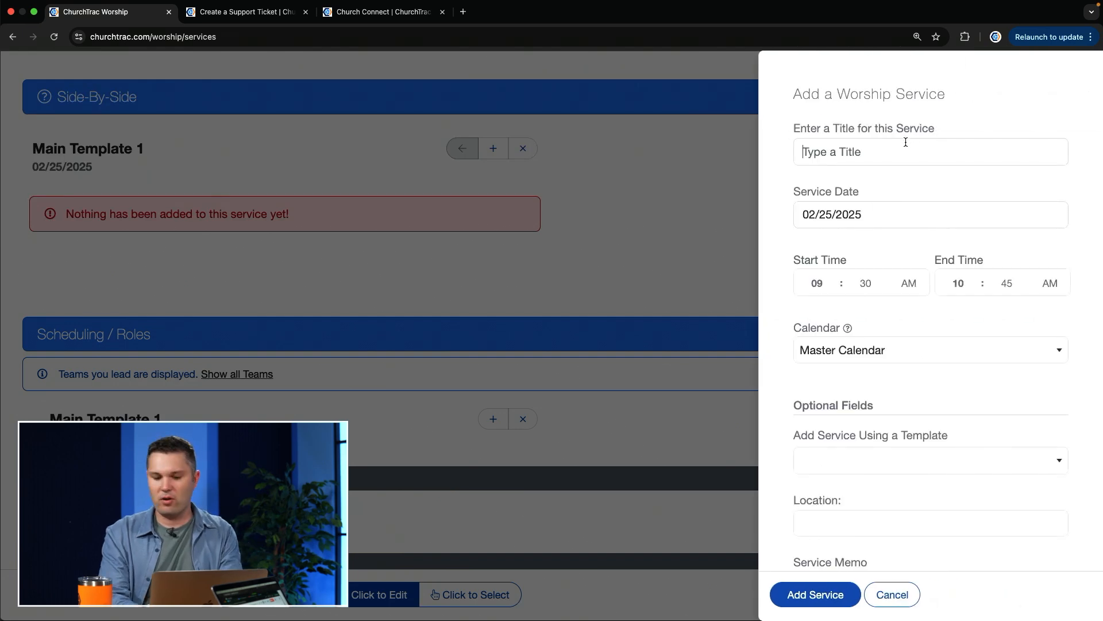
{"action": "type", "text": "Test"}
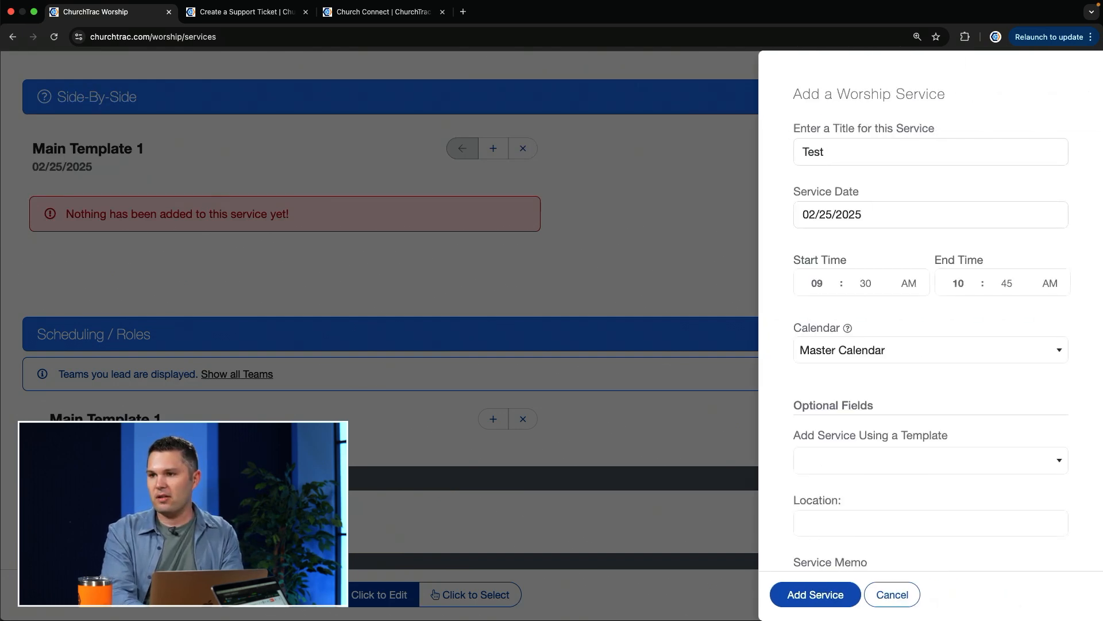
{"action": "key", "text": "BackSpace"}
{"action": "key", "text": "BackSpace"}
{"action": "type", "text": "Main Template 2"}
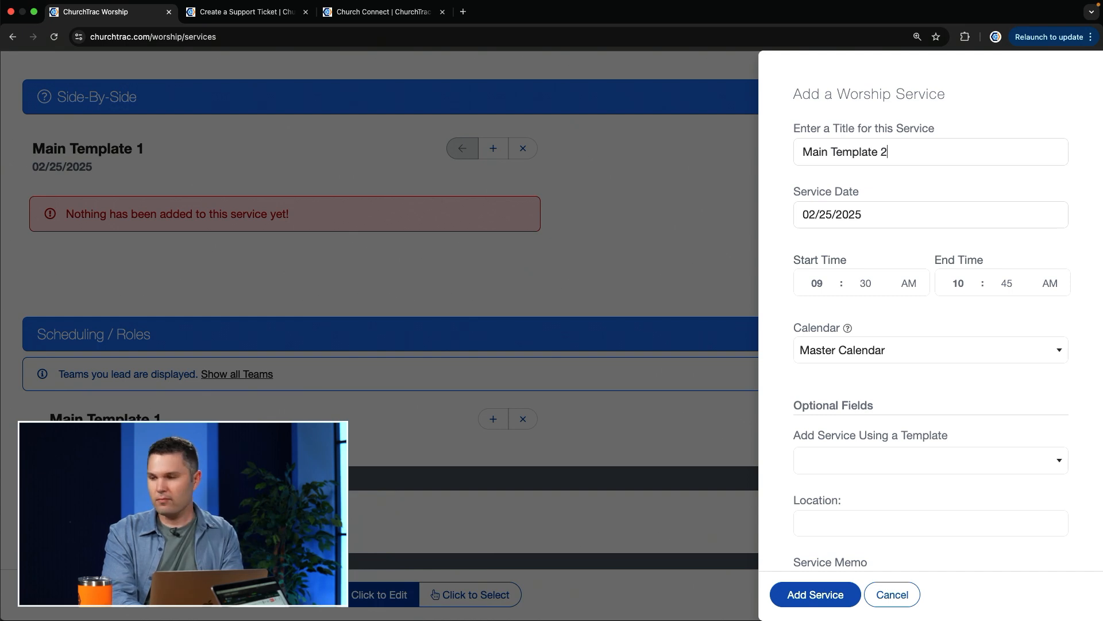
{"action": "scroll", "coordinate": [894, 339], "scroll_direction": "down", "scroll_amount": 3}
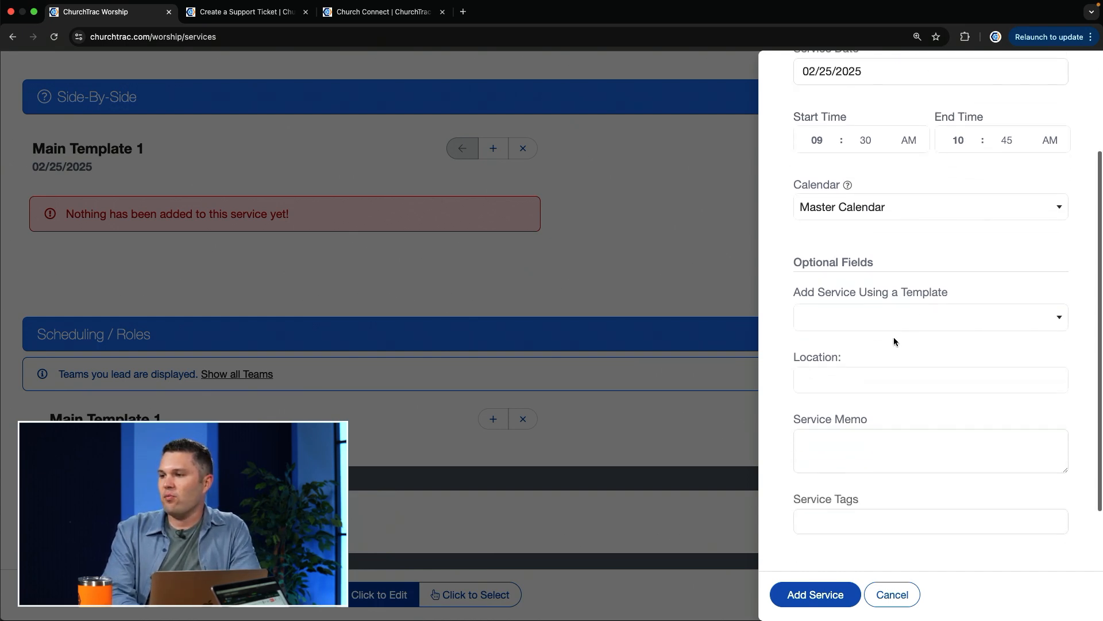
{"action": "left_click", "coordinate": [906, 320]}
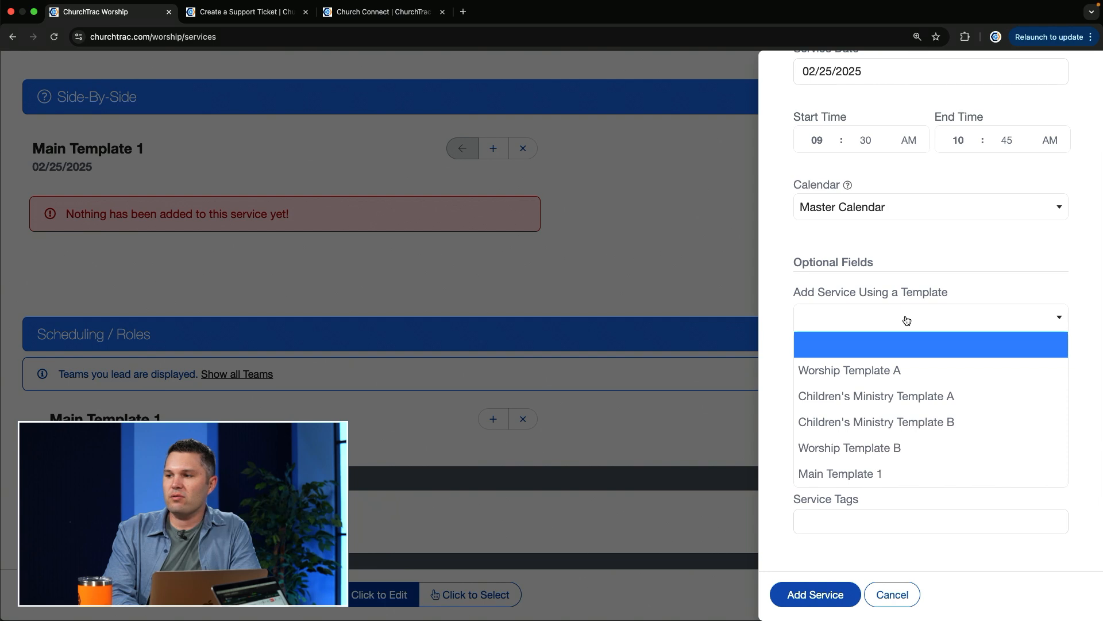
{"action": "left_click", "coordinate": [903, 353]}
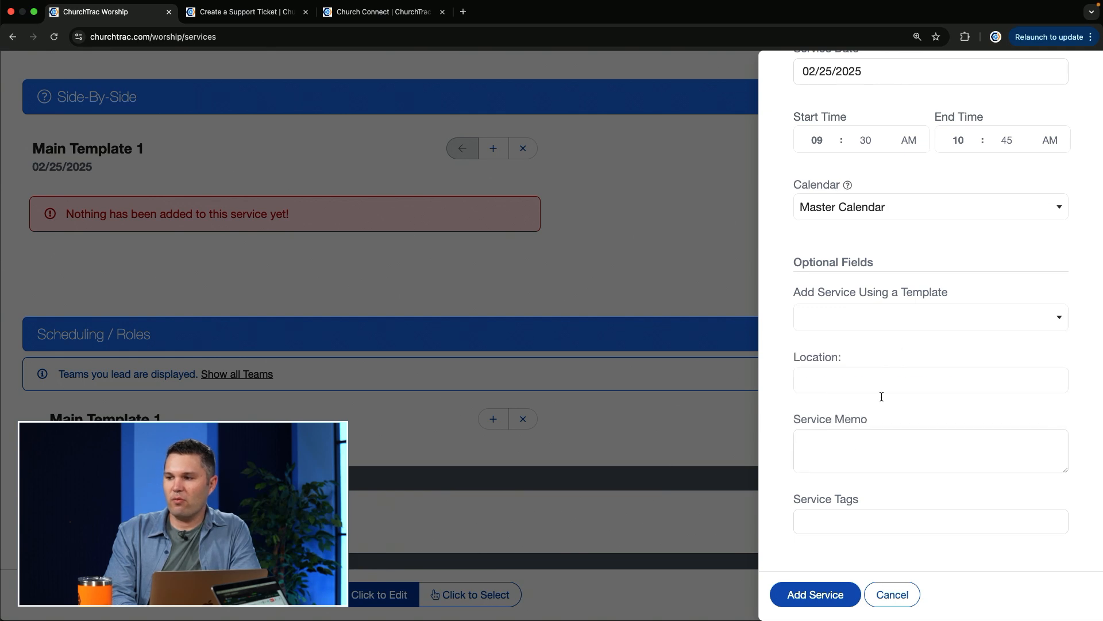
{"action": "left_click", "coordinate": [814, 595]}
Select all eight Welcome Team assignments in Main Template 1 and copy them together into Main Template 2's Welcome Team
{"action": "scroll", "coordinate": [706, 413], "scroll_direction": "down", "scroll_amount": 15}
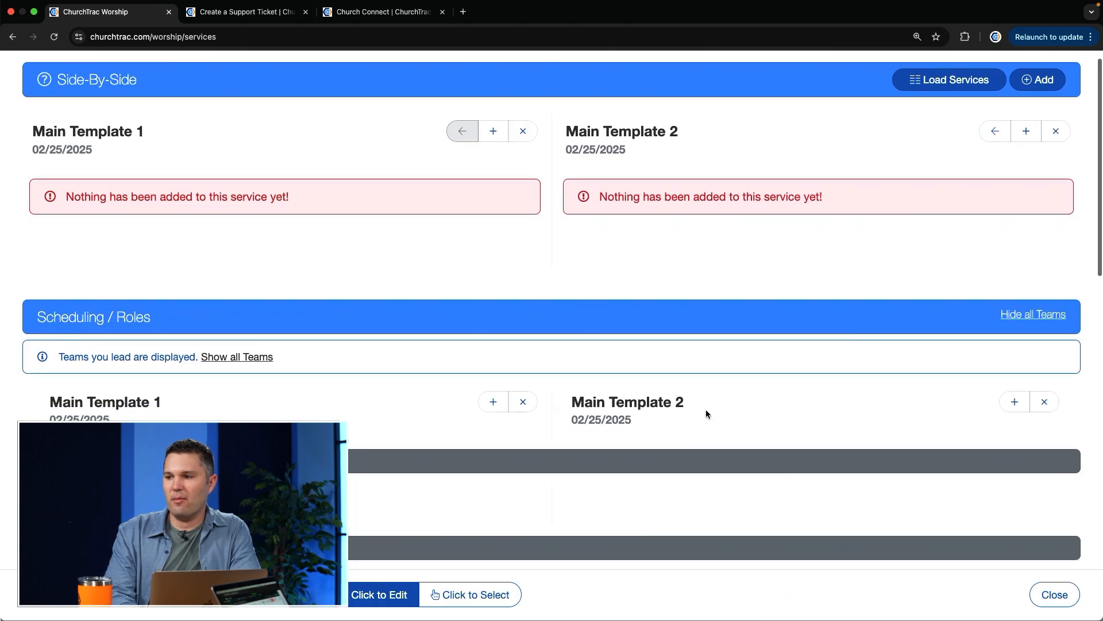
{"action": "scroll", "coordinate": [706, 413], "scroll_direction": "up", "scroll_amount": 2}
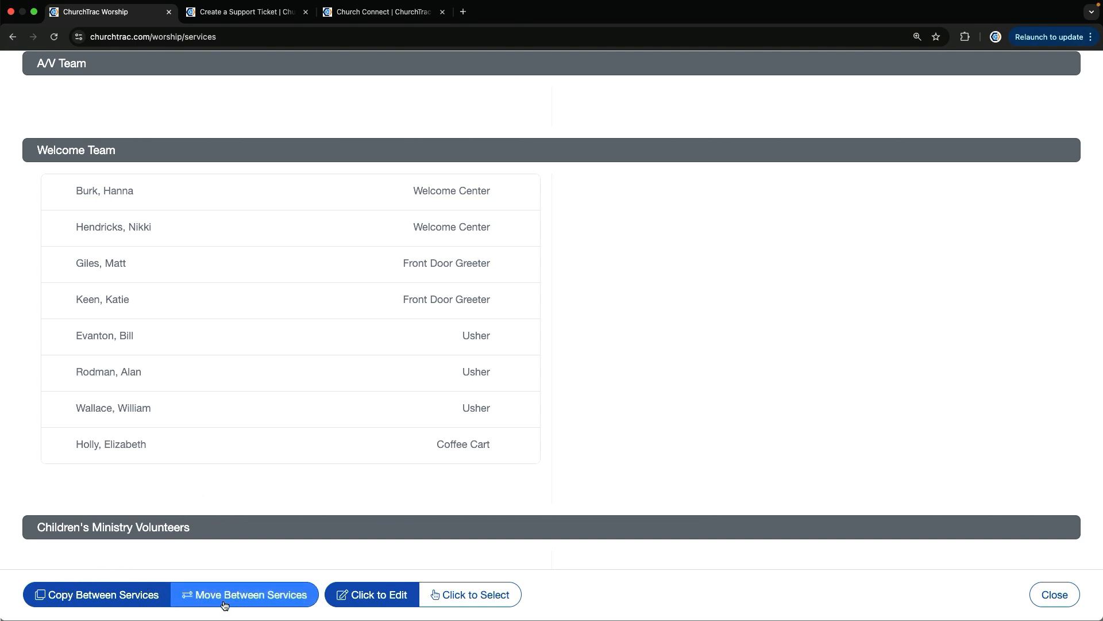
{"action": "left_click", "coordinate": [466, 598]}
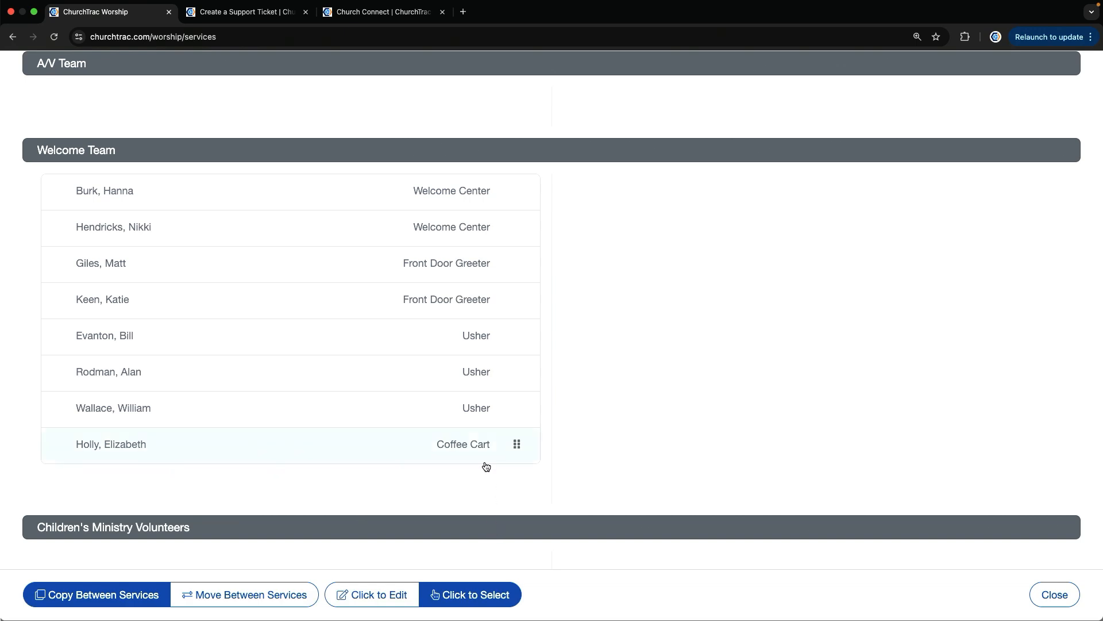
{"action": "left_click", "coordinate": [437, 194]}
{"action": "left_click", "coordinate": [441, 222]}
{"action": "left_click", "coordinate": [451, 281]}
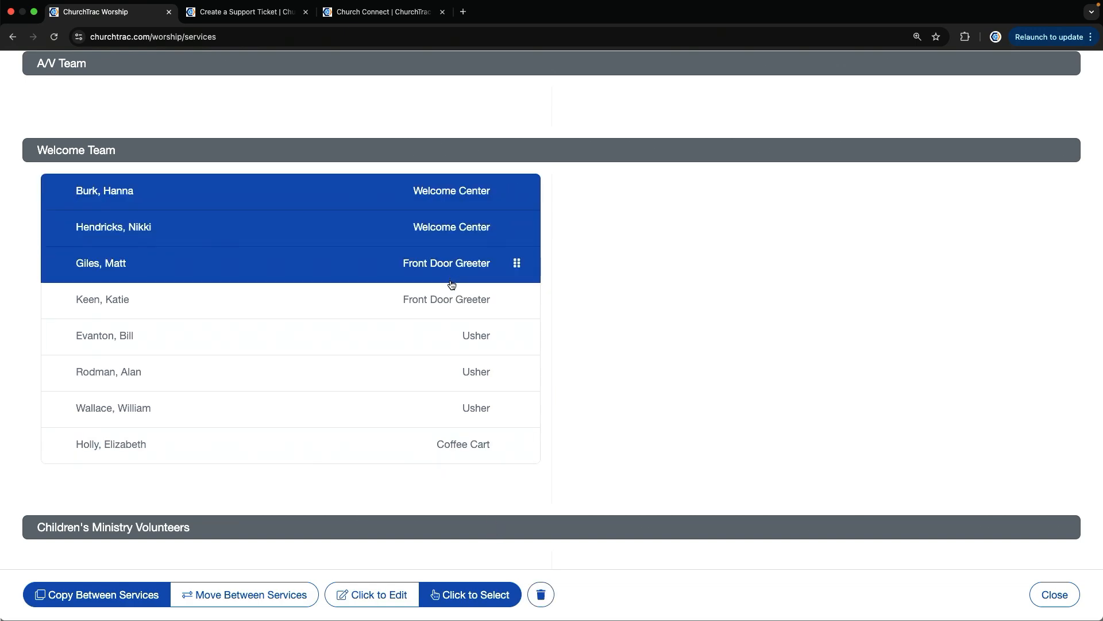
{"action": "left_click", "coordinate": [452, 308]}
{"action": "left_click", "coordinate": [453, 348]}
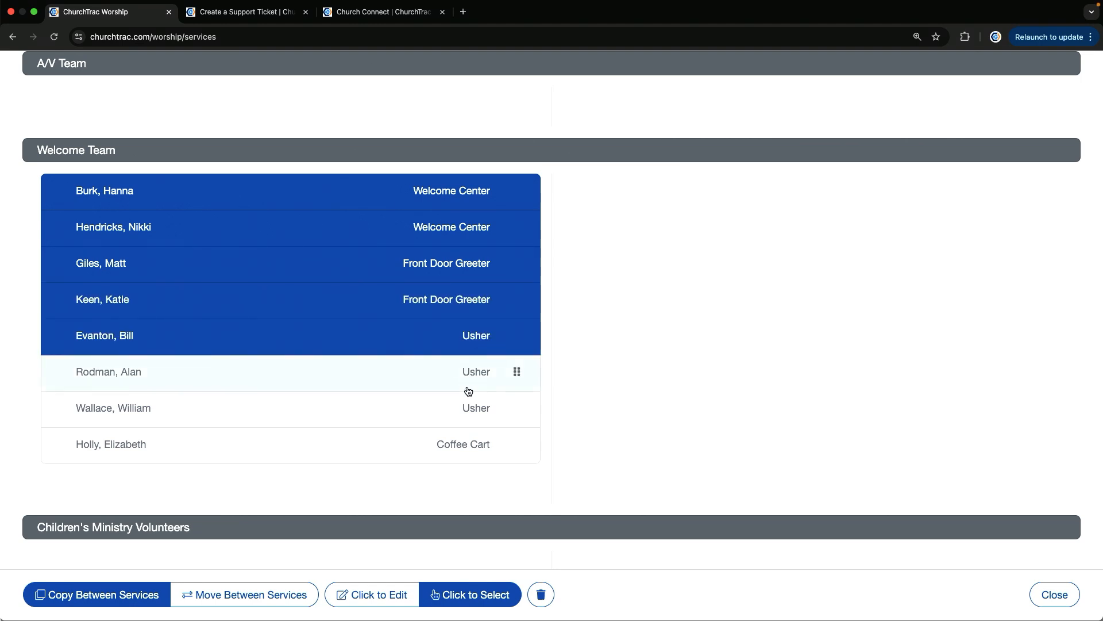
{"action": "left_click", "coordinate": [469, 387]}
{"action": "left_click", "coordinate": [476, 413]}
{"action": "left_click", "coordinate": [462, 445]}
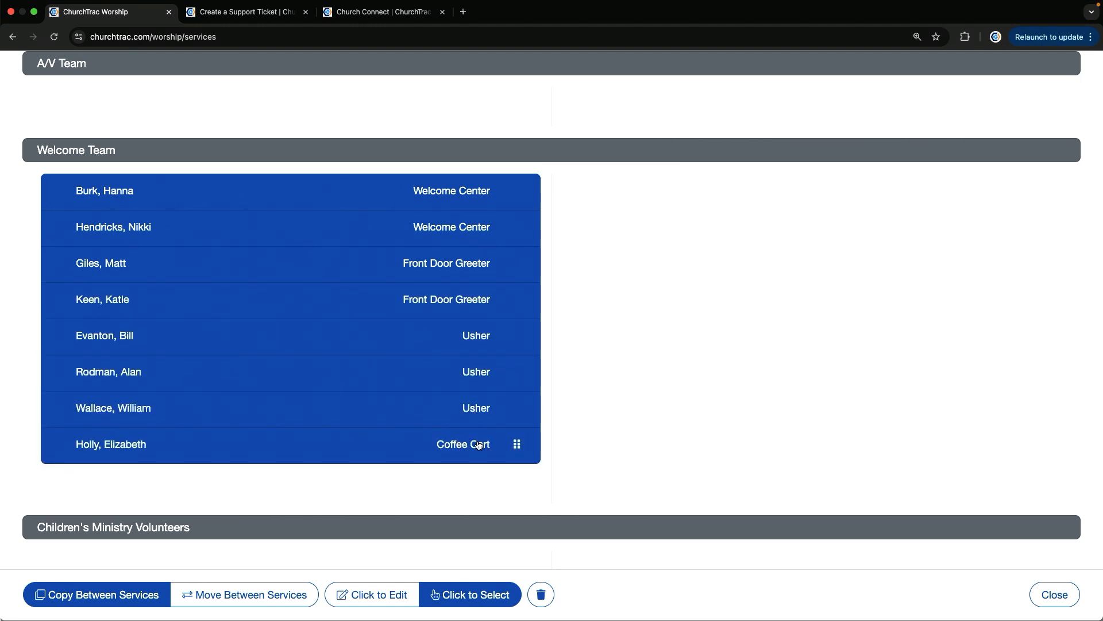
{"action": "mouse_move", "coordinate": [531, 213]}
{"action": "left_click_drag", "start_coordinate": [518, 191], "coordinate": [931, 200]}
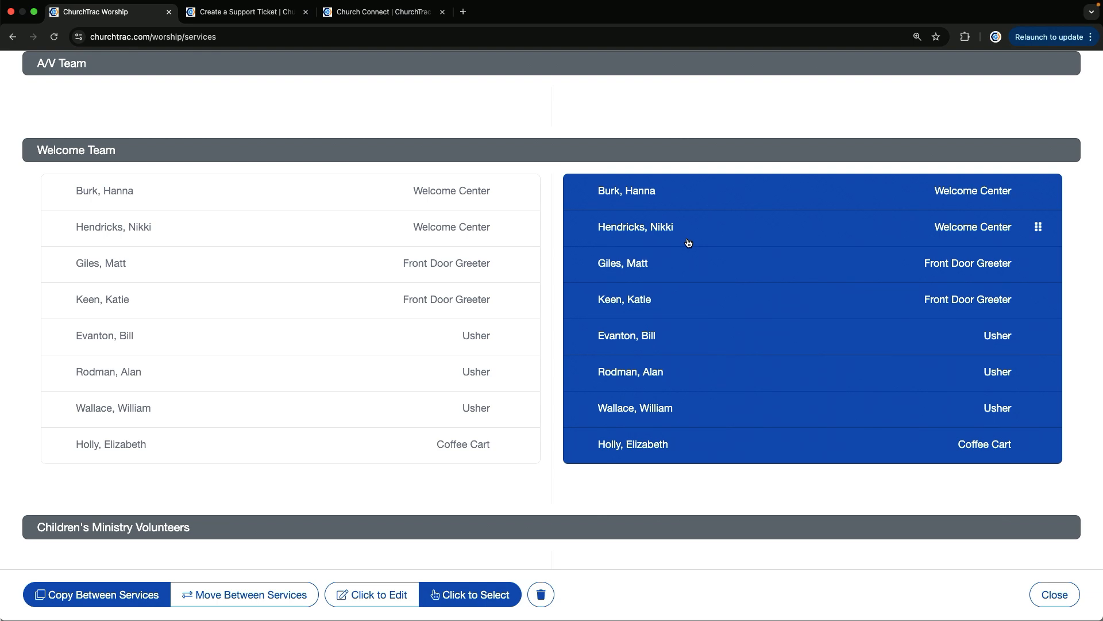
Delete all the selected Welcome Team assignments from Main Template 2, confirming with yes
{"action": "left_click", "coordinate": [541, 595]}
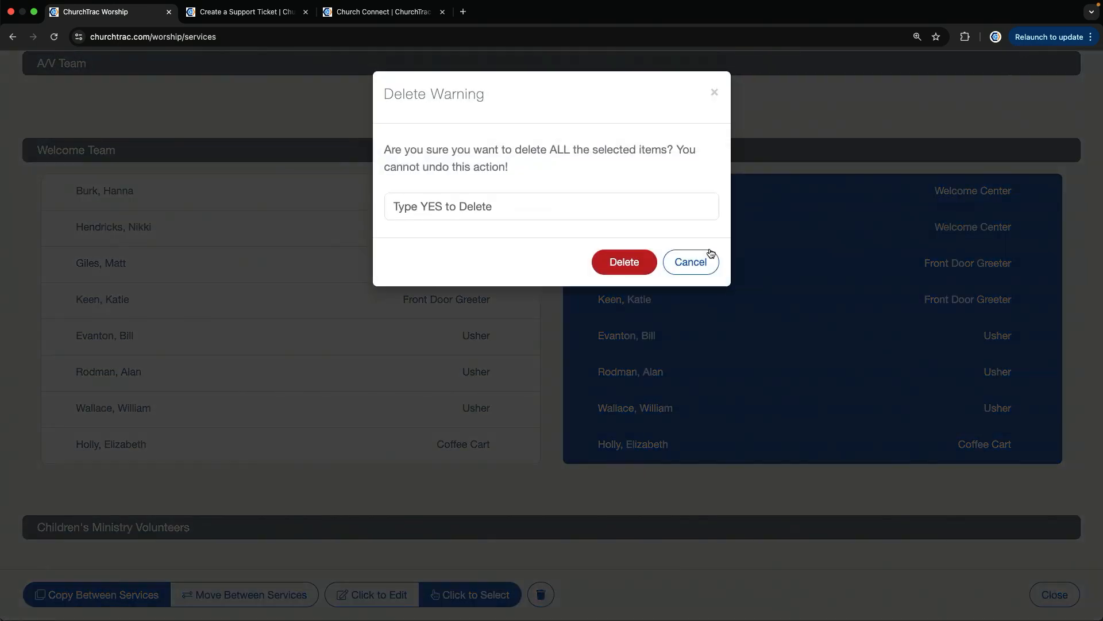
{"action": "type", "text": "yes"}
{"action": "key", "text": "Return"}
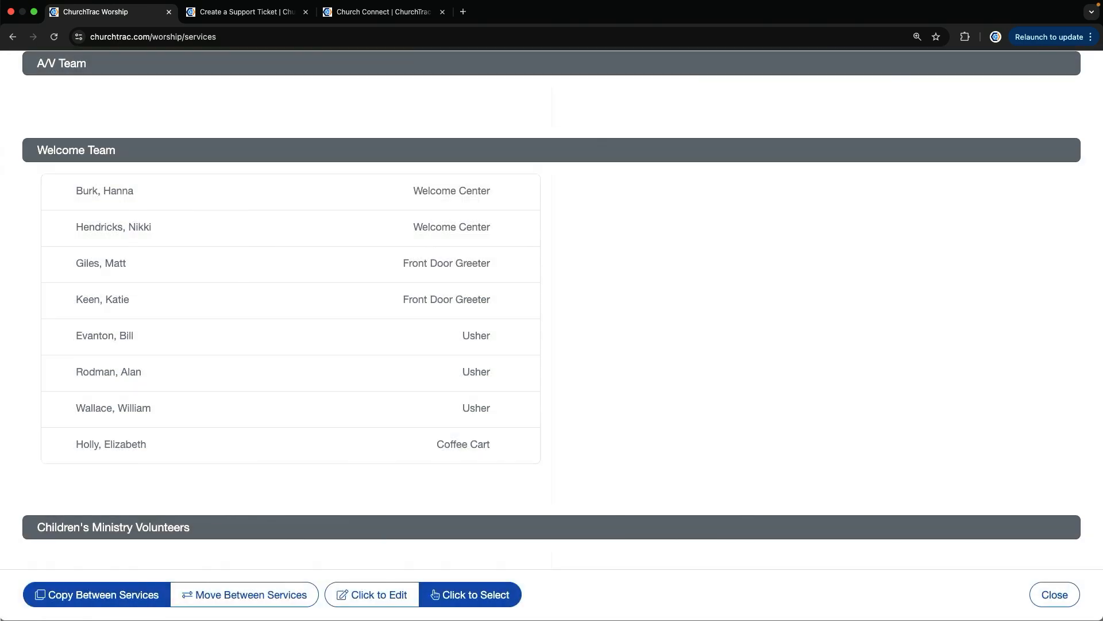
Move the first Welcome Center volunteer from Main Template 1 to Main Template 2, and try moving the second Front Door Greeter across too
{"action": "left_click", "coordinate": [201, 597]}
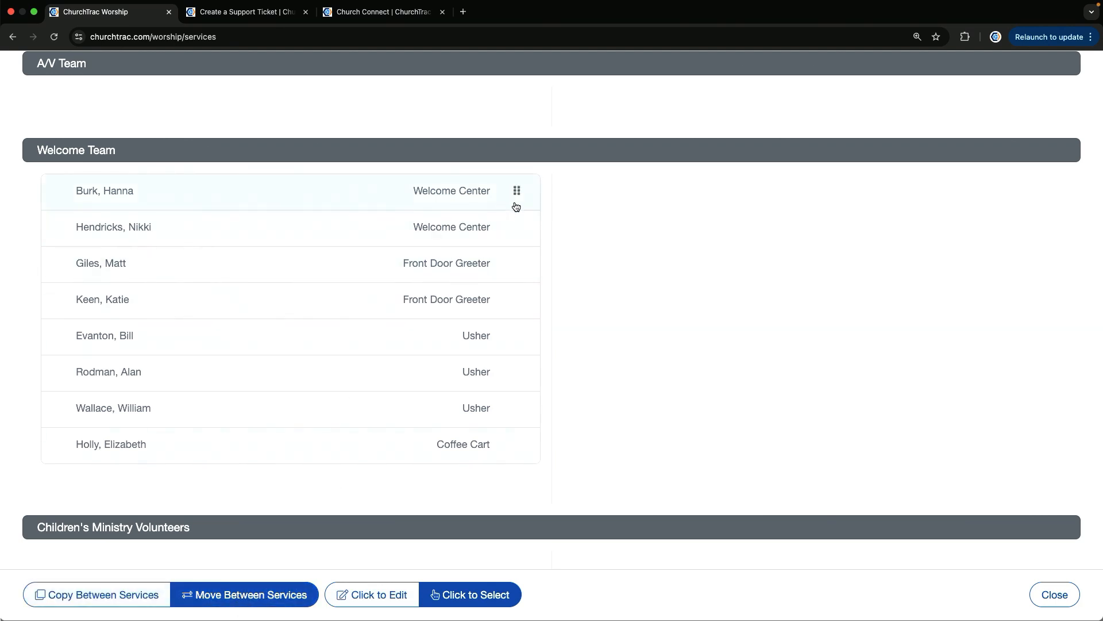
{"action": "left_click_drag", "start_coordinate": [519, 191], "coordinate": [994, 212]}
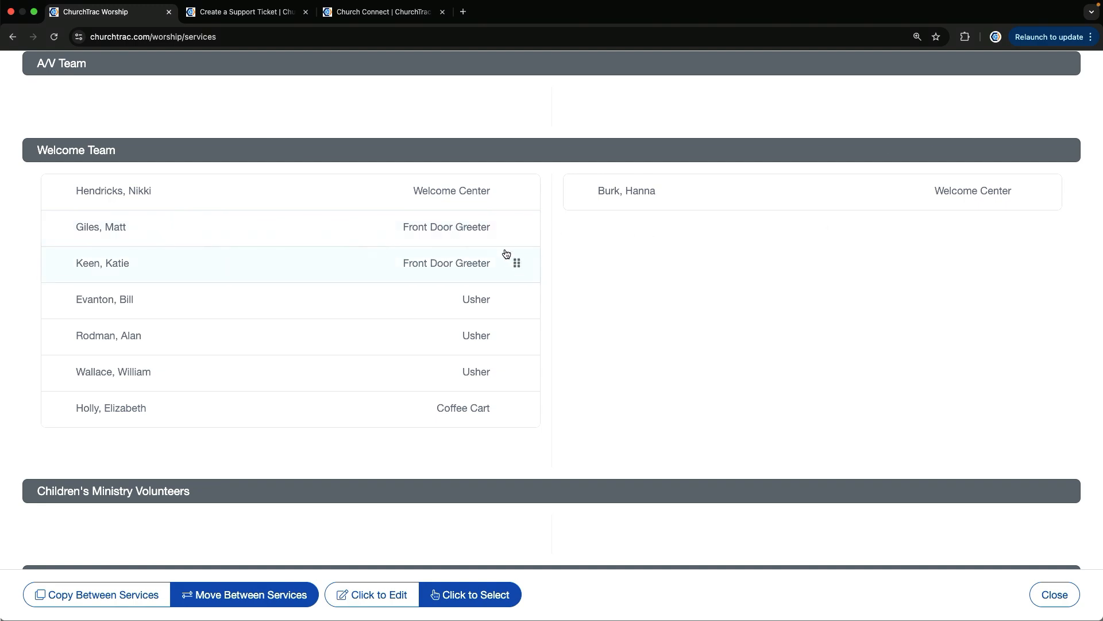
{"action": "left_click_drag", "start_coordinate": [517, 262], "coordinate": [1011, 265]}
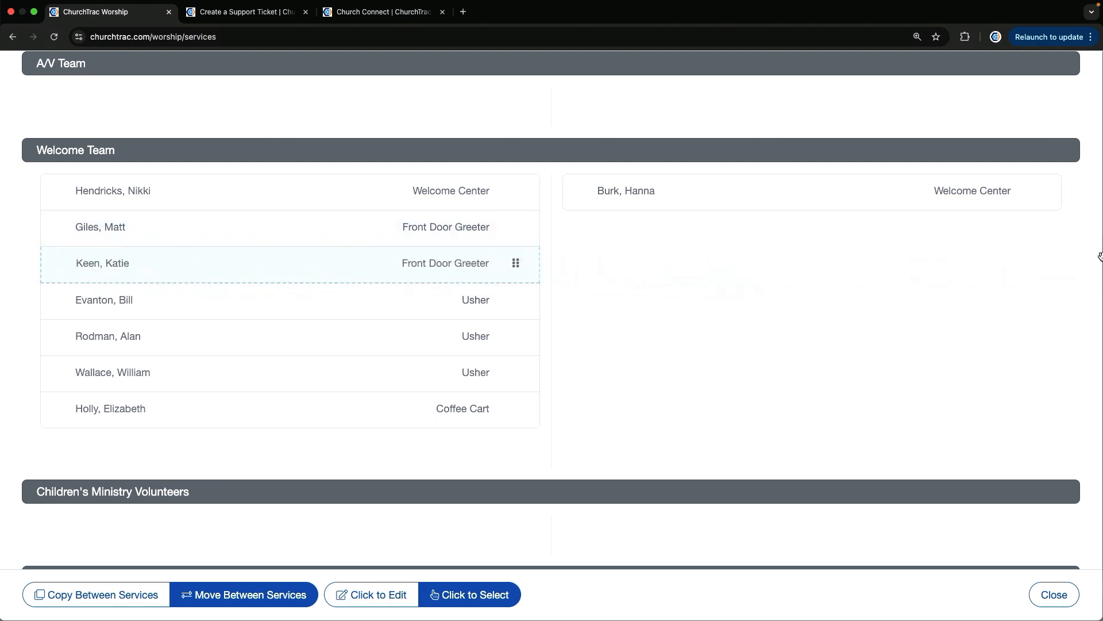
{"action": "left_click", "coordinate": [1066, 595]}
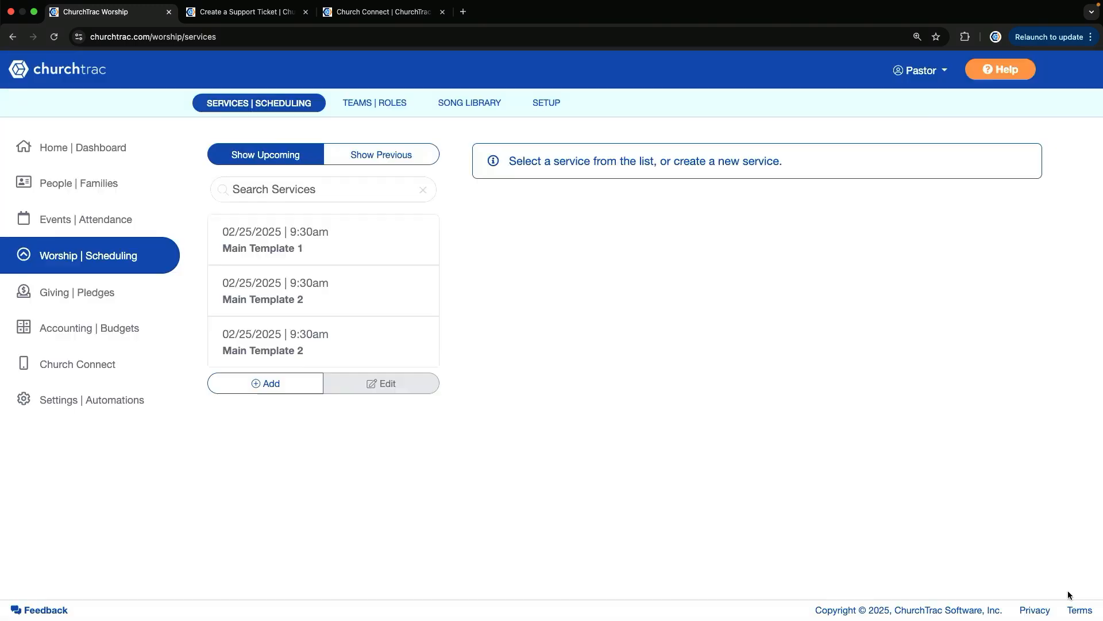
Start a new worship service titled Worship 1 and set its date to 03/02/2025
{"action": "left_click", "coordinate": [277, 383]}
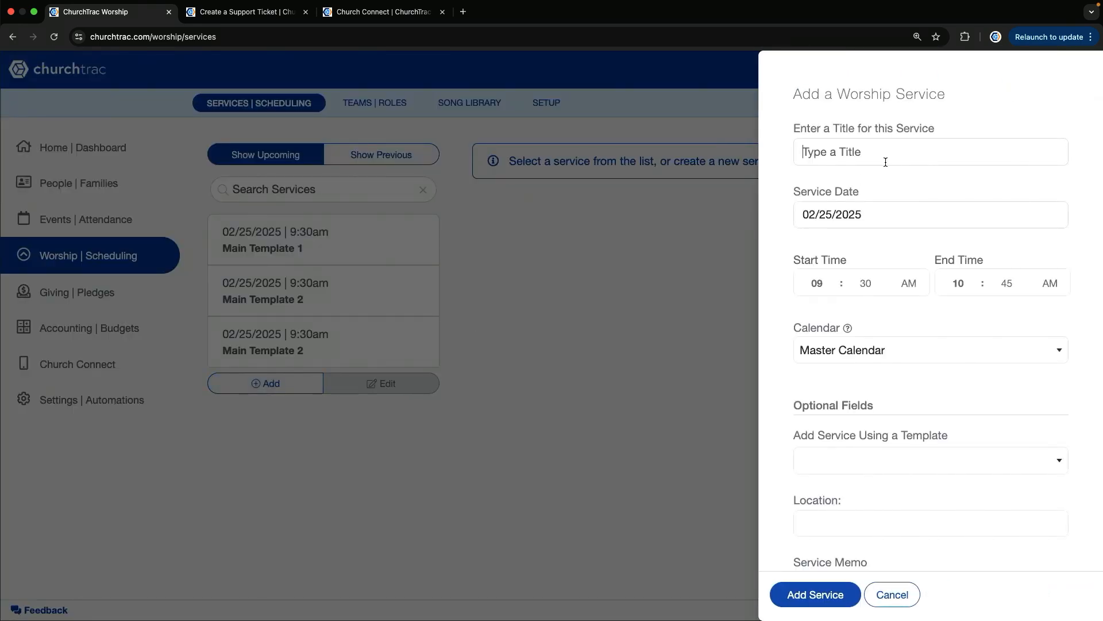
{"action": "left_click", "coordinate": [886, 162]}
{"action": "type", "text": "Worship 1"}
{"action": "left_click", "coordinate": [887, 218]}
{"action": "left_click", "coordinate": [1002, 246]}
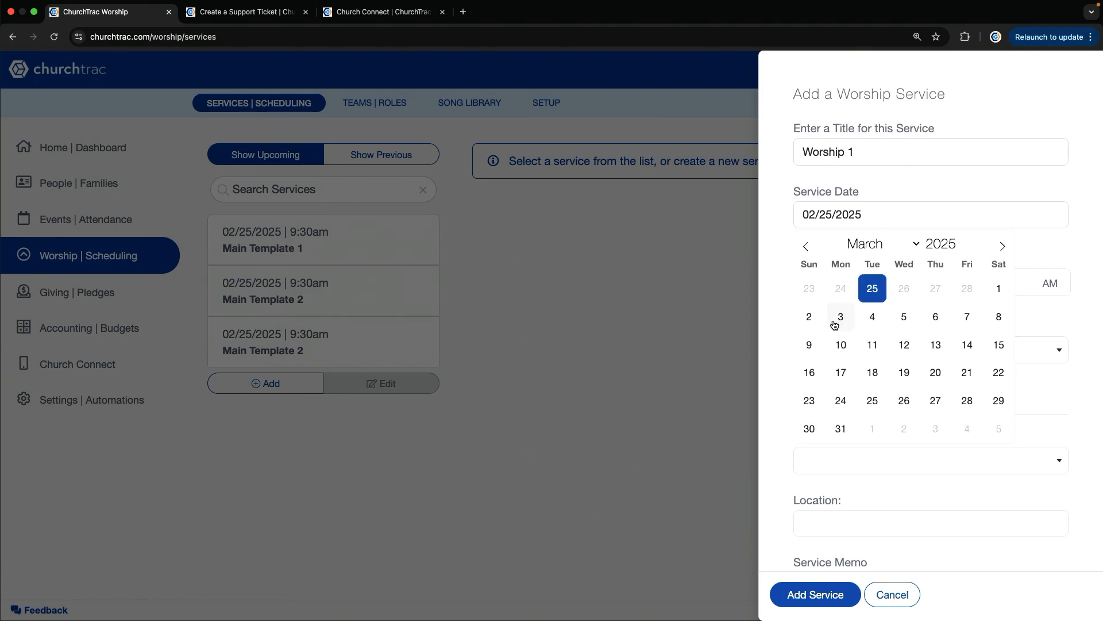
{"action": "left_click", "coordinate": [811, 320]}
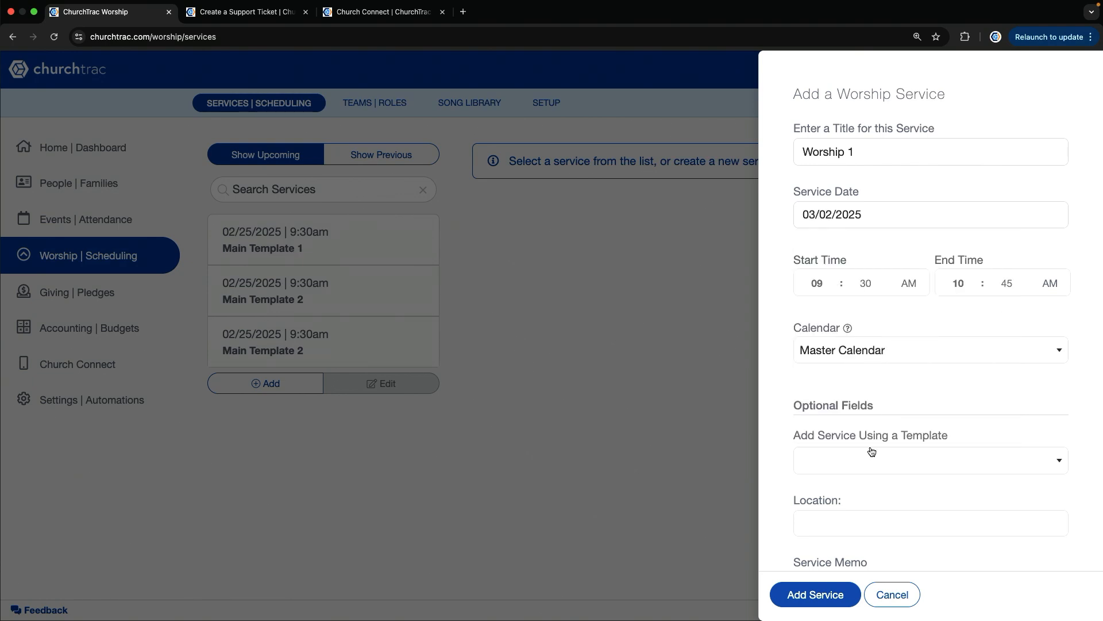
Add the service from Worship Template A using its songs and its roles with assigned people, with Worship Building as the location
{"action": "left_click", "coordinate": [867, 458]}
{"action": "left_click", "coordinate": [932, 331]}
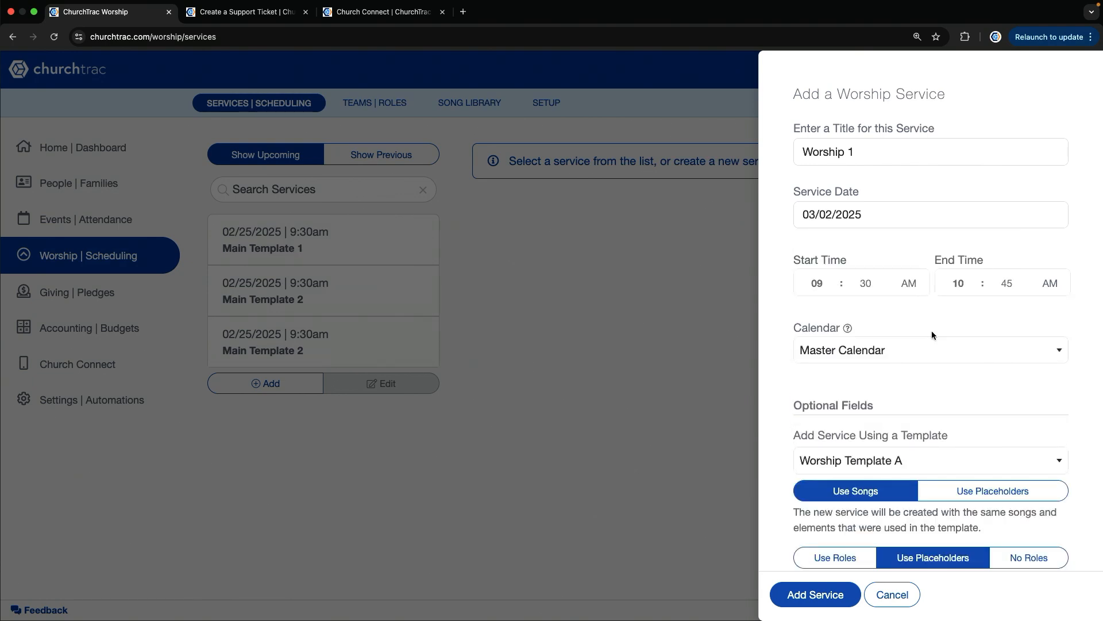
{"action": "scroll", "coordinate": [932, 335], "scroll_direction": "down", "scroll_amount": 3}
{"action": "left_click", "coordinate": [833, 381]}
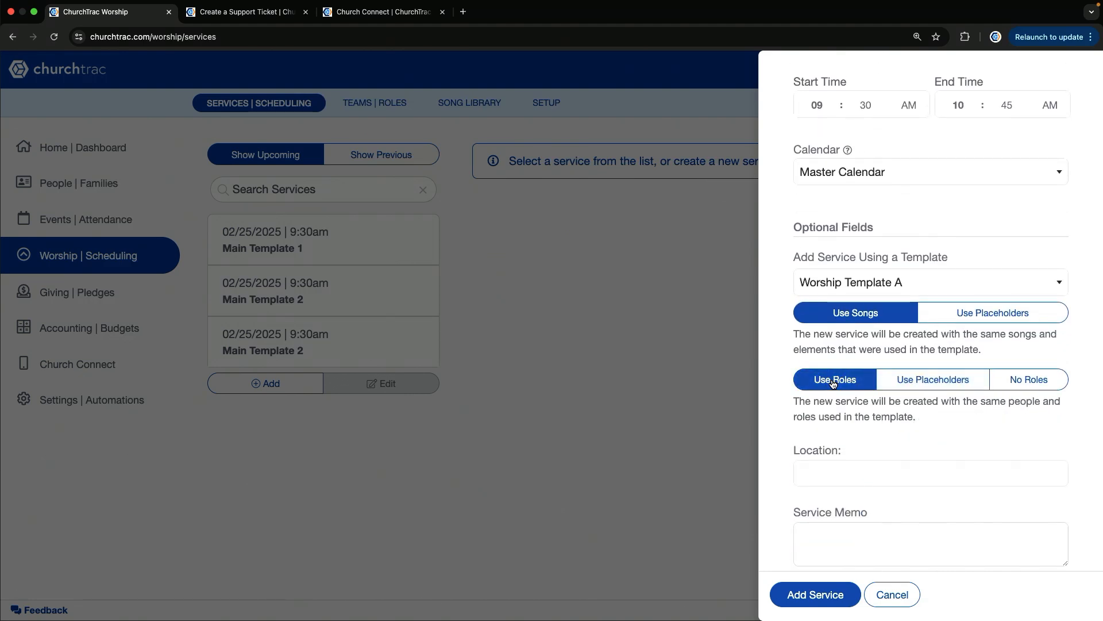
{"action": "scroll", "coordinate": [835, 515], "scroll_direction": "down", "scroll_amount": 2}
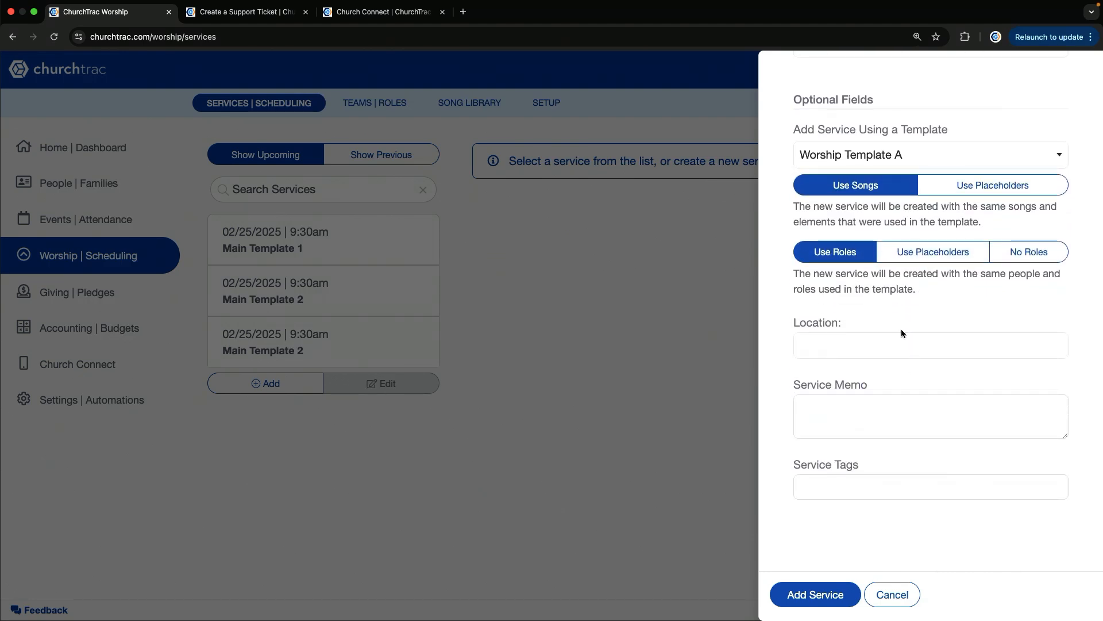
{"action": "left_click", "coordinate": [894, 342]}
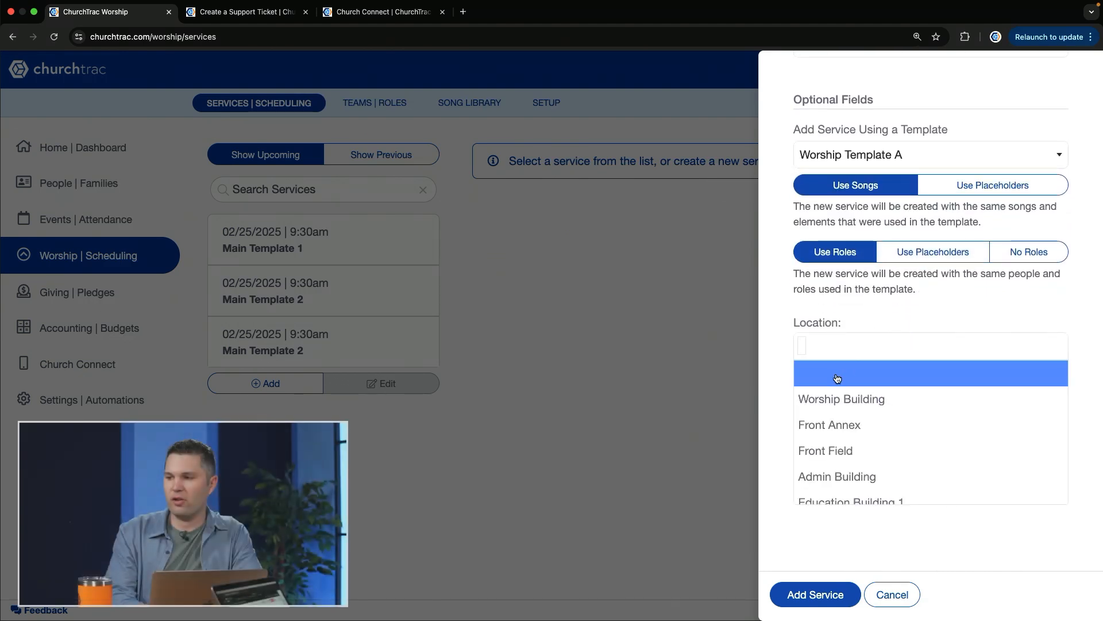
{"action": "left_click", "coordinate": [832, 398]}
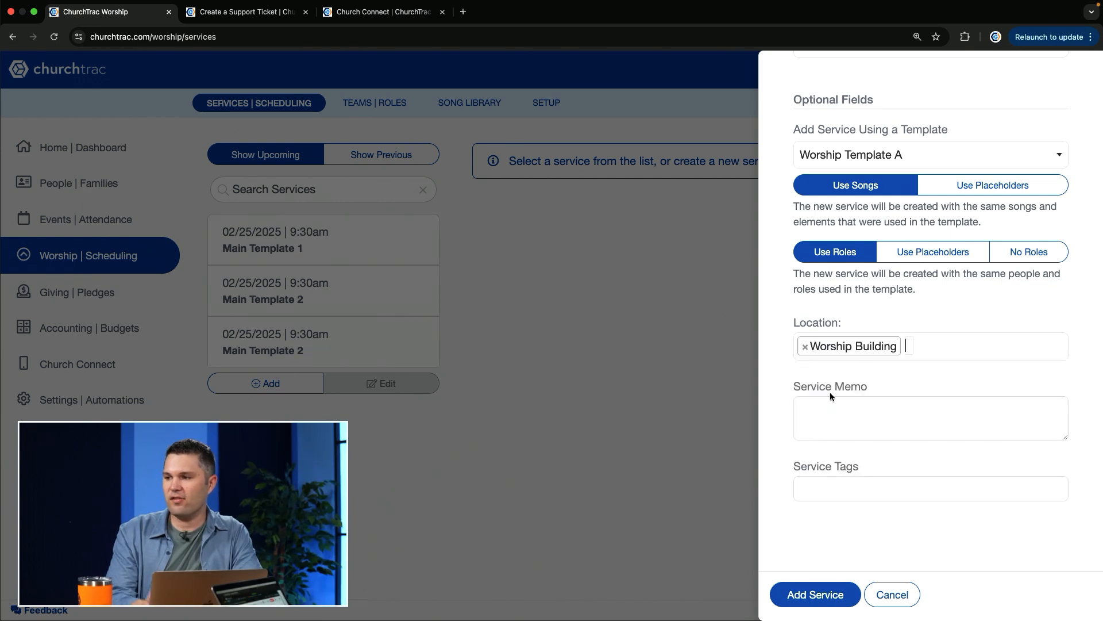
{"action": "left_click", "coordinate": [822, 596]}
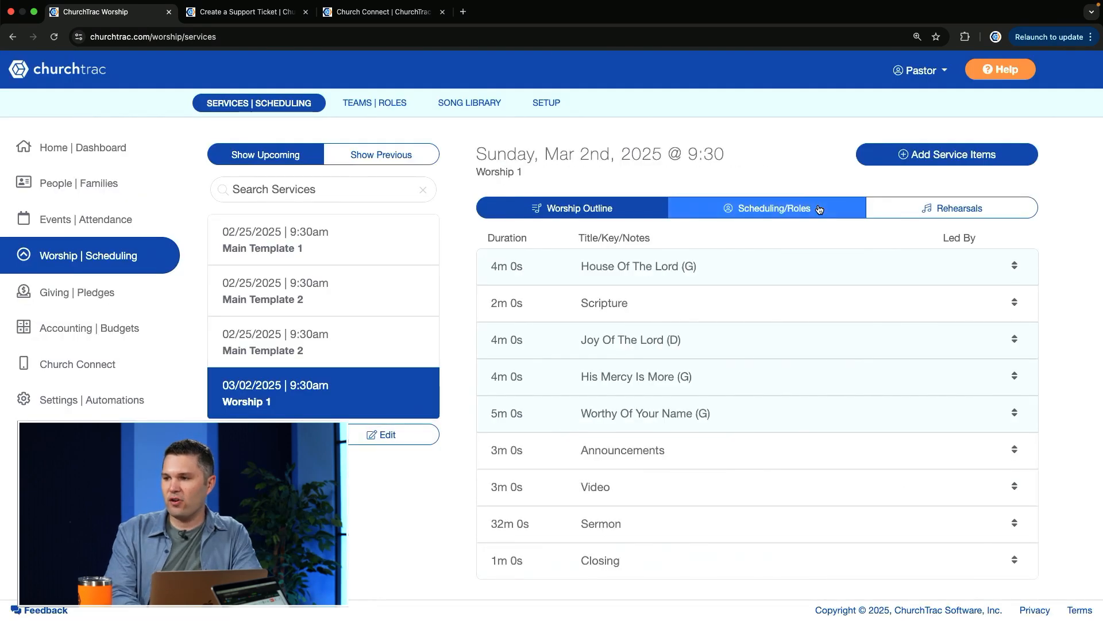
Open Worship 1 in the Side-By-Side view and examine its Worship Team and A/V Team assignments
{"action": "scroll", "coordinate": [851, 357], "scroll_direction": "down", "scroll_amount": 3}
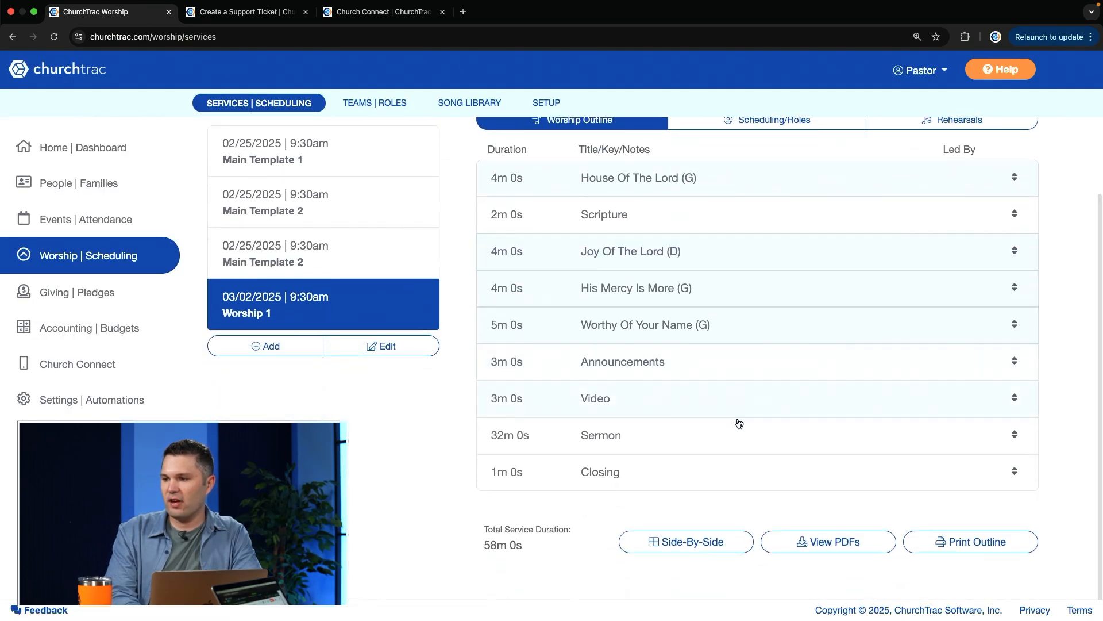
{"action": "left_click", "coordinate": [700, 543]}
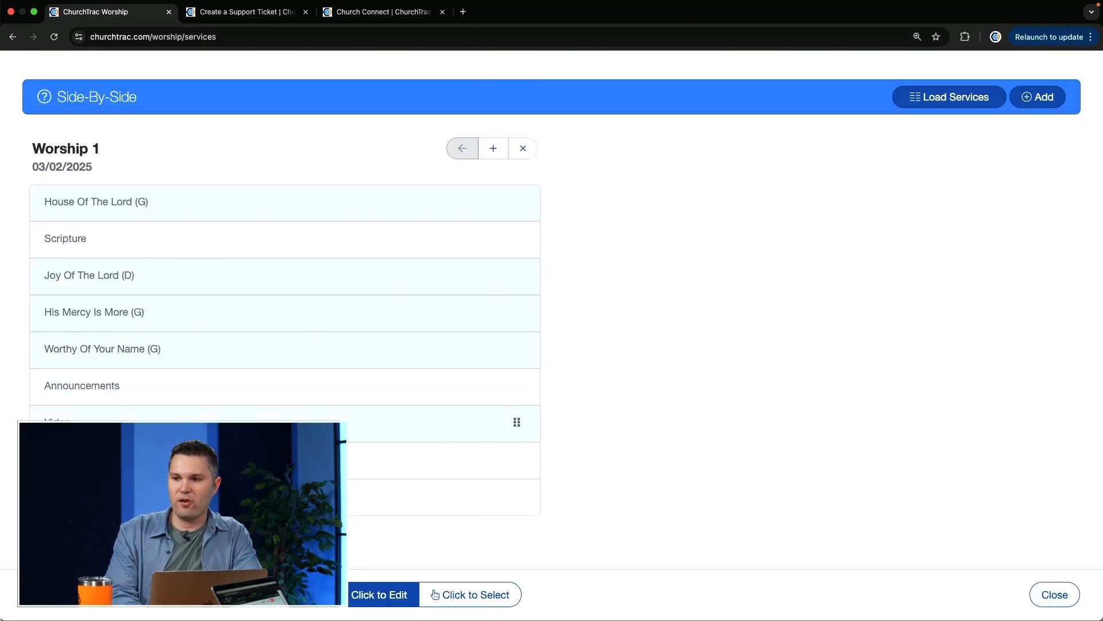
{"action": "scroll", "coordinate": [270, 343], "scroll_direction": "down", "scroll_amount": 10}
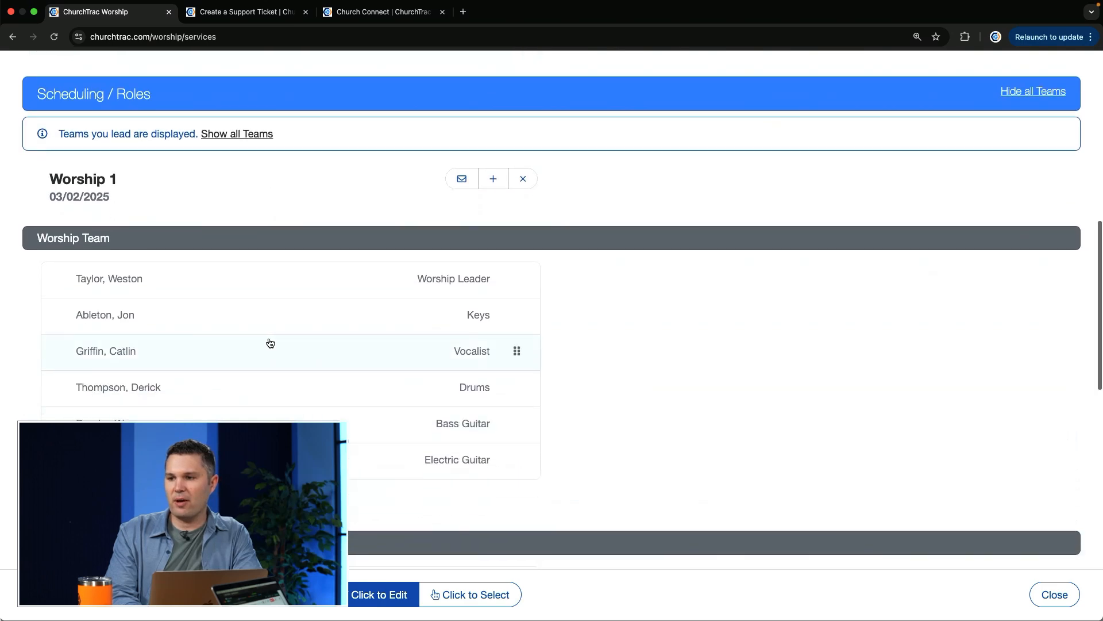
{"action": "scroll", "coordinate": [270, 343], "scroll_direction": "down", "scroll_amount": 5}
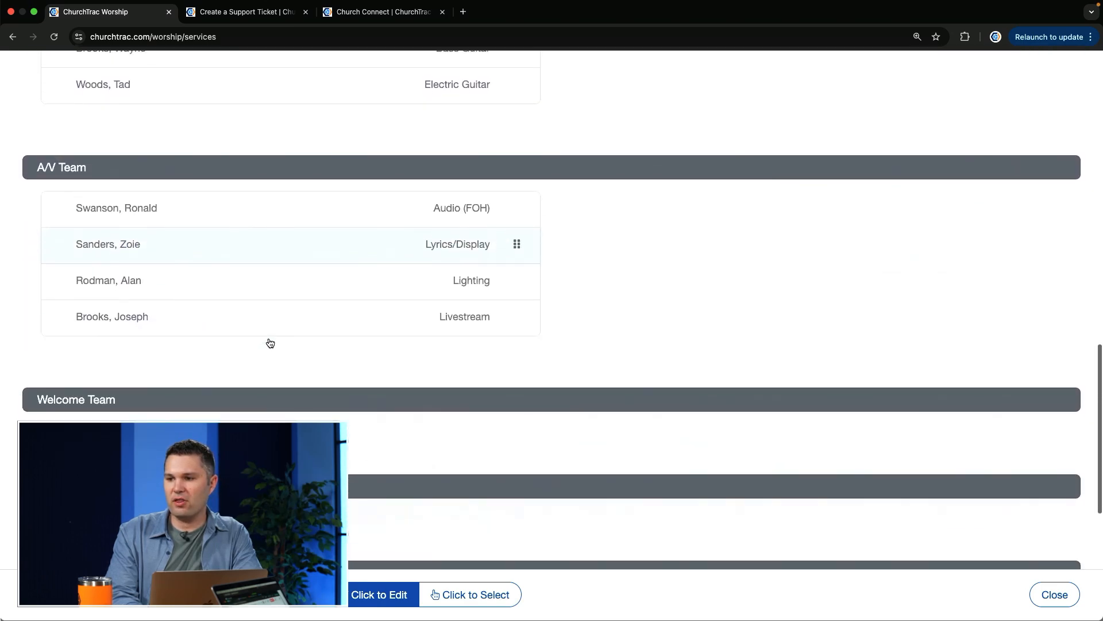
{"action": "scroll", "coordinate": [269, 343], "scroll_direction": "up", "scroll_amount": 6}
{"action": "scroll", "coordinate": [269, 343], "scroll_direction": "up", "scroll_amount": 1}
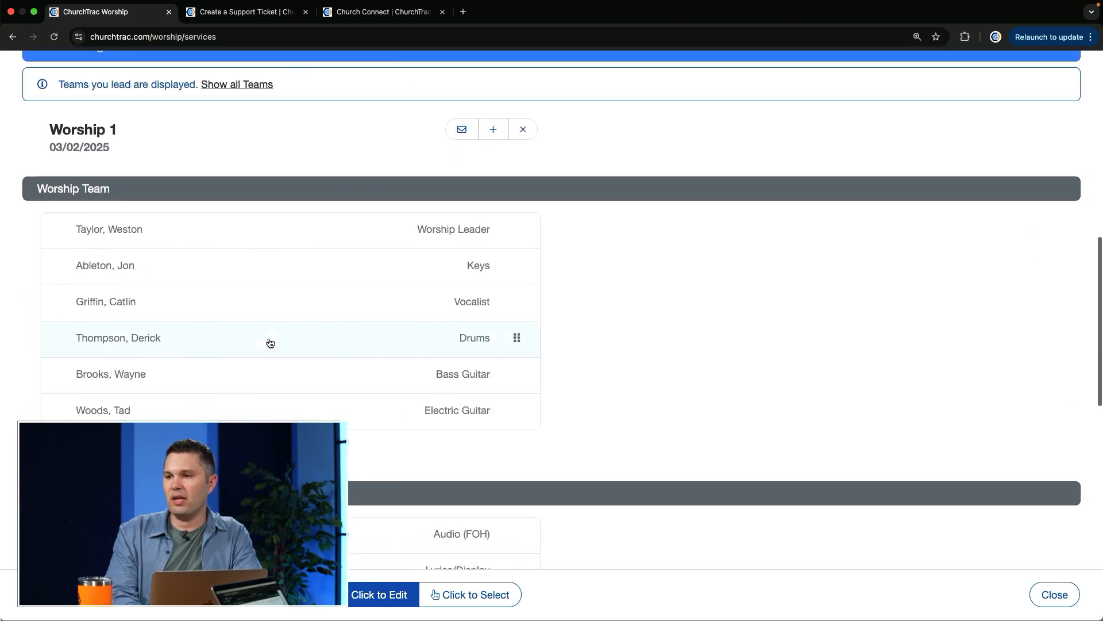
Start another worship service from the Side-By-Side view, titled Worship 2 and dated 03/09/2025
{"action": "scroll", "coordinate": [855, 206], "scroll_direction": "up", "scroll_amount": 5}
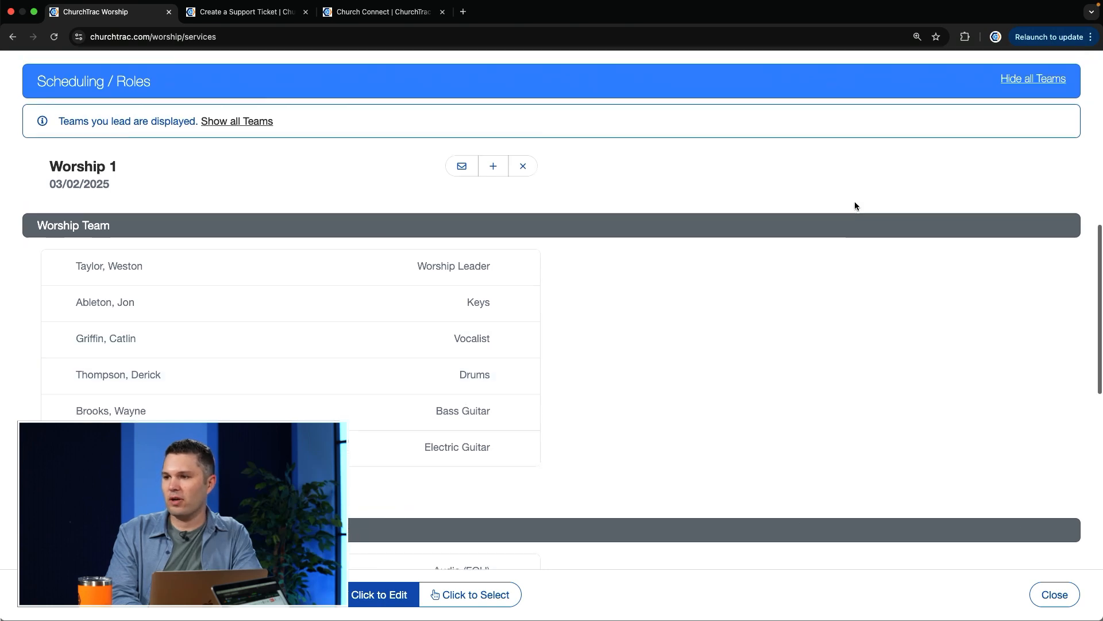
{"action": "scroll", "coordinate": [855, 202], "scroll_direction": "up", "scroll_amount": 15}
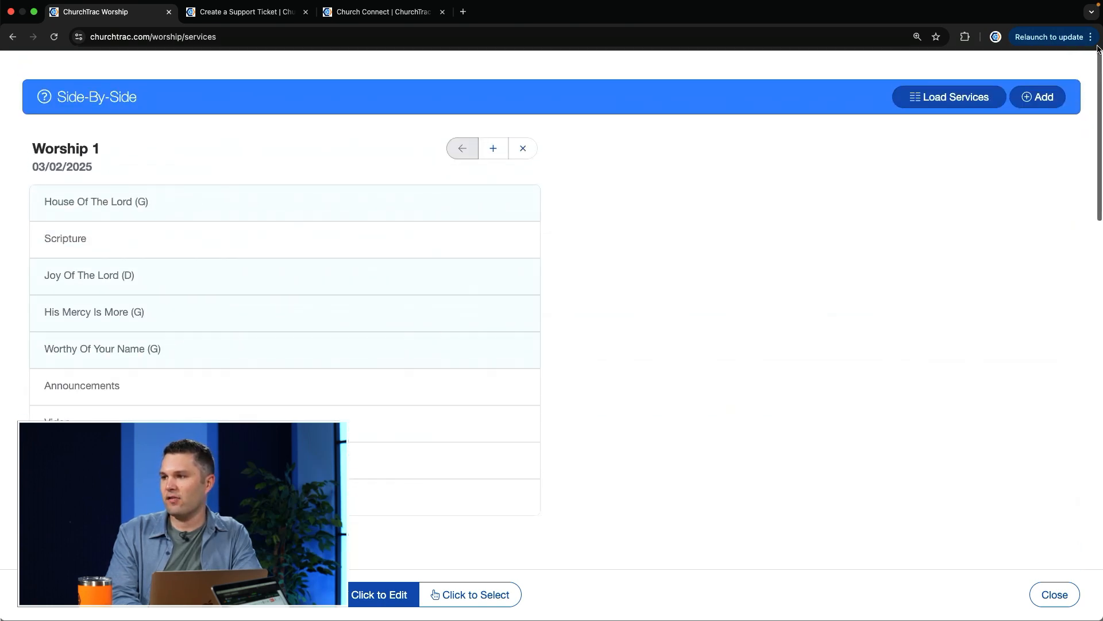
{"action": "left_click", "coordinate": [1029, 96]}
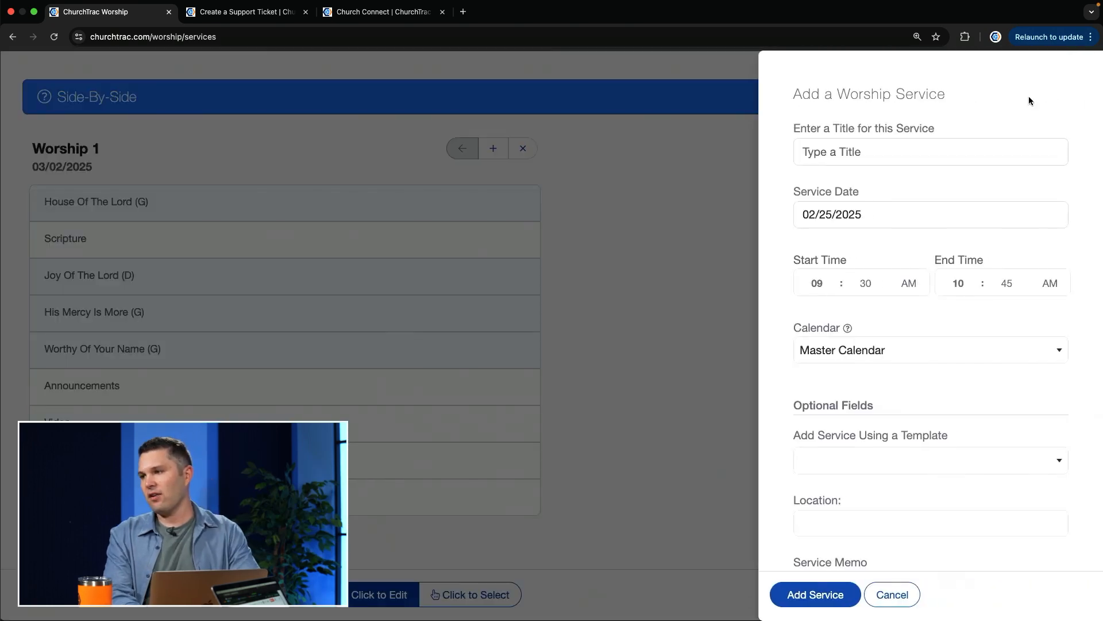
{"action": "left_click", "coordinate": [926, 152]}
{"action": "type", "text": "Worship 2"}
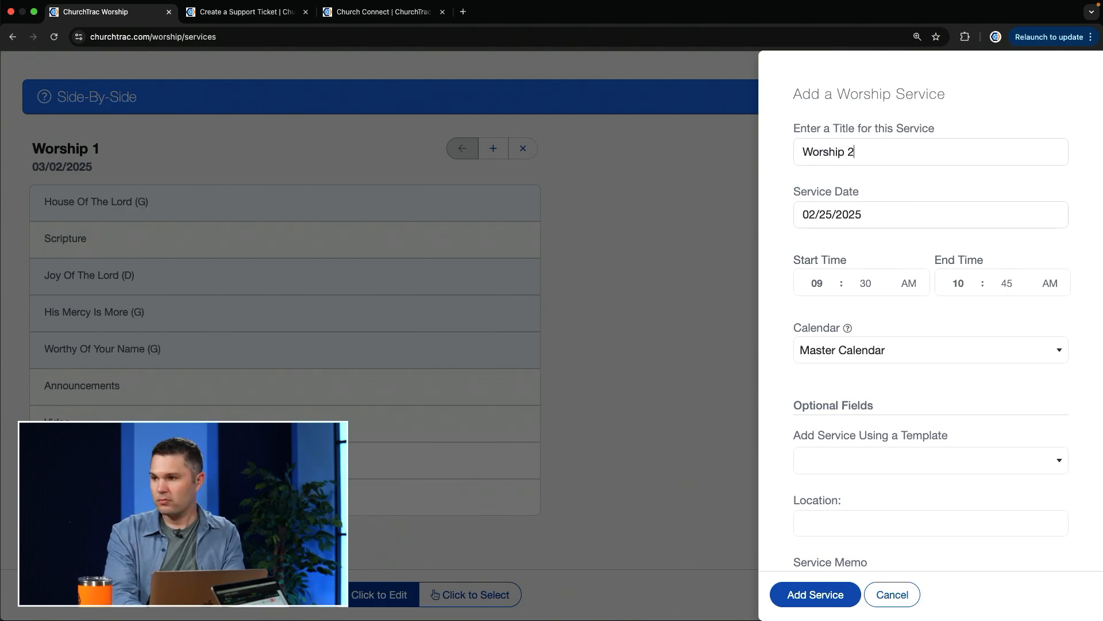
{"action": "left_click", "coordinate": [845, 215]}
{"action": "left_click", "coordinate": [1001, 247]}
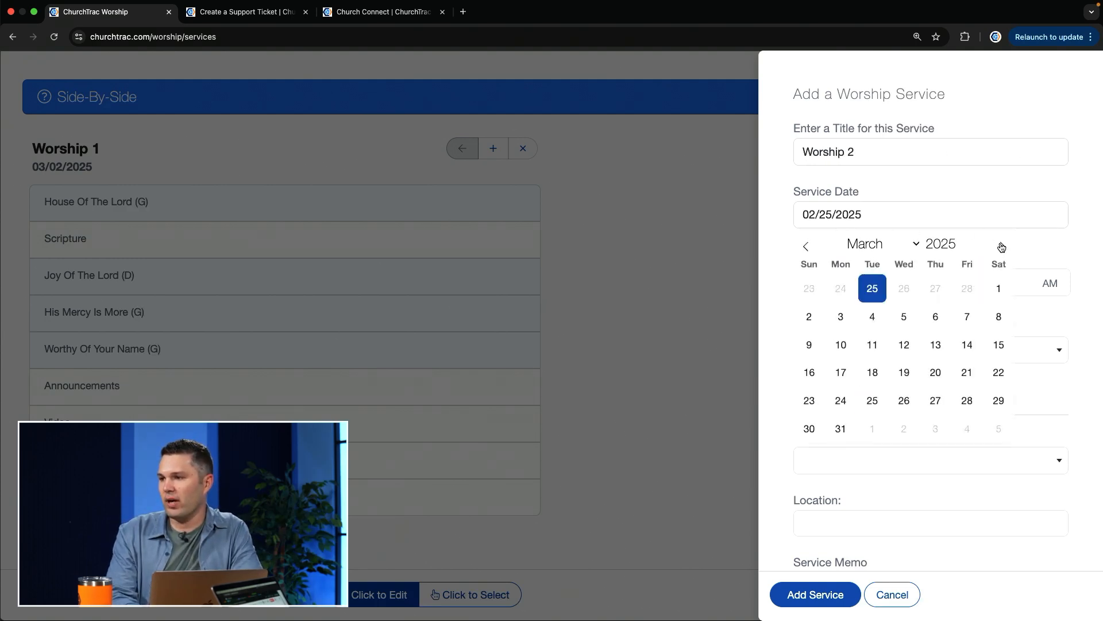
{"action": "left_click", "coordinate": [809, 344]}
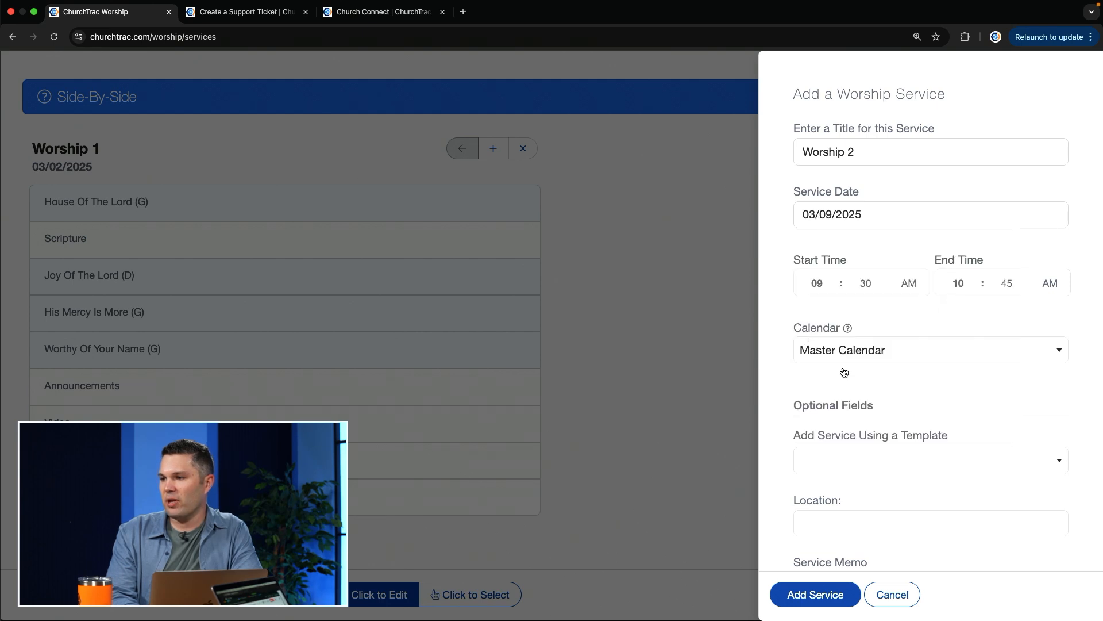
Add Worship 2 from Worship Template B using its songs and its roles with assigned people, with Worship Building as the location
{"action": "scroll", "coordinate": [938, 457], "scroll_direction": "down", "scroll_amount": 1}
{"action": "left_click", "coordinate": [939, 454]}
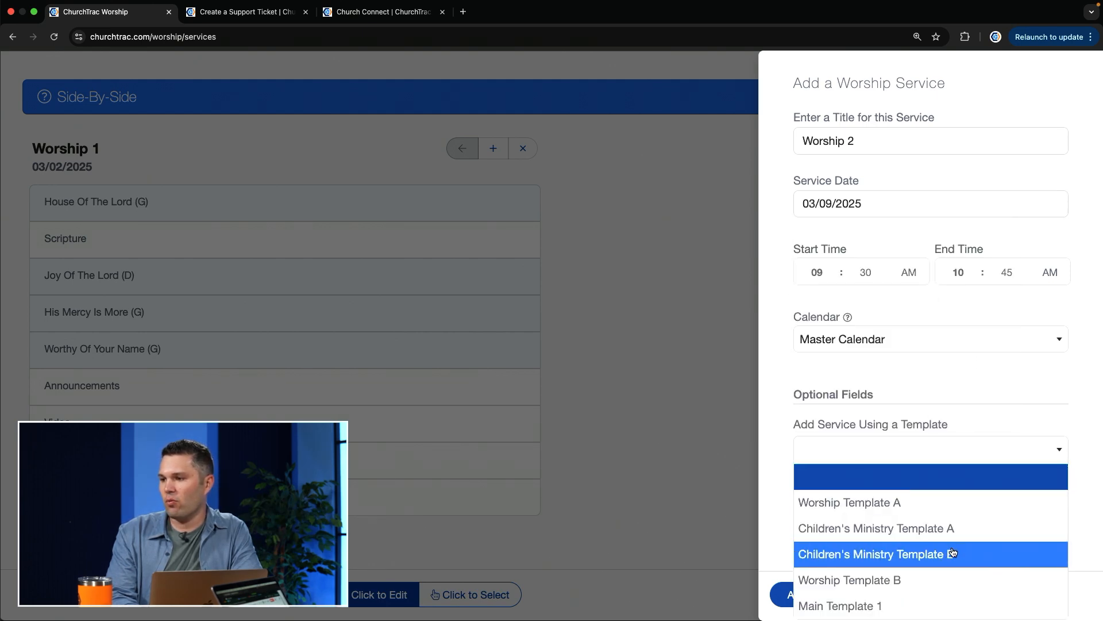
{"action": "left_click", "coordinate": [942, 580]}
{"action": "scroll", "coordinate": [1057, 424], "scroll_direction": "down", "scroll_amount": 2}
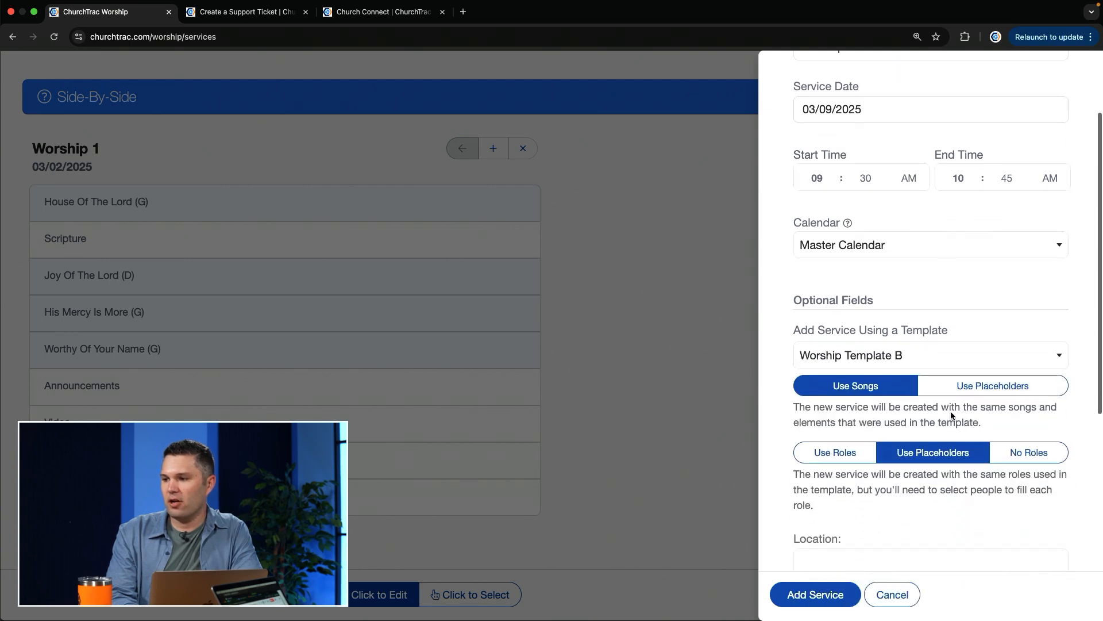
{"action": "left_click", "coordinate": [849, 452]}
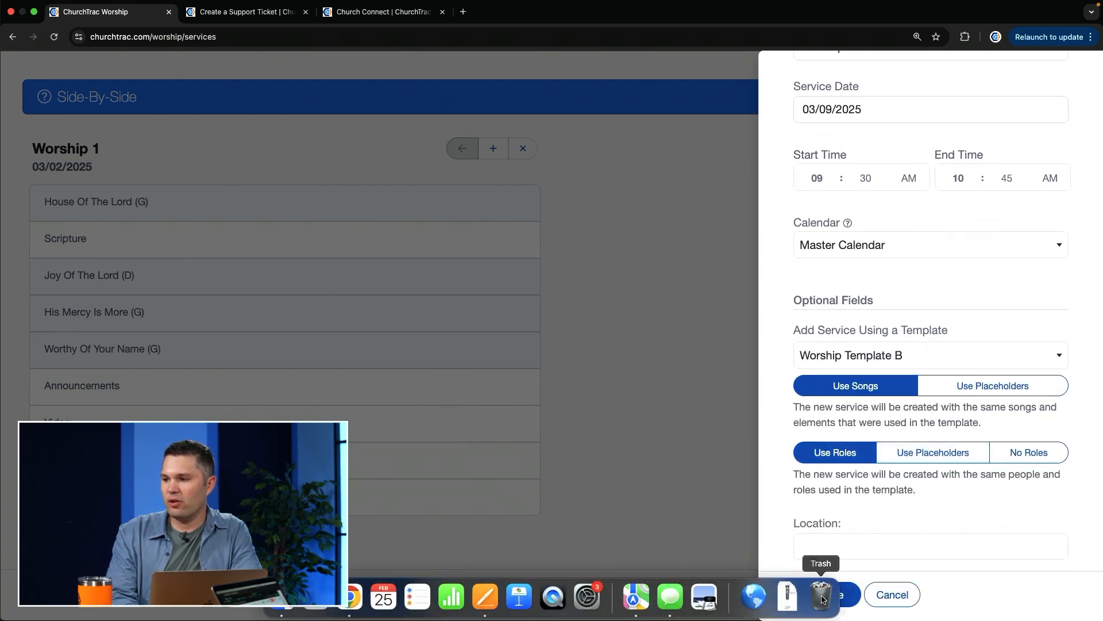
{"action": "left_click", "coordinate": [875, 543]}
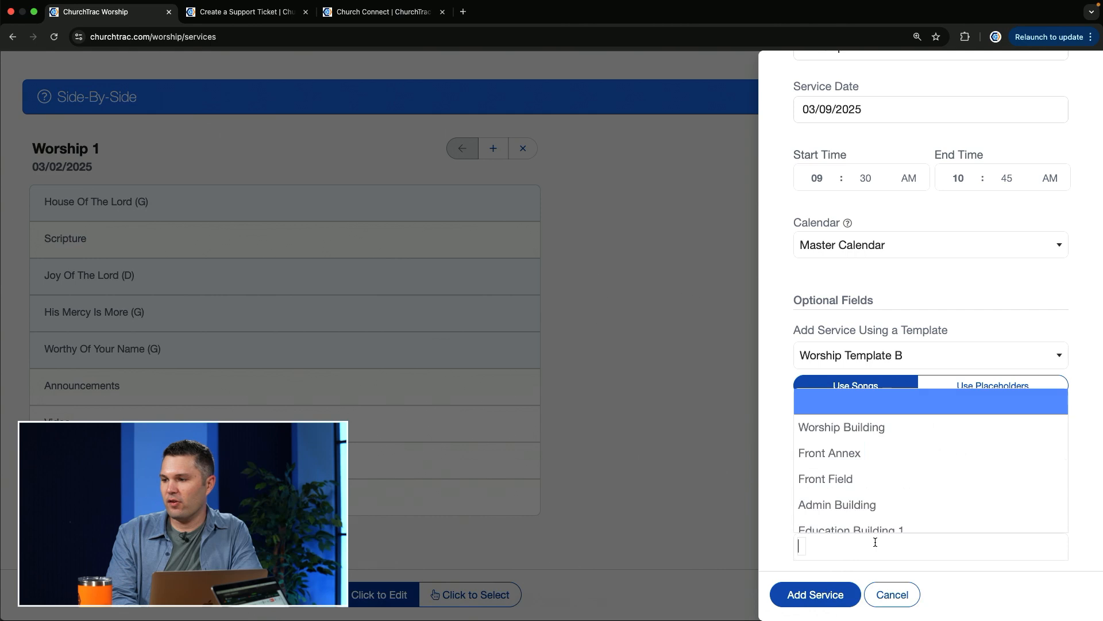
{"action": "left_click", "coordinate": [864, 436]}
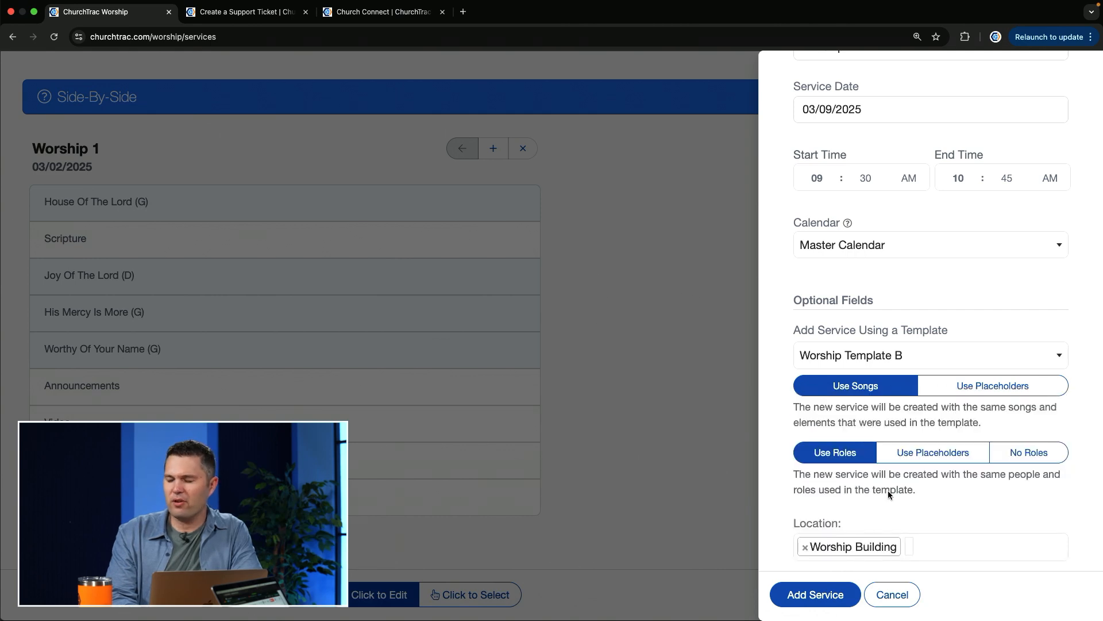
{"action": "scroll", "coordinate": [885, 459], "scroll_direction": "down", "scroll_amount": 3}
{"action": "left_click", "coordinate": [823, 595]}
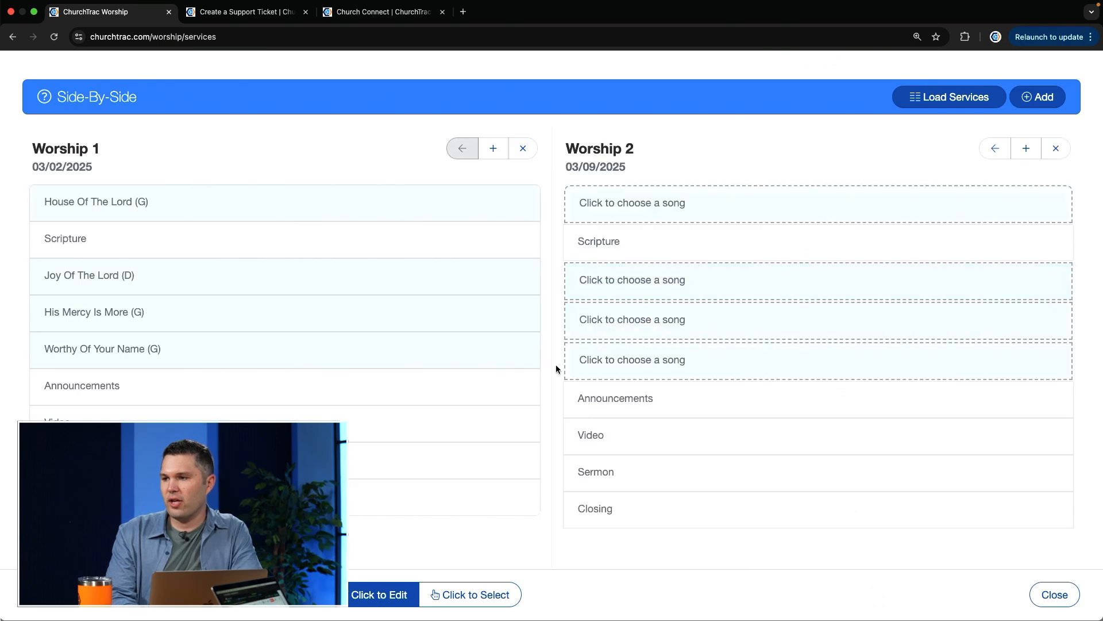
Swap the drummers between Worship 1 and Worship 2 by moving each Drums assignment to the other service
{"action": "scroll", "coordinate": [557, 367], "scroll_direction": "down", "scroll_amount": 4}
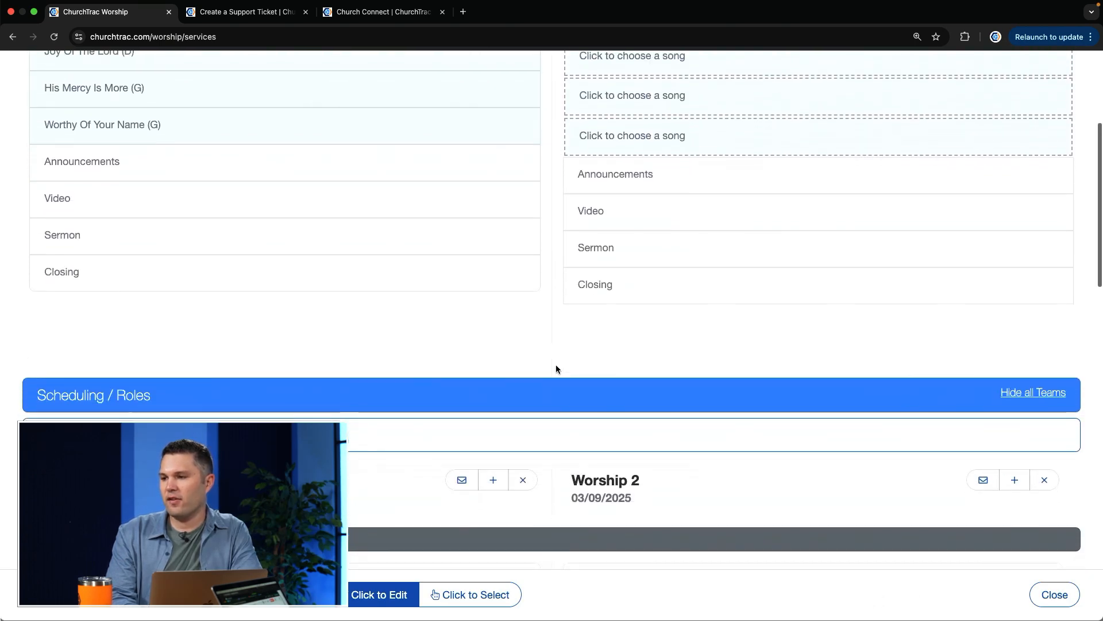
{"action": "scroll", "coordinate": [557, 367], "scroll_direction": "down", "scroll_amount": 8}
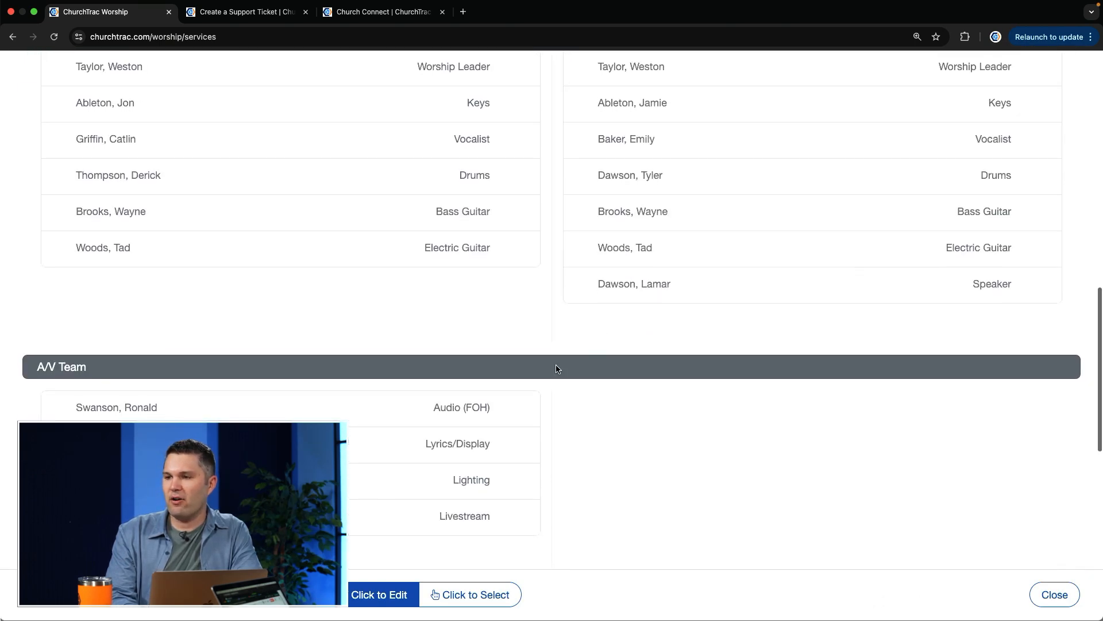
{"action": "scroll", "coordinate": [556, 369], "scroll_direction": "down", "scroll_amount": 1}
{"action": "scroll", "coordinate": [557, 369], "scroll_direction": "up", "scroll_amount": 4}
{"action": "scroll", "coordinate": [556, 368], "scroll_direction": "up", "scroll_amount": 1}
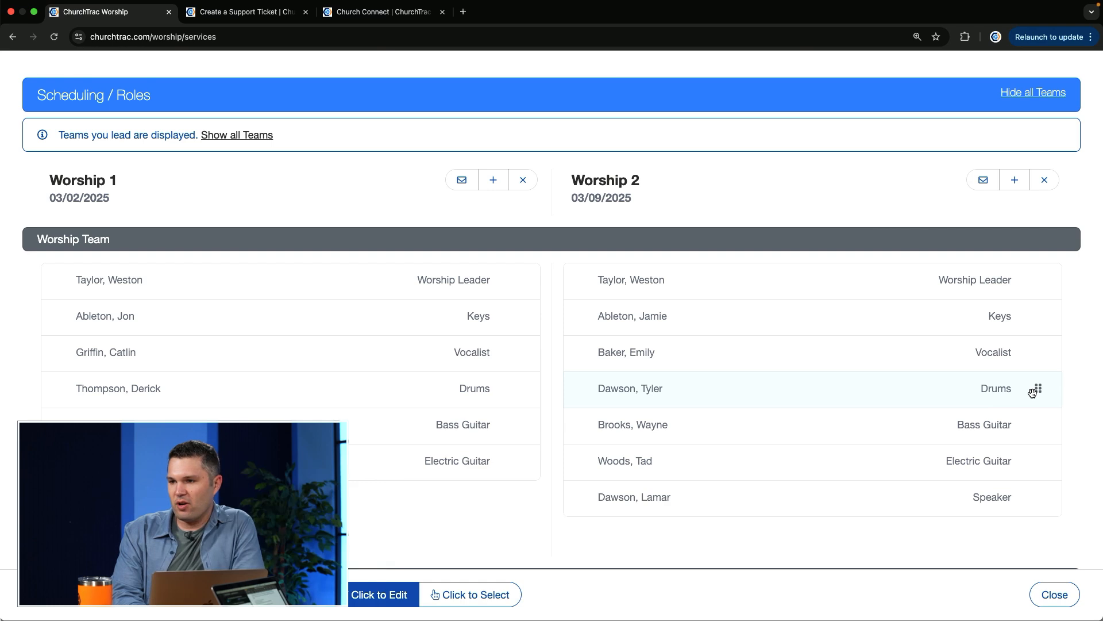
{"action": "left_click_drag", "start_coordinate": [1035, 389], "coordinate": [1030, 390]}
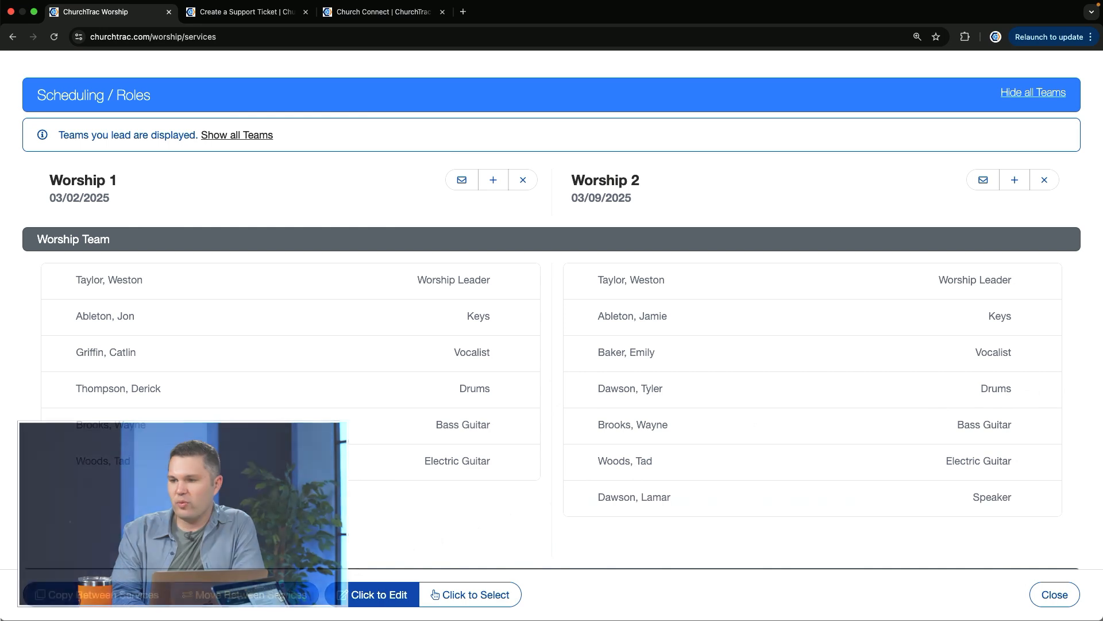
{"action": "left_click_drag", "start_coordinate": [1038, 388], "coordinate": [479, 388]}
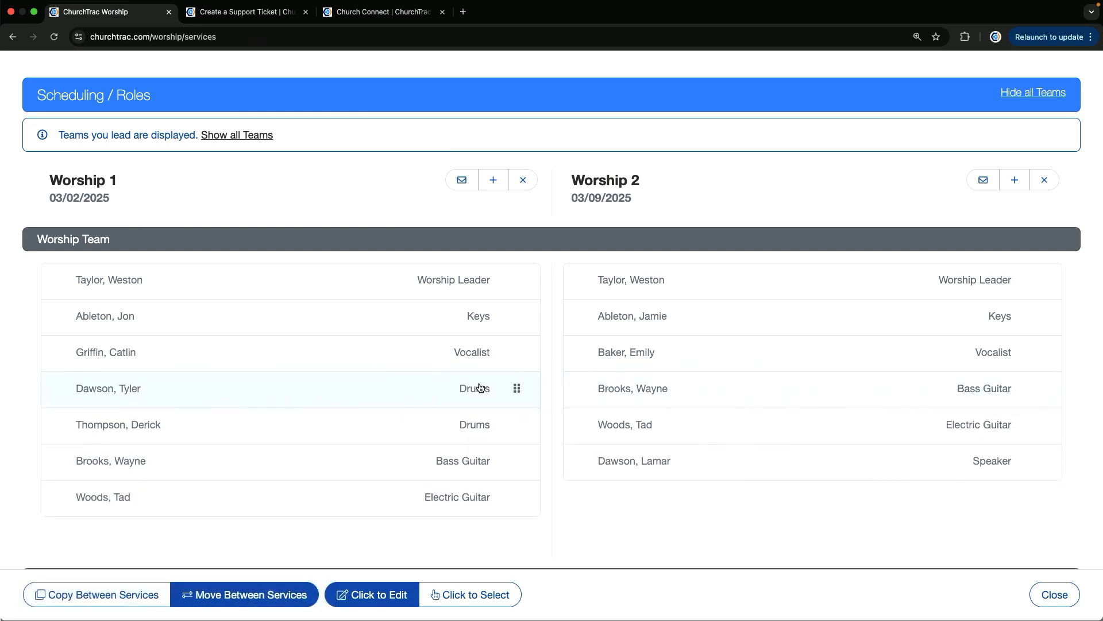
{"action": "left_click_drag", "start_coordinate": [525, 426], "coordinate": [982, 425]}
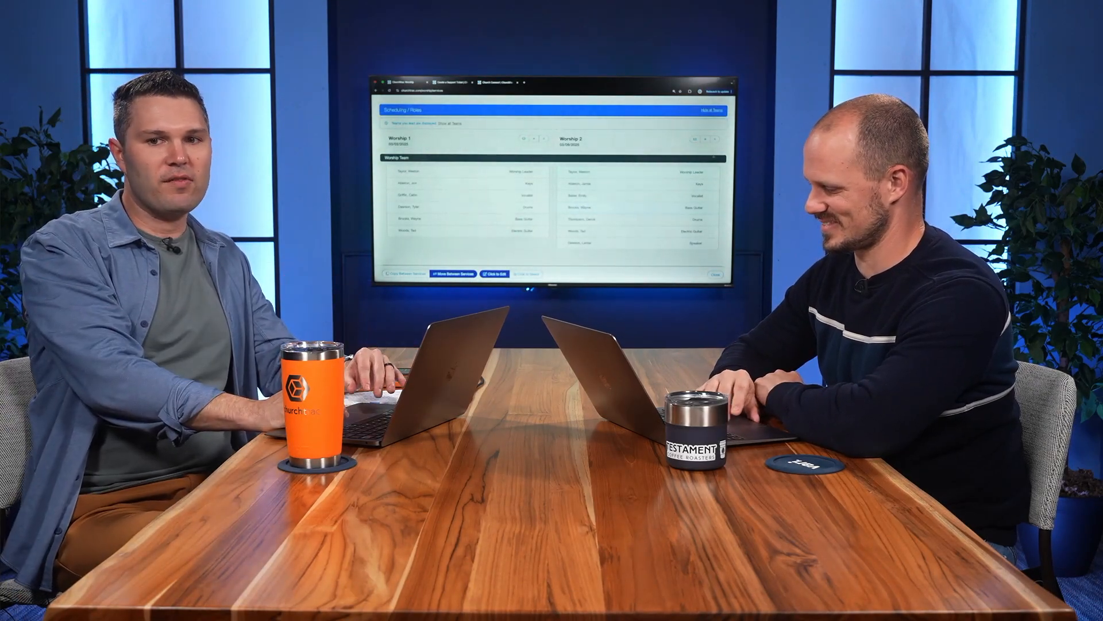
Start a third worship service from the Side-By-Side view, titled Worship 3 and dated 03/16/2025
{"action": "scroll", "coordinate": [714, 136], "scroll_direction": "up", "scroll_amount": 8}
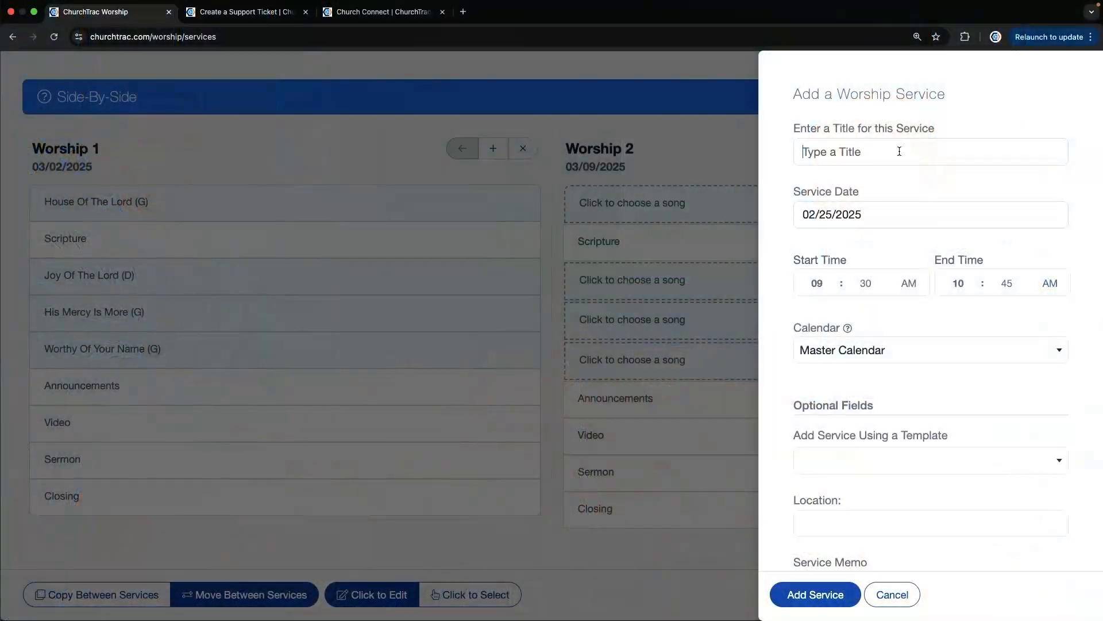
{"action": "type", "text": "W"}
{"action": "left_click", "coordinate": [944, 224]}
{"action": "left_click", "coordinate": [1002, 248]}
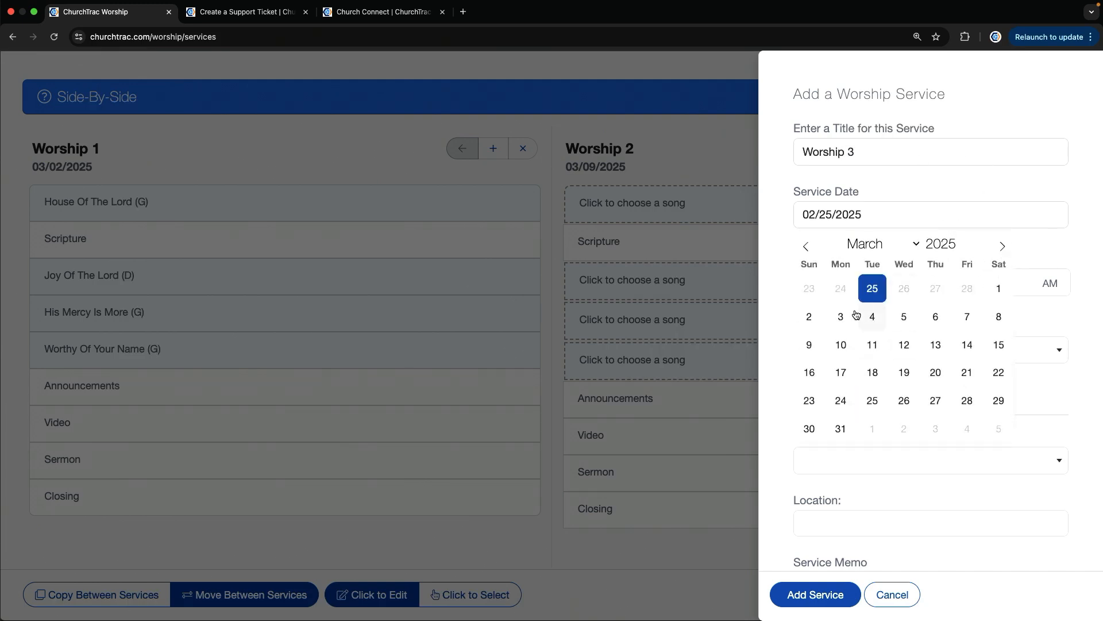
{"action": "left_click", "coordinate": [809, 370]}
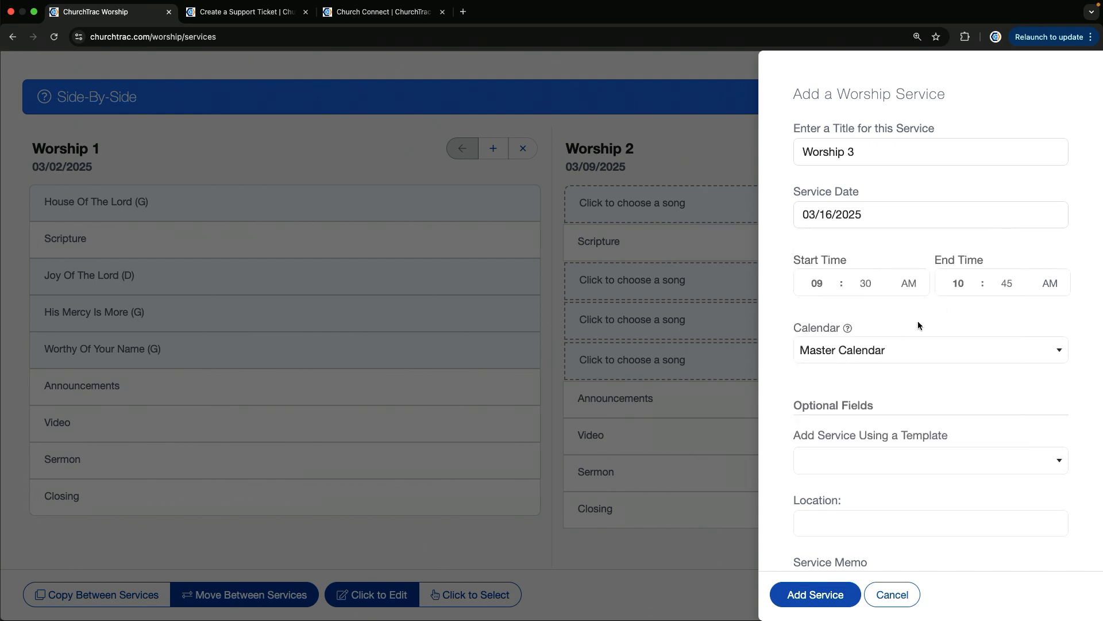
Add Worship 3 from Worship Template B using its songs and role placeholders, with Worship Building as the location
{"action": "left_click", "coordinate": [859, 472]}
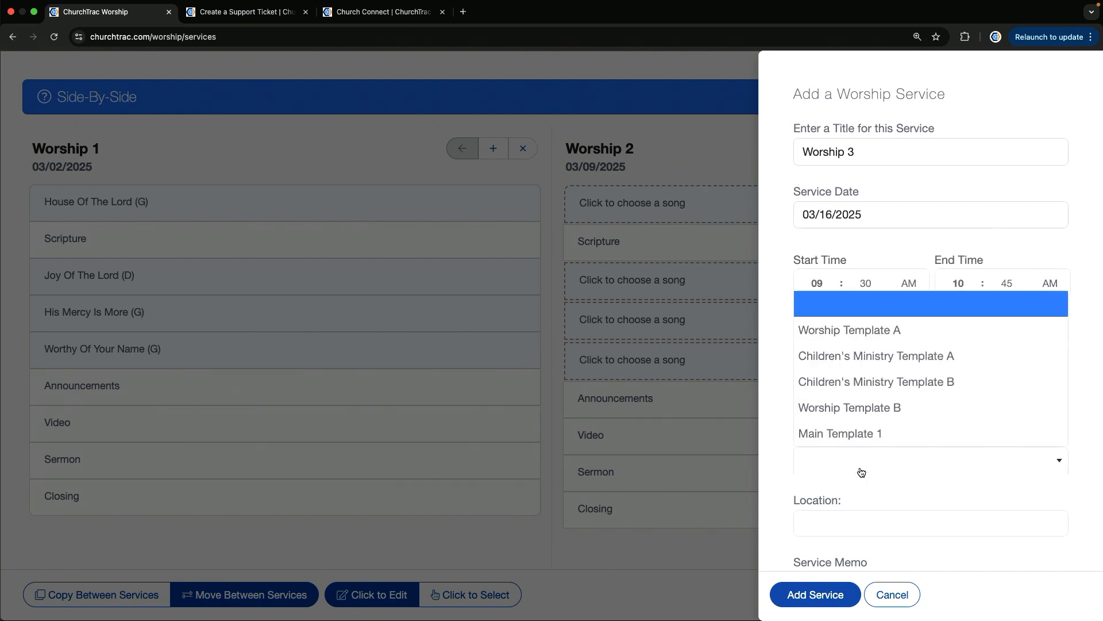
{"action": "left_click", "coordinate": [920, 407]}
{"action": "scroll", "coordinate": [920, 407], "scroll_direction": "down", "scroll_amount": 5}
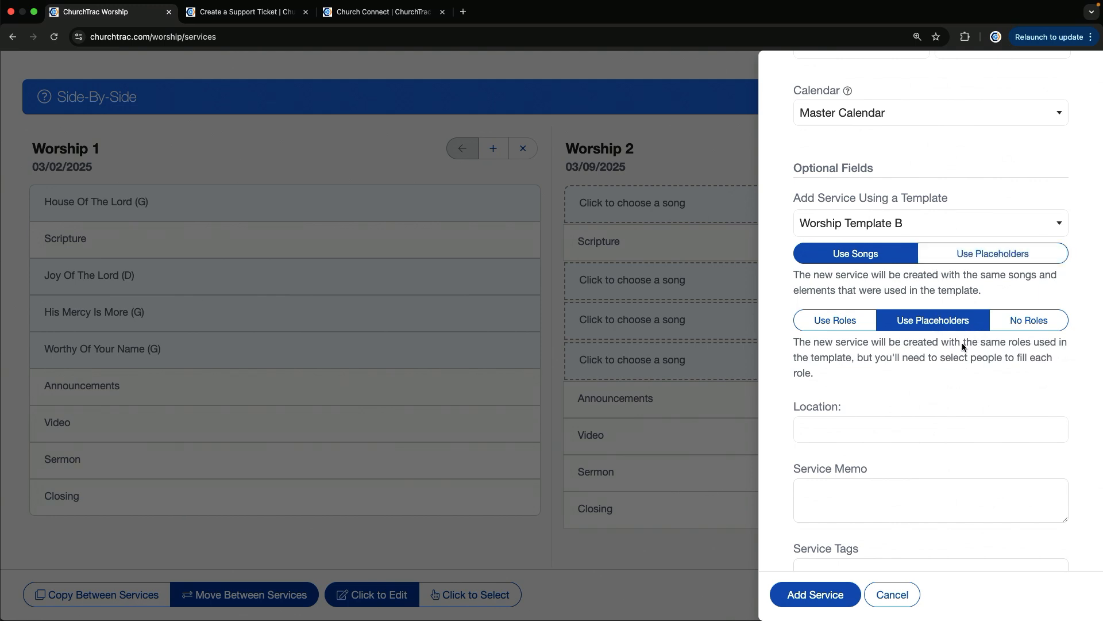
{"action": "scroll", "coordinate": [963, 347], "scroll_direction": "down", "scroll_amount": 2}
{"action": "left_click", "coordinate": [877, 332]}
{"action": "left_click", "coordinate": [849, 387]}
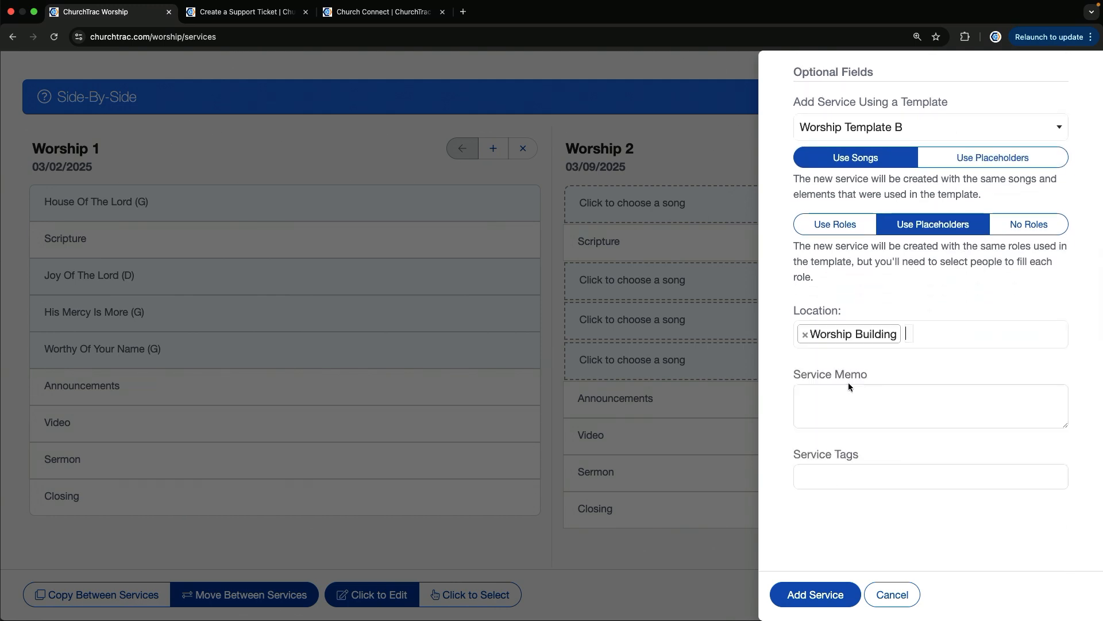
{"action": "left_click", "coordinate": [838, 597]}
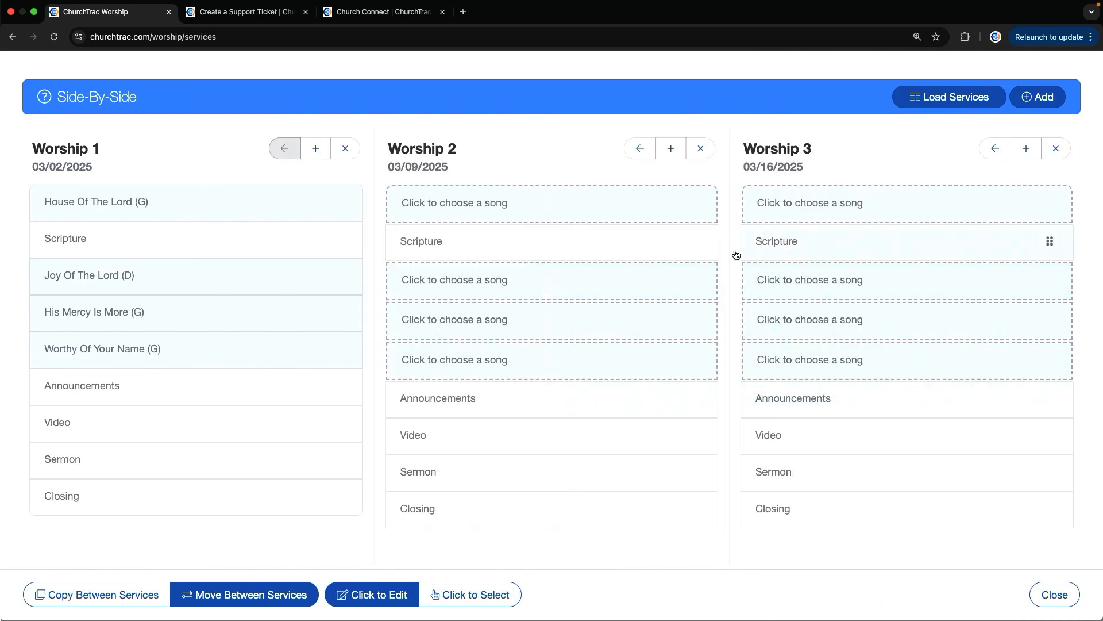
Start a fourth worship service from the Side-By-Side view, titled Worship 4 and dated 03/23/2025
{"action": "left_click", "coordinate": [1039, 97]}
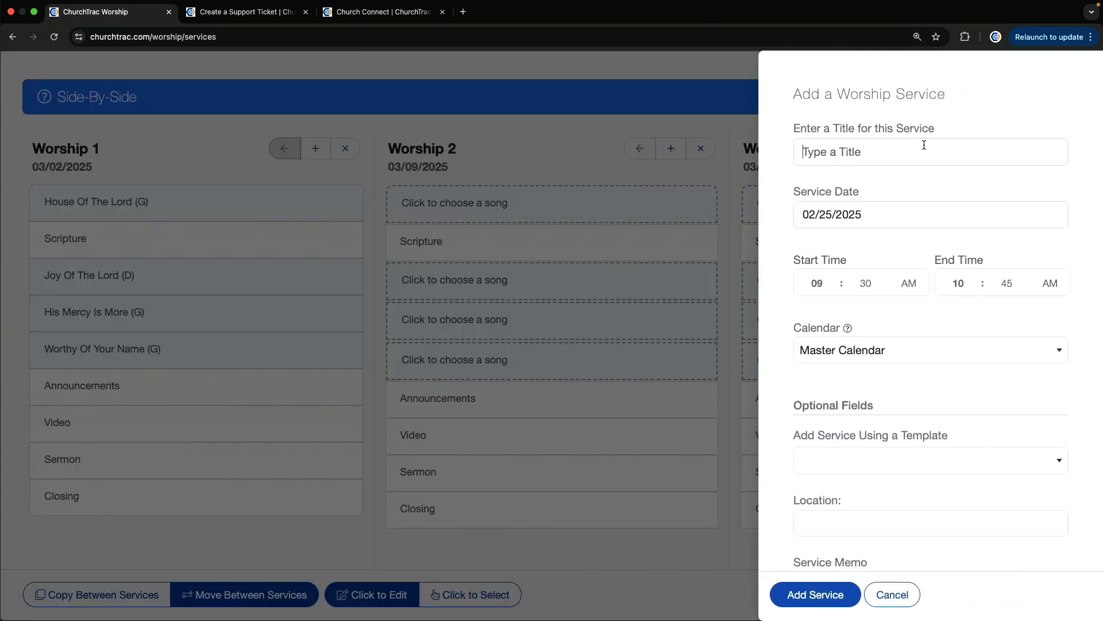
{"action": "type", "text": "Worship 4"}
{"action": "left_click", "coordinate": [915, 224]}
{"action": "left_click", "coordinate": [1003, 247]}
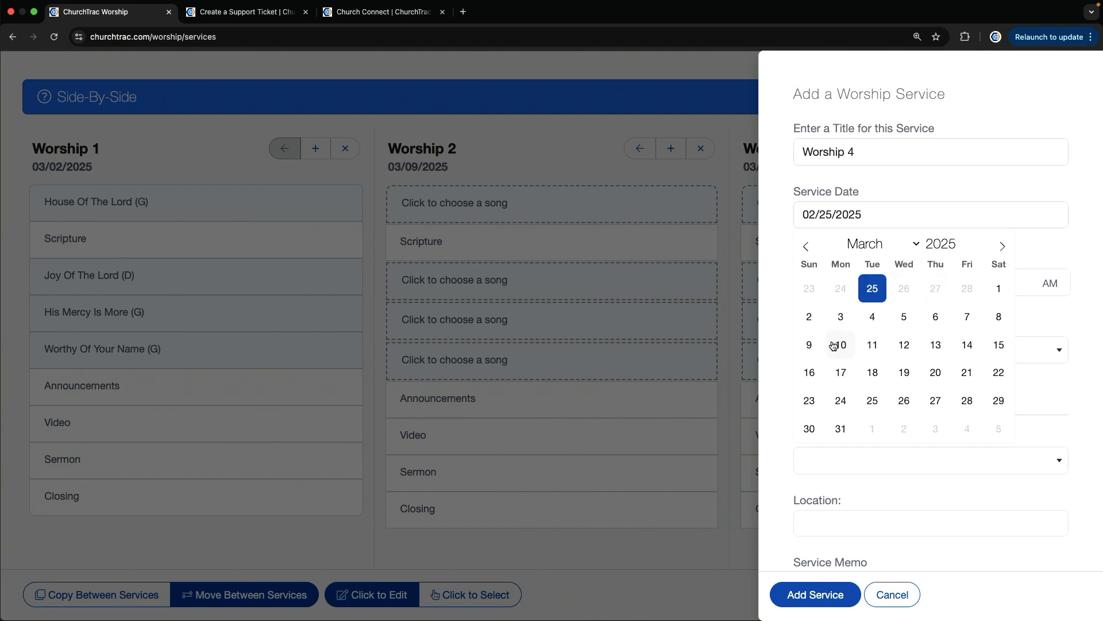
{"action": "left_click", "coordinate": [810, 401]}
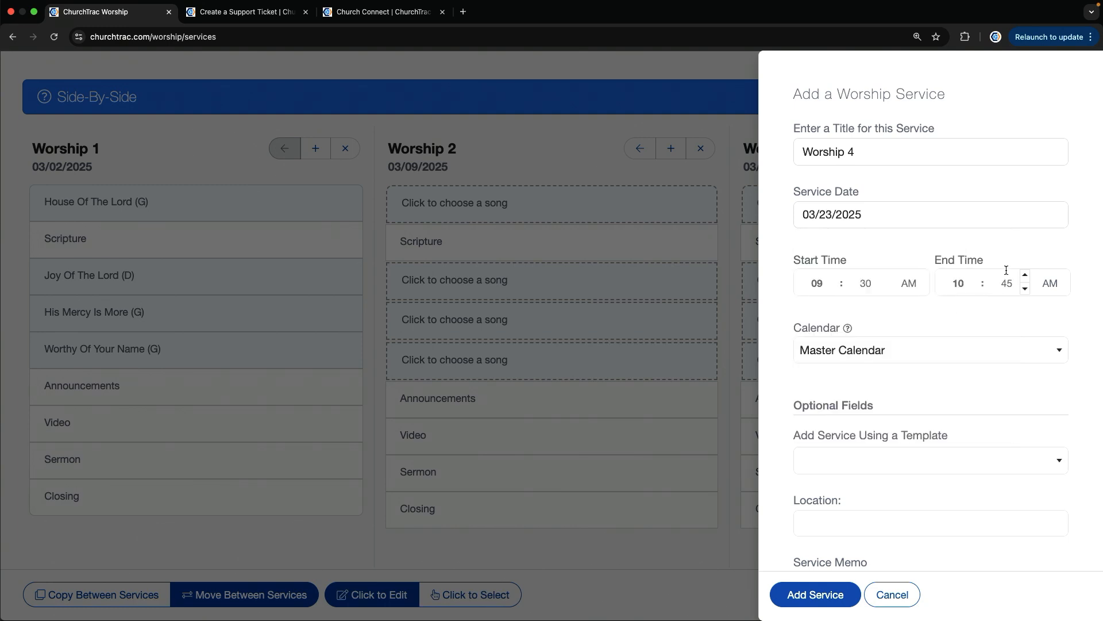
Add Worship 4 from Children's Ministry Template A using its songs and role placeholders, and choose its location
{"action": "left_click", "coordinate": [932, 461]}
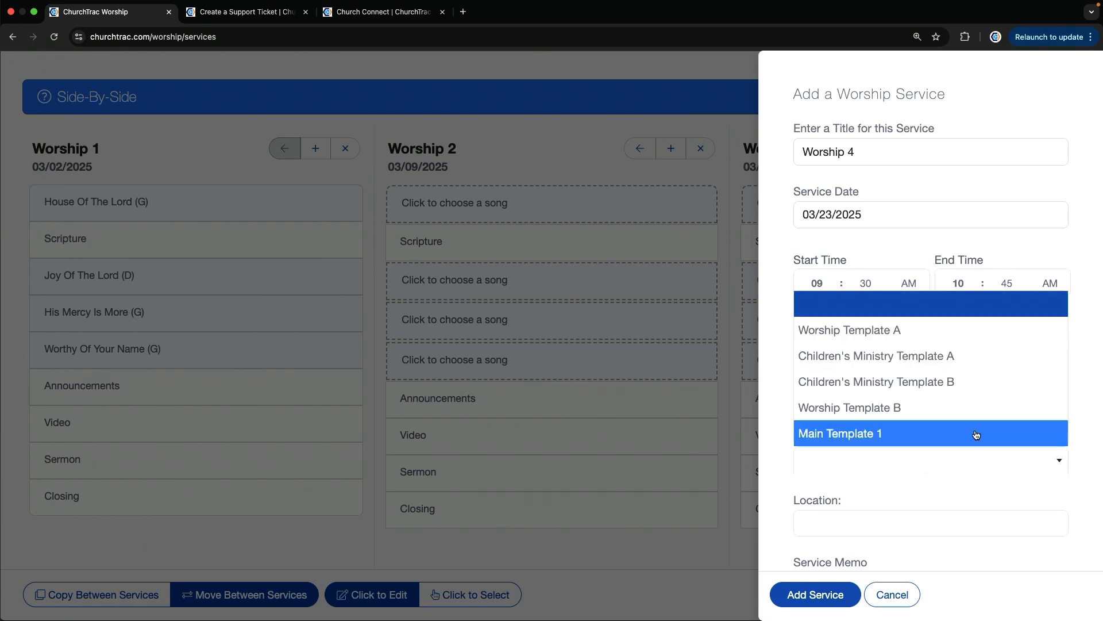
{"action": "left_click", "coordinate": [954, 357]}
{"action": "scroll", "coordinate": [943, 388], "scroll_direction": "down", "scroll_amount": 3}
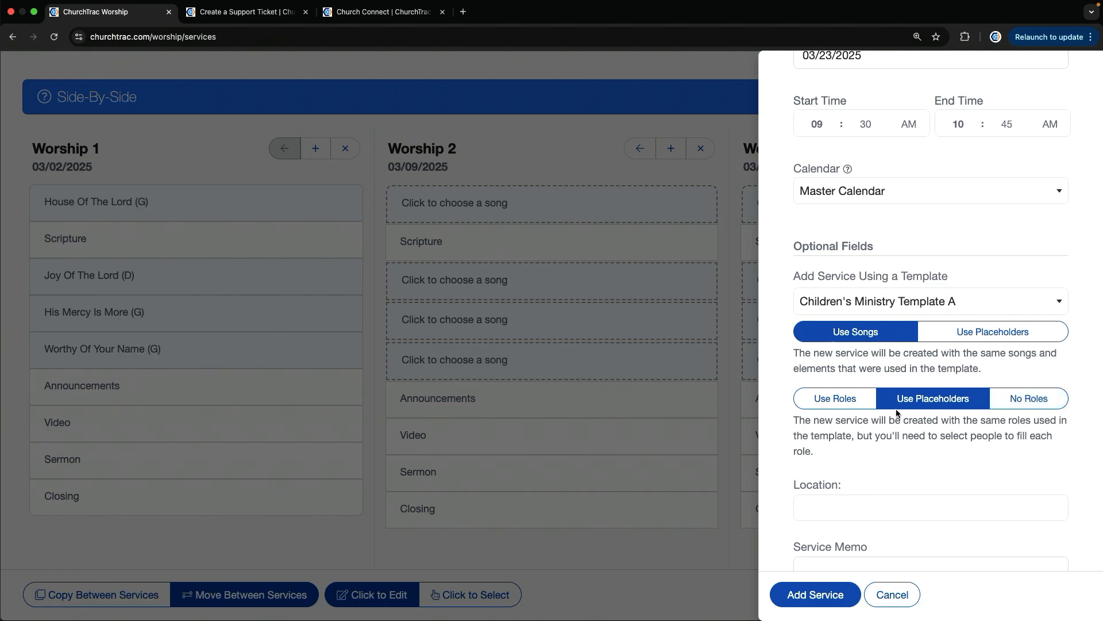
{"action": "scroll", "coordinate": [883, 548], "scroll_direction": "down", "scroll_amount": 1}
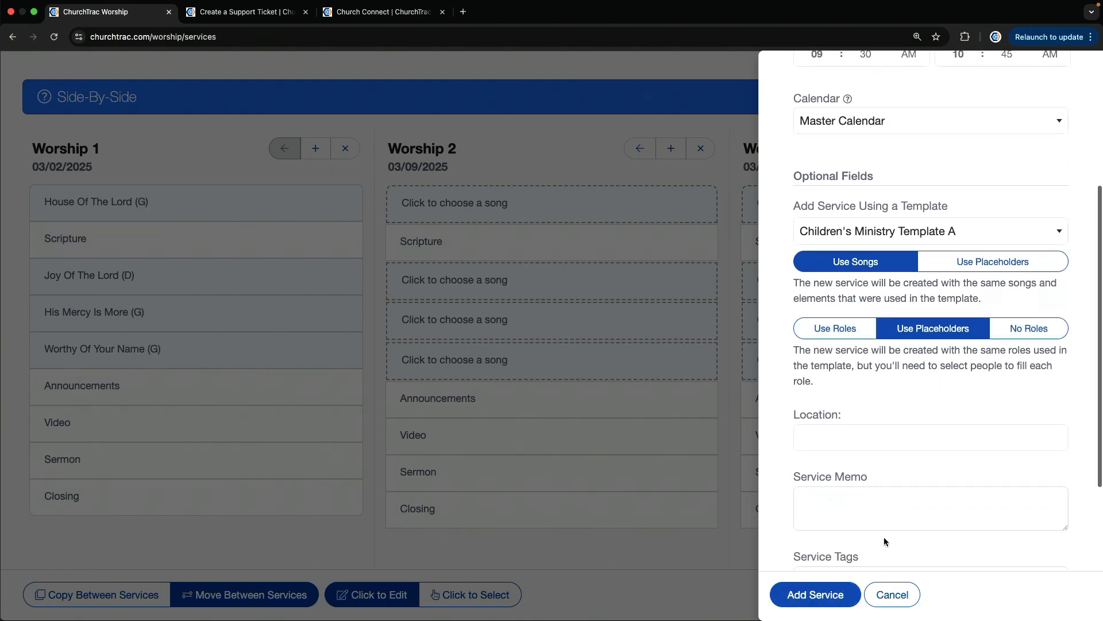
{"action": "left_click", "coordinate": [827, 438]}
{"action": "left_click", "coordinate": [853, 489]}
{"action": "left_click", "coordinate": [816, 593]}
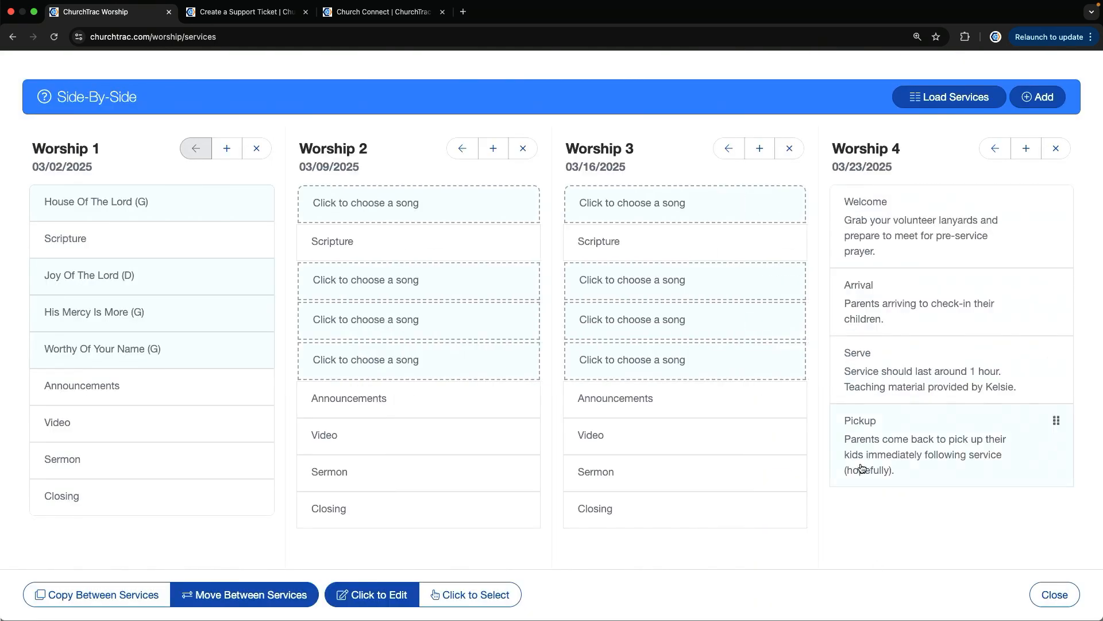
Copy all seven Worship Team role placeholders, from Worship Leader through Speaker, from Worship 3 to Worship 4
{"action": "scroll", "coordinate": [853, 390], "scroll_direction": "down", "scroll_amount": 8}
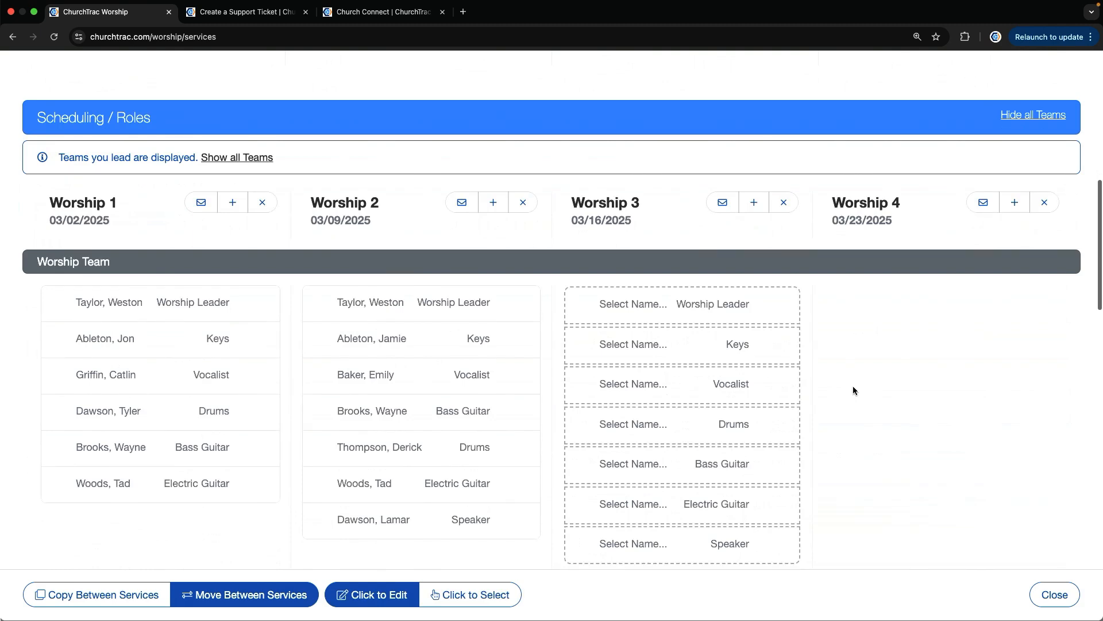
{"action": "scroll", "coordinate": [749, 354], "scroll_direction": "down", "scroll_amount": 2}
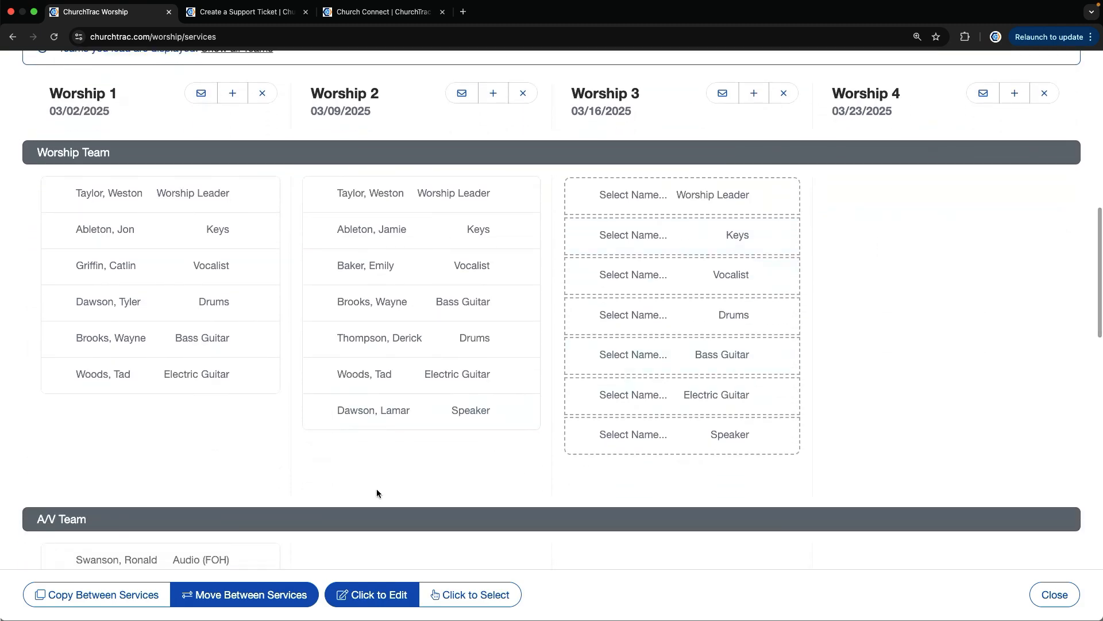
{"action": "left_click", "coordinate": [120, 597]}
{"action": "left_click", "coordinate": [477, 595]}
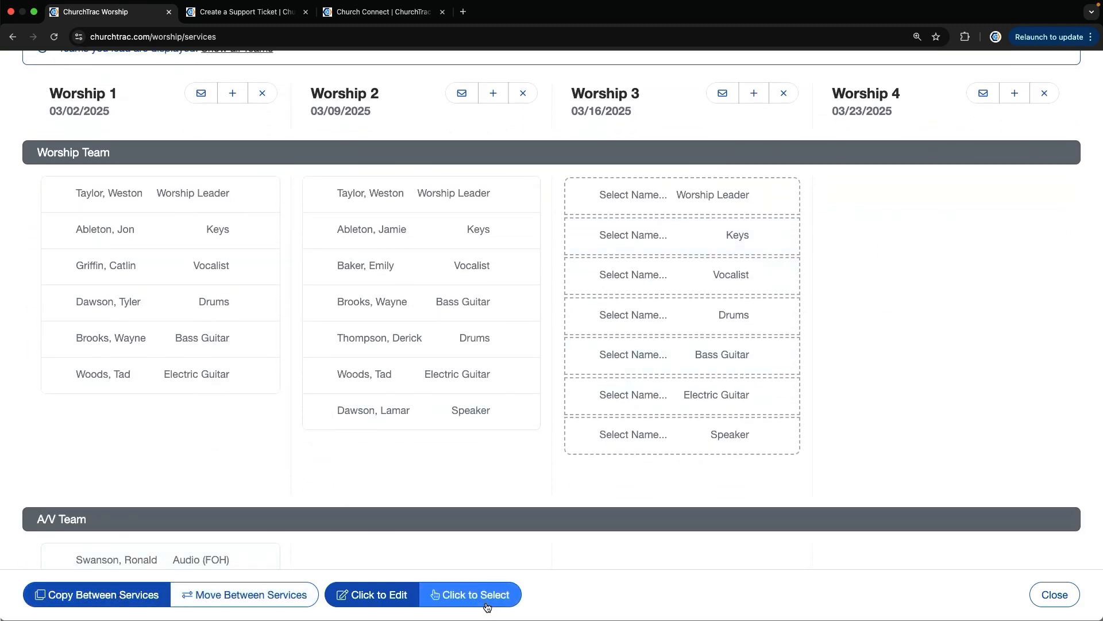
{"action": "left_click", "coordinate": [701, 204]}
{"action": "left_click", "coordinate": [713, 230]}
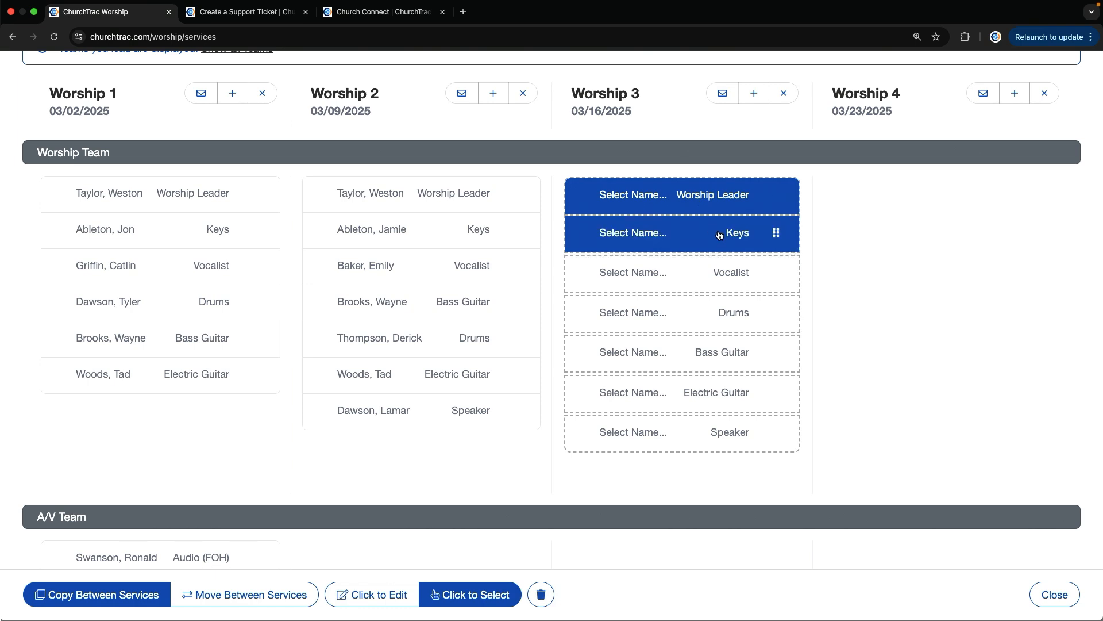
{"action": "left_click", "coordinate": [729, 273]}
{"action": "left_click", "coordinate": [740, 309]}
{"action": "left_click", "coordinate": [741, 357]}
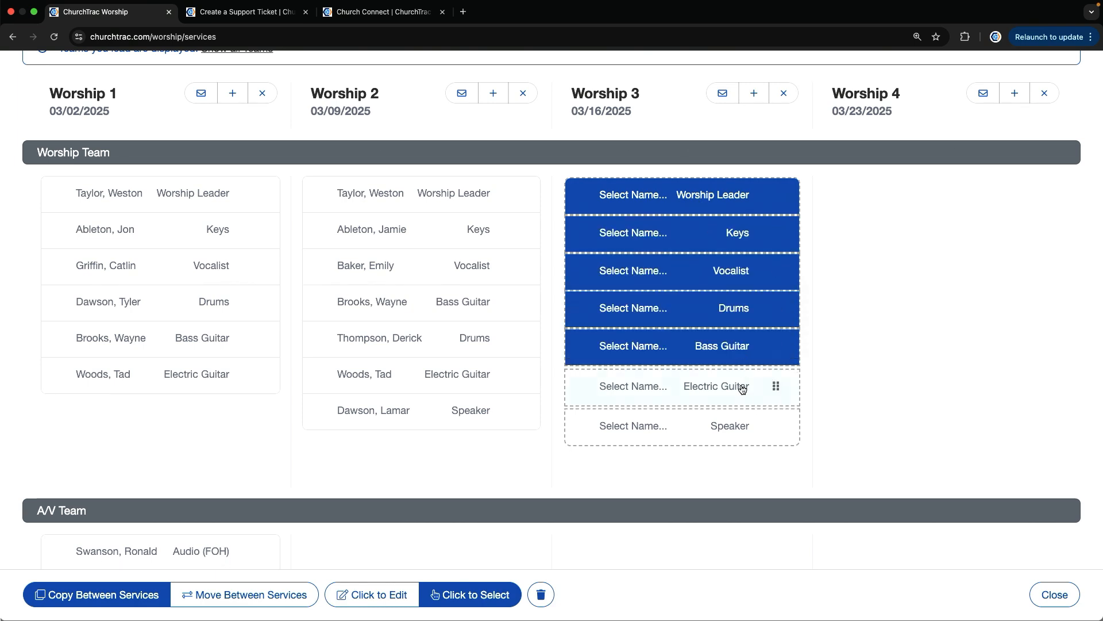
{"action": "left_click", "coordinate": [742, 391]}
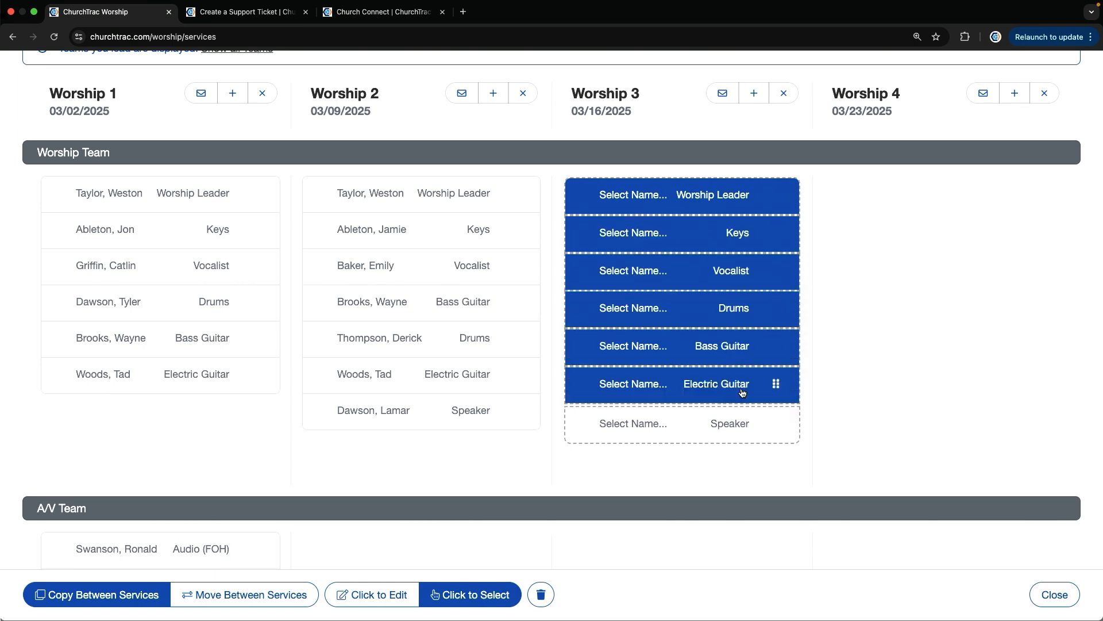
{"action": "left_click", "coordinate": [734, 422]}
{"action": "left_click_drag", "start_coordinate": [777, 195], "coordinate": [1059, 205]}
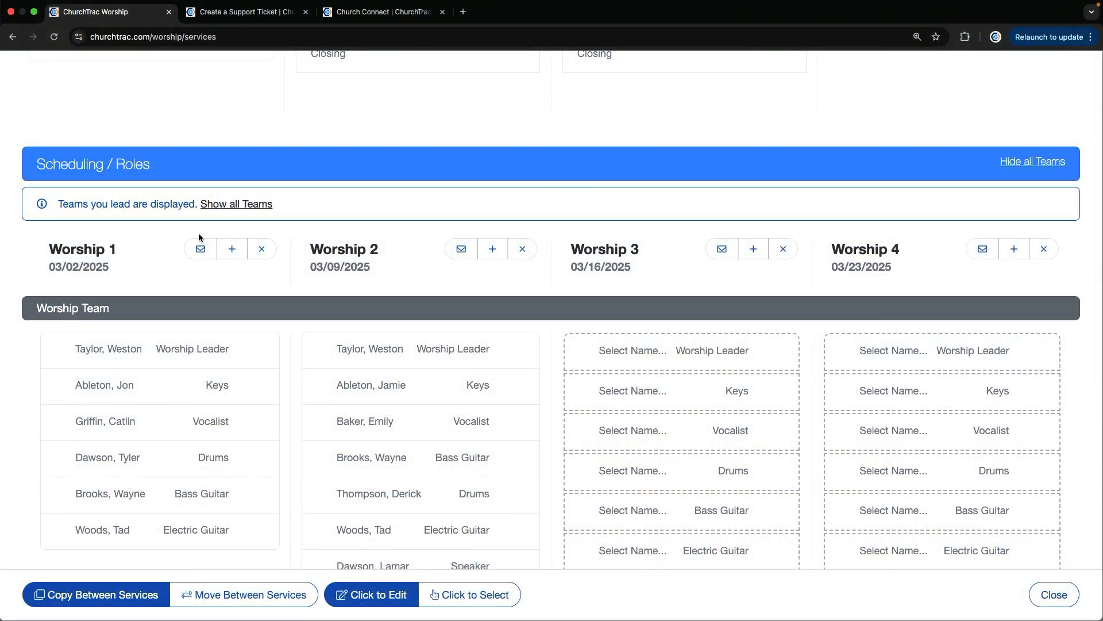
Prepare Worship 1 scheduling invites for the Worship Team, A/V Team and Welcome Team, and enable the additional reminder message
{"action": "left_click", "coordinate": [200, 251]}
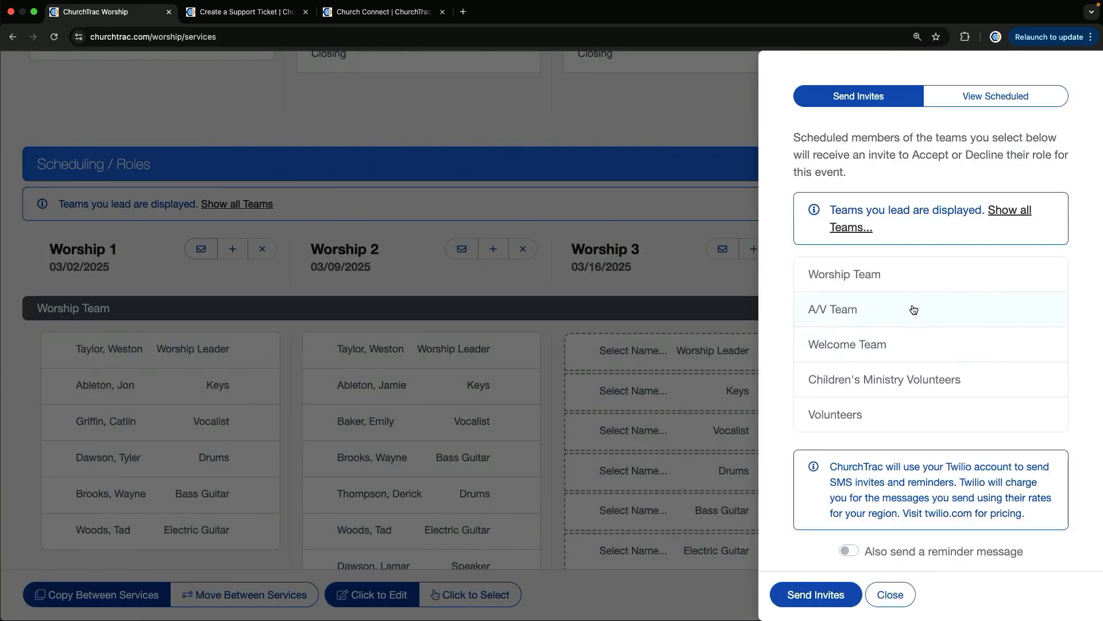
{"action": "left_click", "coordinate": [914, 310]}
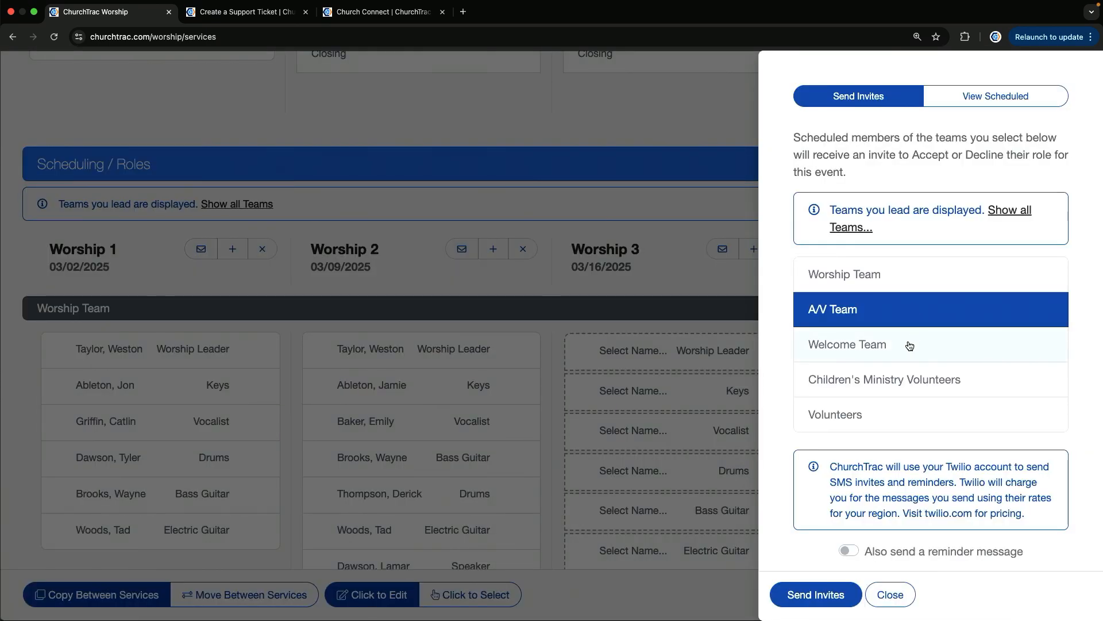
{"action": "left_click", "coordinate": [913, 344]}
{"action": "left_click", "coordinate": [916, 269]}
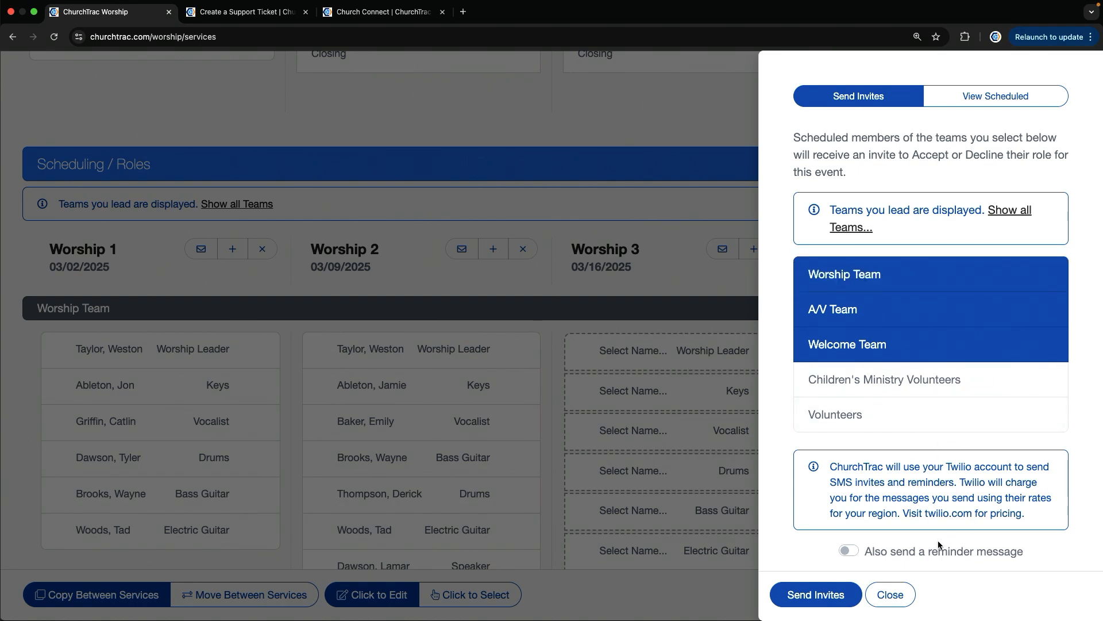
{"action": "left_click", "coordinate": [842, 552]}
{"action": "scroll", "coordinate": [931, 535], "scroll_direction": "down", "scroll_amount": 3}
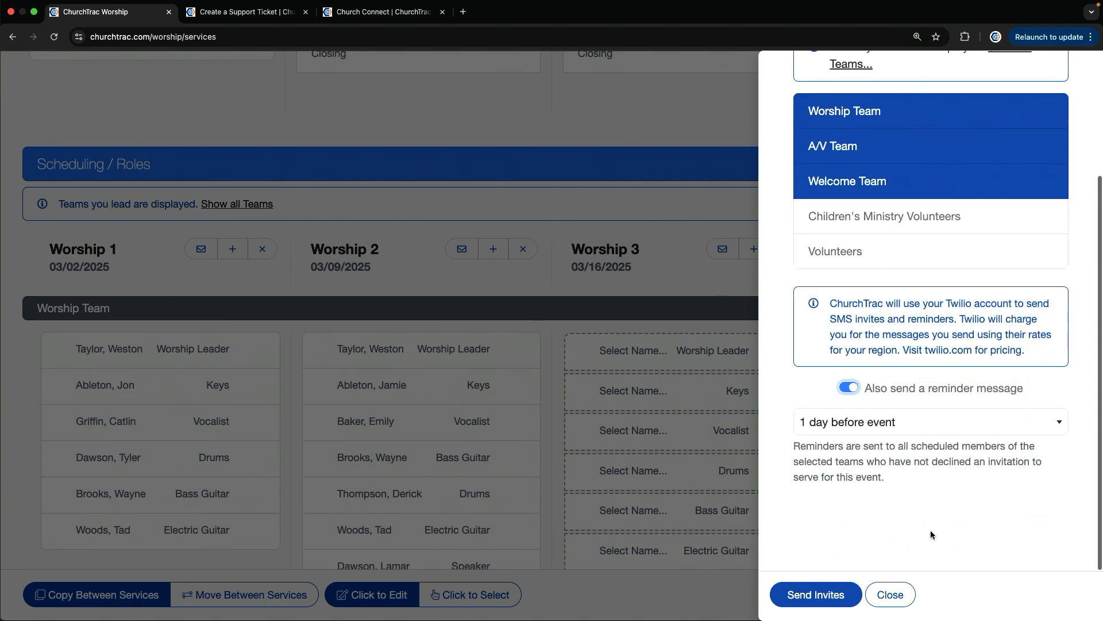